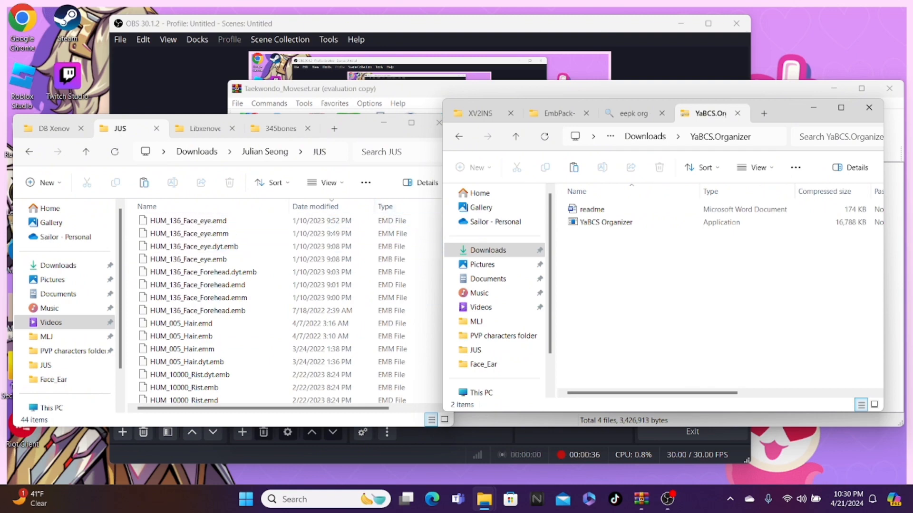
Step: Show the EmbPack-v2-LibXenoverse folder and look through the files in the JUS folder
click(559, 113)
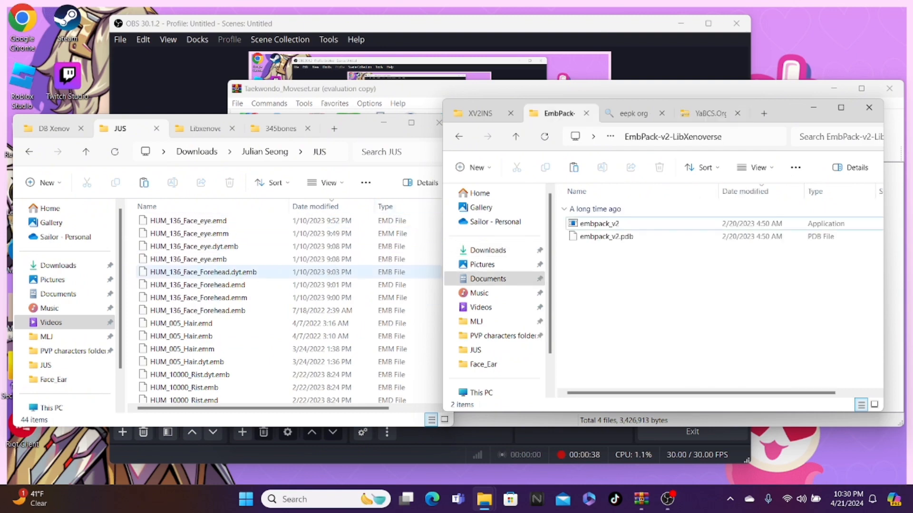
scroll(285, 275, up, 4)
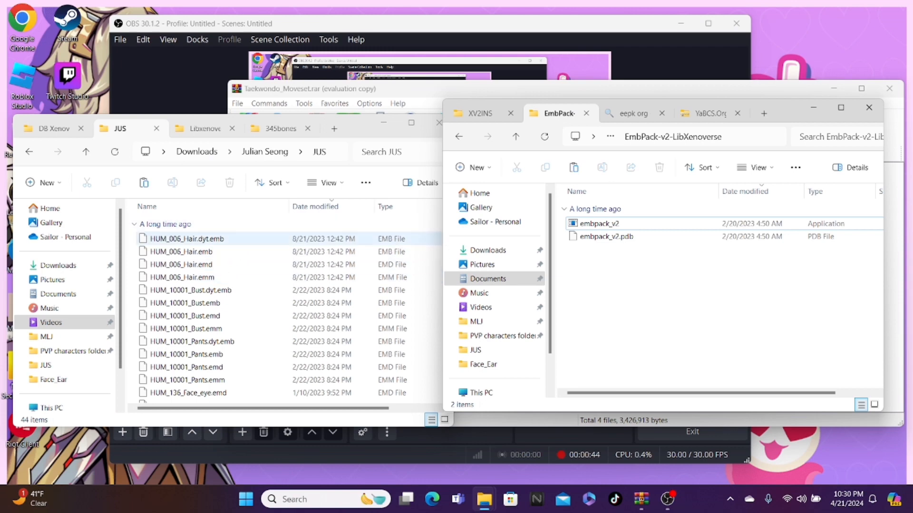
click(187, 239)
key(F2)
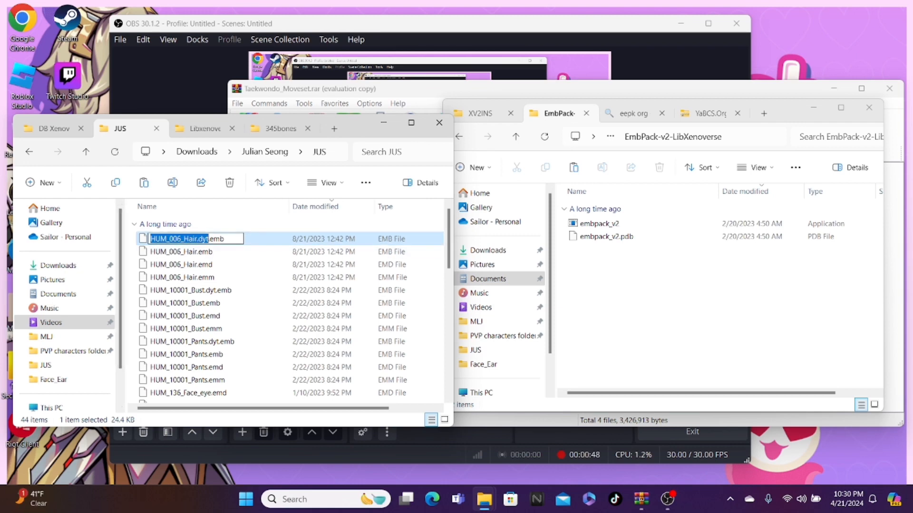
click(260, 239)
scroll(198, 240, down, 9)
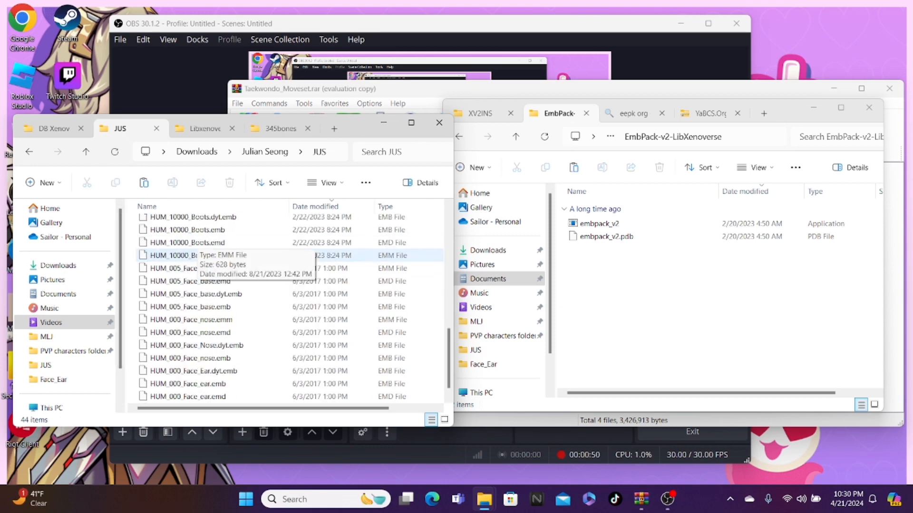
scroll(198, 240, up, 7)
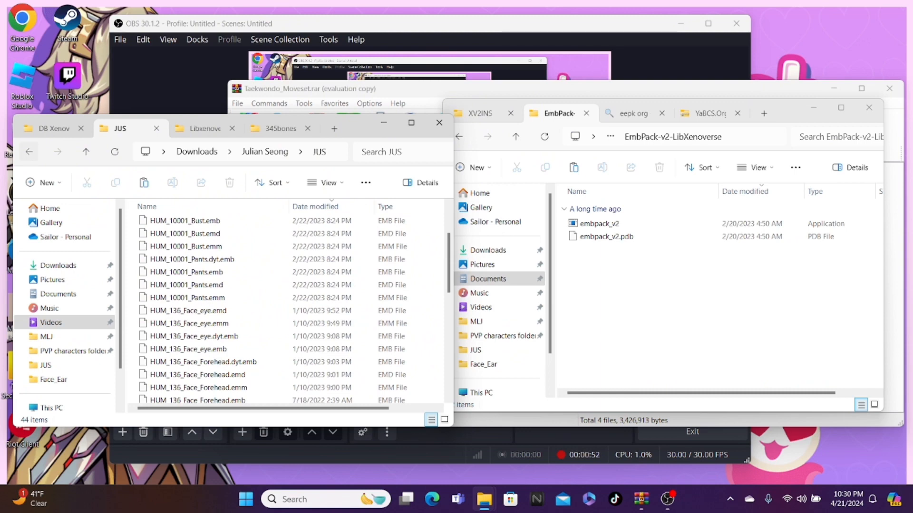
Step: Reopen the JUS folder from its parent folder and review the HUM hair, boots, bust and face files
key(BackSpace)
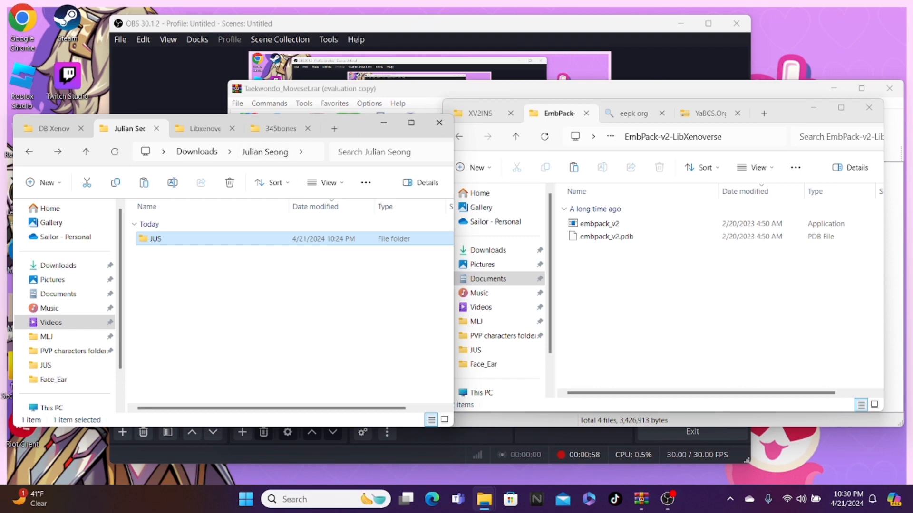
click(224, 280)
double_click(214, 239)
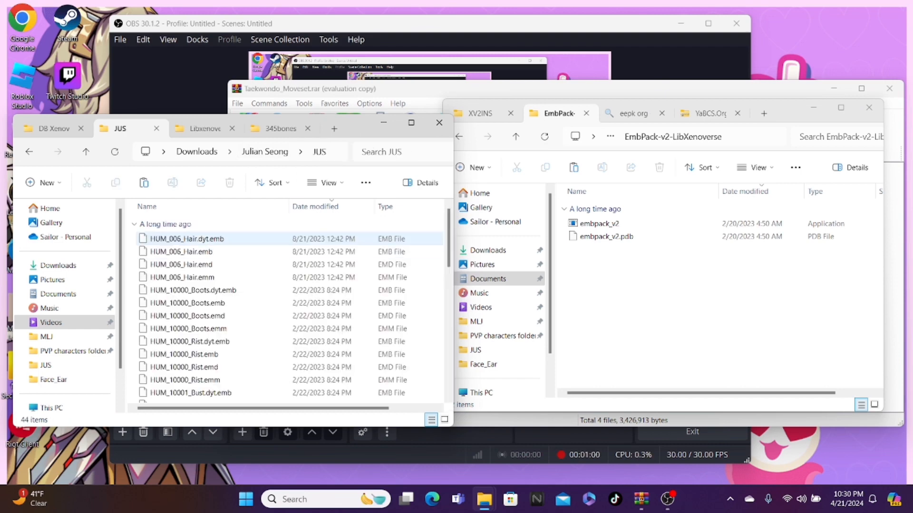
scroll(214, 243, down, 7)
scroll(214, 242, up, 6)
scroll(290, 304, up, 2)
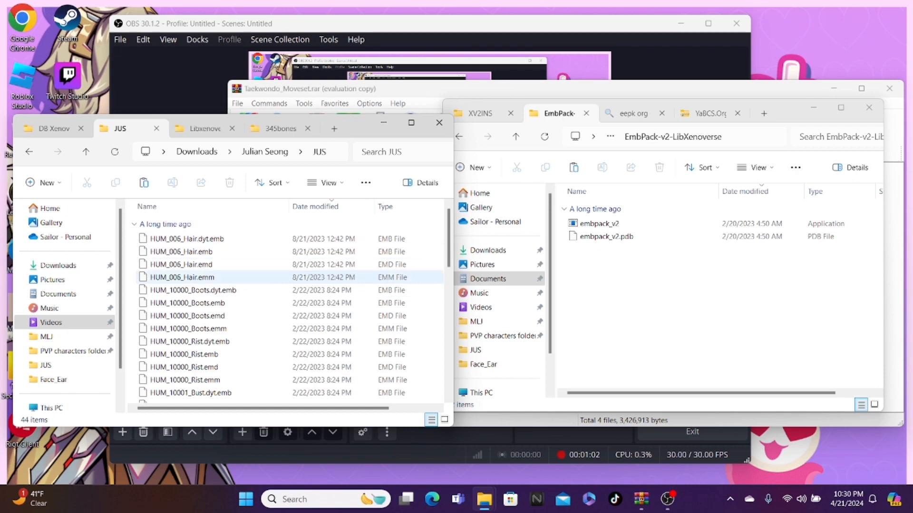
scroll(290, 304, down, 5)
scroll(290, 304, up, 5)
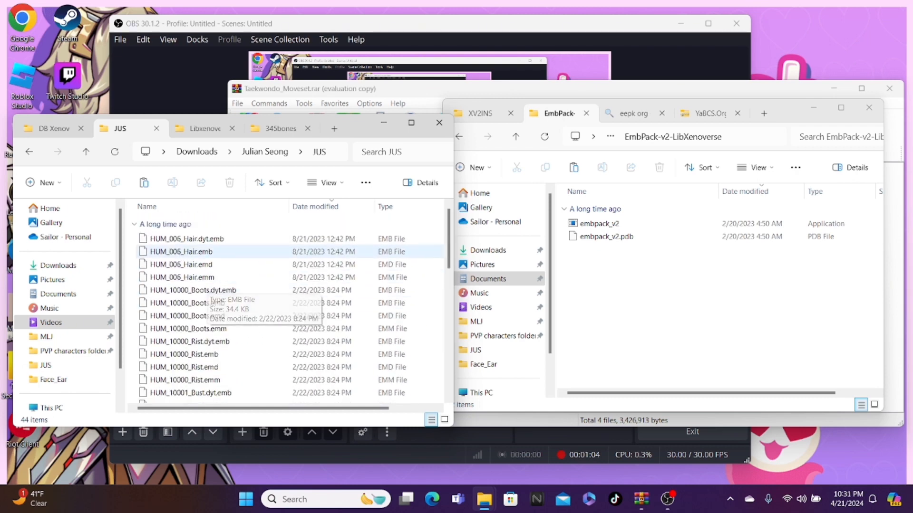
scroll(290, 304, down, 10)
scroll(200, 308, up, 8)
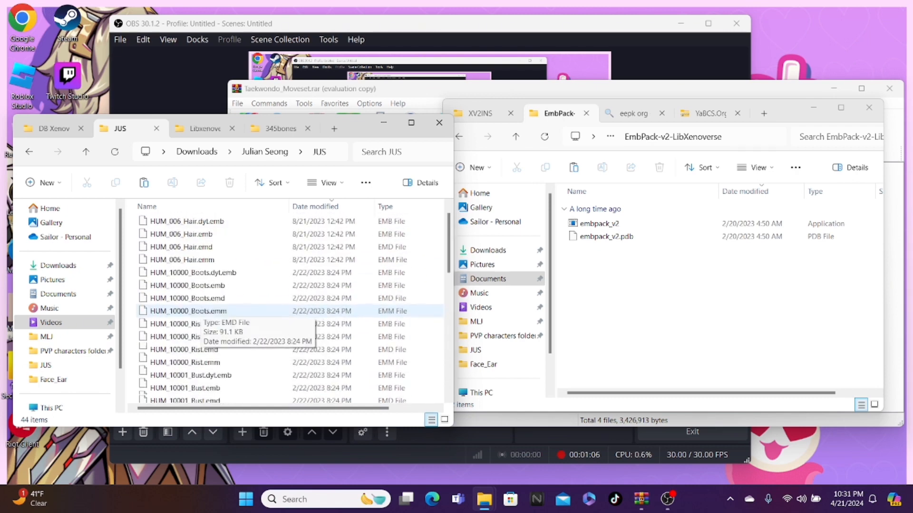
scroll(200, 324, down, 8)
scroll(200, 323, up, 6)
scroll(199, 324, up, 3)
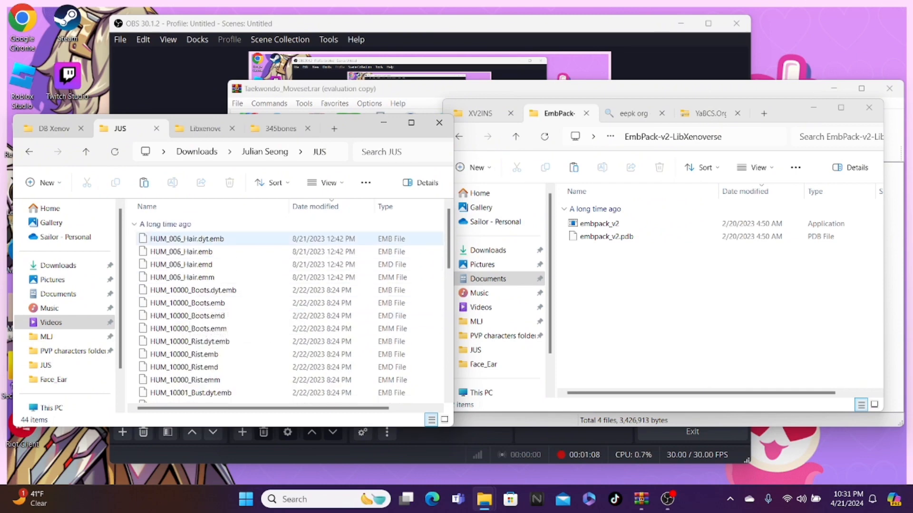
Step: Rename HUM_006_Hair.dyt.emb in the JUS folder as JUS_000_Hair.dyt.emb
click(171, 239)
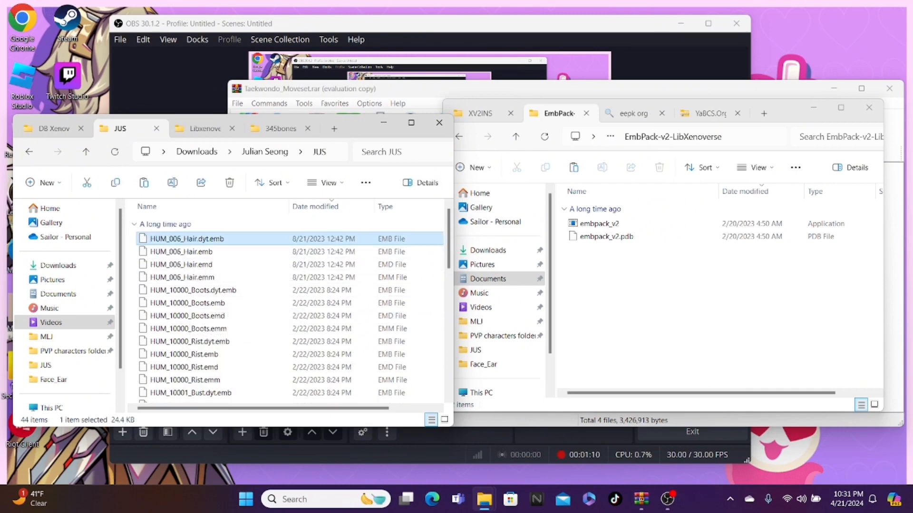
click(166, 239)
key(BackSpace)
key(BackSpace)
key(BackSpace)
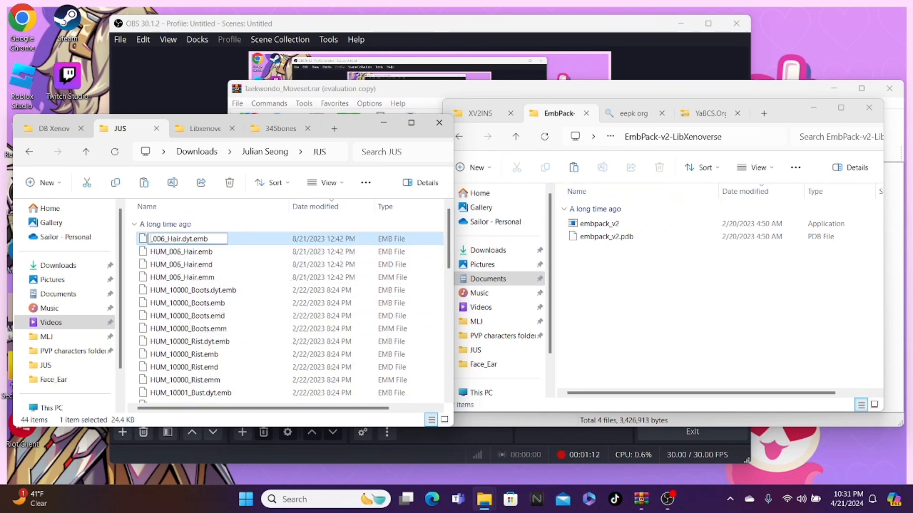
text(JUS)
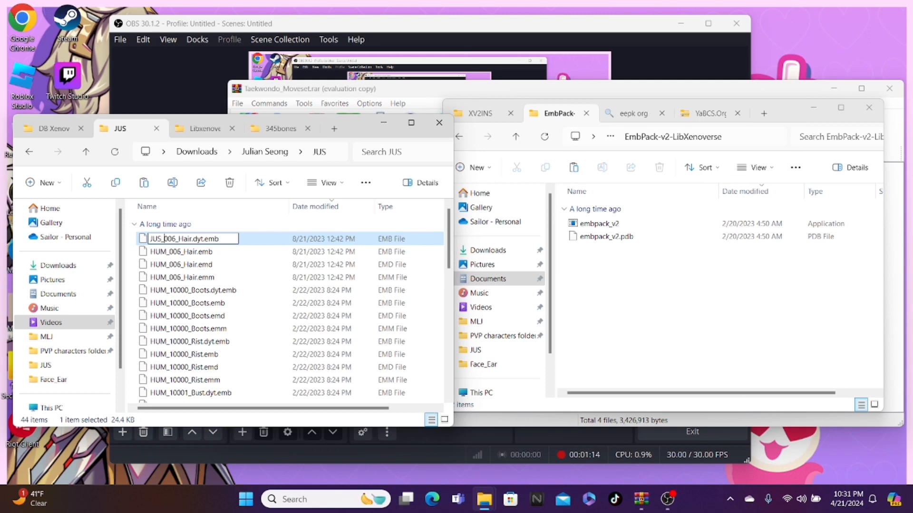
key(BackSpace)
text(0)
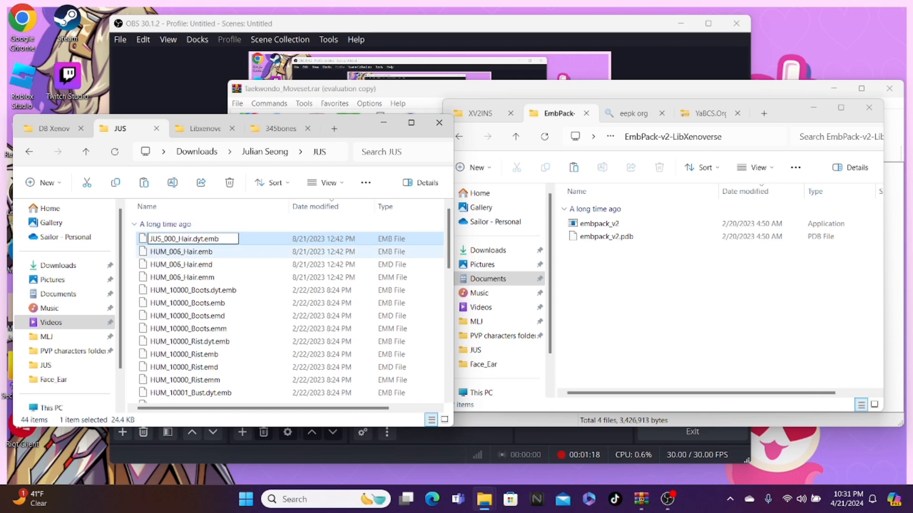
Step: Rename HUM_006_Hair.emb as JUS_000_Hair.emb
click(182, 252)
click(181, 252)
click(182, 252)
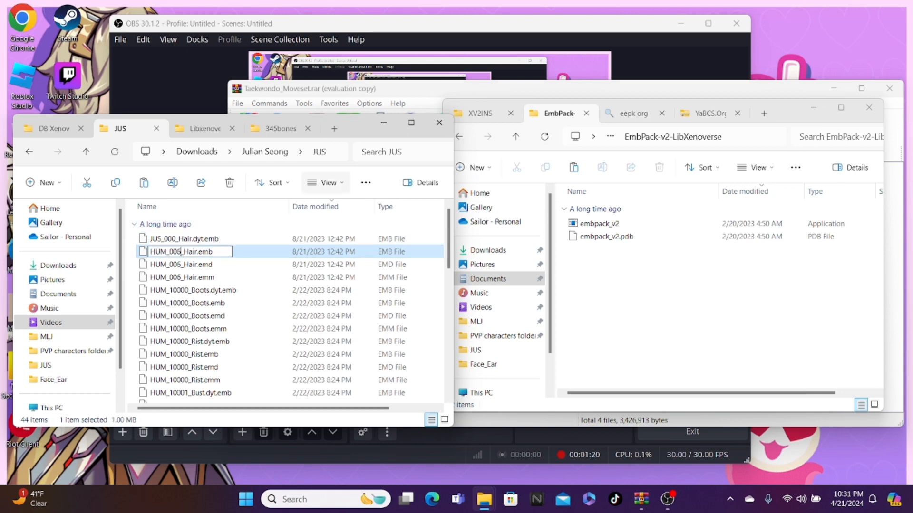
key(BackSpace)
text(0)
key(Left)
key(Left)
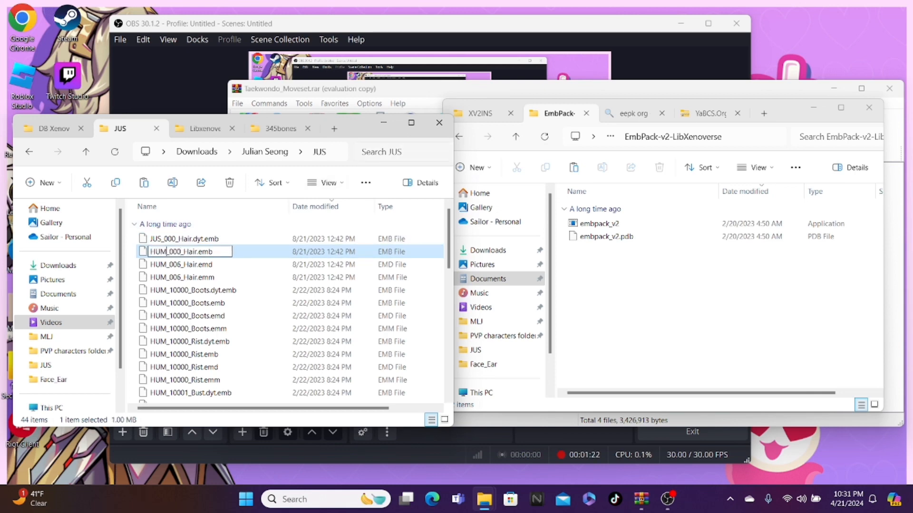
key(BackSpace)
key(BackSpace)
key(BackSpace)
text(JUS)
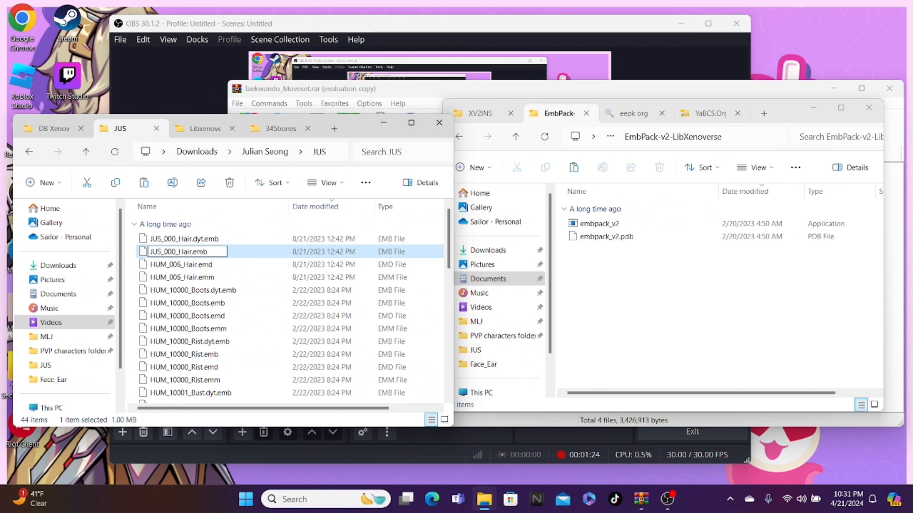
Step: Rename HUM_006_Hair.emd as JUS_000_Hair.emd
click(202, 277)
click(200, 266)
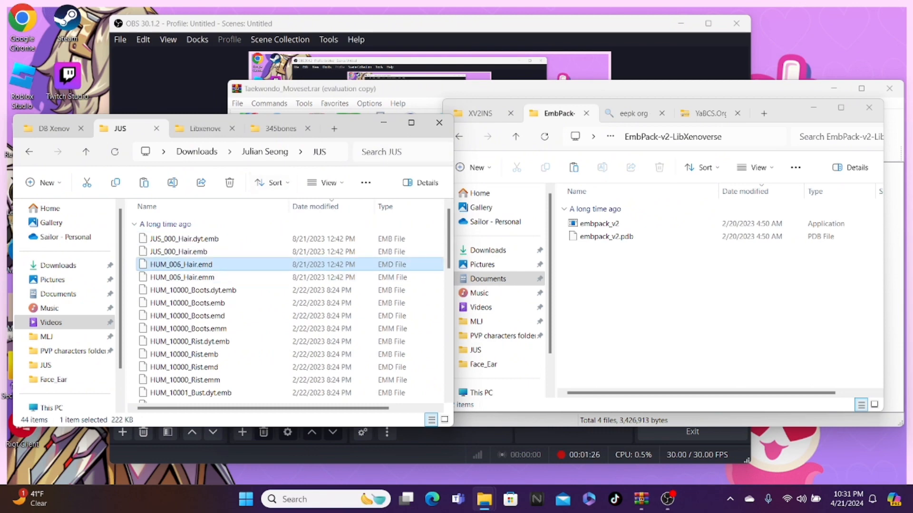
key(F2)
click(181, 265)
key(BackSpace)
text(000_Hair.emd)
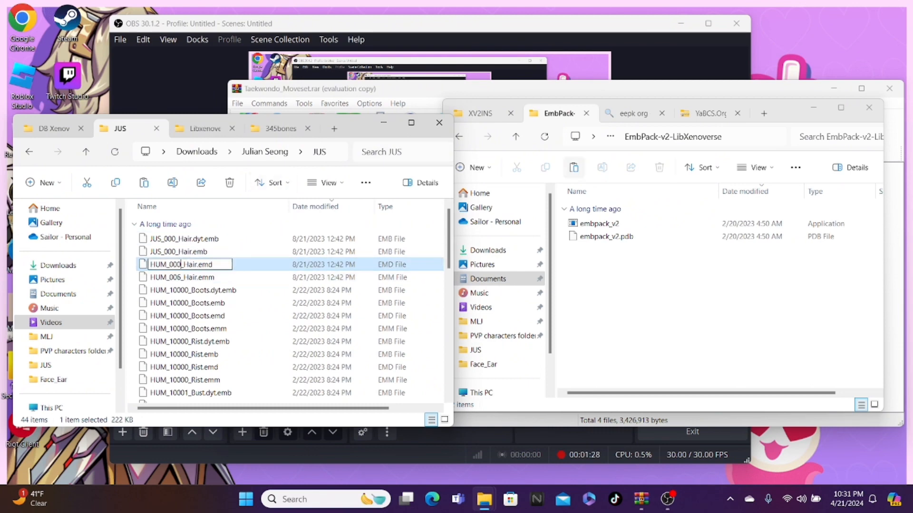
key(Left)
key(Left)
key(Left)
key(Left)
key(BackSpace)
key(BackSpace)
key(BackSpace)
text(JUS)
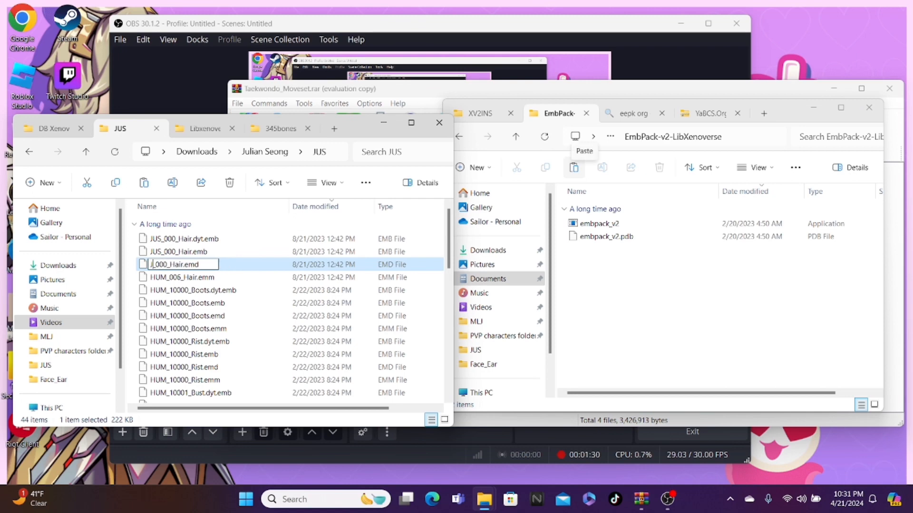
key(Return)
Step: Rename HUM_006_Hair.emm as JUS_000_Hair.emm
key(Down)
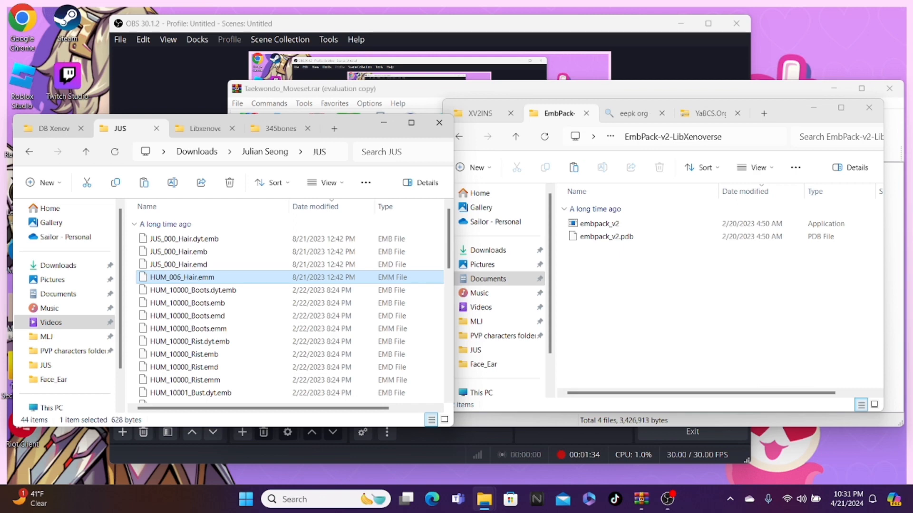
key(F2)
click(181, 278)
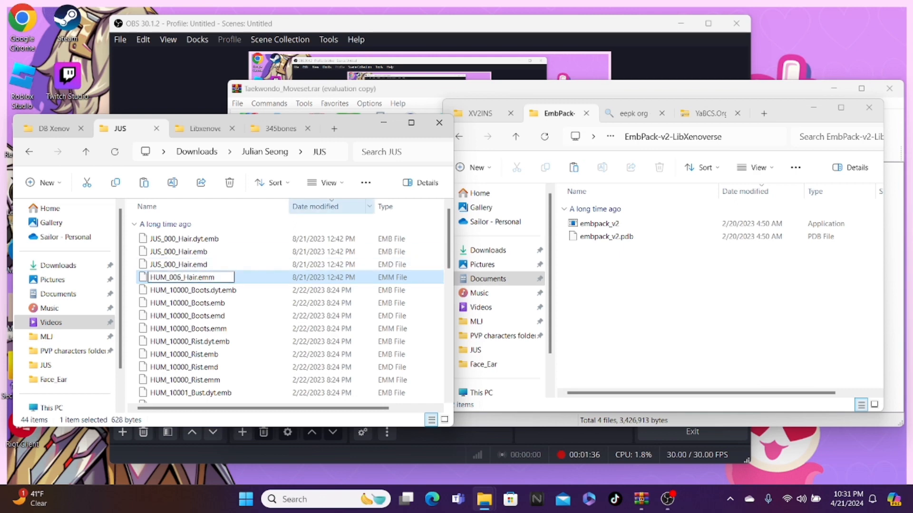
key(BackSpace)
text(0)
key(BackSpace)
key(BackSpace)
key(BackSpace)
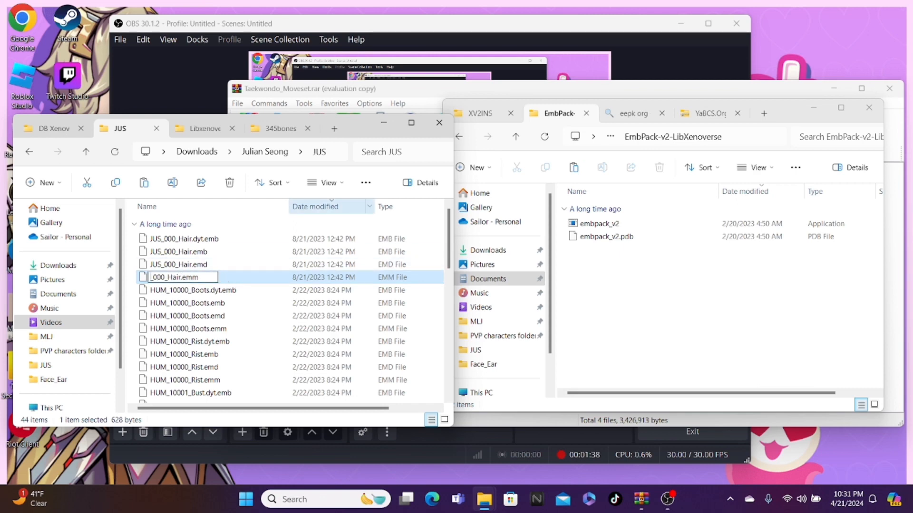
text(JUS)
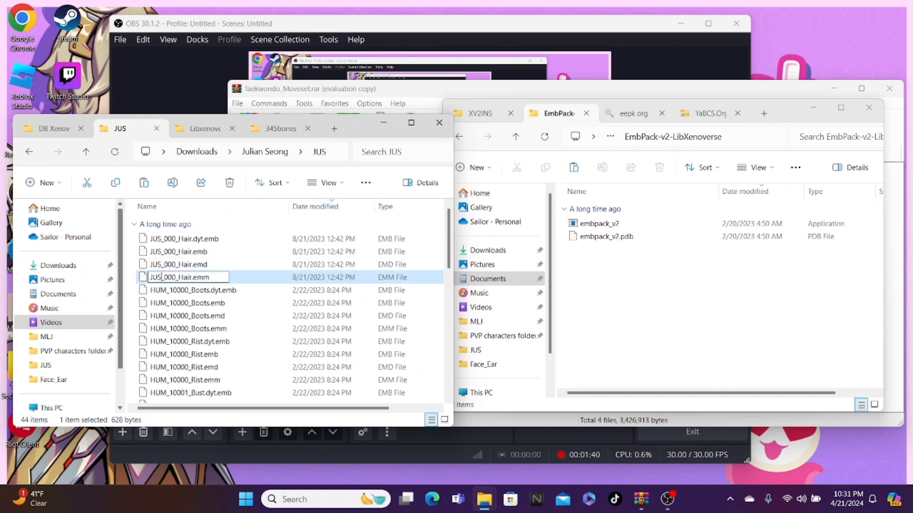
click(266, 279)
Step: Rename HUM_005_Hair.emd further down the JUS folder as JUS_001_Hair.emd
scroll(266, 280, down, 2)
scroll(266, 280, up, 2)
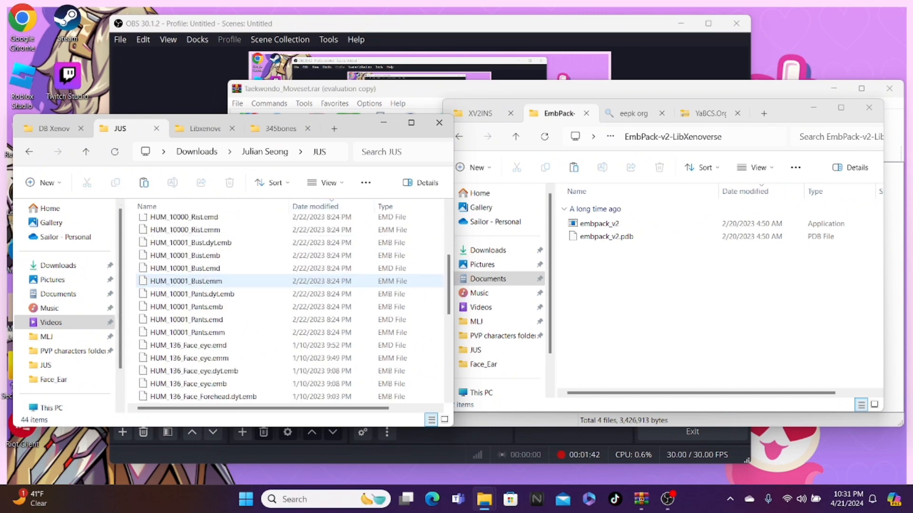
click(190, 239)
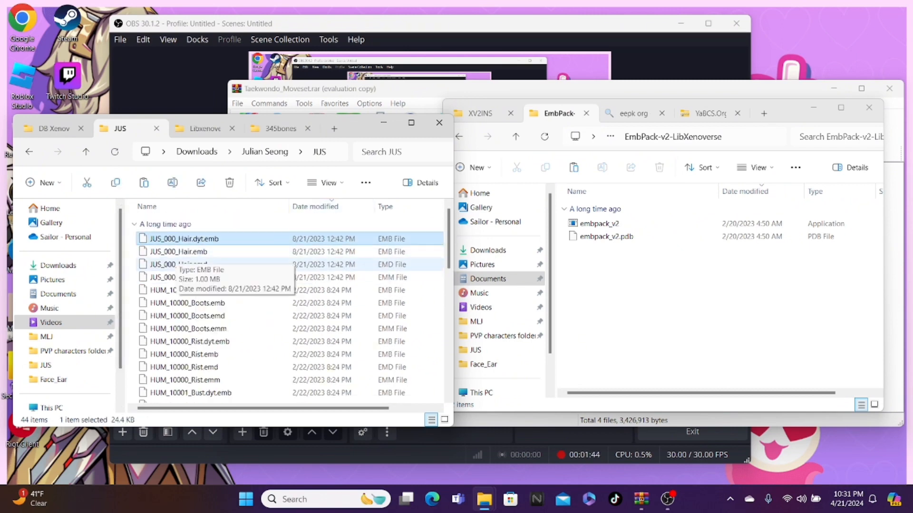
scroll(190, 268, down, 2)
scroll(190, 268, down, 5)
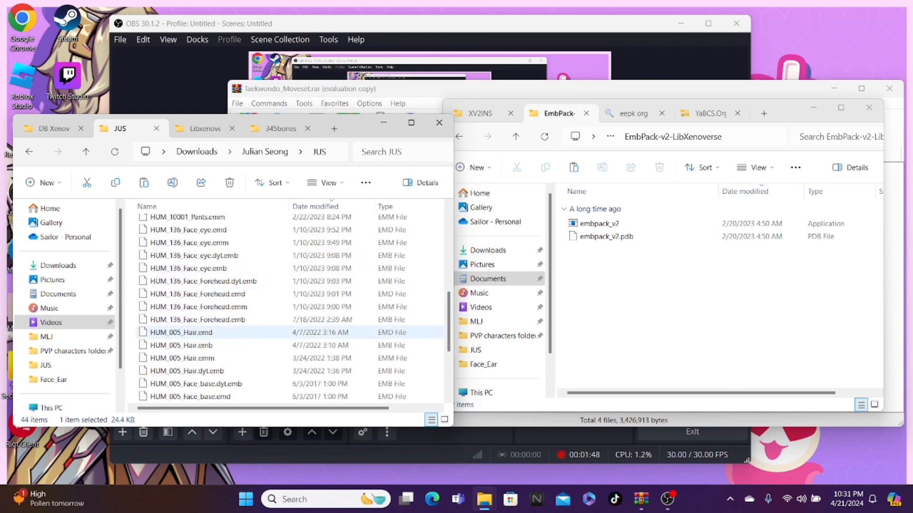
click(191, 333)
click(164, 333)
click(163, 332)
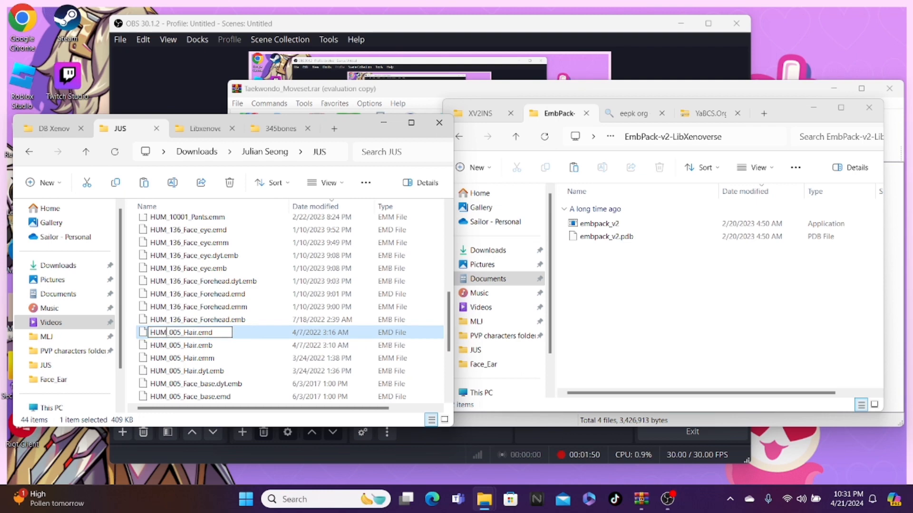
key(BackSpace)
key(BackSpace)
key(BackSpace)
text(JUS)
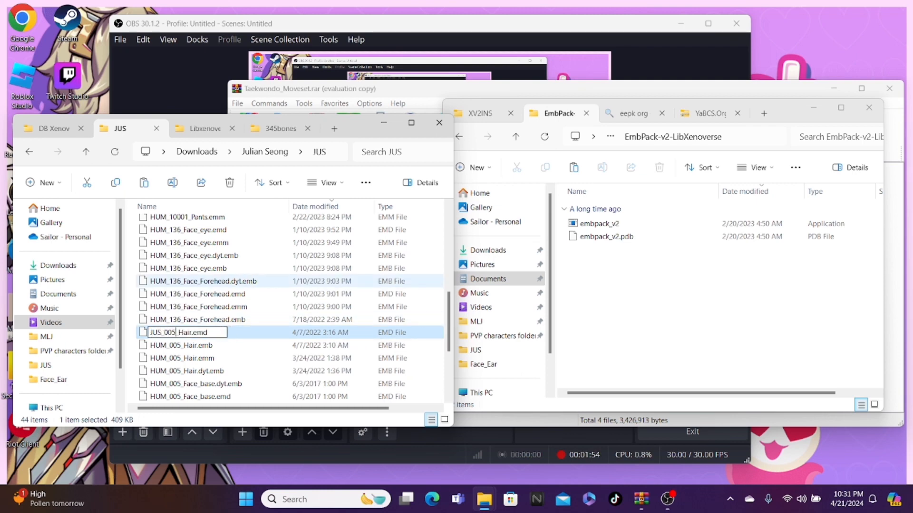
key(BackSpace)
text(1)
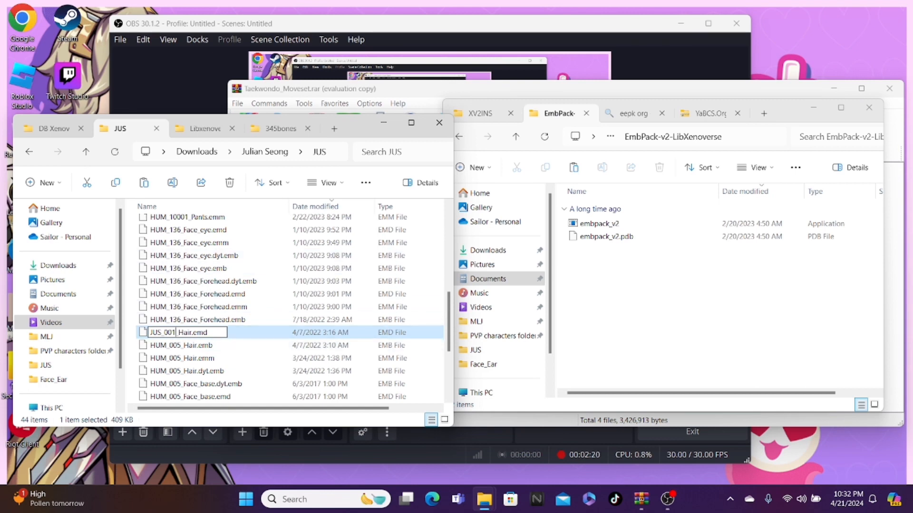
Step: Rename HUM_005_Hair.emb as JUS_001_Hair.emb
click(182, 345)
click(182, 346)
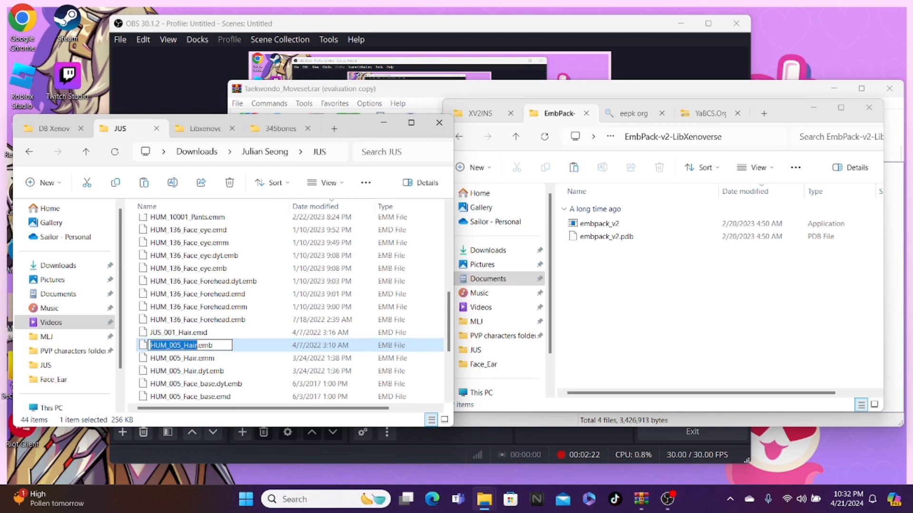
click(182, 346)
key(BackSpace)
text(1)
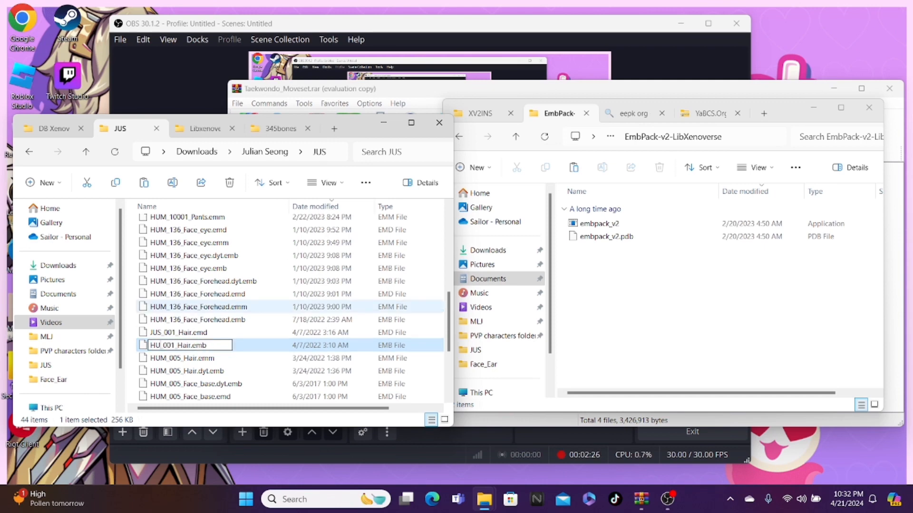
key(BackSpace)
key(BackSpace)
key(BackSpace)
text(JUS)
Step: Rename HUM_005_Hair.emm as JUS_001_Hair.emm
click(182, 359)
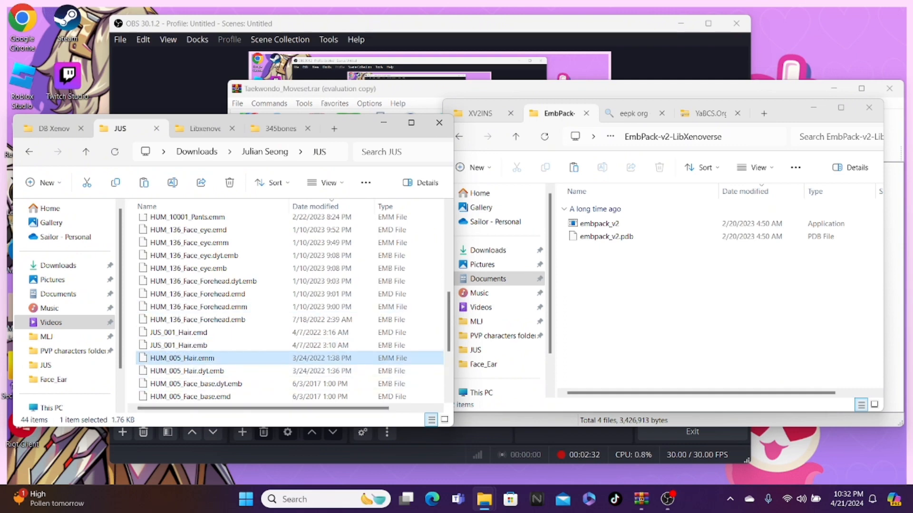
key(F2)
click(181, 359)
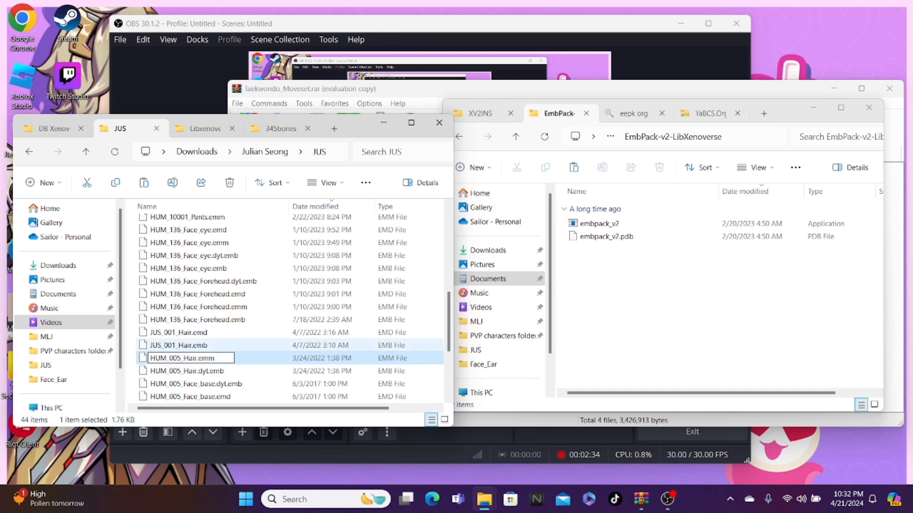
key(BackSpace)
text(1)
key(BackSpace)
key(BackSpace)
key(BackSpace)
text(JUS)
Step: Rename HUM_005_Hair.dyt.emb as JUS_001_Hair.dyt.emb
click(187, 372)
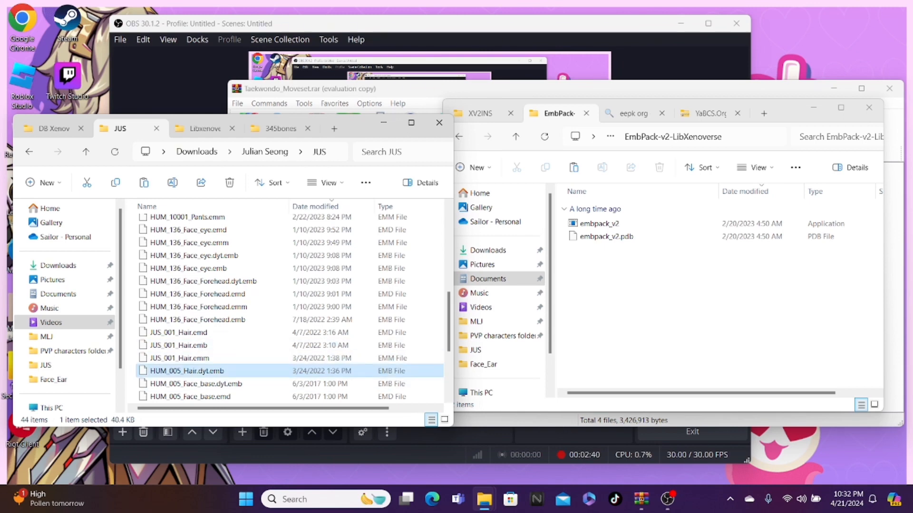
key(F2)
click(180, 371)
key(BackSpace)
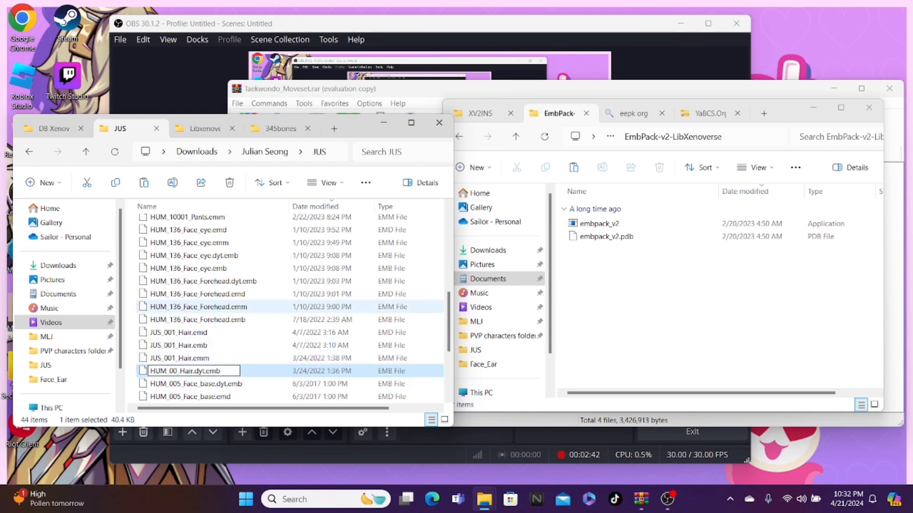
text(1)
key(Left)
key(Left)
key(BackSpace)
key(BackSpace)
key(BackSpace)
text(JUS)
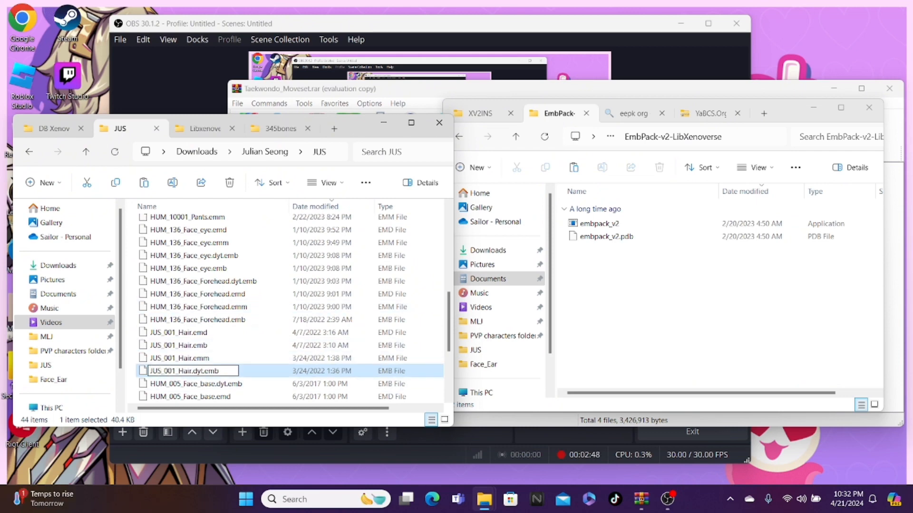
Step: Look through the JUS folder for files that still carry the HUM prefix, such as the Boots, Rist, Bust and Pants files
scroll(266, 359, down, 3)
scroll(266, 359, up, 6)
scroll(266, 359, down, 4)
scroll(266, 359, up, 1)
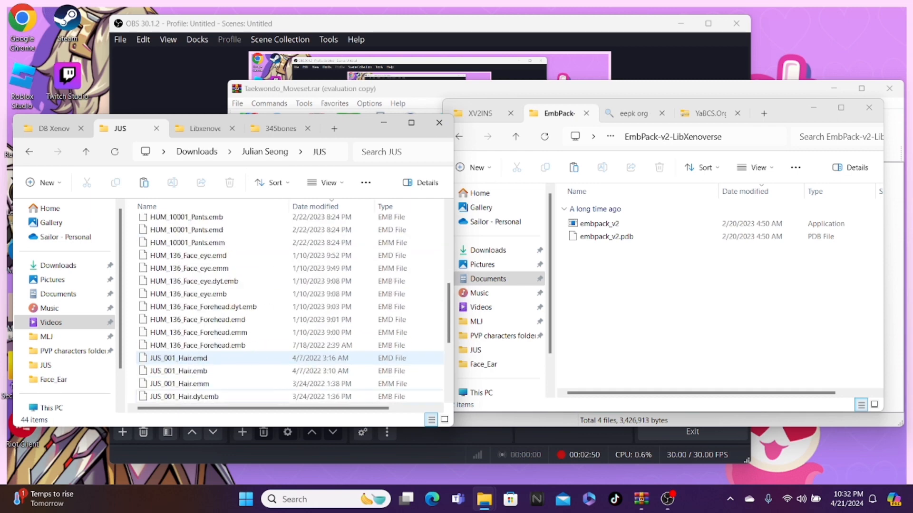
scroll(267, 359, down, 3)
scroll(267, 333, up, 5)
scroll(266, 333, down, 4)
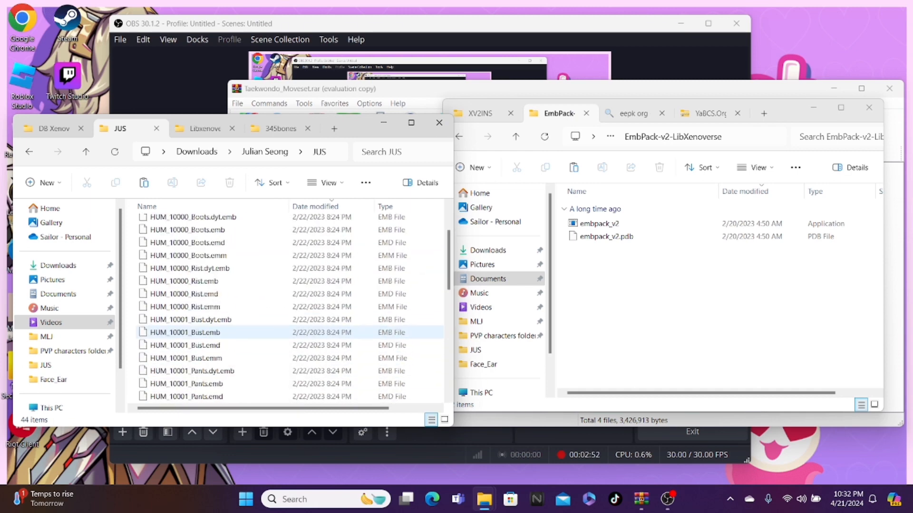
scroll(267, 333, up, 5)
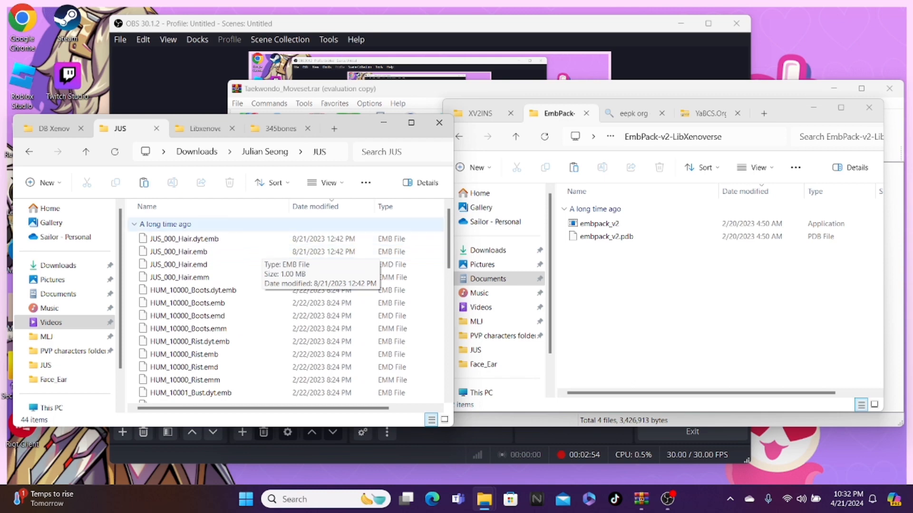
click(193, 290)
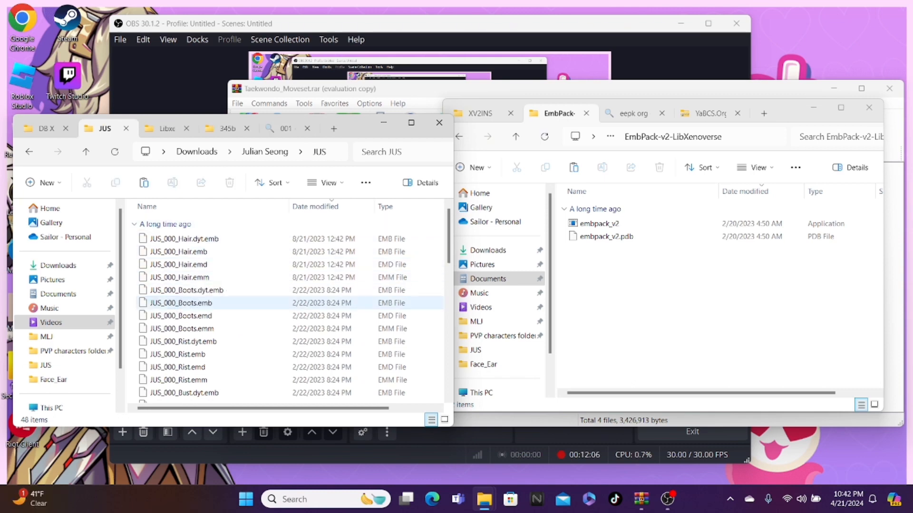
Step: Check the names of all the renamed JUS_000 and JUS_001 files, including the JUS_001_Face_eye set
scroll(266, 305, down, 10)
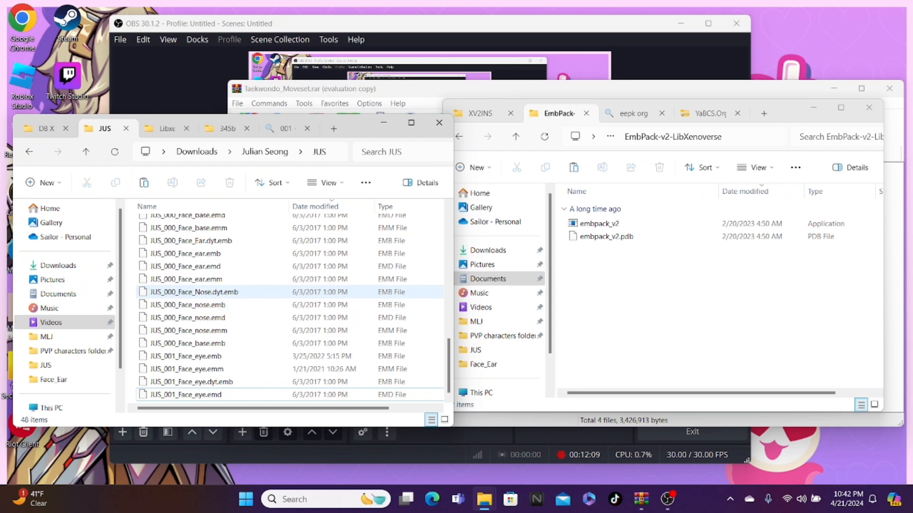
click(209, 383)
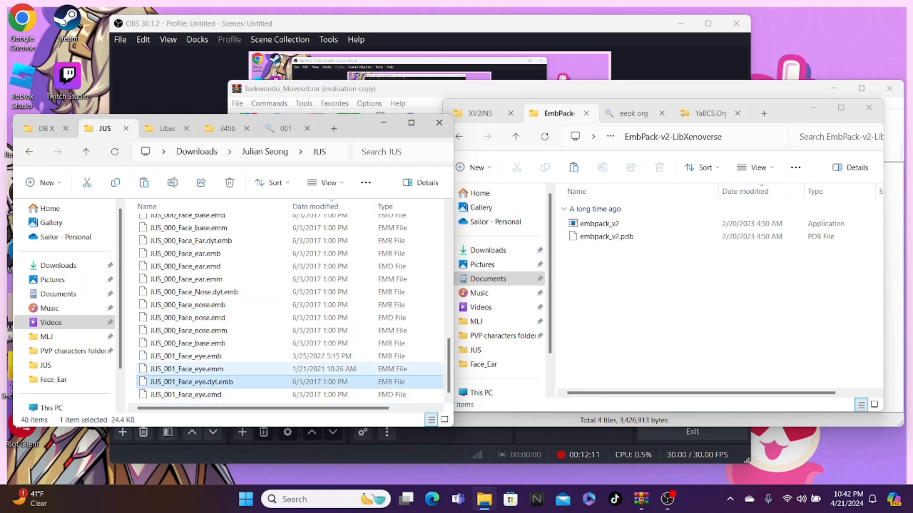
click(209, 370)
click(209, 357)
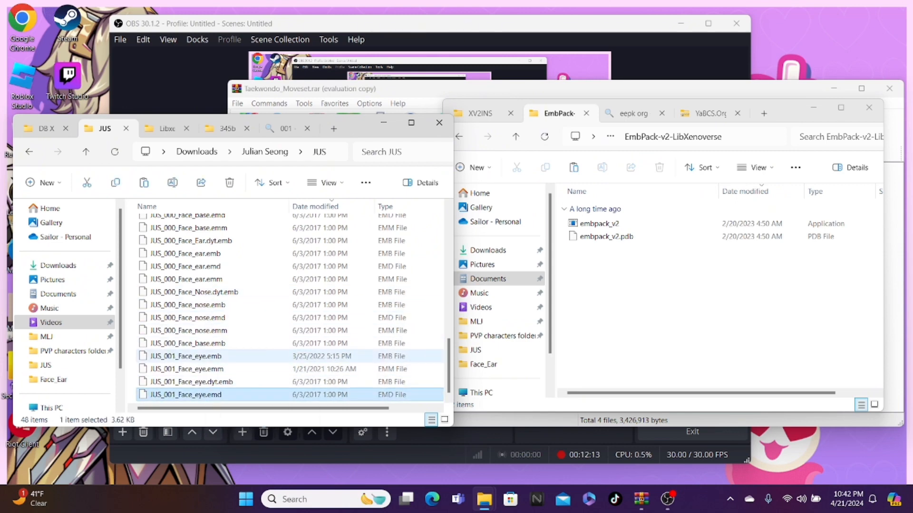
scroll(210, 305, up, 6)
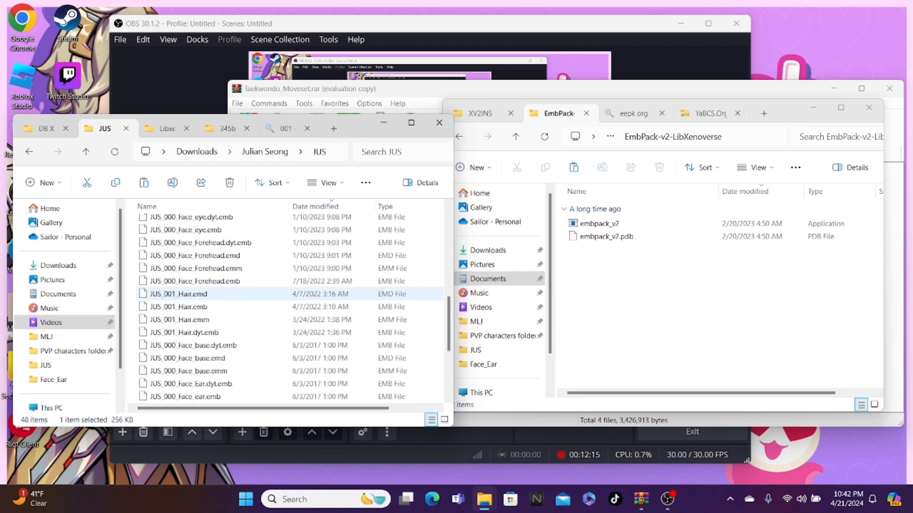
scroll(209, 285, up, 6)
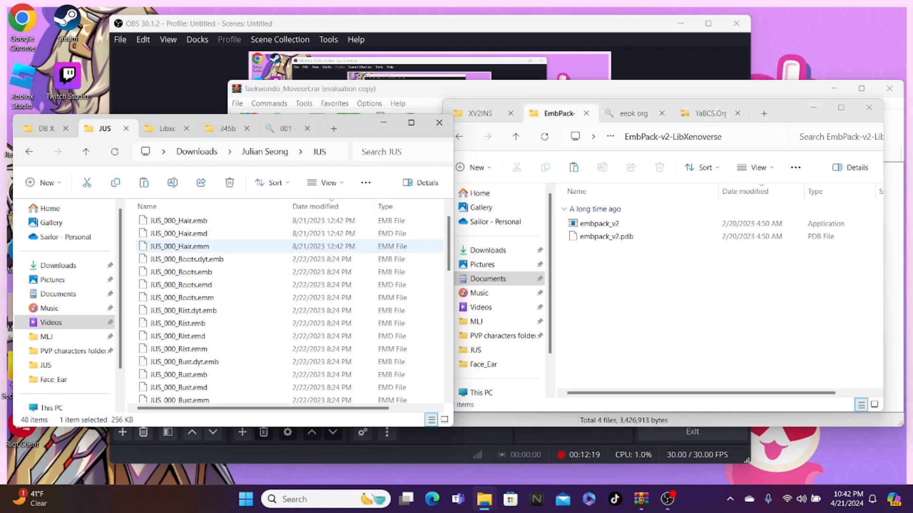
Step: Open the HUM character folder under cpk, data, data, chara in the DB Xenoverse 2 directory
click(46, 128)
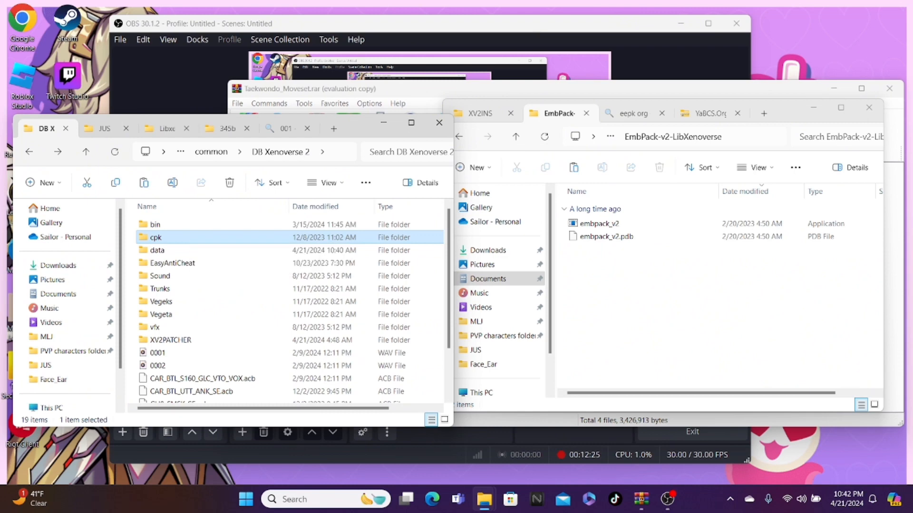
double_click(190, 236)
double_click(157, 224)
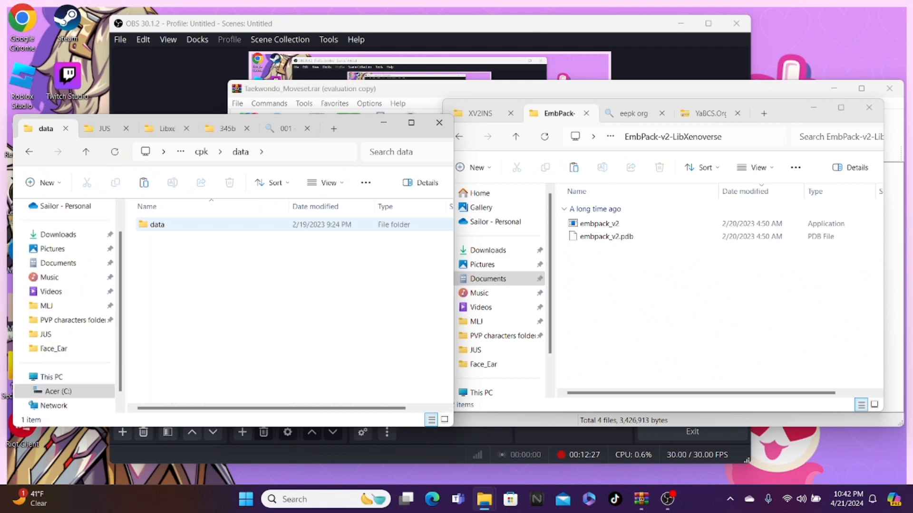
double_click(157, 225)
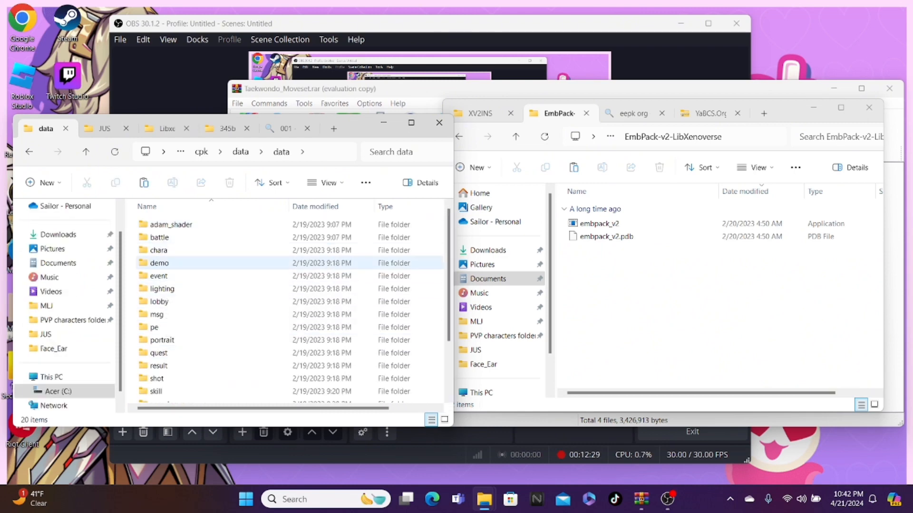
double_click(159, 250)
scroll(285, 304, down, 15)
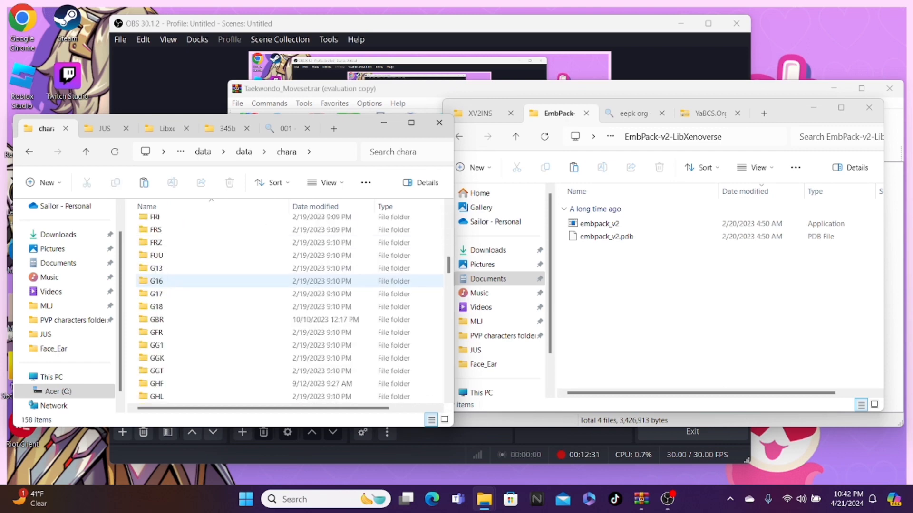
scroll(285, 304, down, 1)
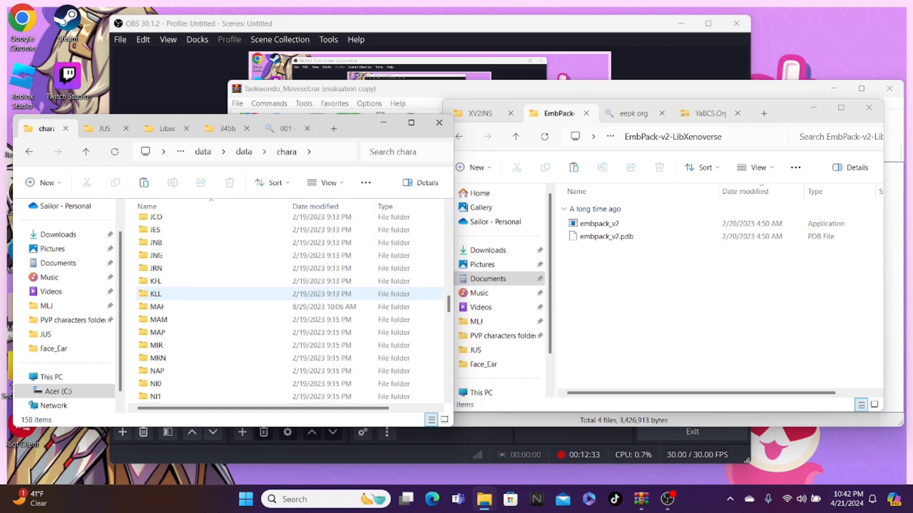
scroll(285, 293, down, 8)
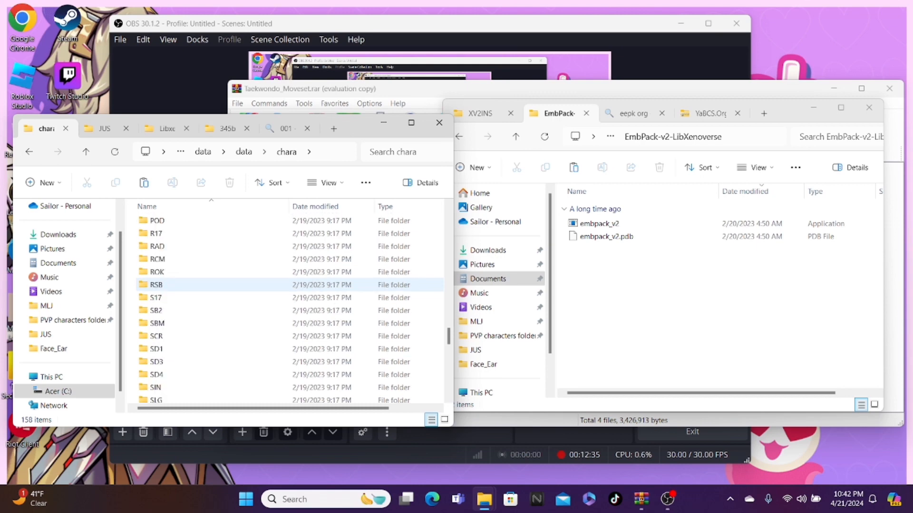
scroll(286, 285, up, 10)
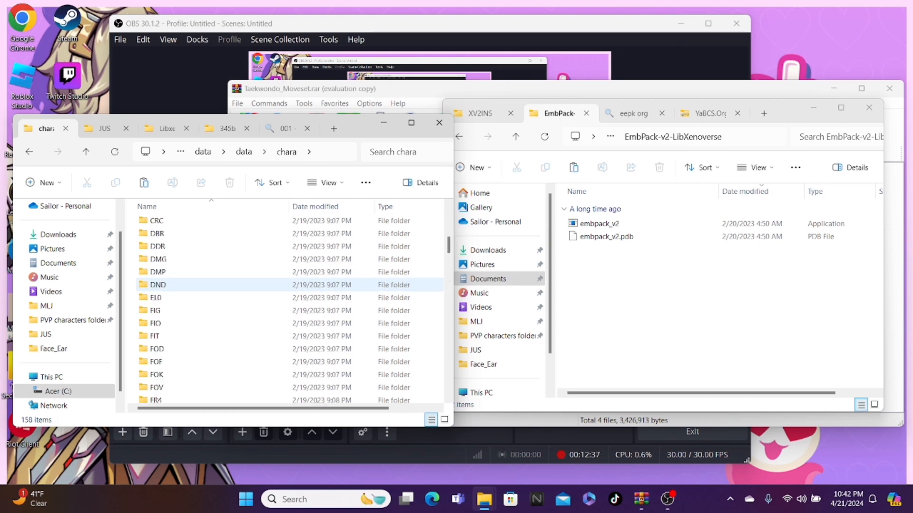
scroll(285, 284, down, 7)
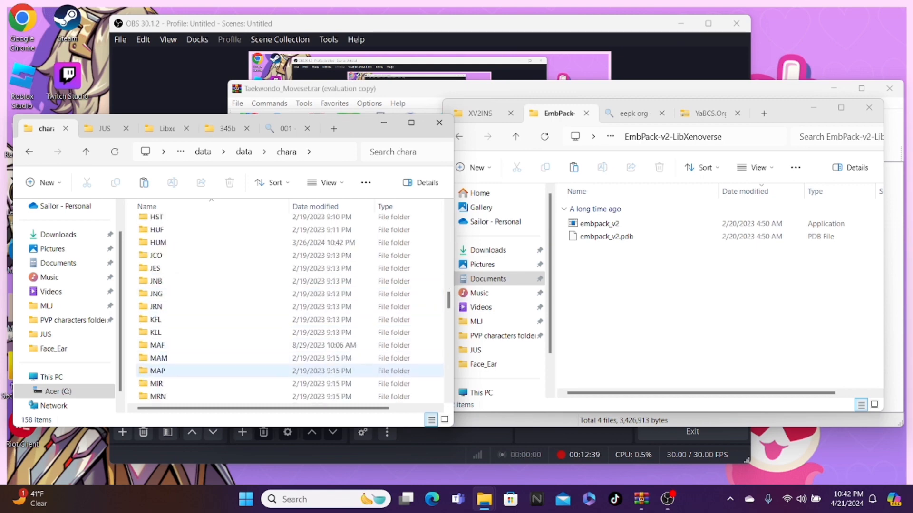
click(158, 243)
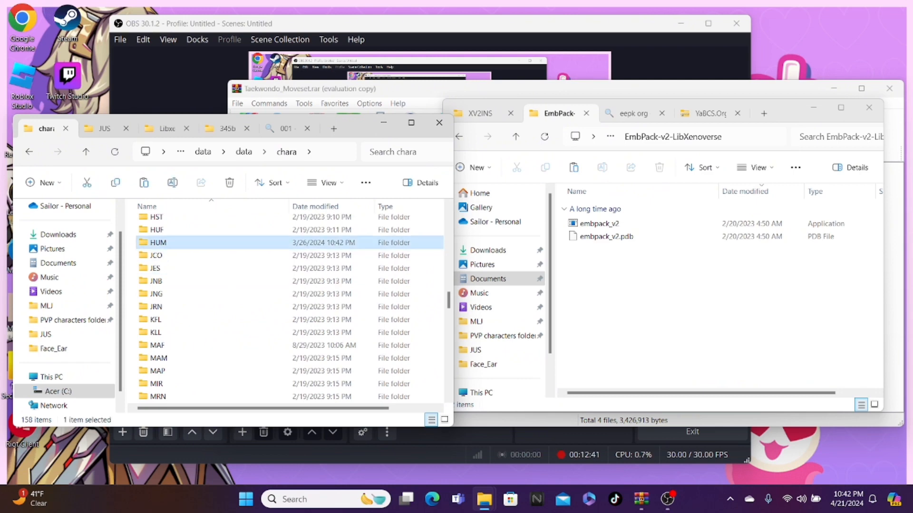
double_click(158, 243)
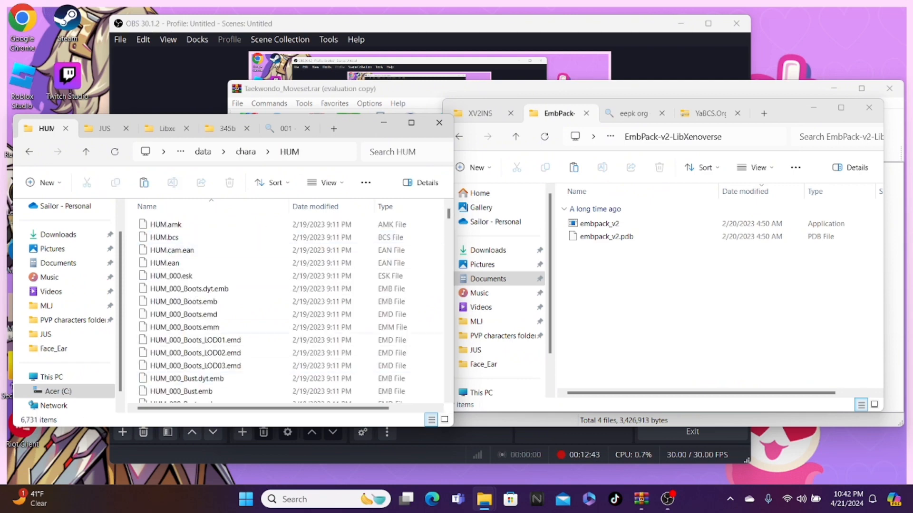
Step: Copy HUM.bcs from the HUM folder into the JUS folder
click(164, 237)
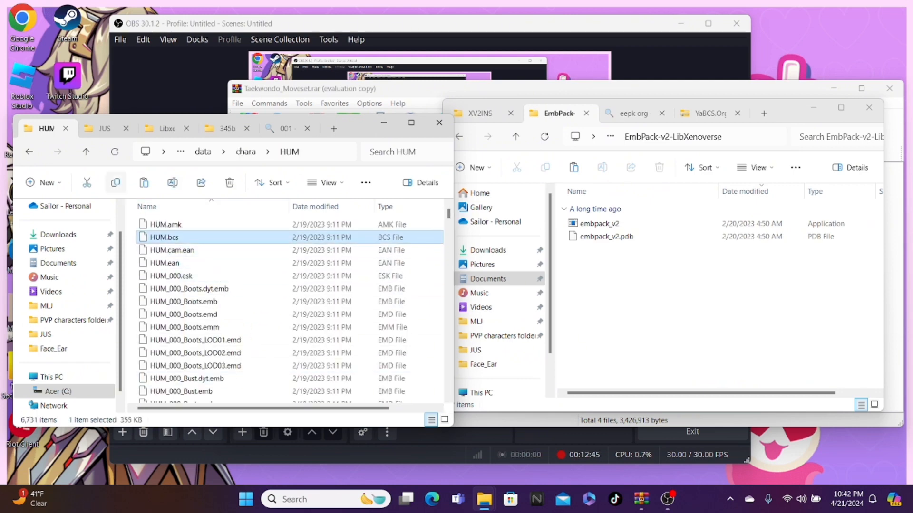
click(97, 128)
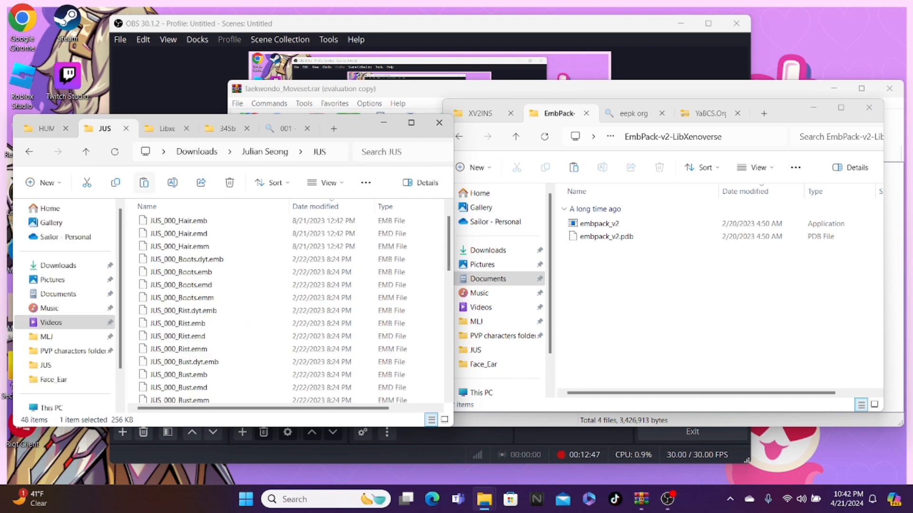
click(144, 183)
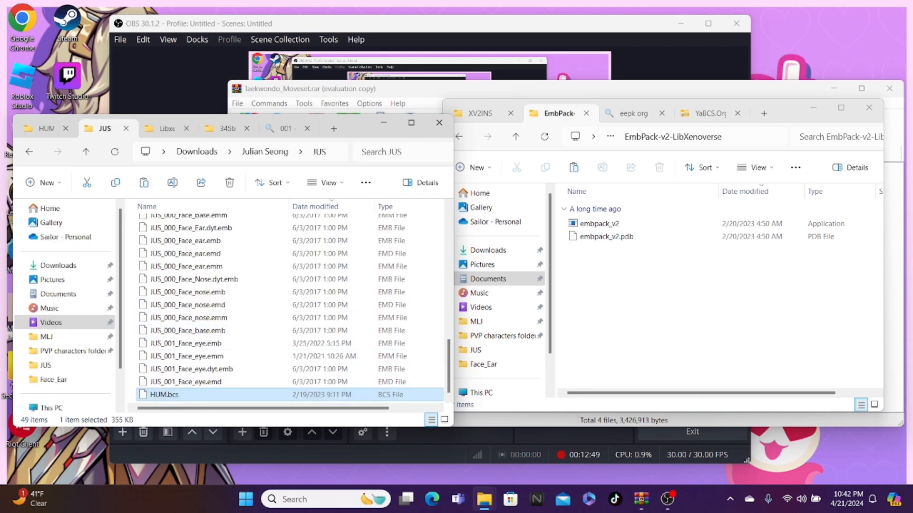
Step: Rename the copied HUM.bcs in the JUS folder as JUS.bcs
click(166, 395)
click(167, 395)
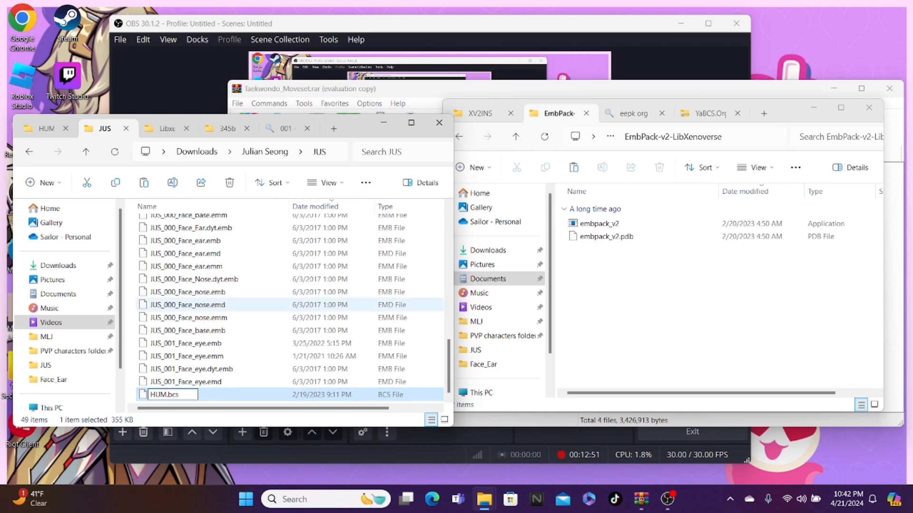
key(BackSpace)
key(BackSpace)
key(BackSpace)
text(JUS)
key(Return)
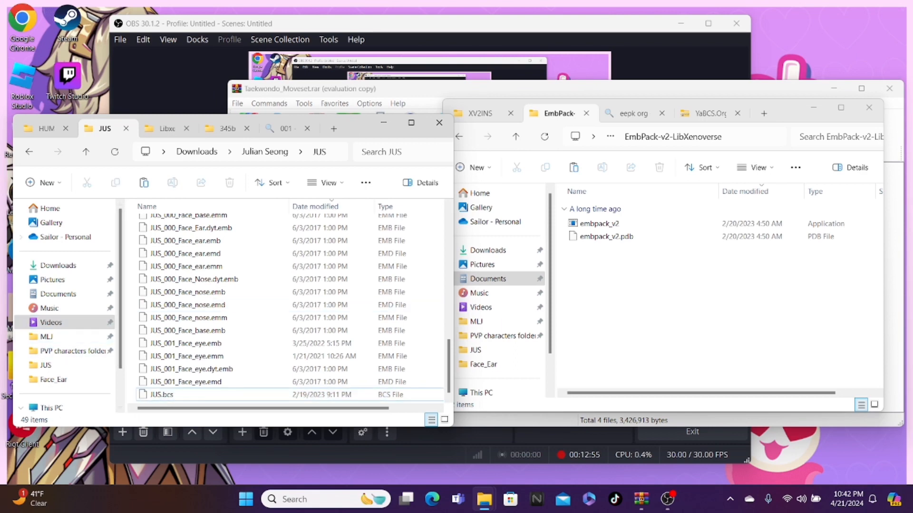
Step: Copy HUM_000.esk from the HUM folder into the JUS folder and rename the copy as JUS_000.esk
click(46, 128)
click(172, 276)
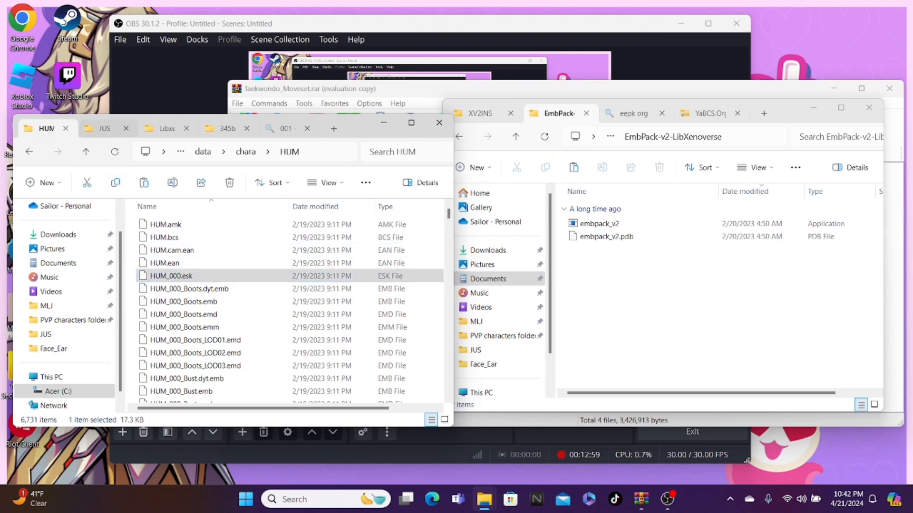
click(105, 129)
click(144, 182)
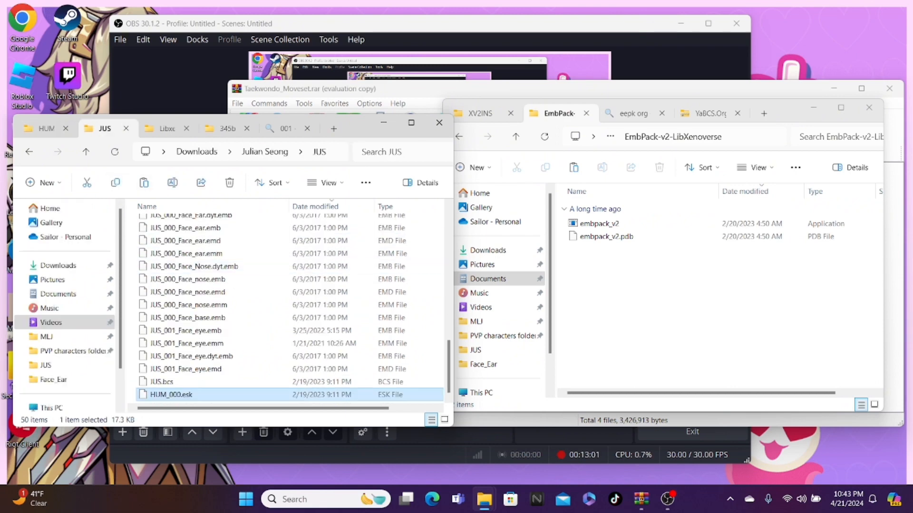
key(F2)
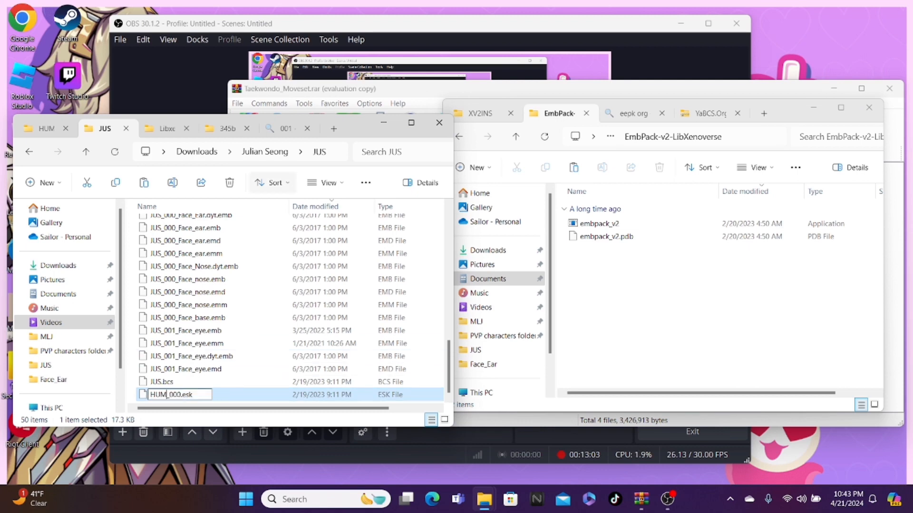
text(JUS)
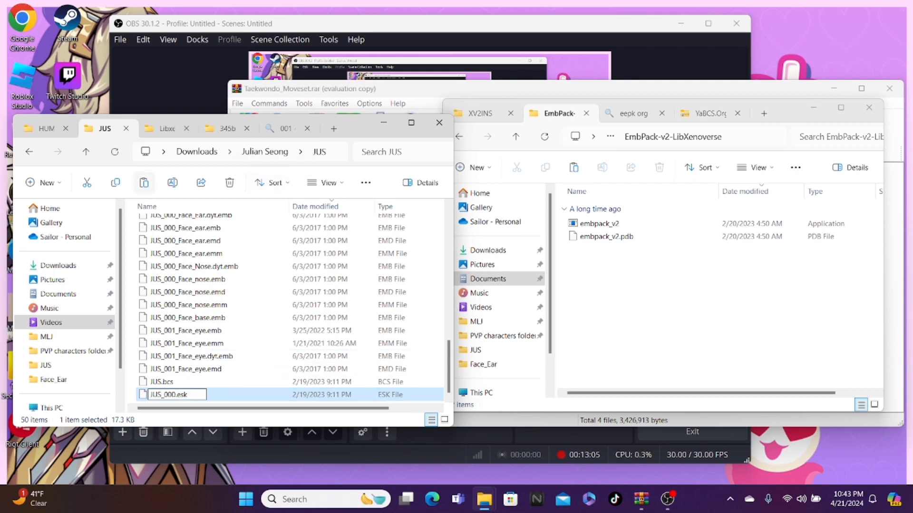
click(129, 256)
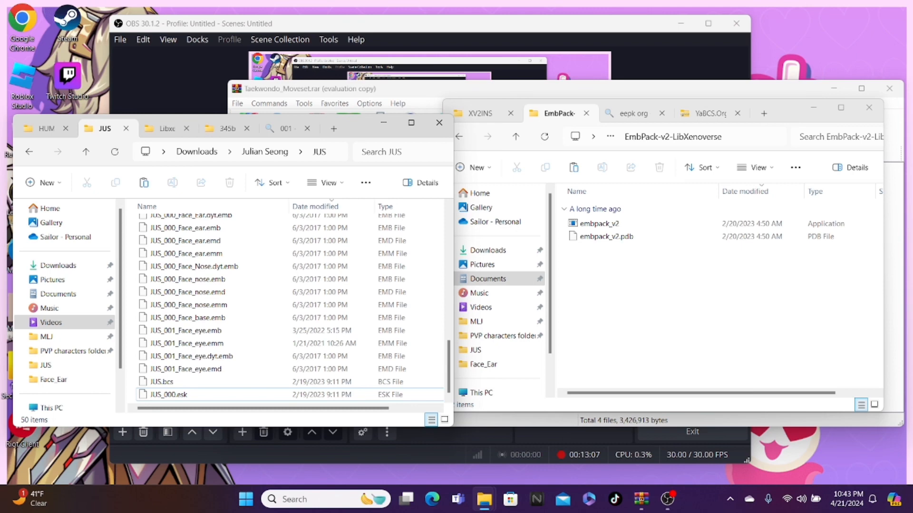
Step: Copy HUM000L.fce.ean and HUM000U.fce.ean from the HUM folder into the JUS folder
click(46, 128)
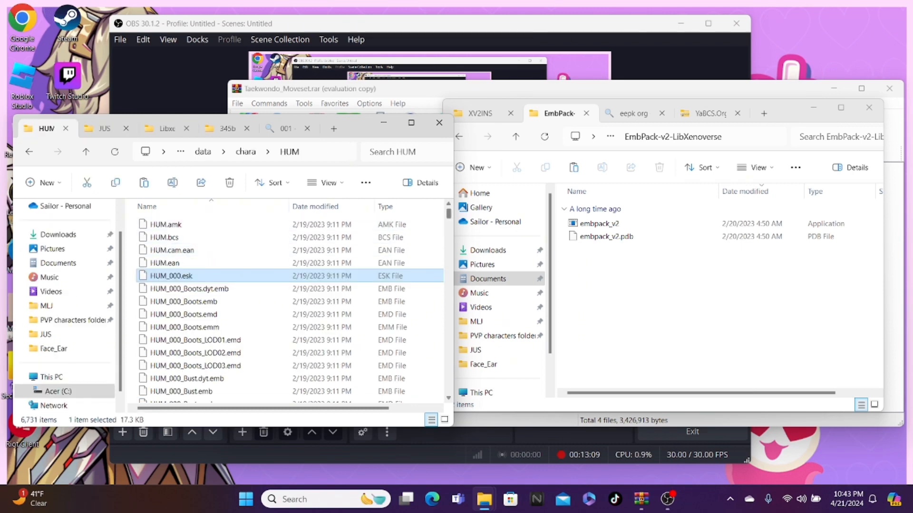
drag(448, 214, 448, 389)
scroll(290, 371, up, 2)
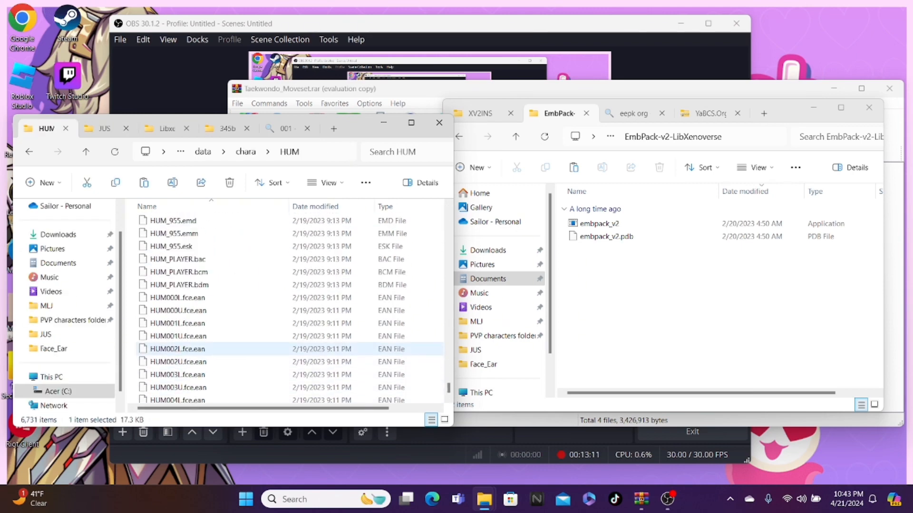
click(191, 298)
ctrl+click(191, 310)
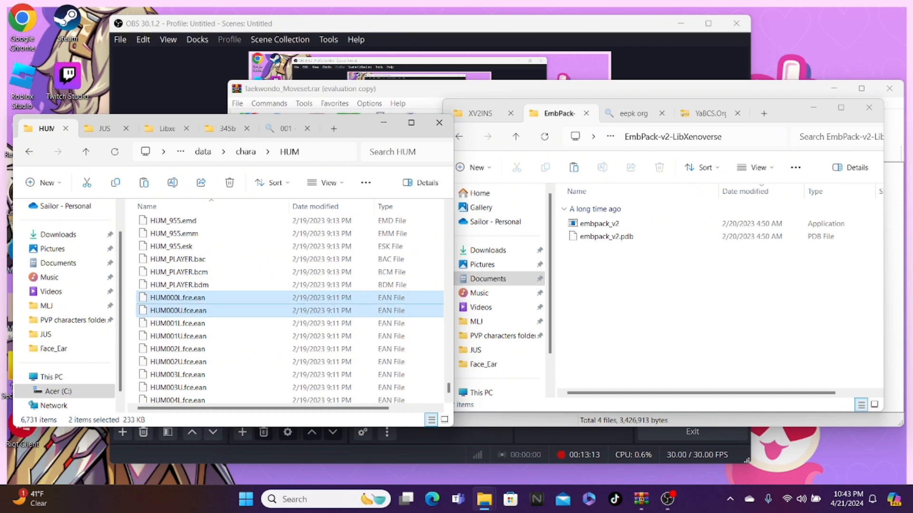
click(116, 183)
click(101, 128)
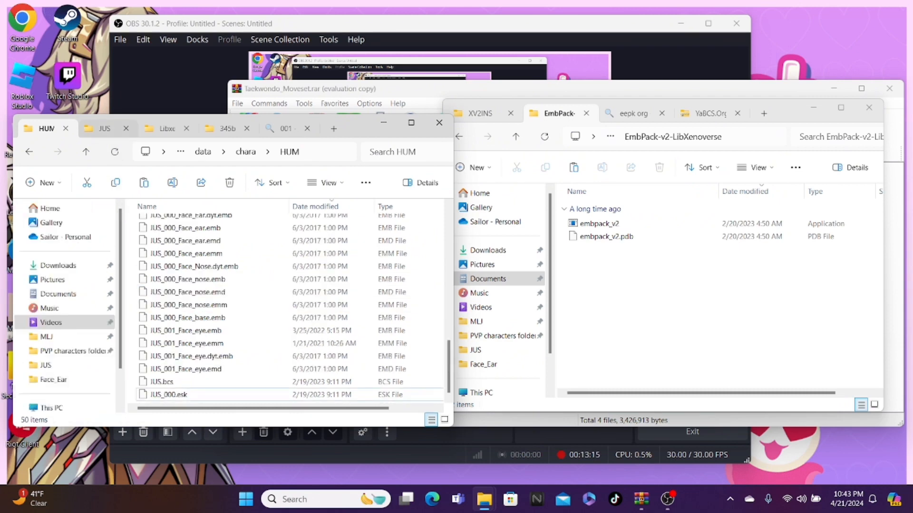
click(144, 182)
Step: Rename the two copied face animation files in the JUS folder as JUS000L.fce.ean and JUS000U.fce.ean
click(177, 395)
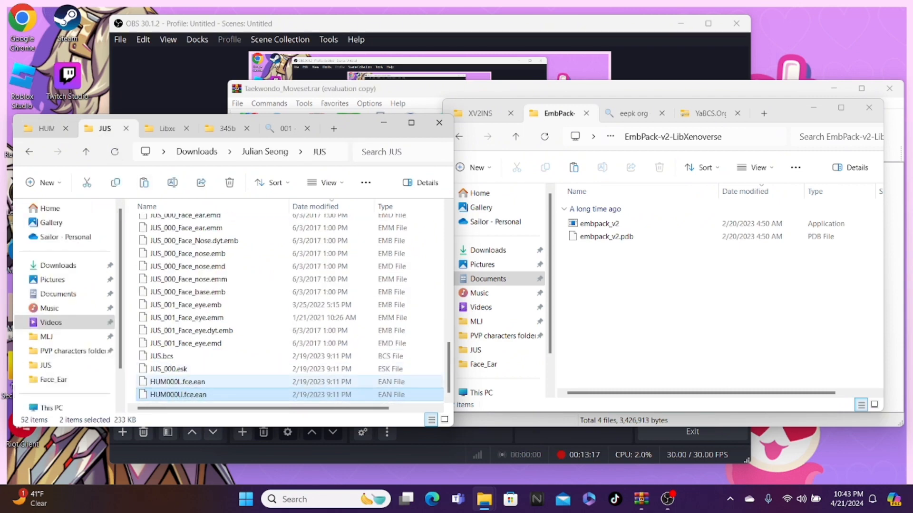
click(177, 382)
double_click(177, 382)
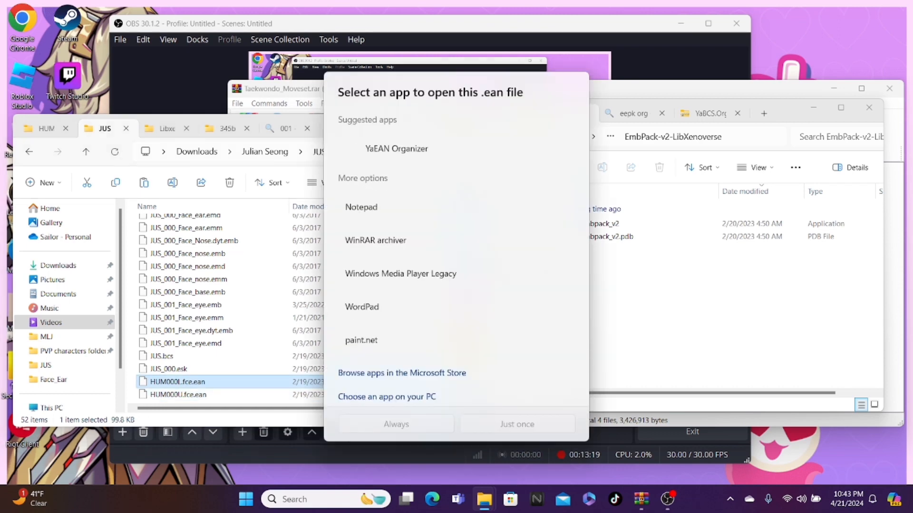
key(Escape)
key(F2)
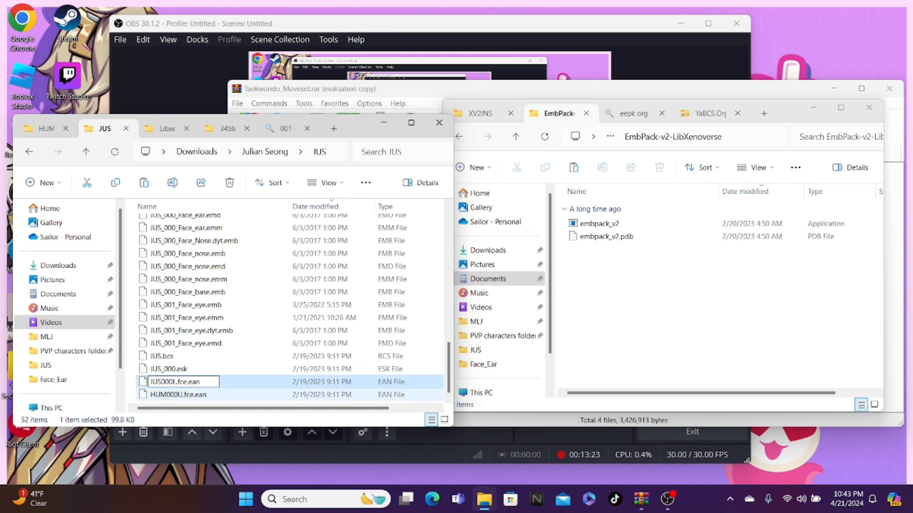
click(178, 395)
key(F2)
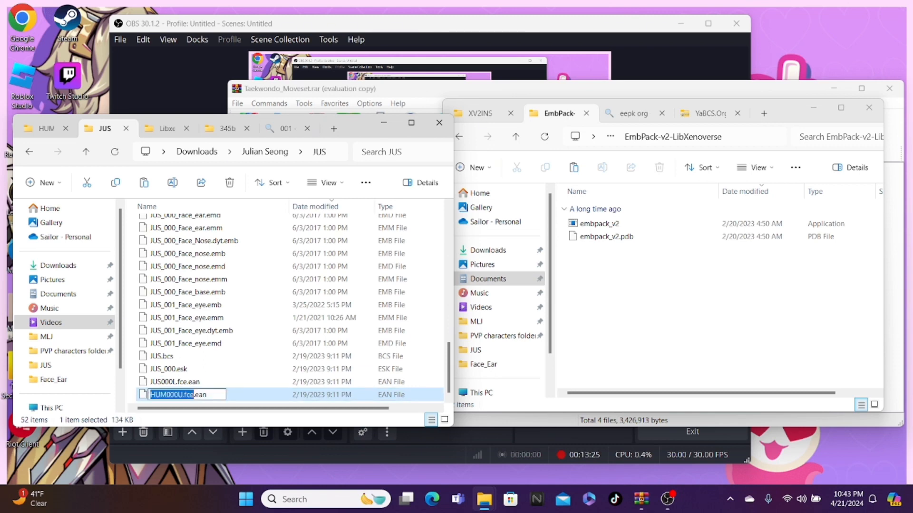
click(166, 395)
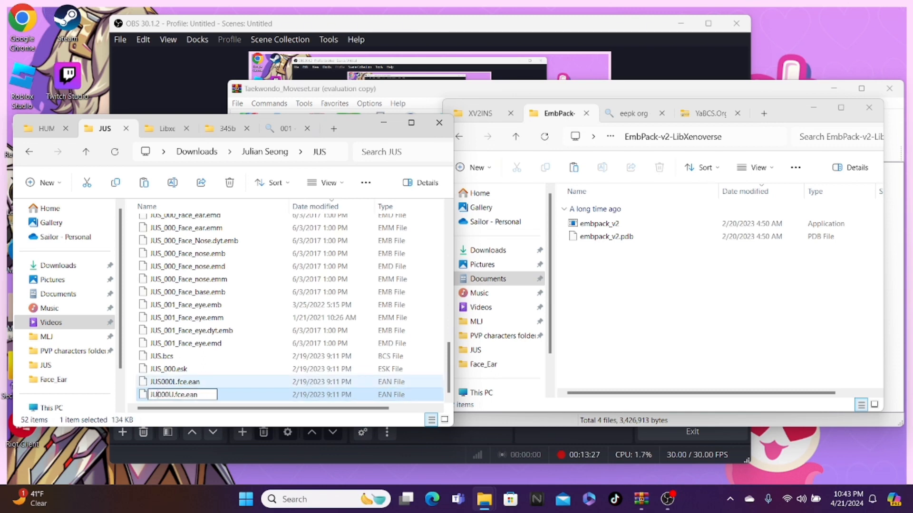
click(131, 353)
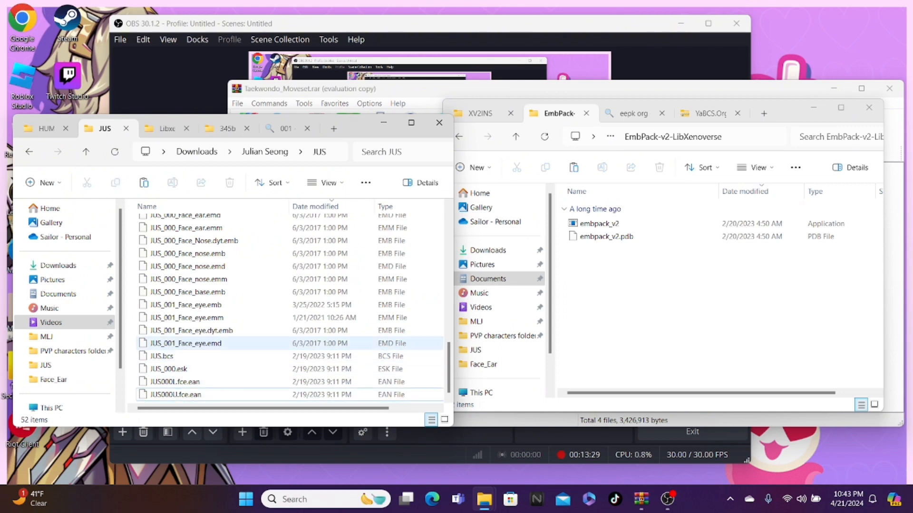
Step: Copy SYM.cam.ean, SYM.ean, SYM_PLAYER.bac and SYM_PLAYER.bdm from the Taekwondo_Moveset.rar archive into the JUS folder
click(641, 499)
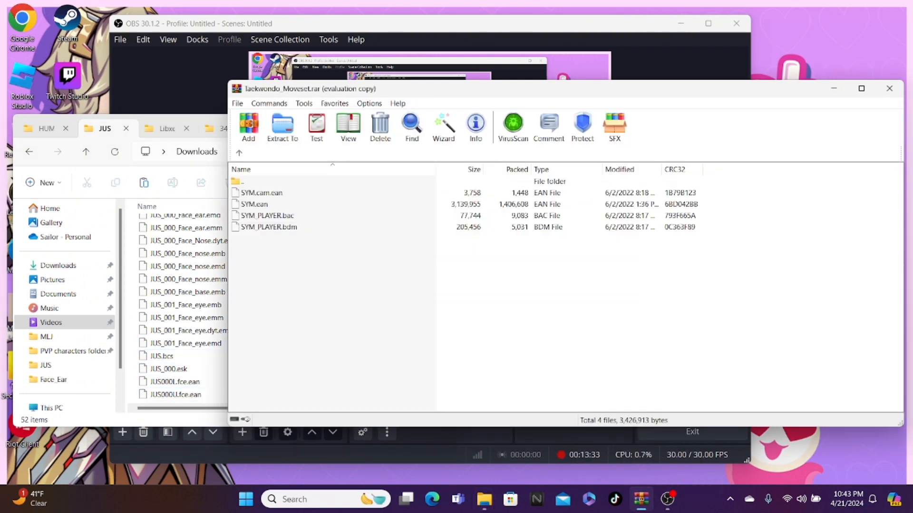
drag(252, 241, 296, 196)
right_click(296, 197)
click(358, 218)
click(132, 318)
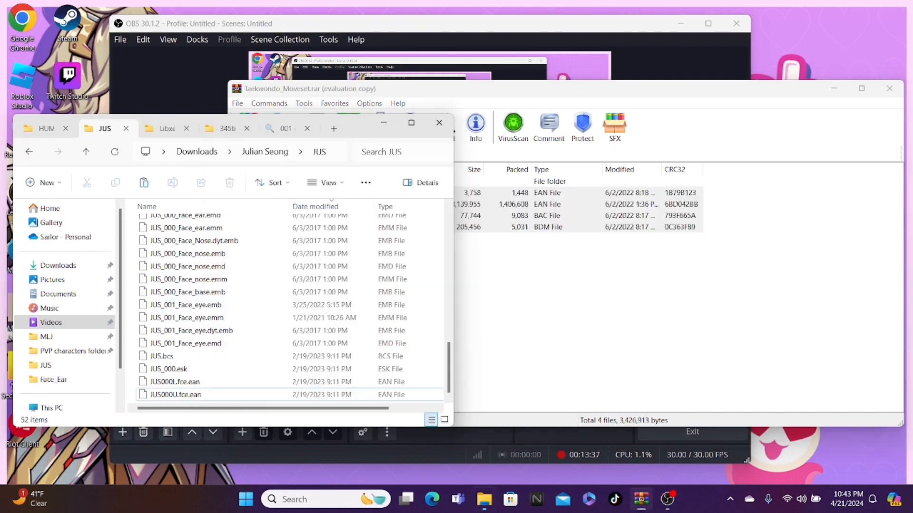
click(144, 182)
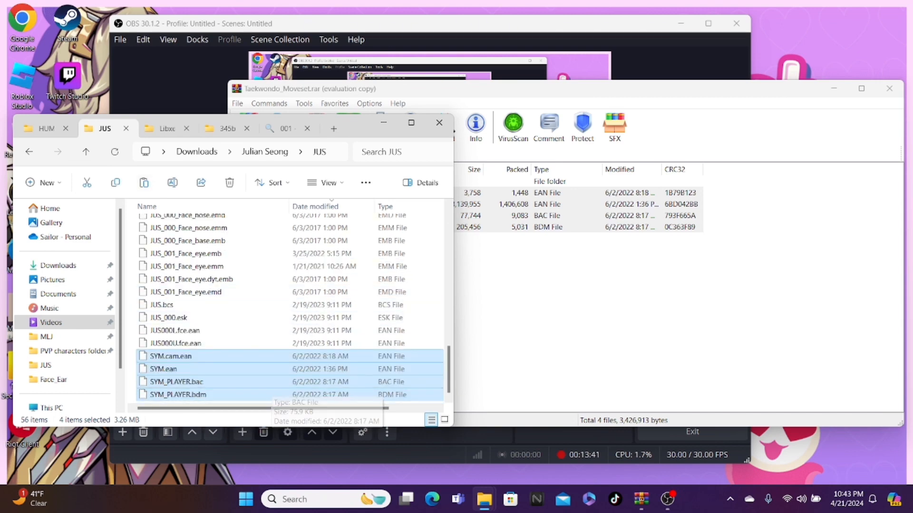
Step: Copy HUM_PLAYER.bcm from the HUM folder into the JUS folder
click(46, 128)
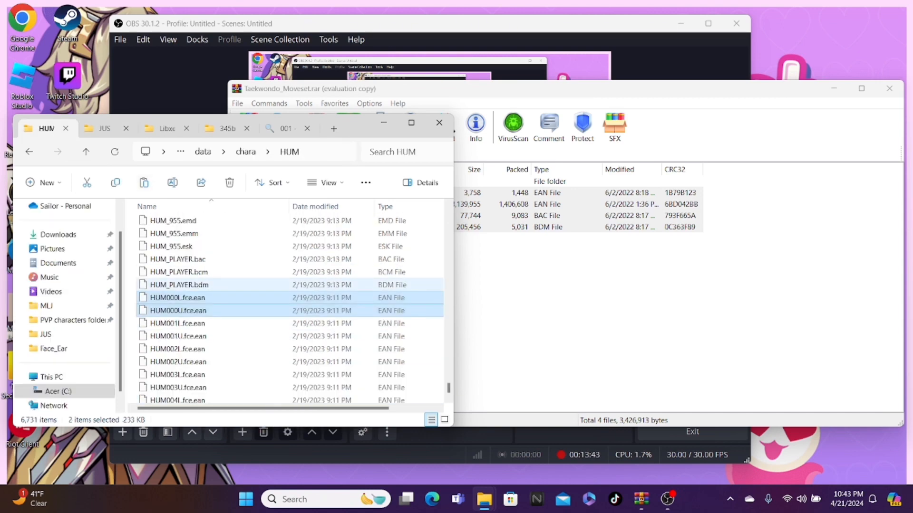
click(522, 290)
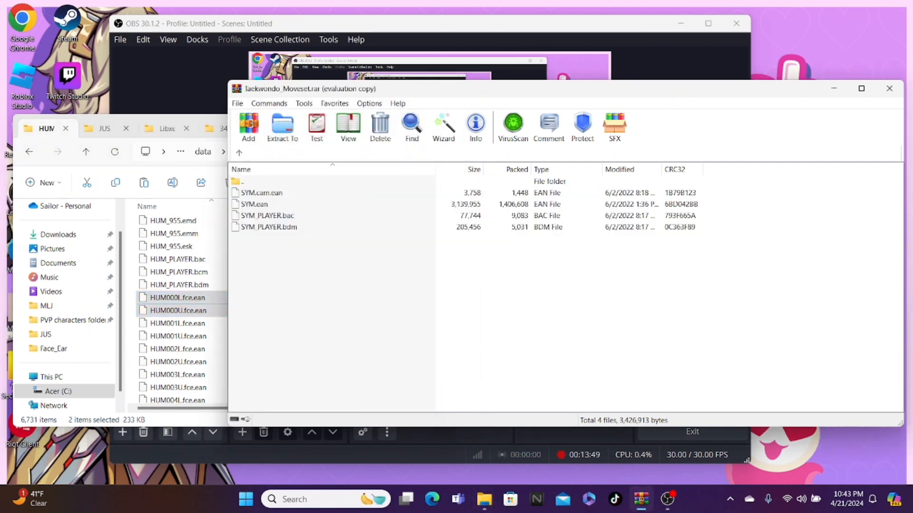
click(179, 272)
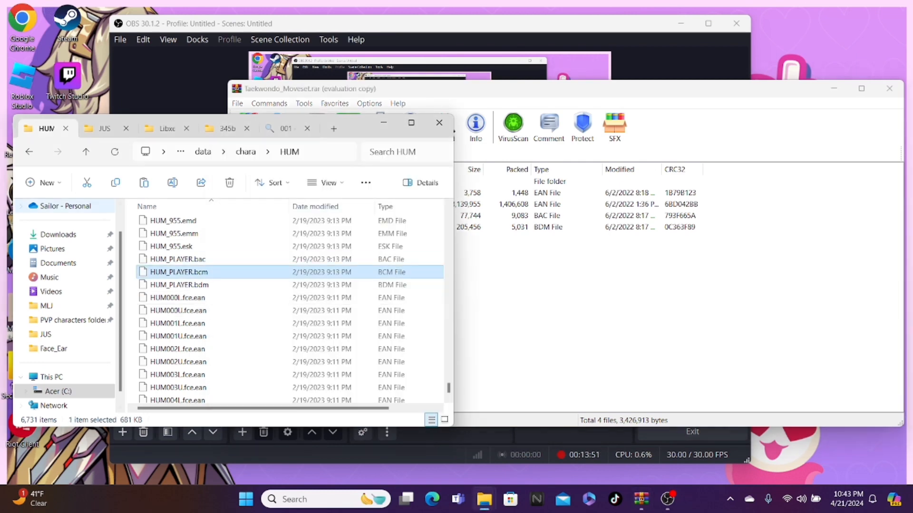
click(104, 128)
click(144, 183)
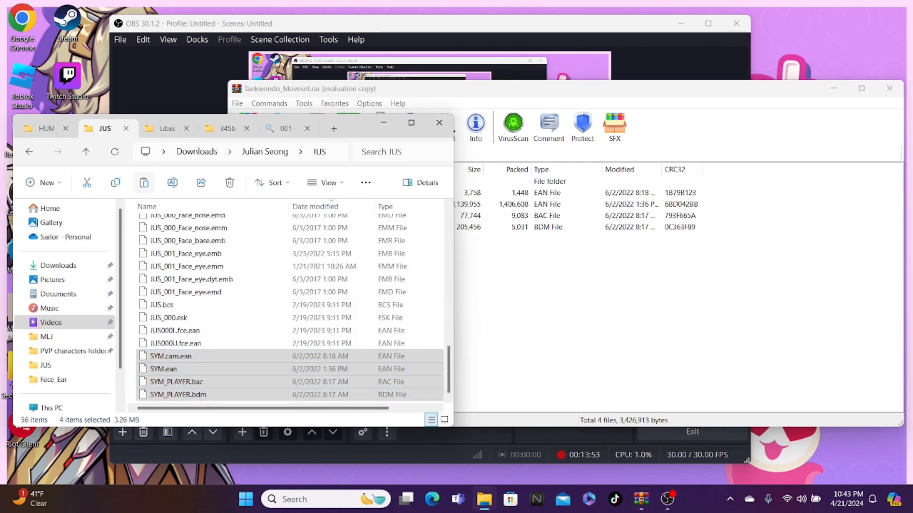
Step: Rename HUM_PLAYER.bcm as JUS_PLAYER.bcm and SYM_PLAYER.bdm as JUS_PLAYER.bdm in the JUS folder
click(209, 380)
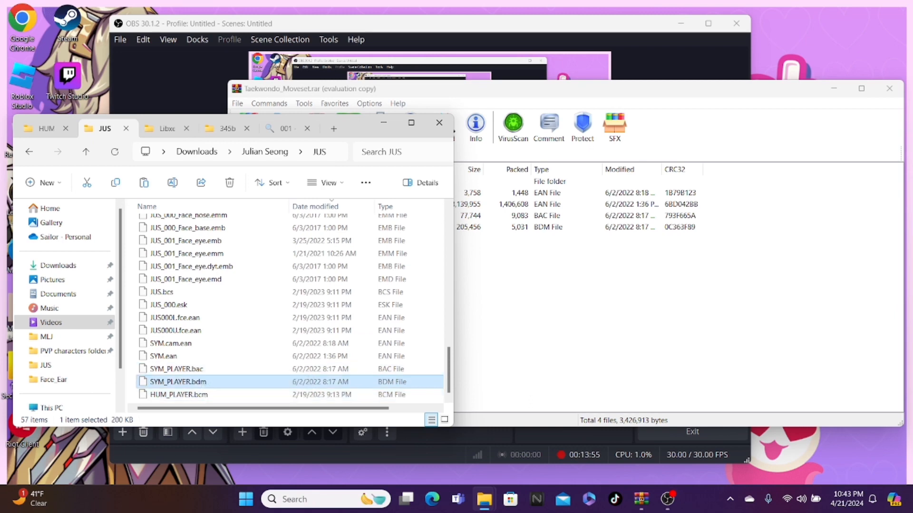
click(176, 395)
click(175, 395)
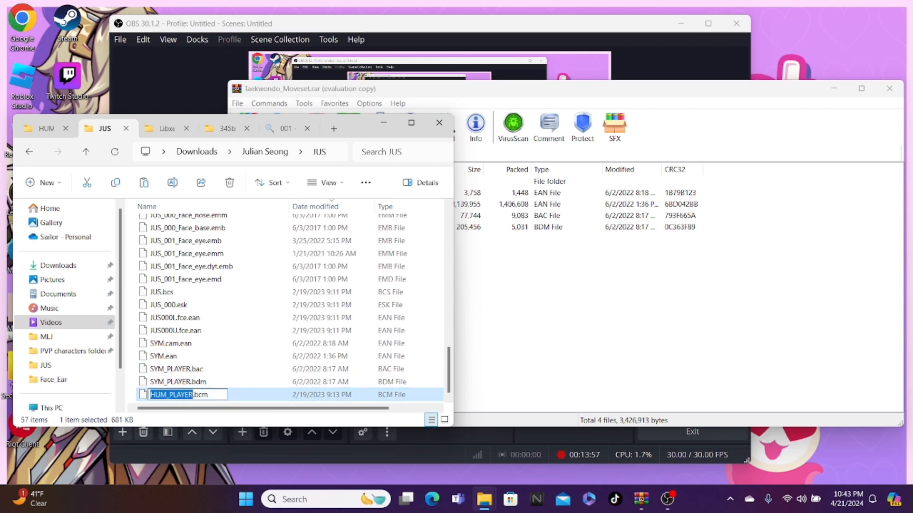
click(167, 395)
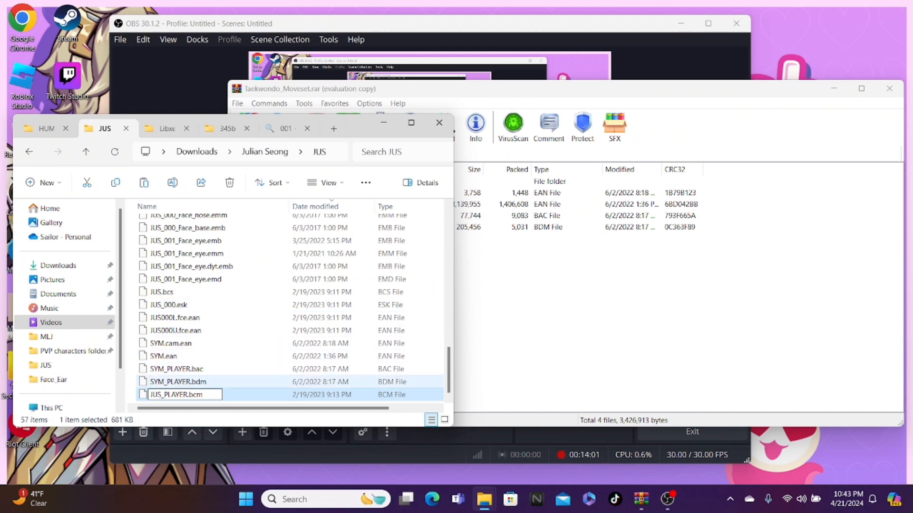
click(179, 382)
click(179, 382)
click(165, 382)
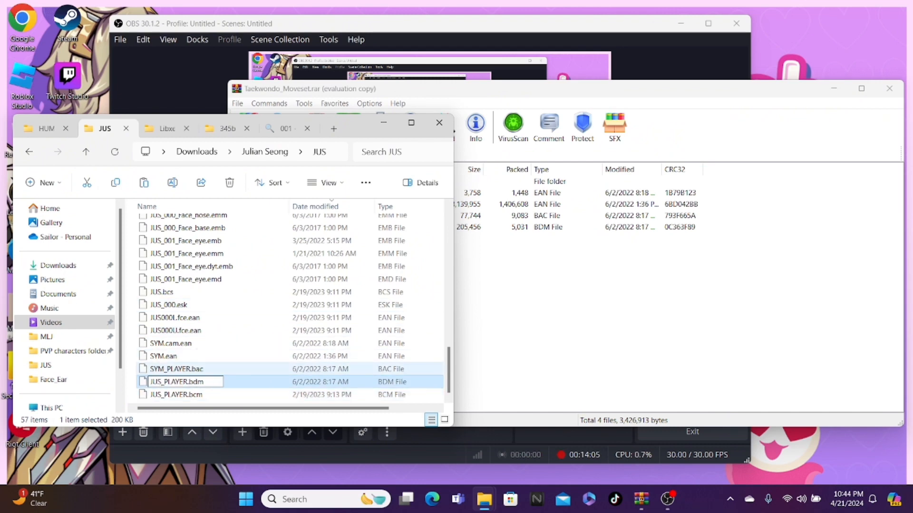
click(247, 331)
click(523, 311)
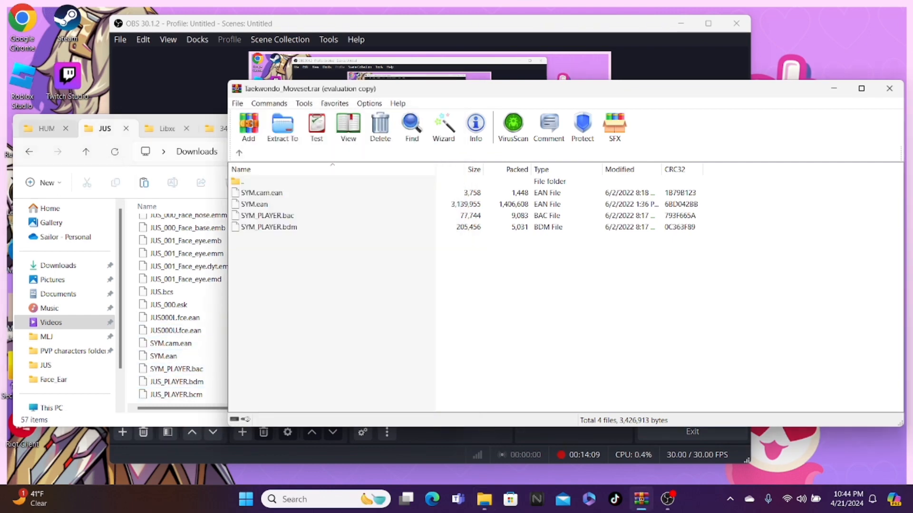
click(47, 128)
scroll(214, 252, up, 6)
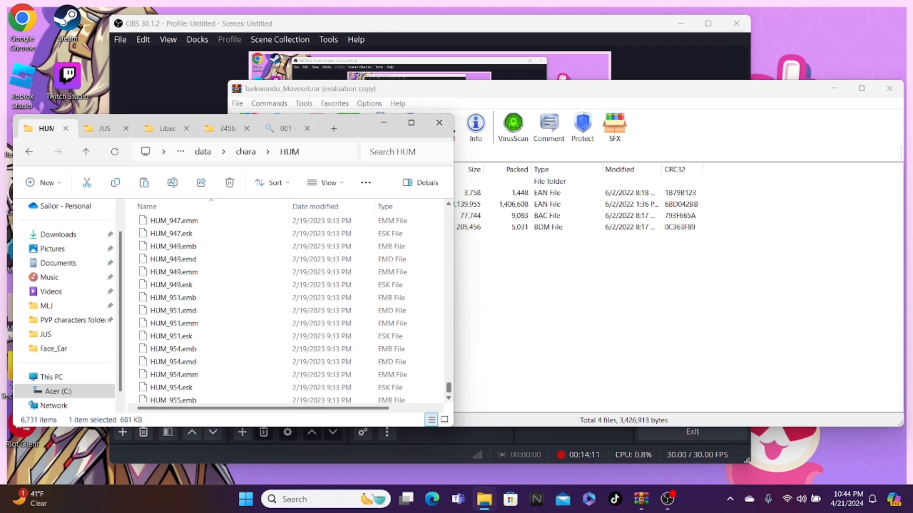
scroll(171, 265, up, 15)
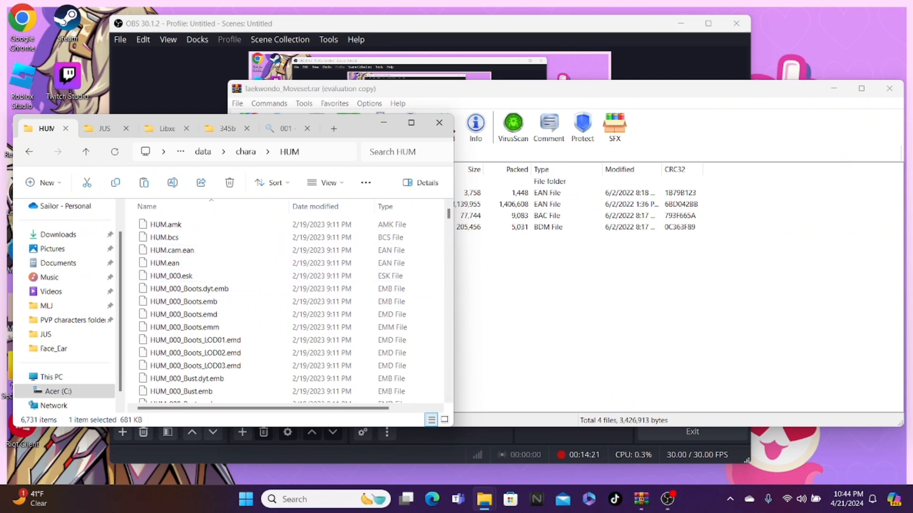
Step: Rename SYM_PLAYER.bac in the JUS folder as JUS_PLAYER.bac
click(102, 128)
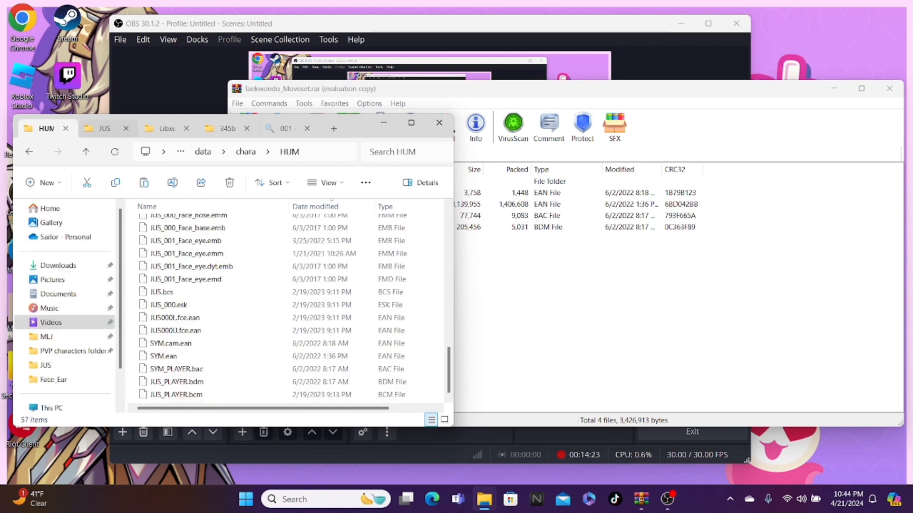
click(180, 369)
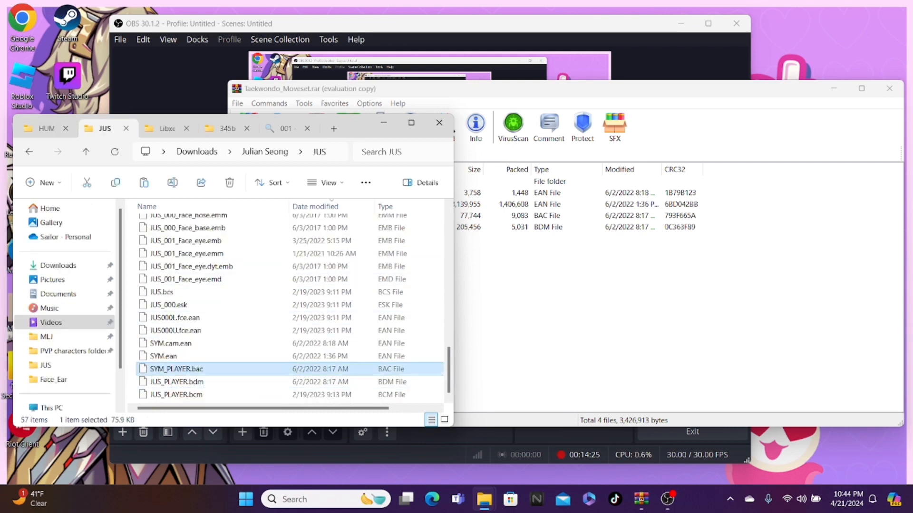
click(176, 369)
click(165, 370)
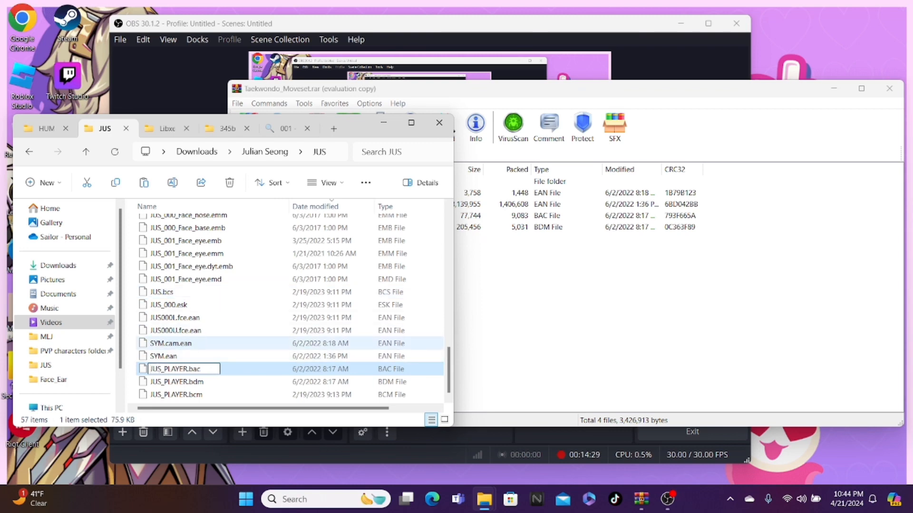
Step: Rename SYM.cam.ean as JUS.cam.ean and SYM.ean as JUS.ean in the JUS folder
click(171, 343)
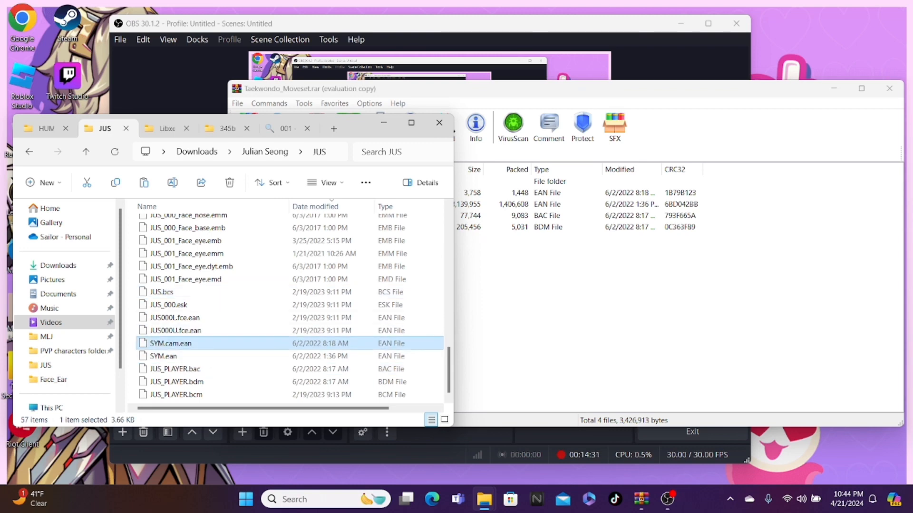
click(171, 344)
click(164, 344)
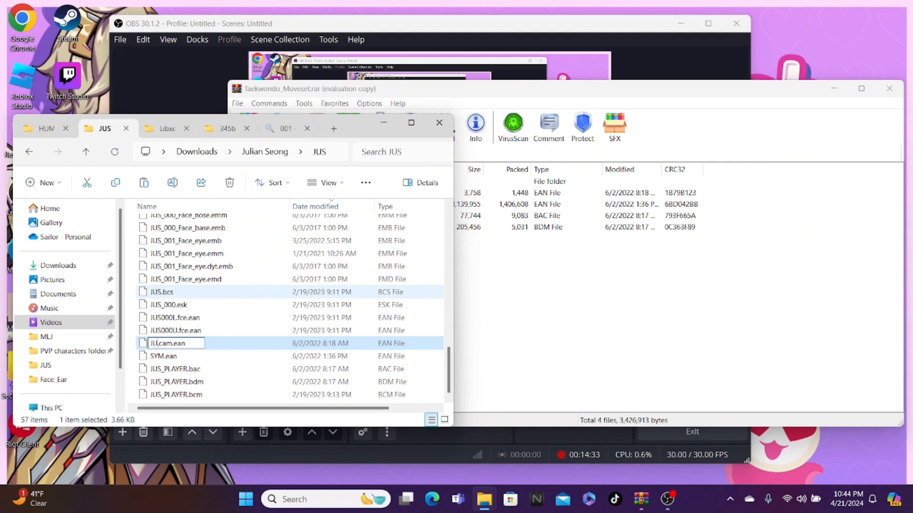
click(164, 356)
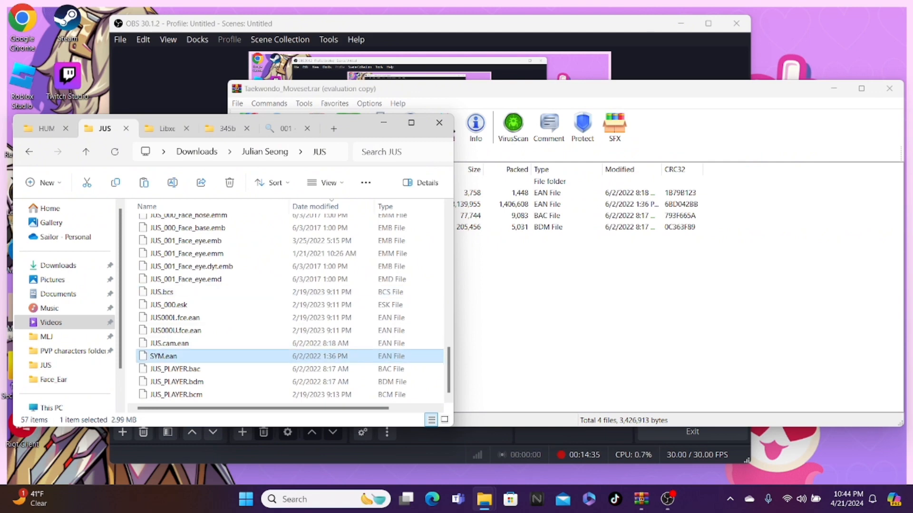
click(165, 356)
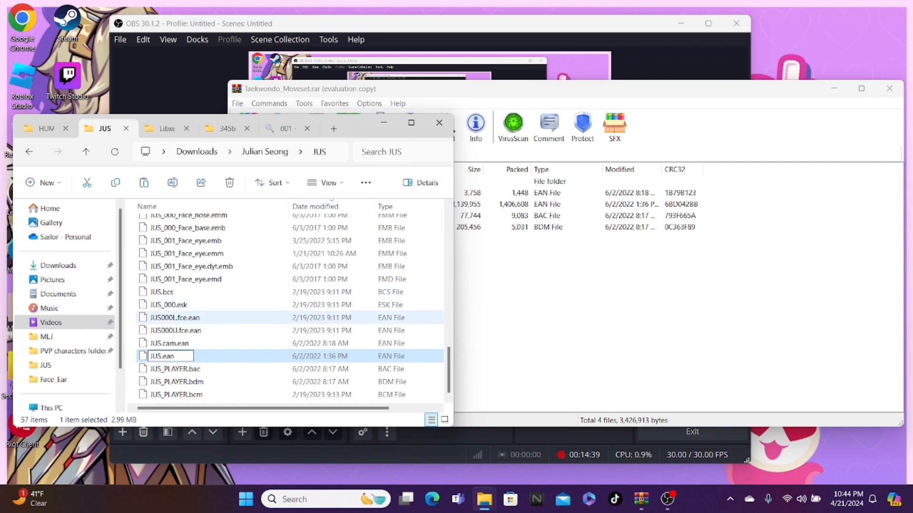
click(131, 328)
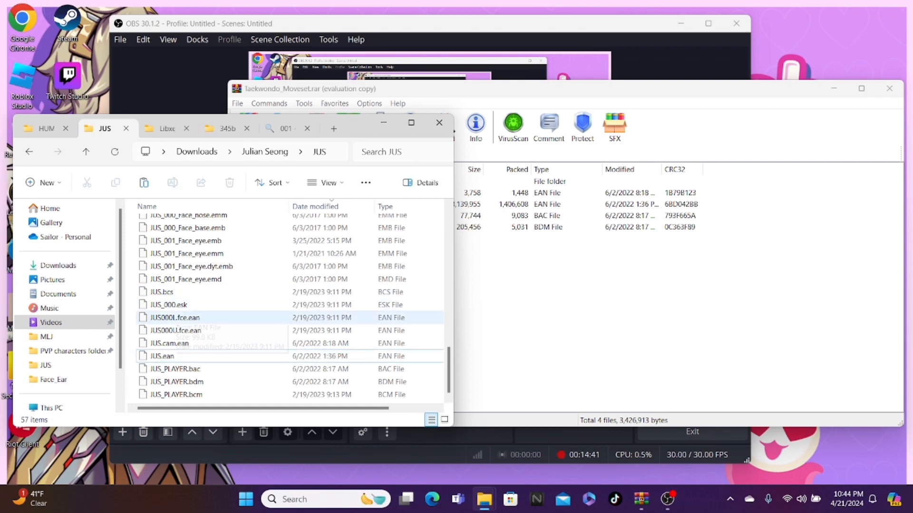
Step: Launch Xenoviewer from the Libxenoverse_Xenoviewer_v2_1_0 folder
scroll(190, 332, up, 10)
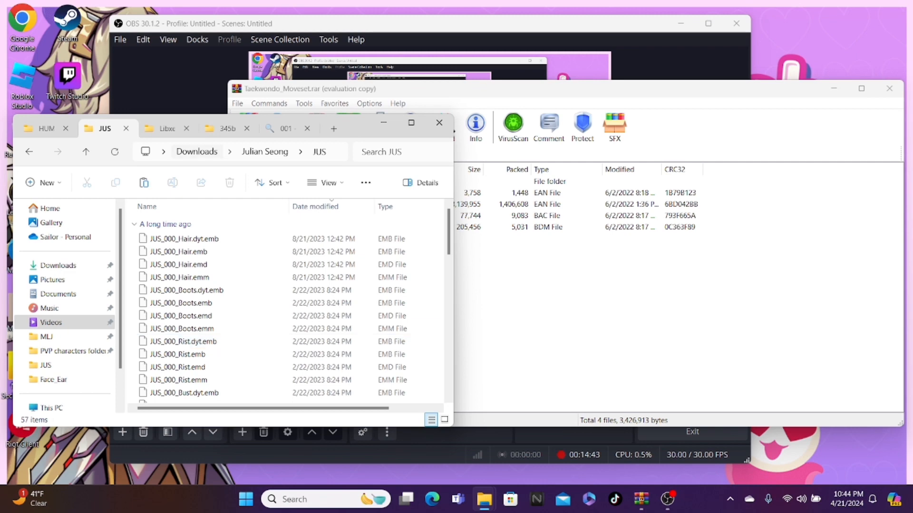
click(167, 128)
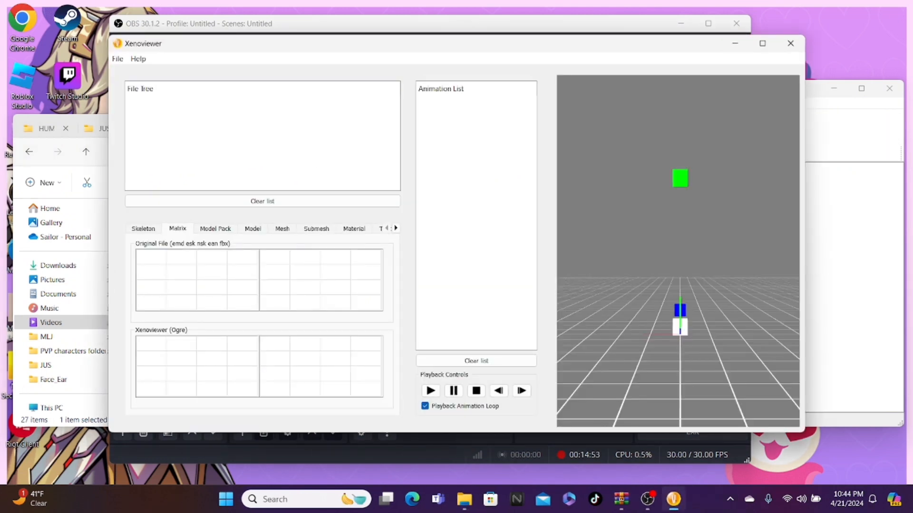
Step: Load HUM_009_Face_base.emd from the Face_Base folder of the male HUM parts and remove it from the file tree again
click(117, 59)
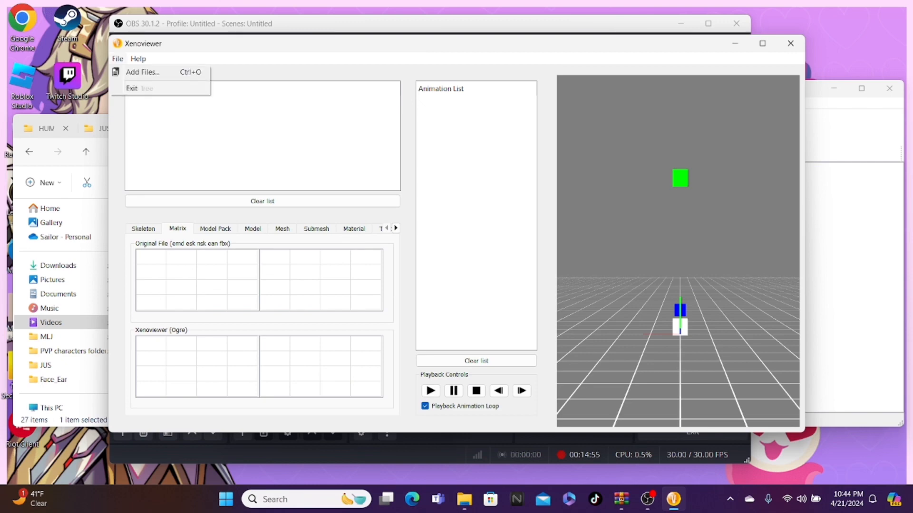
click(138, 71)
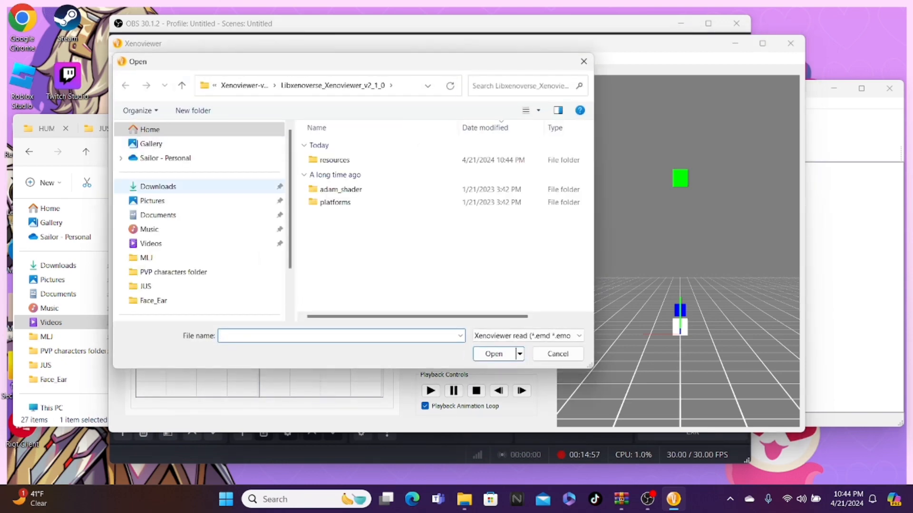
click(146, 287)
click(153, 301)
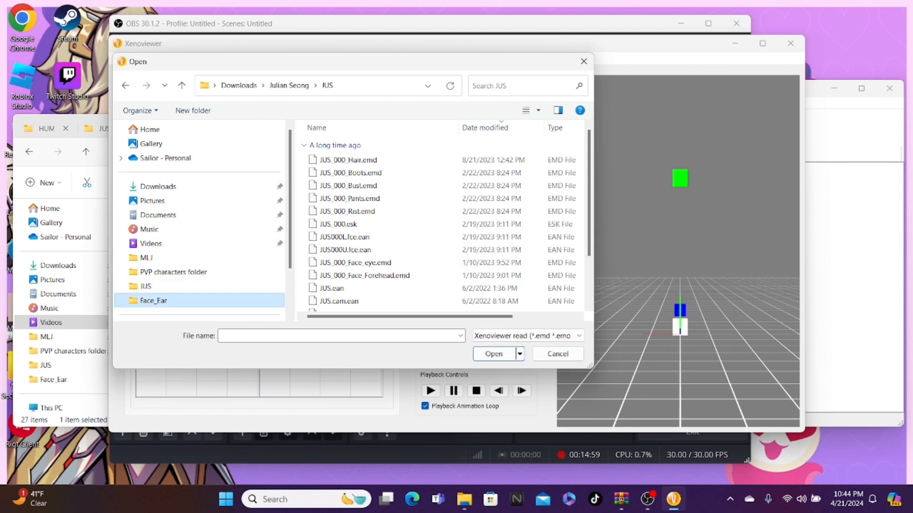
click(286, 85)
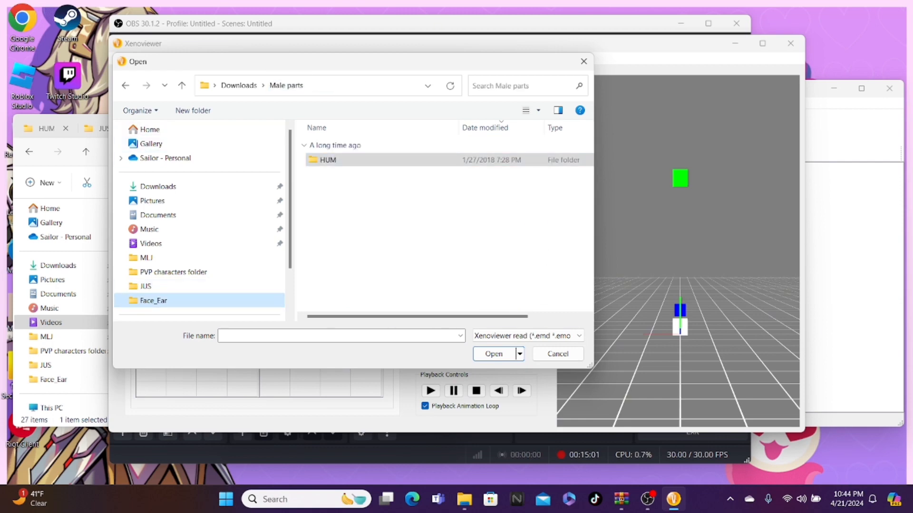
double_click(326, 159)
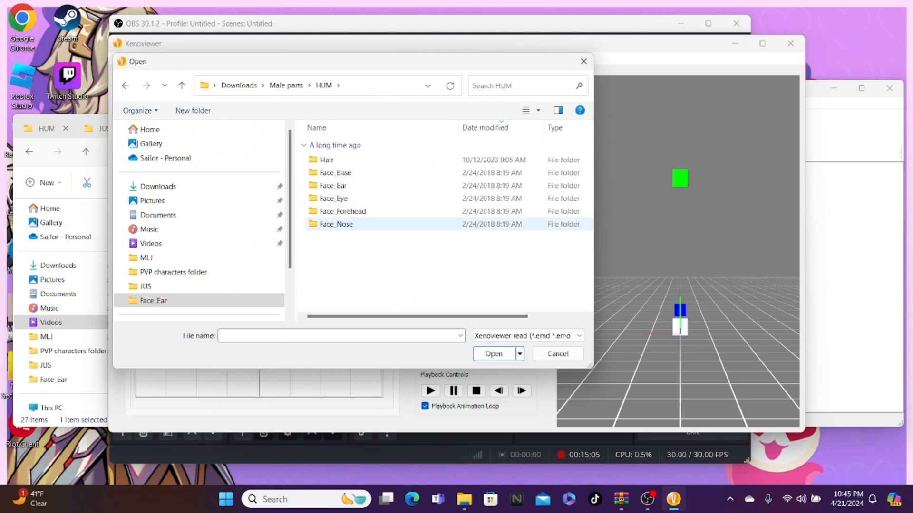
double_click(336, 172)
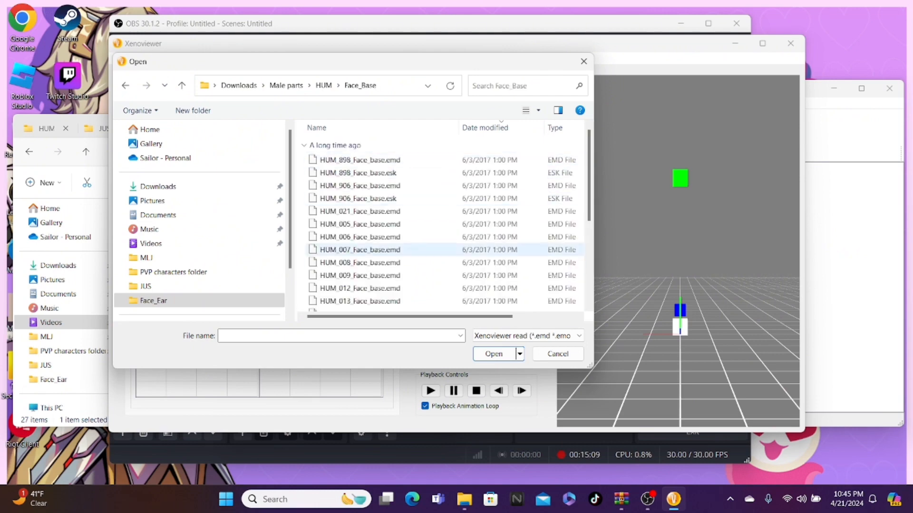
click(360, 275)
click(494, 354)
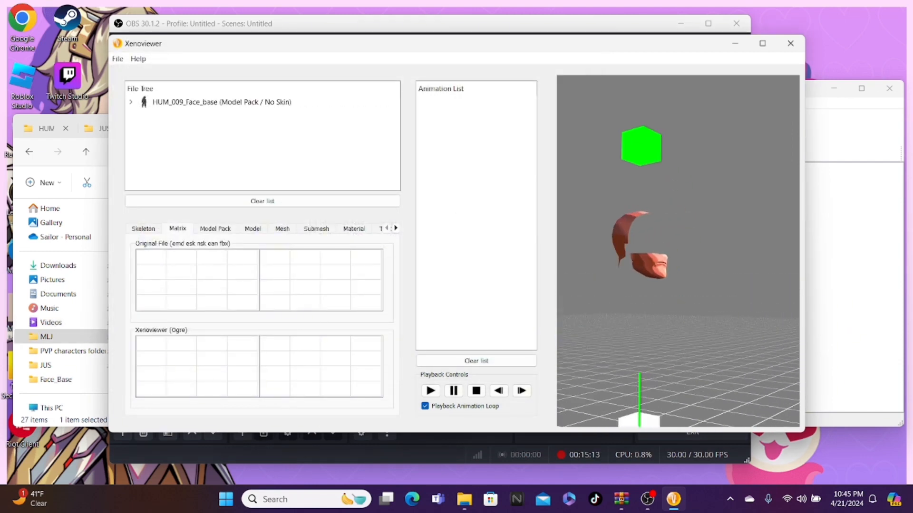
right_click(238, 97)
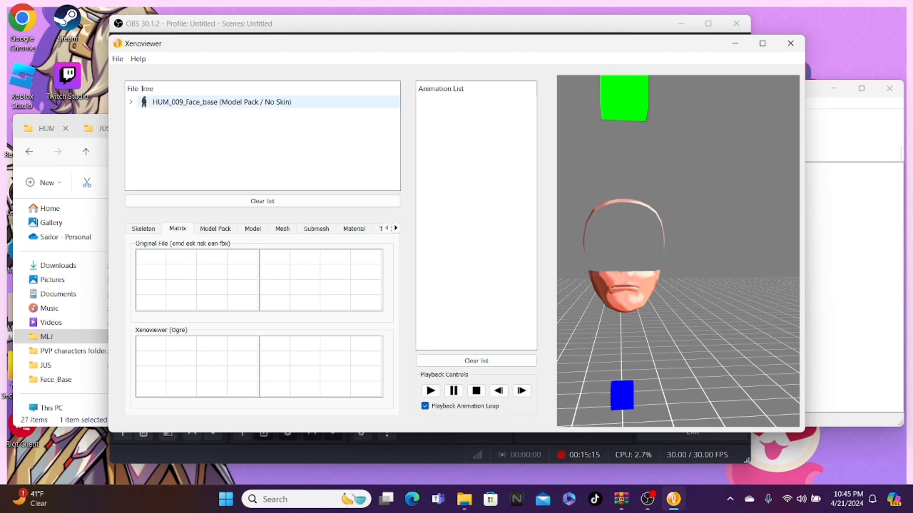
click(265, 96)
Step: Load the JUS_000 Hair, Boots, Bust, Pants and Rist .emd models from the JUS folder
click(118, 59)
click(142, 71)
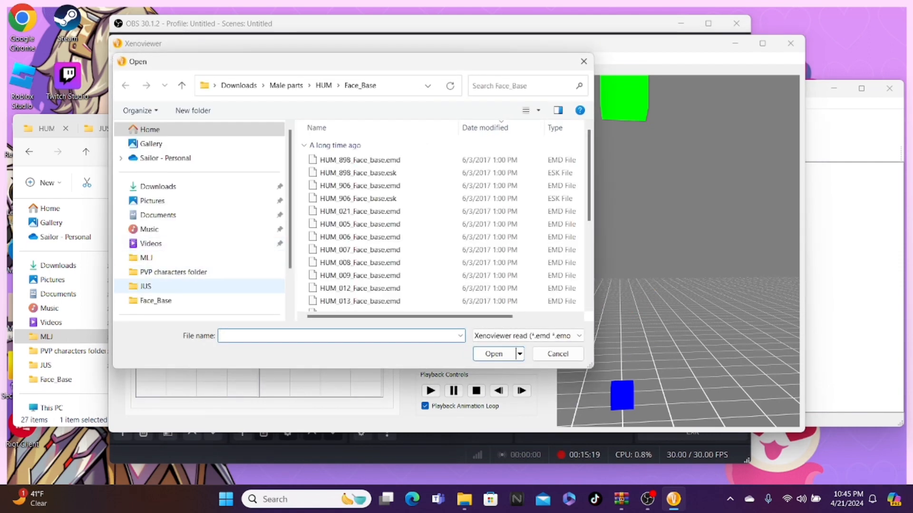
click(146, 287)
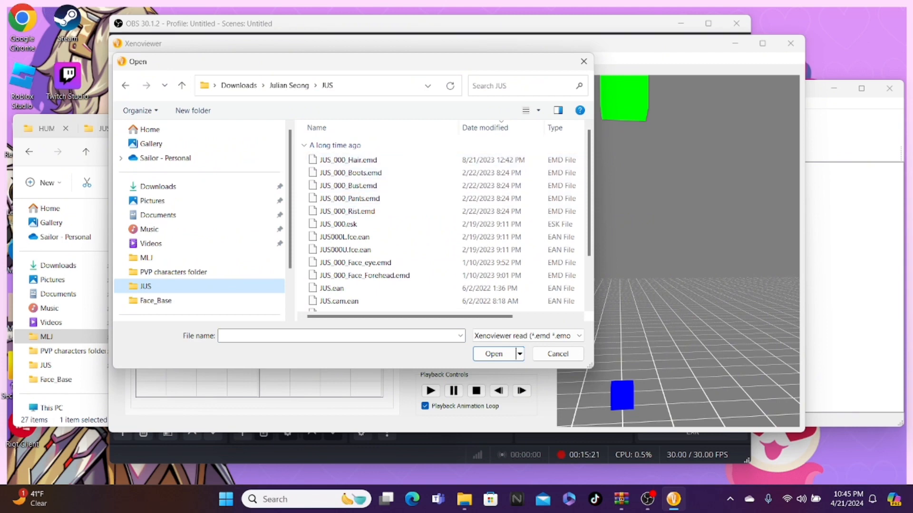
drag(303, 160, 369, 210)
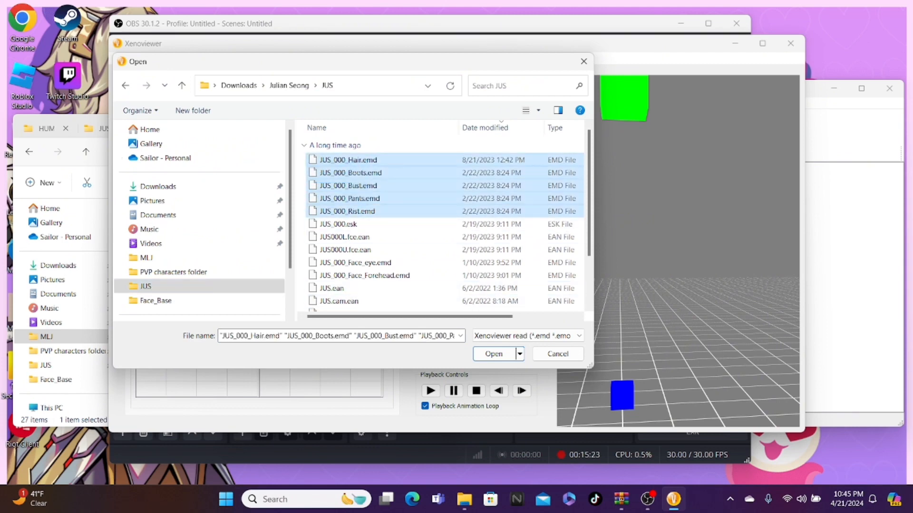
key(Return)
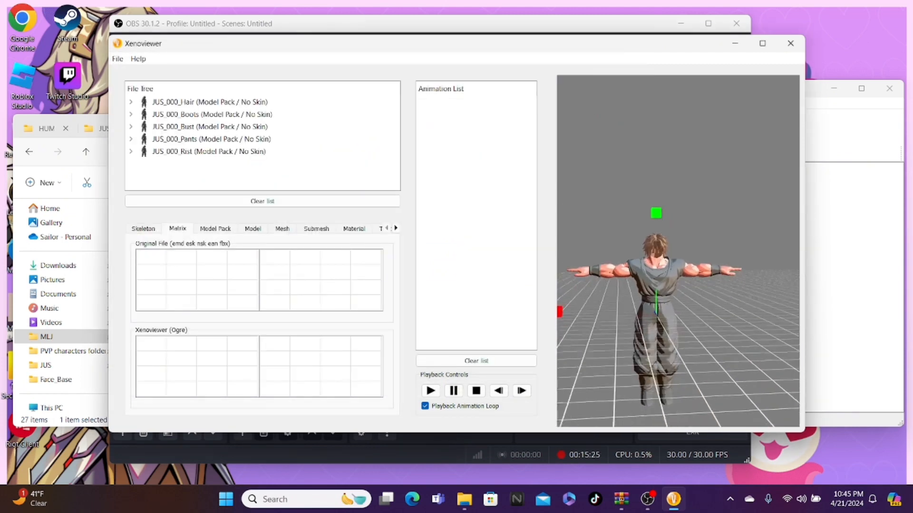
Step: Hide the axes and the floor grid in the 3D view
right_click(643, 269)
mouse_move(671, 275)
click(724, 338)
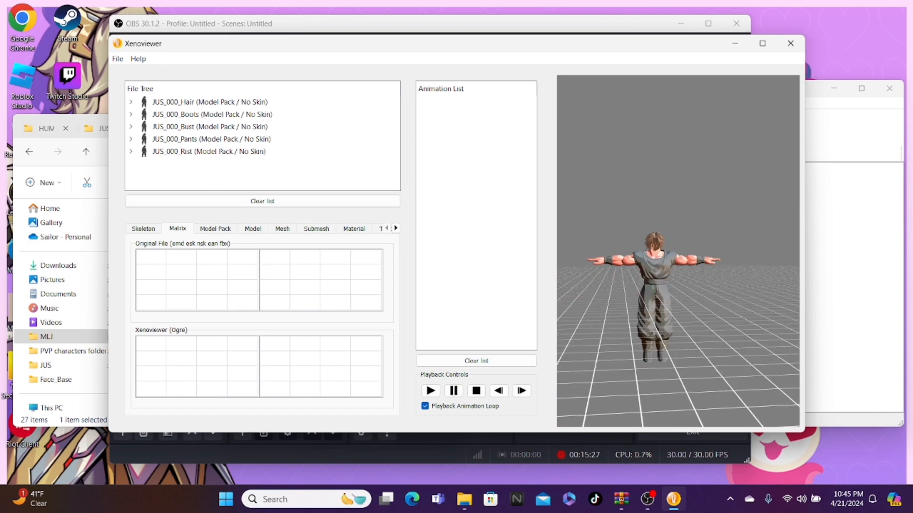
right_click(685, 329)
mouse_move(713, 333)
click(763, 384)
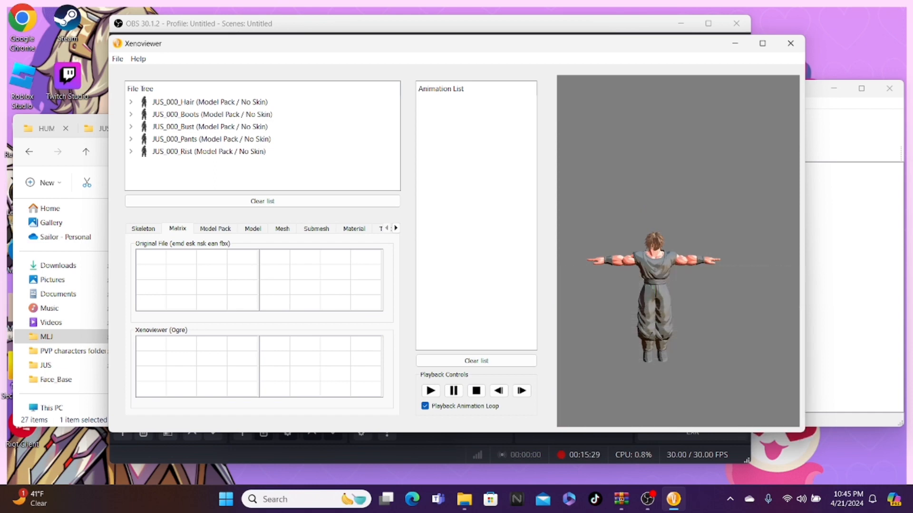
Step: Add JUS_000_Face_eye.emd and JUS_000_Face_Forehead.emd from the JUS folder to the loaded models
scroll(680, 275, up, 5)
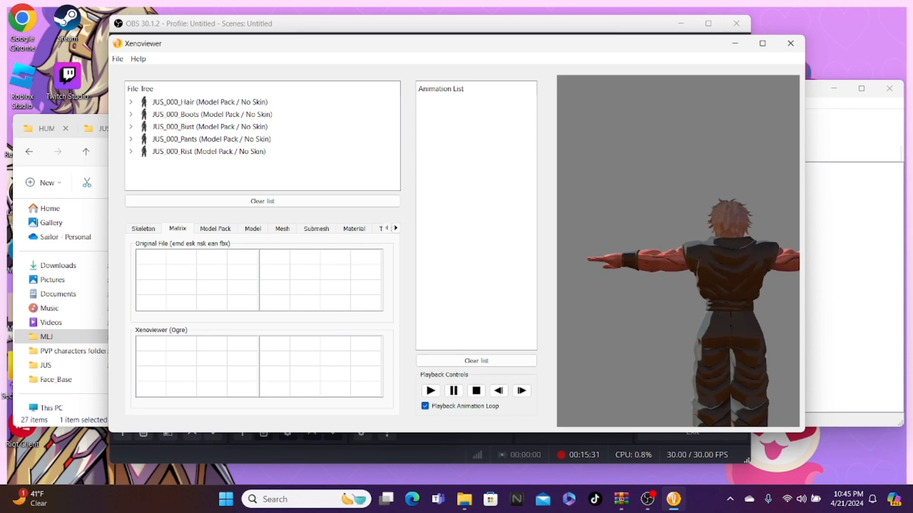
drag(680, 276, 761, 289)
scroll(632, 276, down, 3)
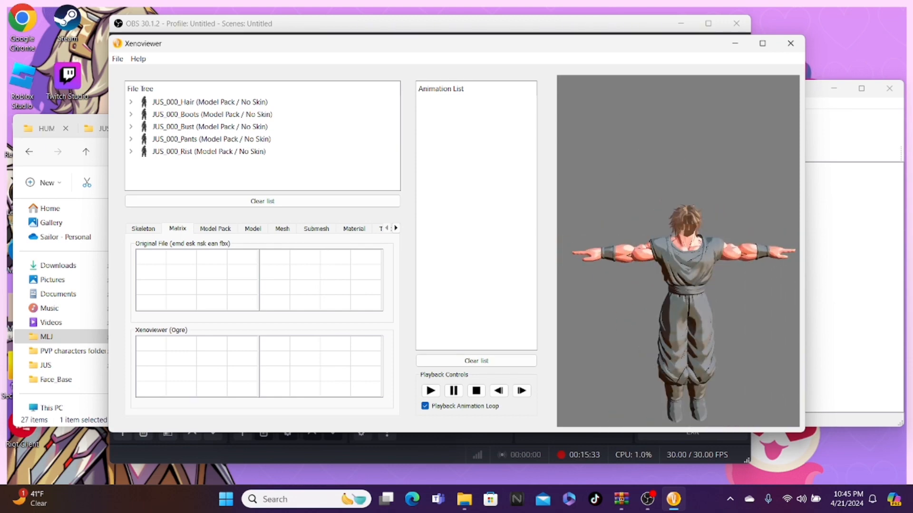
click(118, 59)
click(142, 71)
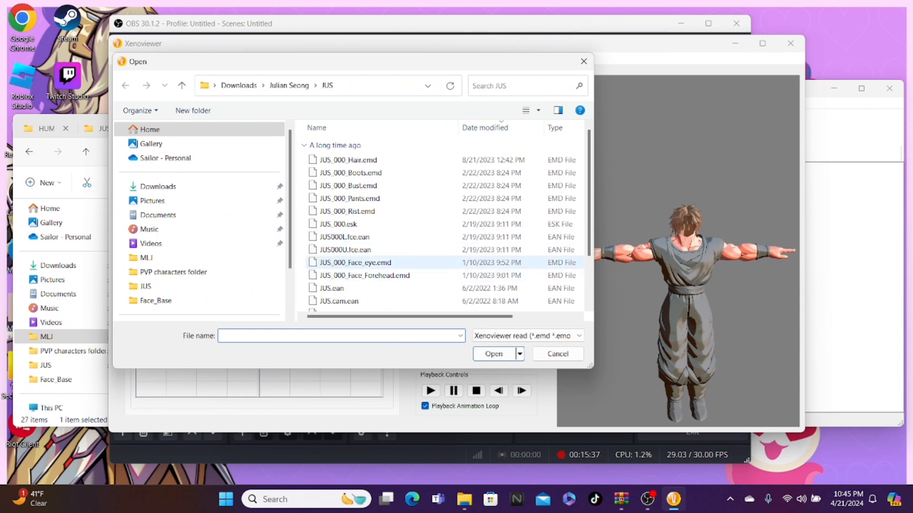
click(356, 263)
shift+click(364, 276)
scroll(365, 275, down, 2)
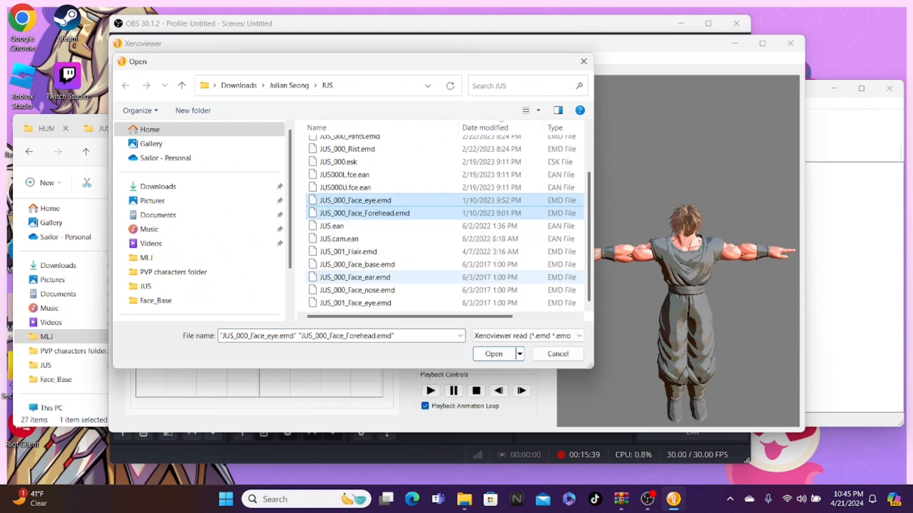
key(Return)
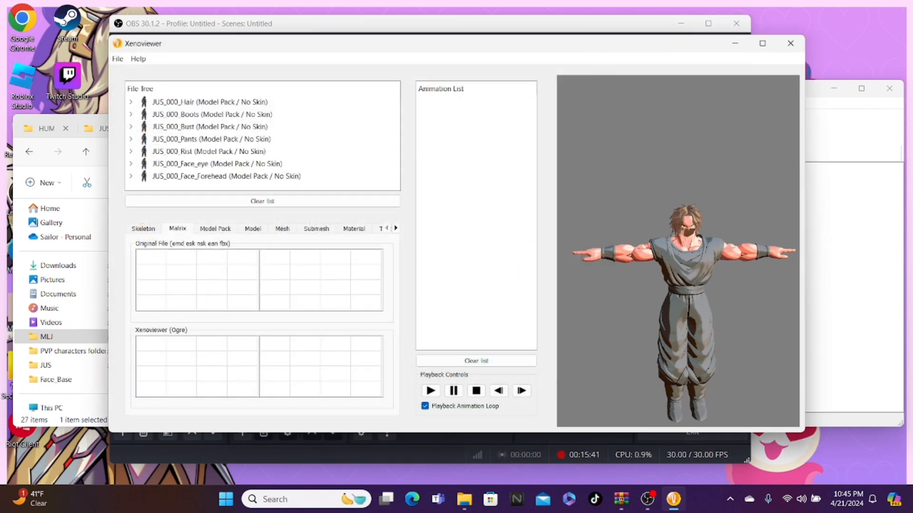
Step: Add JUS_000_Face_base.emd, JUS_000_Face_ear.emd and JUS_000_Face_nose.emd to the loaded models
click(117, 59)
click(138, 69)
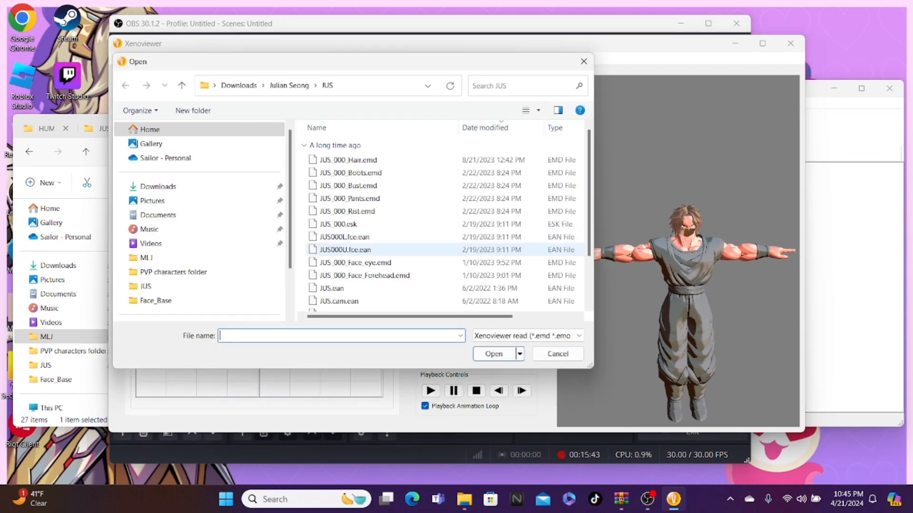
click(357, 264)
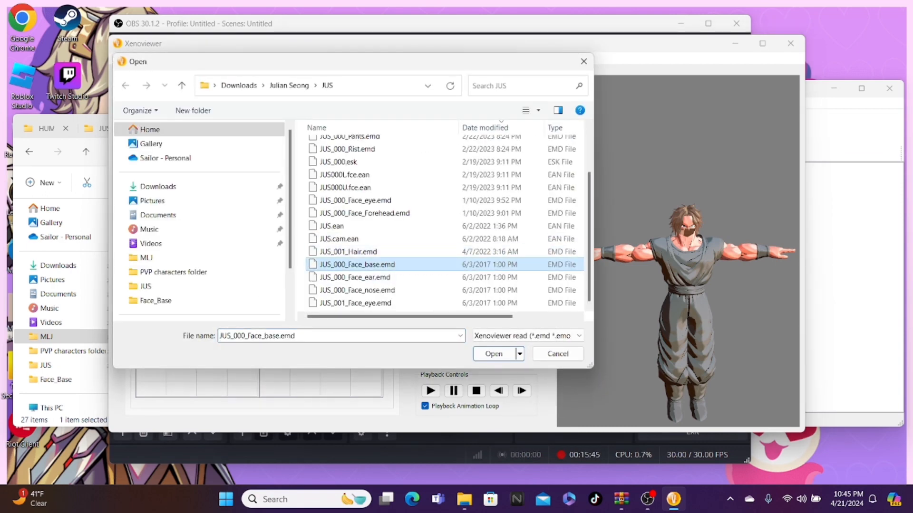
drag(299, 262, 339, 286)
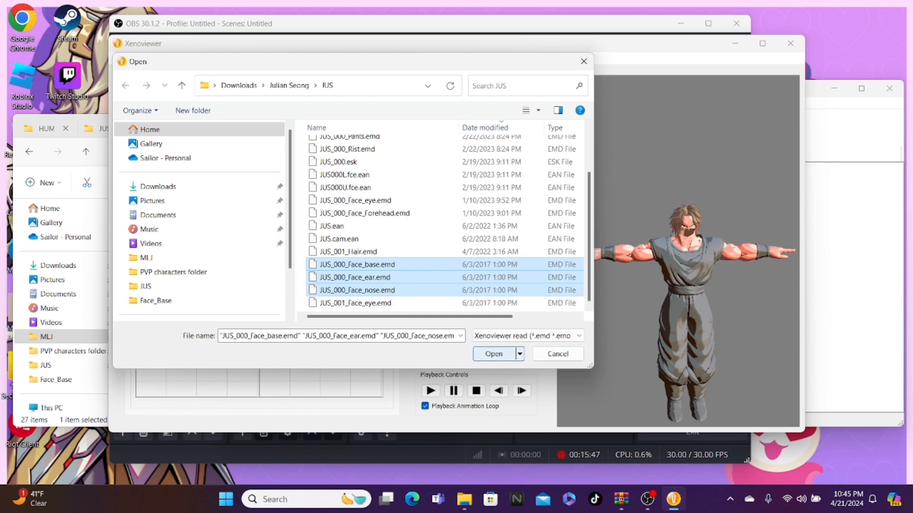
click(494, 354)
scroll(262, 138, down, 1)
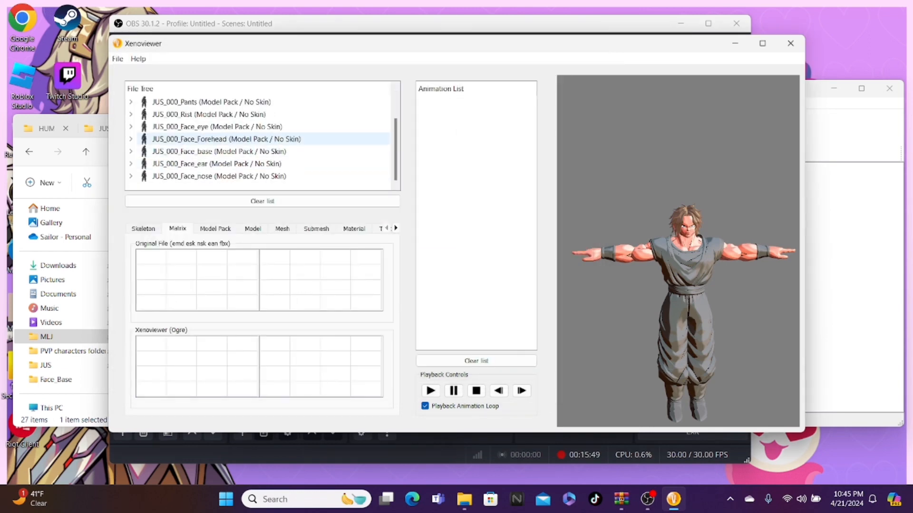
Step: Load the skeleton file JUS_000.esk from the JUS folder
click(118, 59)
click(143, 72)
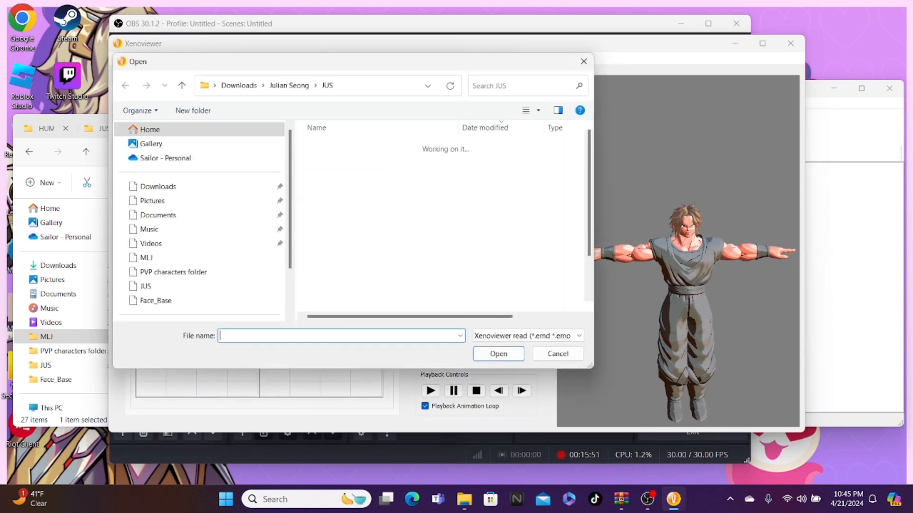
click(338, 224)
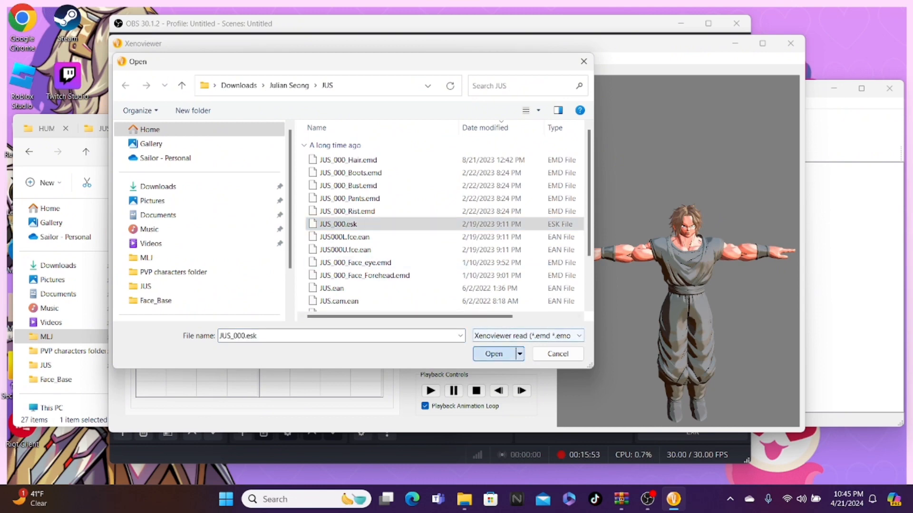
click(493, 354)
Step: Attach all JUS_000 model packs, from Hair through Face_nose, to the JUS_000 skeleton and collapse its entry in the file tree
click(210, 102)
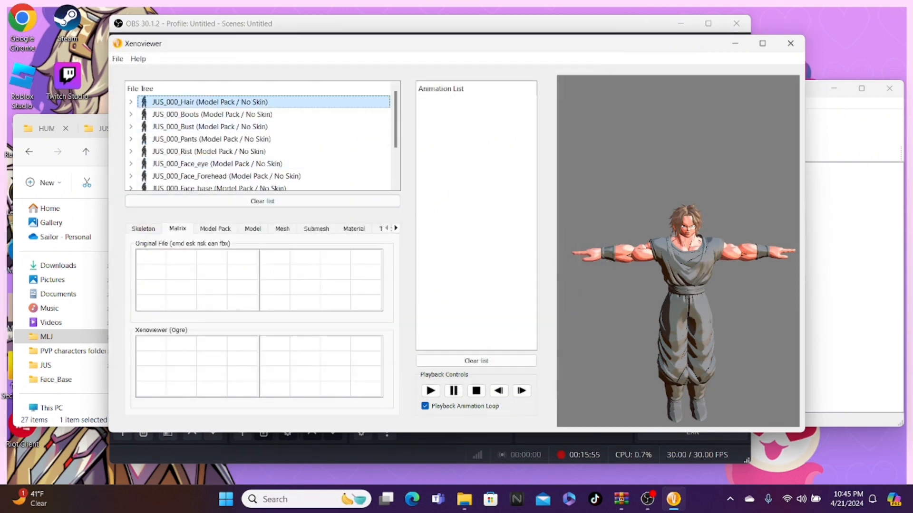
scroll(209, 102, down, 2)
key(Caps_Lock)
click(219, 164)
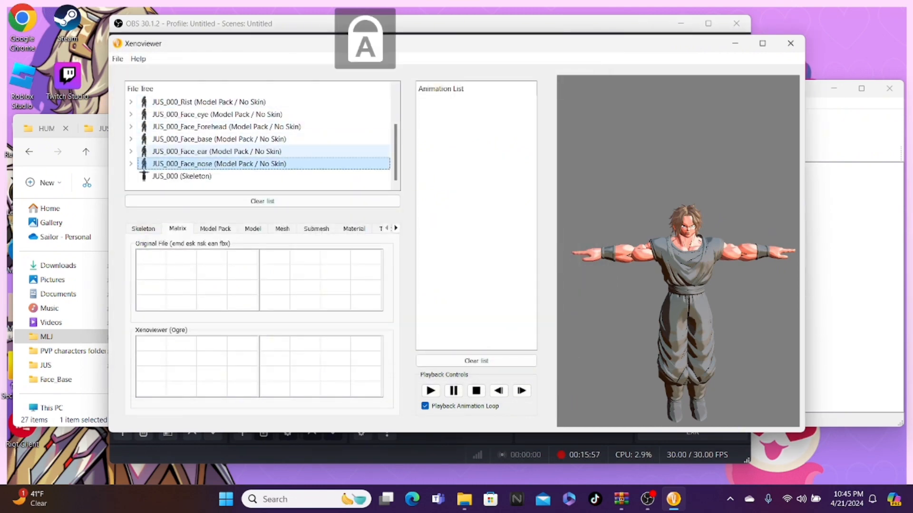
key(Up)
key(Up)
key(Up)
key(Up)
key(Up)
key(Up)
key(Up)
key(Up)
key(Up)
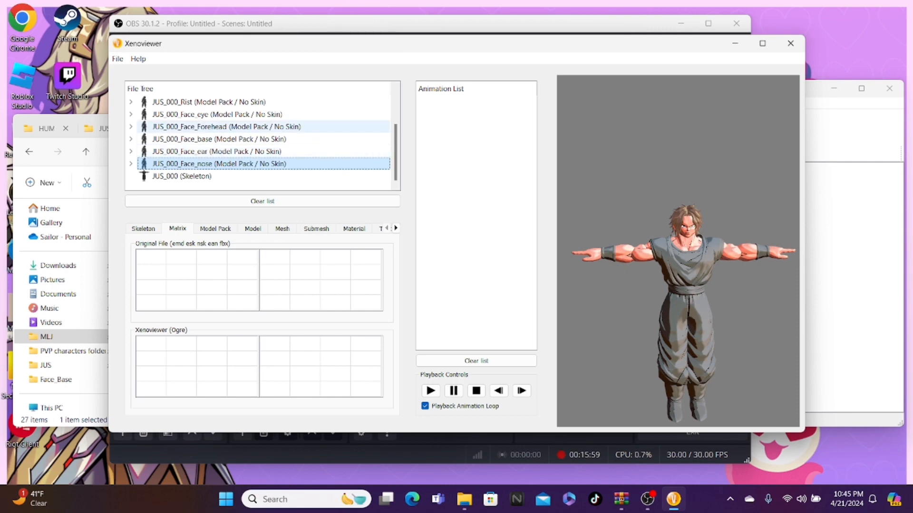
scroll(218, 174, down, 2)
shift+click(218, 164)
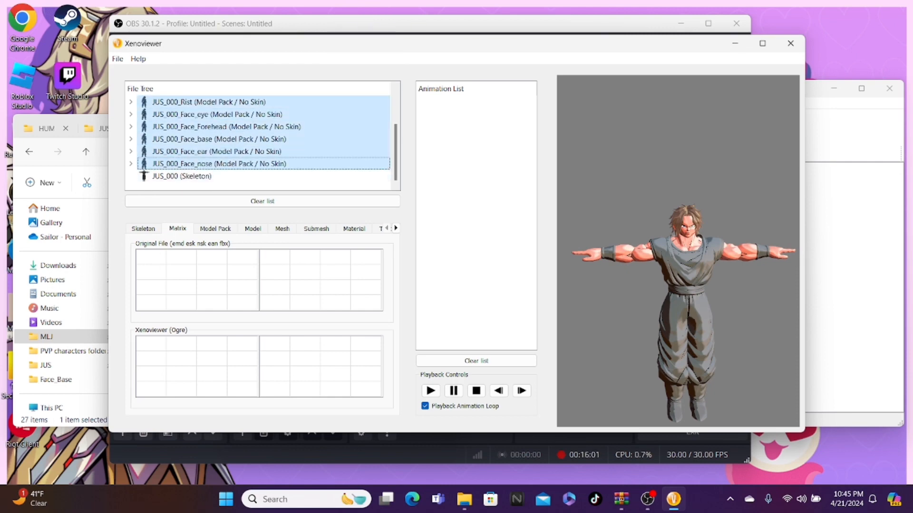
drag(218, 127, 208, 177)
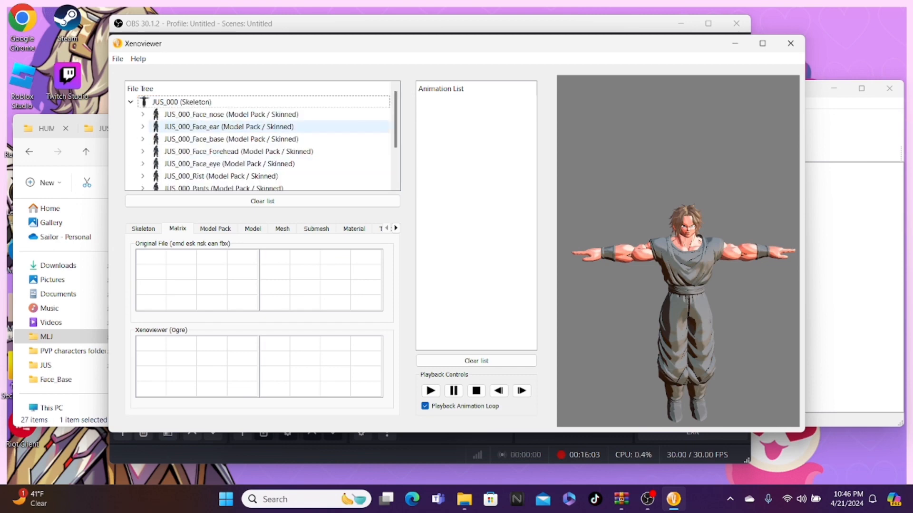
click(131, 103)
Step: Load the animation file JUS.ean from the JUS folder into the animation list
click(117, 58)
click(143, 70)
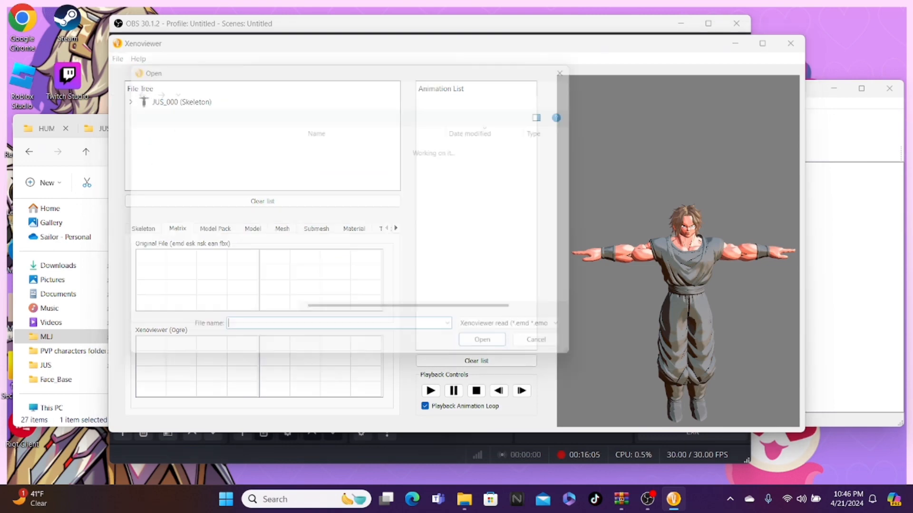
scroll(361, 265, down, 1)
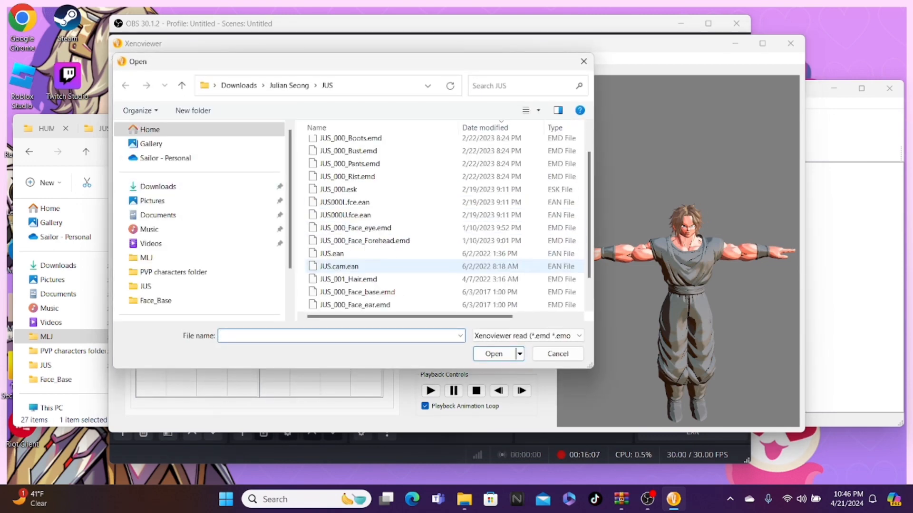
click(352, 254)
click(494, 354)
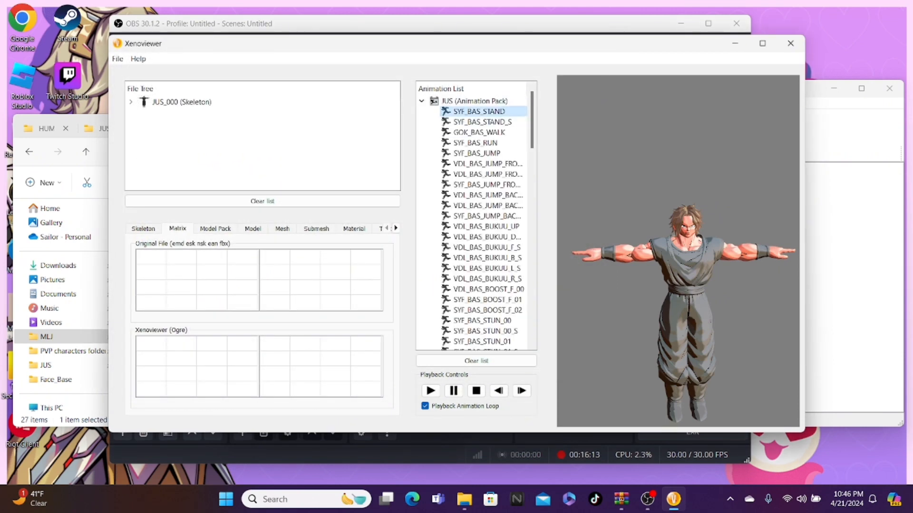
Step: Play the SYF_BAS_STAND animation on the JUS_000 model and set the display light to Game Rooster
double_click(479, 111)
drag(703, 210, 666, 249)
scroll(677, 251, up, 3)
scroll(677, 251, up, 3)
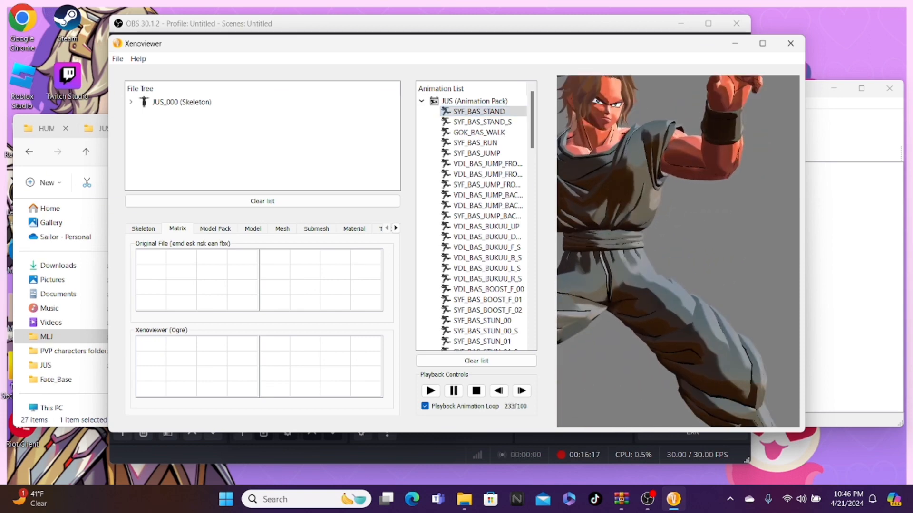
scroll(677, 251, down, 5)
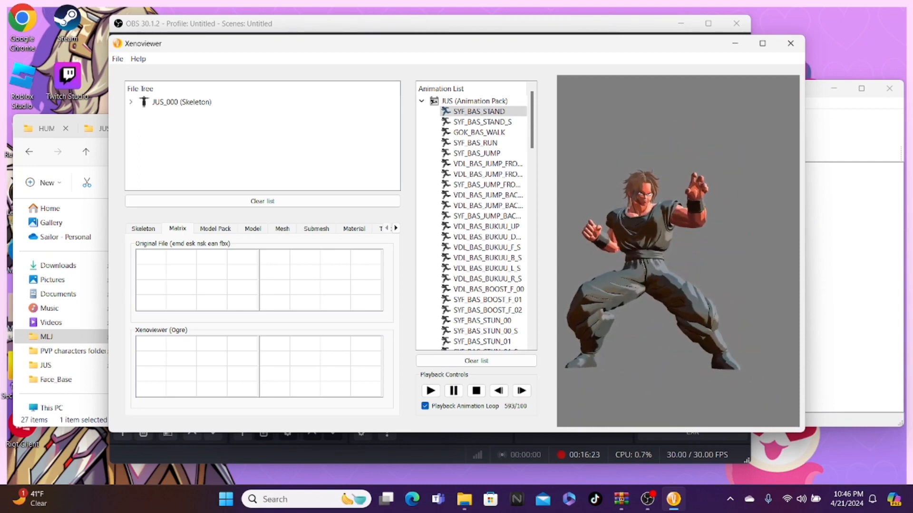
mouse_move(695, 327)
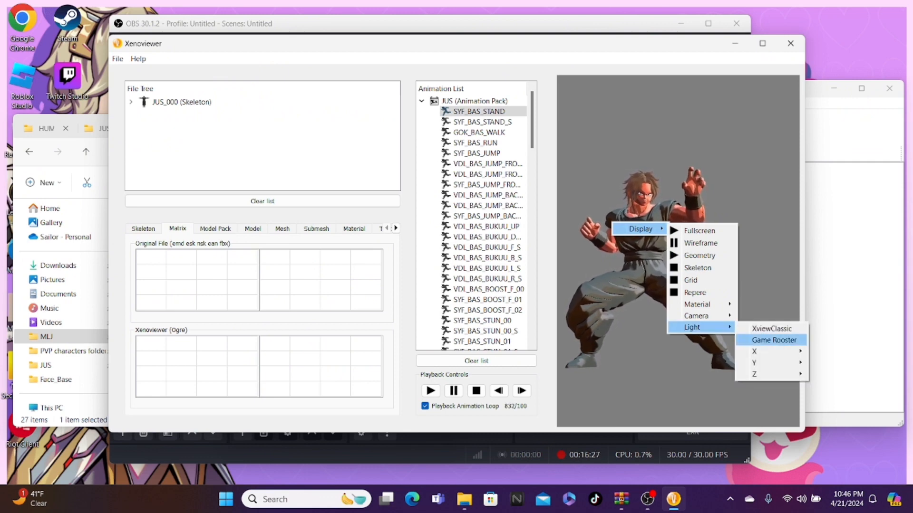
click(774, 340)
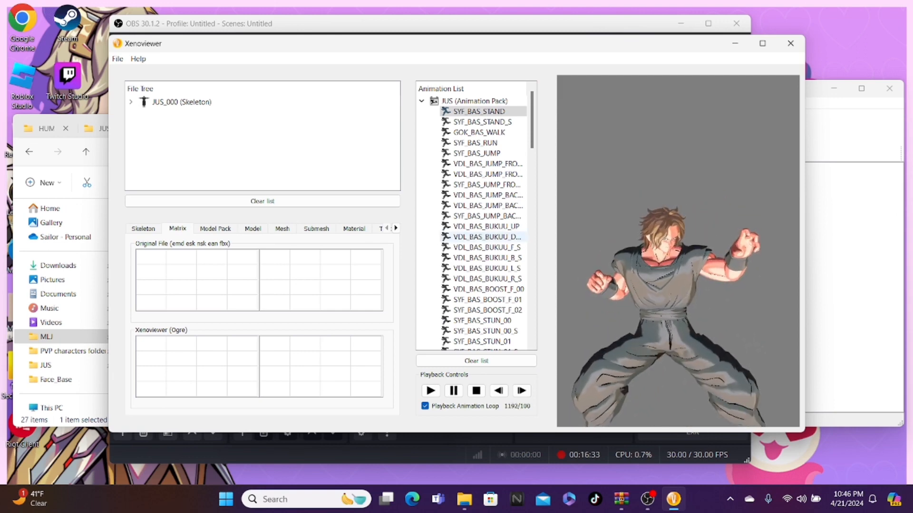
Step: Preview the SYF_DEM_START, SYF_NAG_A and SYF_NAG_D animations on the model, ending with SYF_BAS_STAND
scroll(476, 247, down, 20)
scroll(479, 247, up, 4)
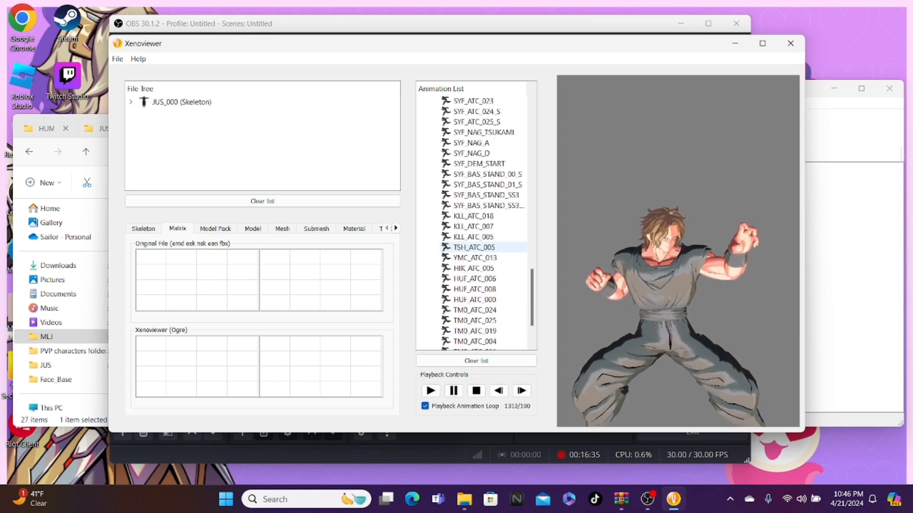
double_click(478, 227)
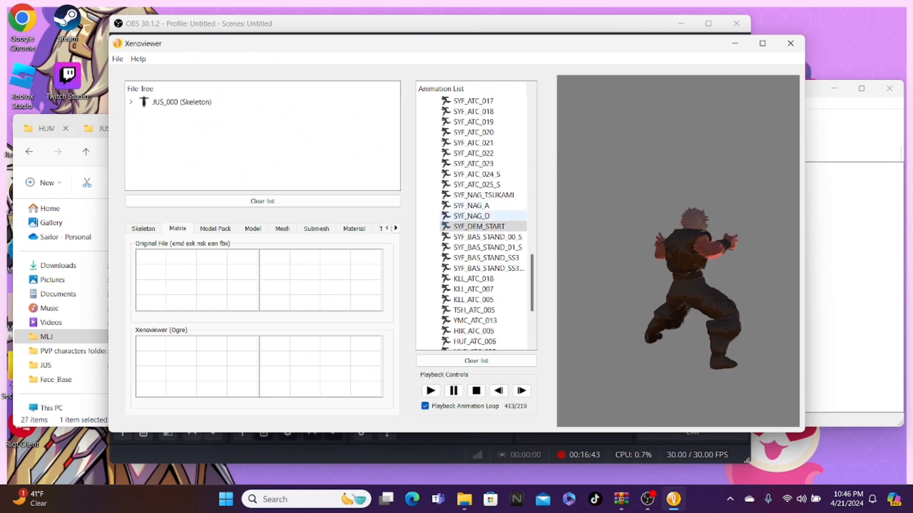
double_click(476, 206)
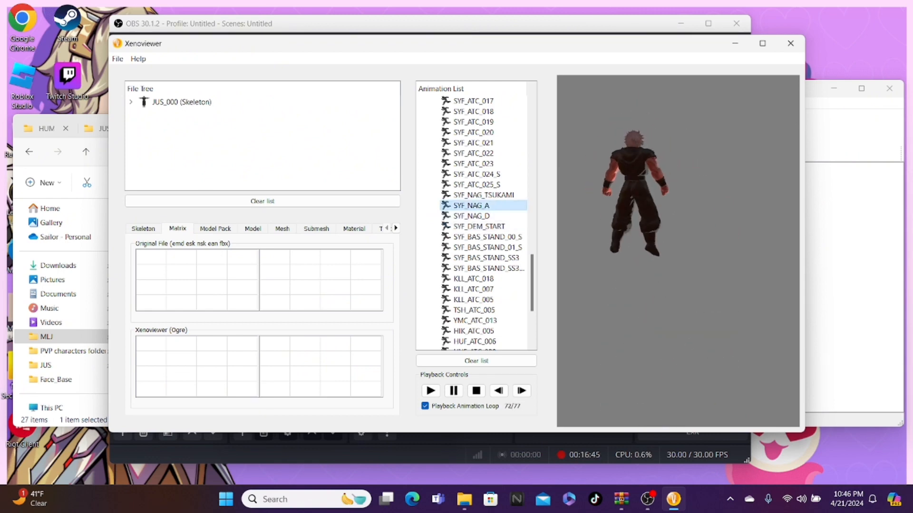
double_click(475, 216)
double_click(475, 227)
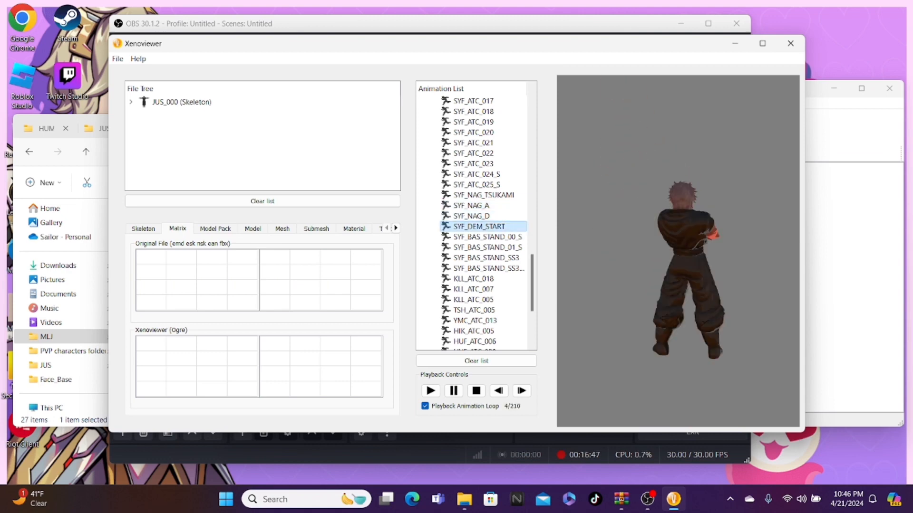
scroll(475, 205, up, 8)
scroll(475, 205, up, 10)
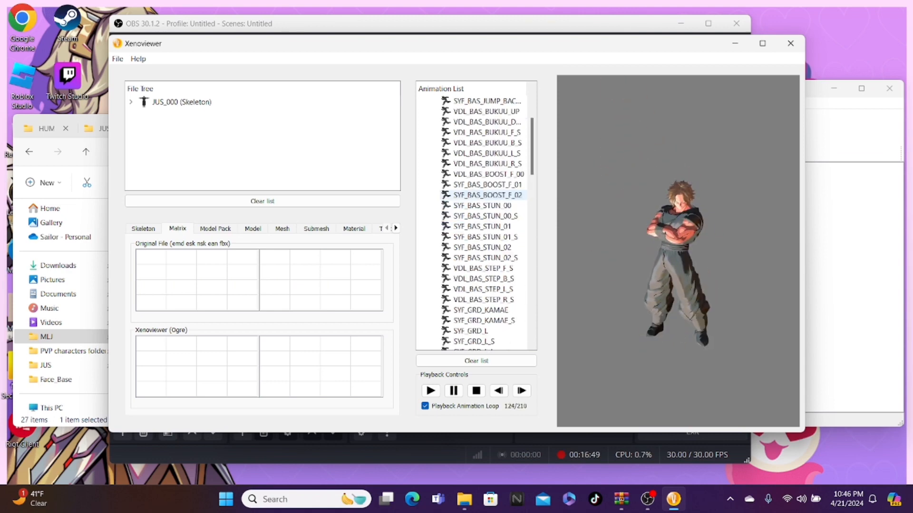
double_click(476, 112)
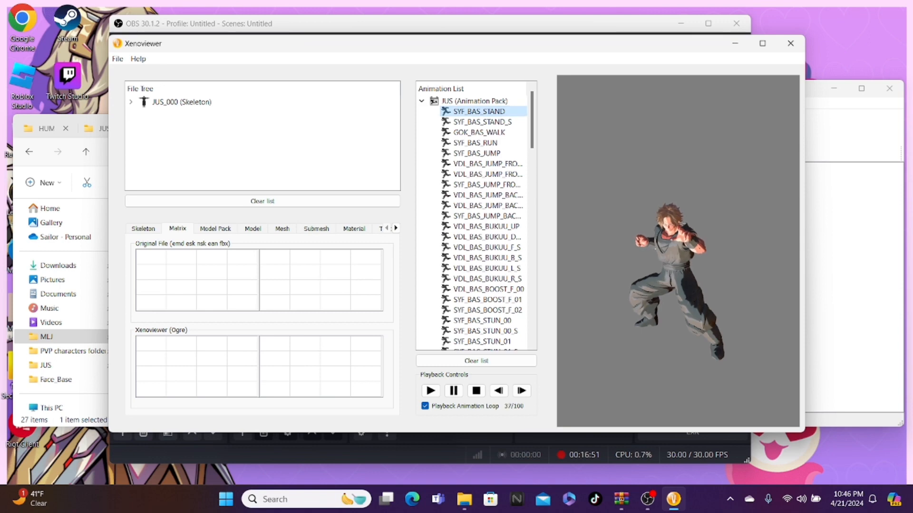
Step: Close Xenoviewer and the Taekwondo_Moveset archive, and show the JUS folder beside the EmbPack-v2-LibXenoverse folder
click(791, 43)
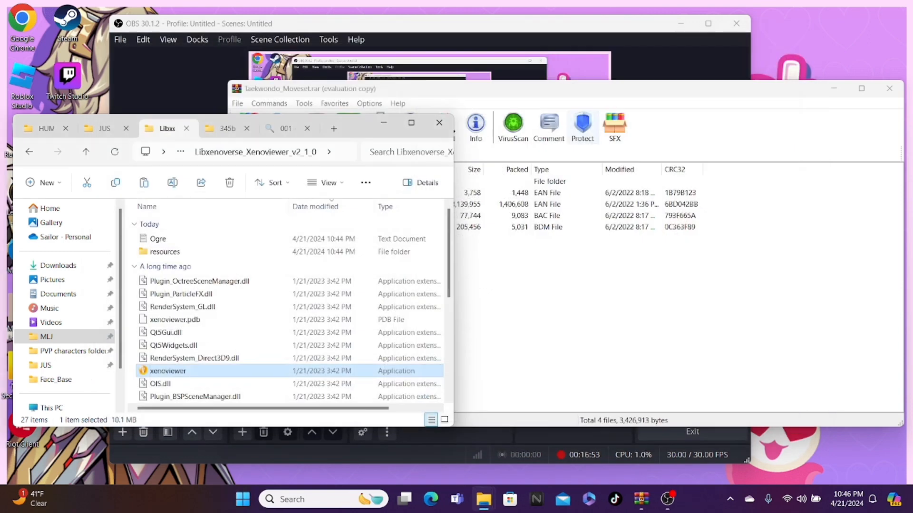
click(789, 143)
click(889, 89)
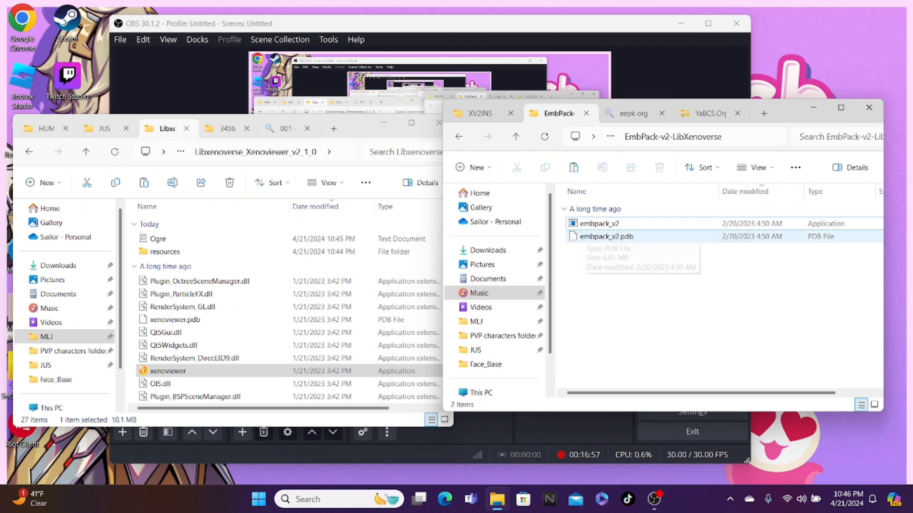
click(104, 128)
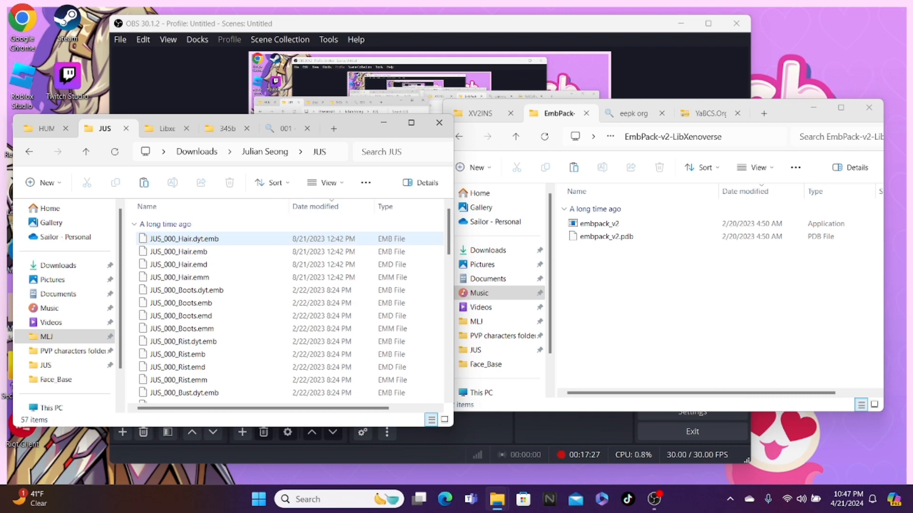
click(191, 239)
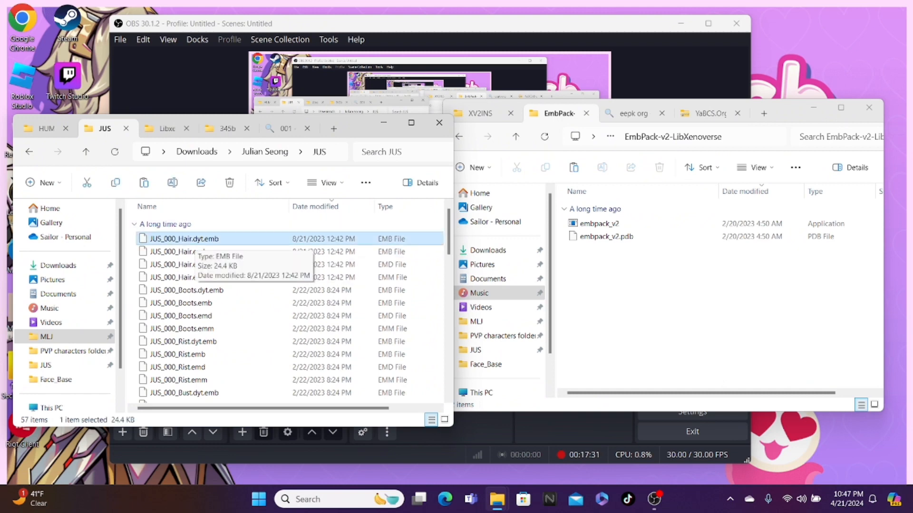
drag(192, 243, 606, 232)
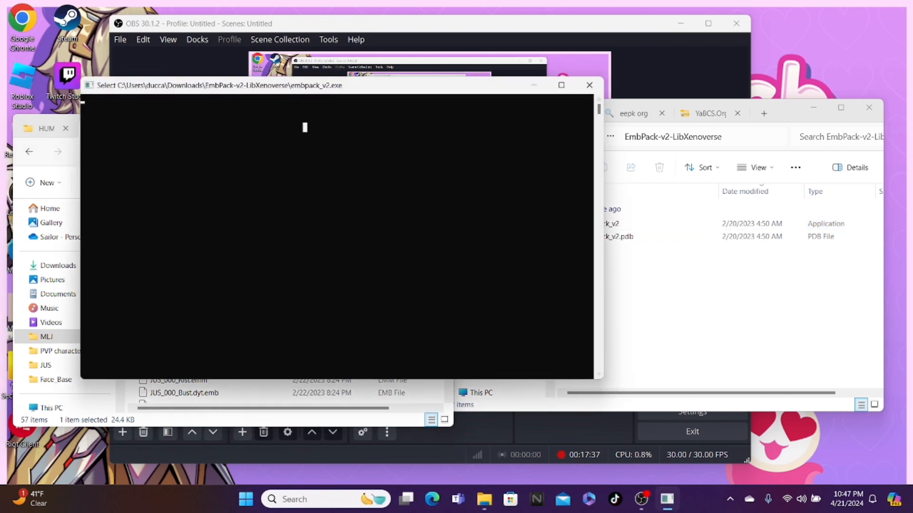
click(589, 85)
Step: Unpack JUS_000_Hair.dyt.emb from the JUS folder with embpack_v2
scroll(290, 256, down, 3)
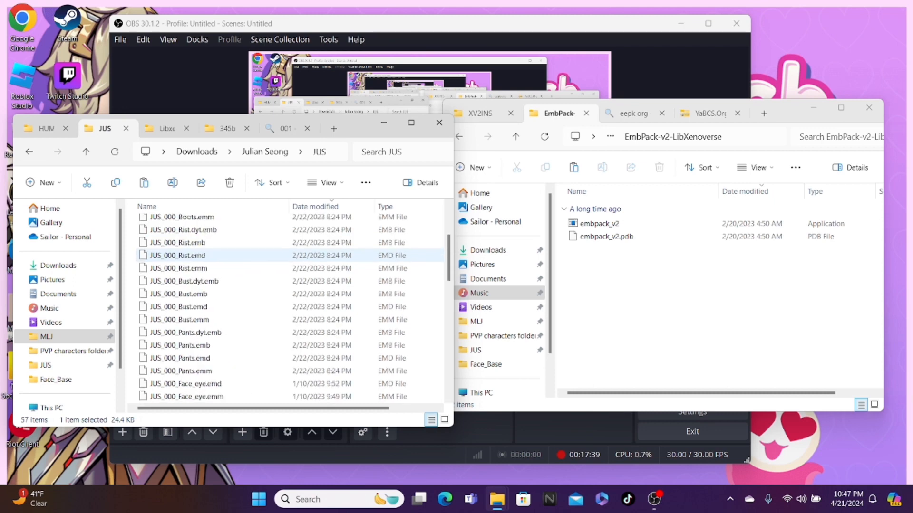
scroll(290, 252, down, 11)
scroll(290, 240, up, 14)
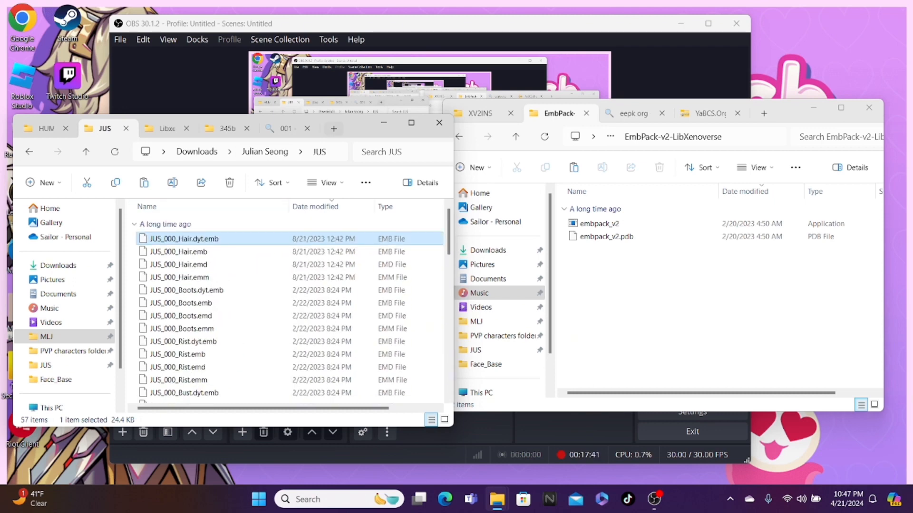
drag(223, 238, 600, 225)
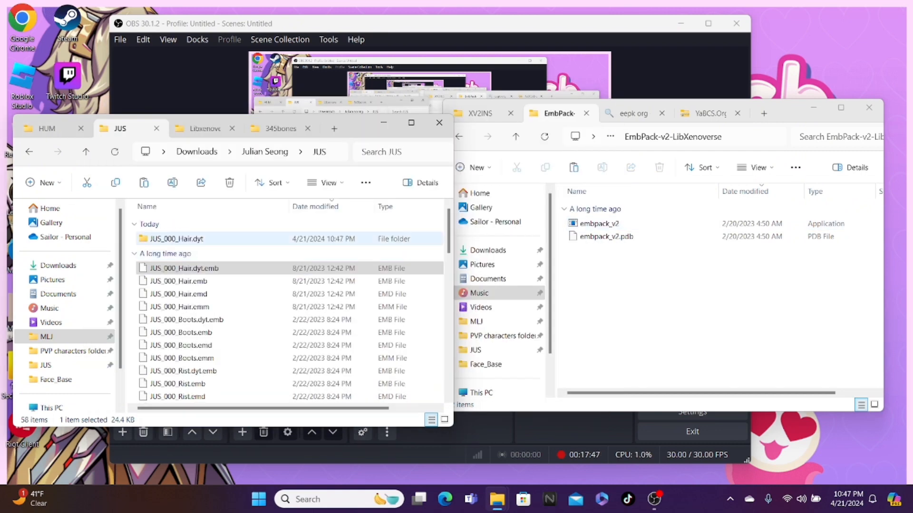
Step: Unpack JUS_001_Hair.dyt.emb from the JUS folder with embpack_v2
scroll(228, 259, down, 15)
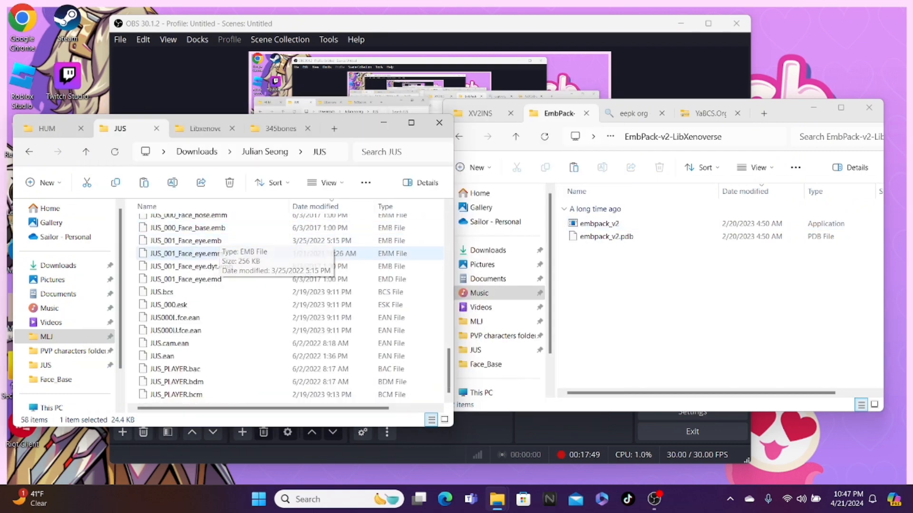
scroll(229, 259, up, 4)
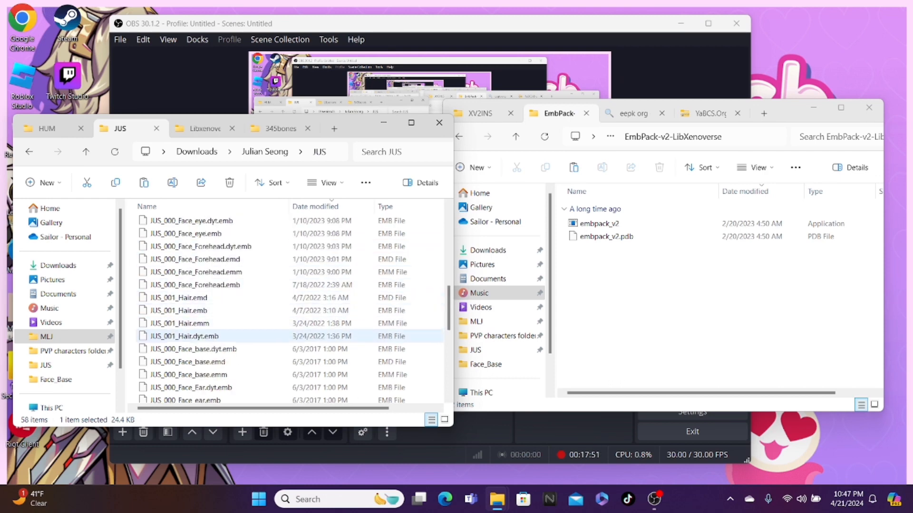
click(210, 337)
drag(209, 336, 630, 228)
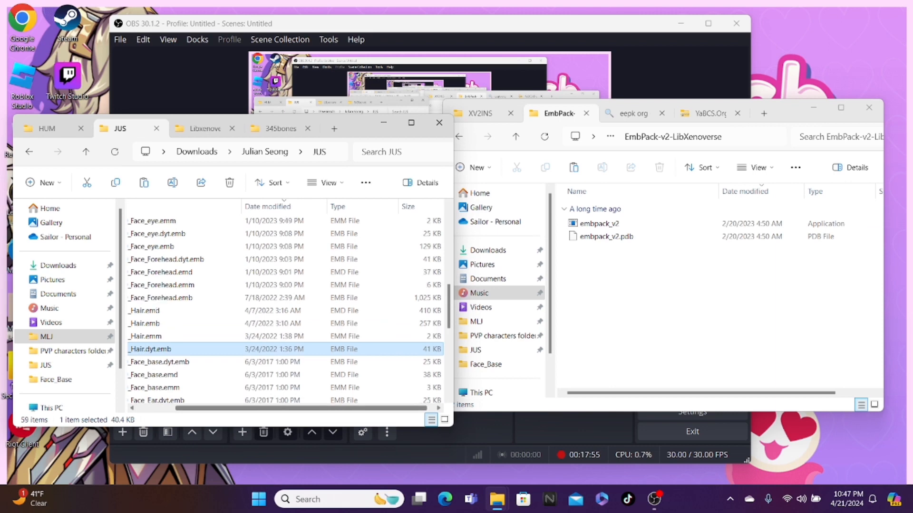
scroll(221, 246, up, 9)
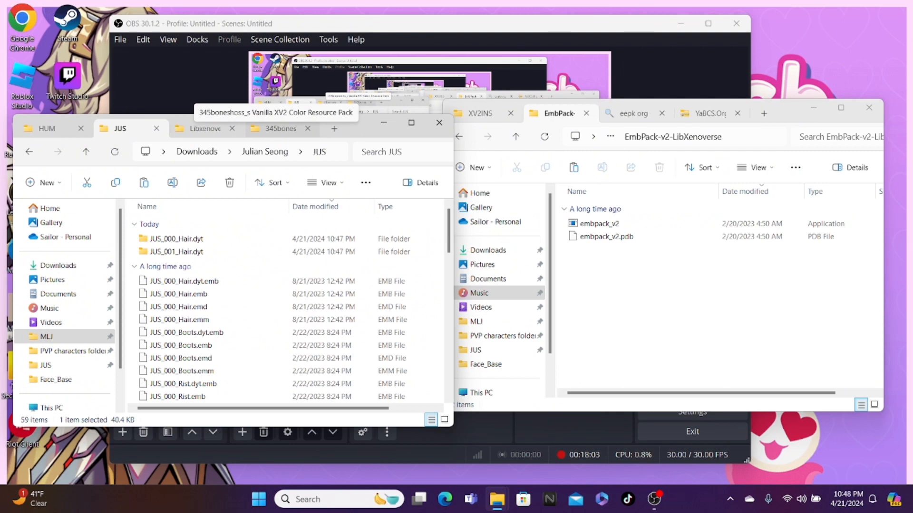
Step: Open the unpacked JUS_000_Hair.dyt folder and bring up its DATA000.dds texture in paint.net
click(176, 238)
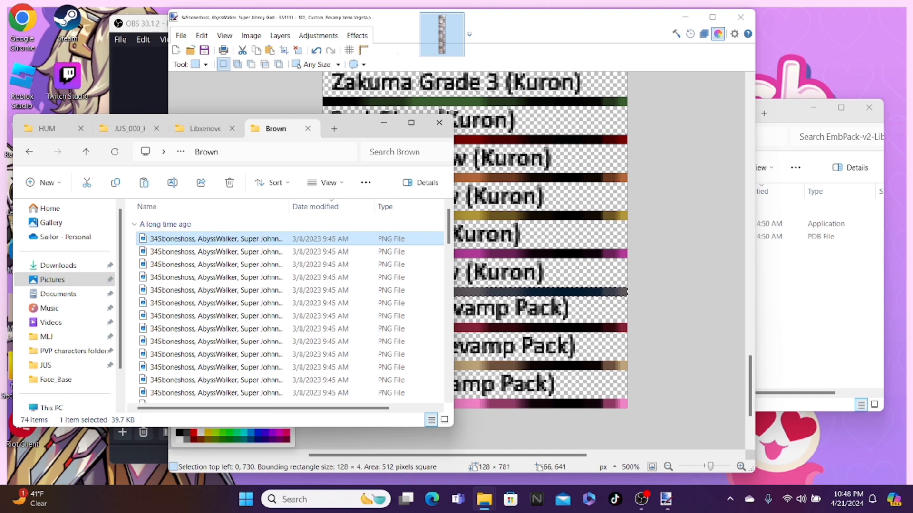
click(504, 28)
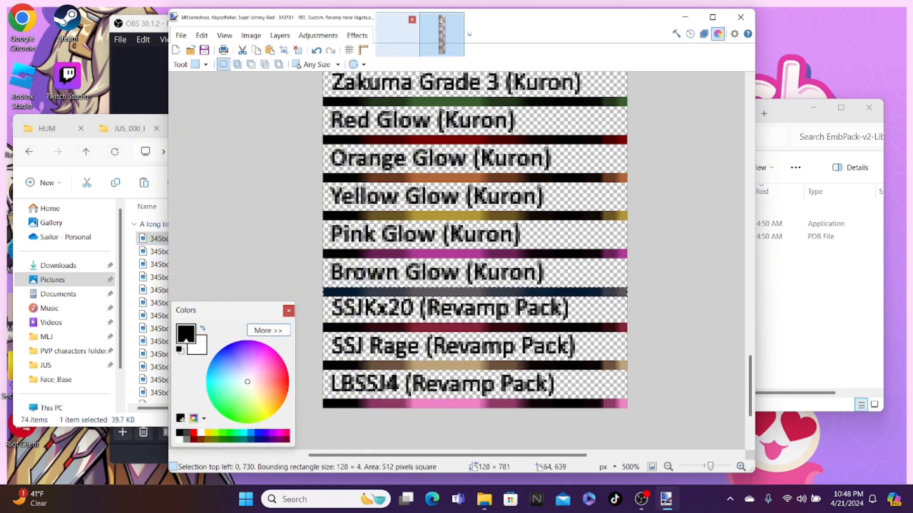
click(412, 20)
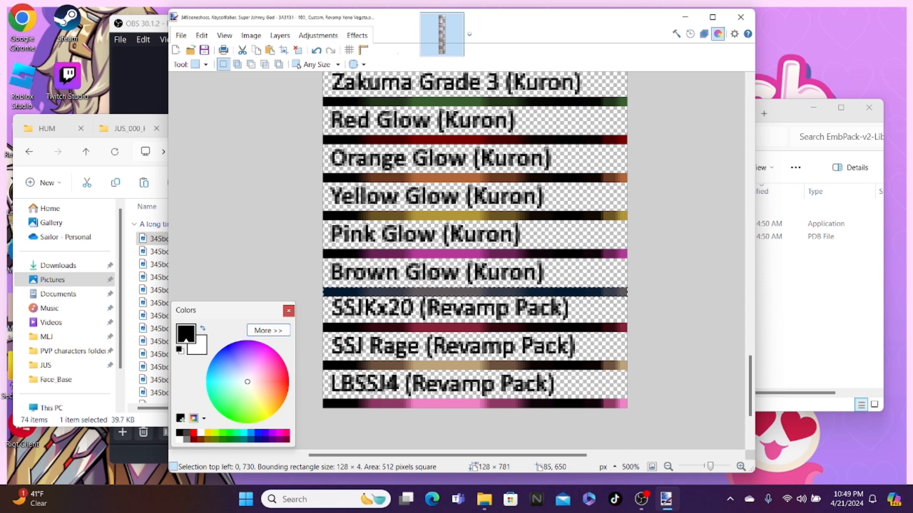
click(398, 36)
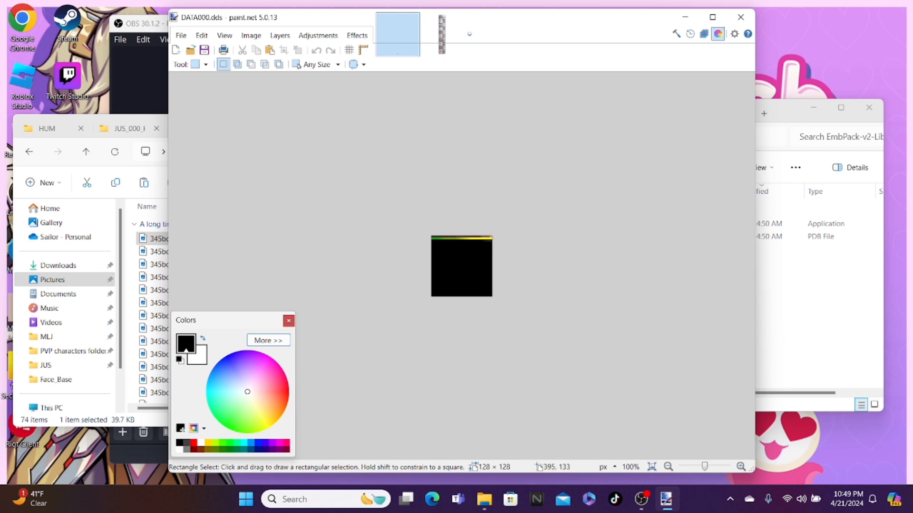
click(741, 467)
click(741, 467)
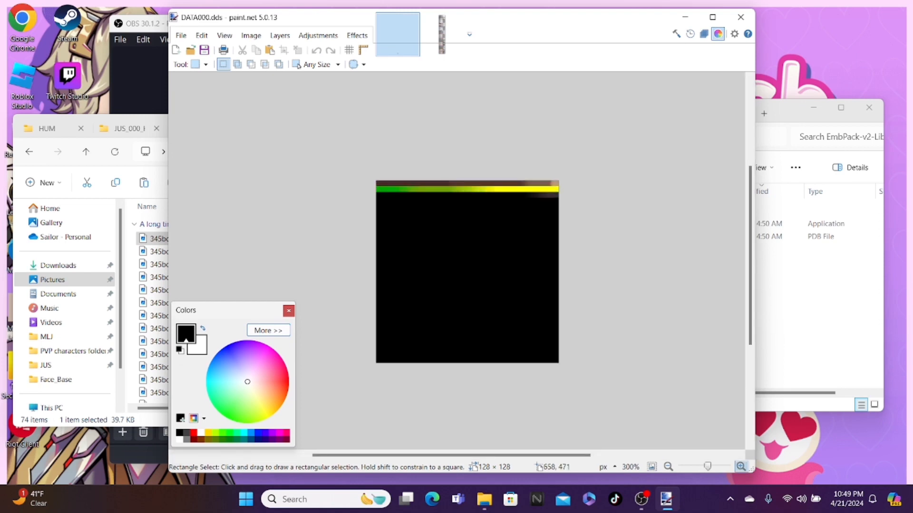
click(741, 467)
click(124, 304)
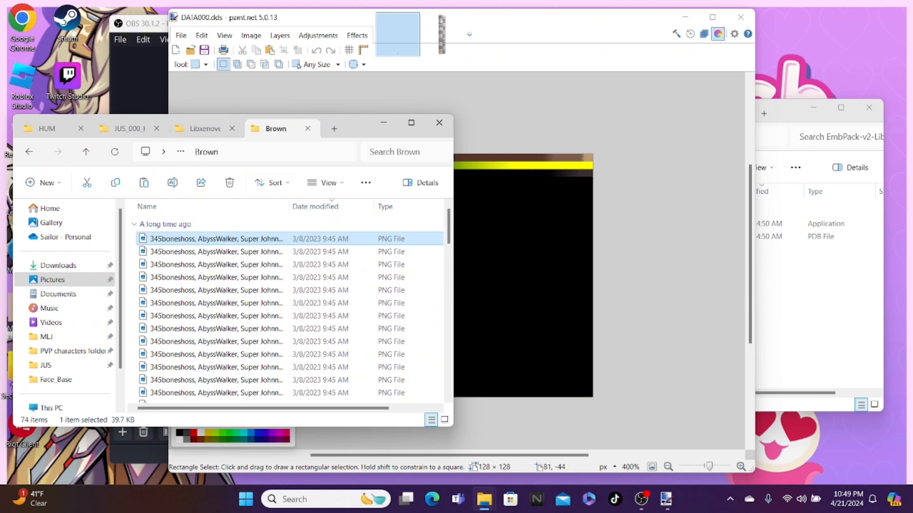
Step: Copy the 128 × 4 Brown Glow (Kuron) strip from the palette sheet onto the topmost color row of DATA000.dds
click(441, 35)
key(ctrl+c)
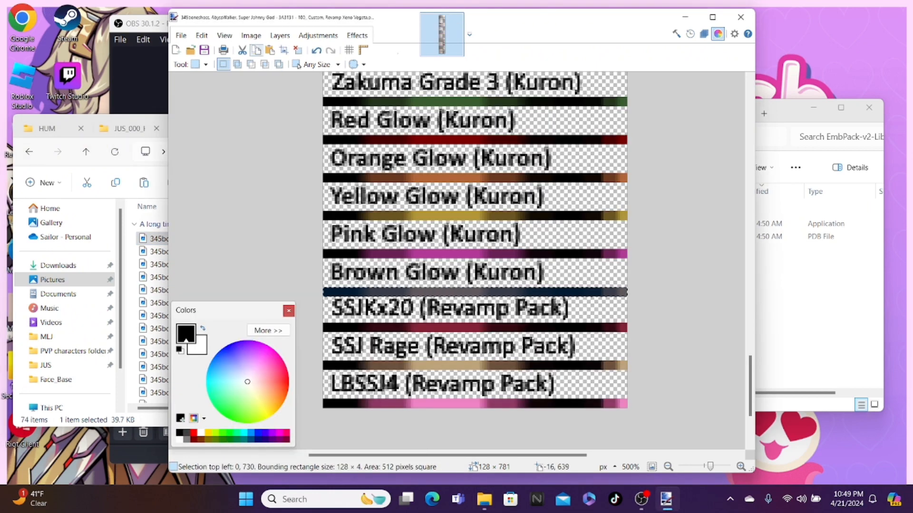
key(ctrl+Tab)
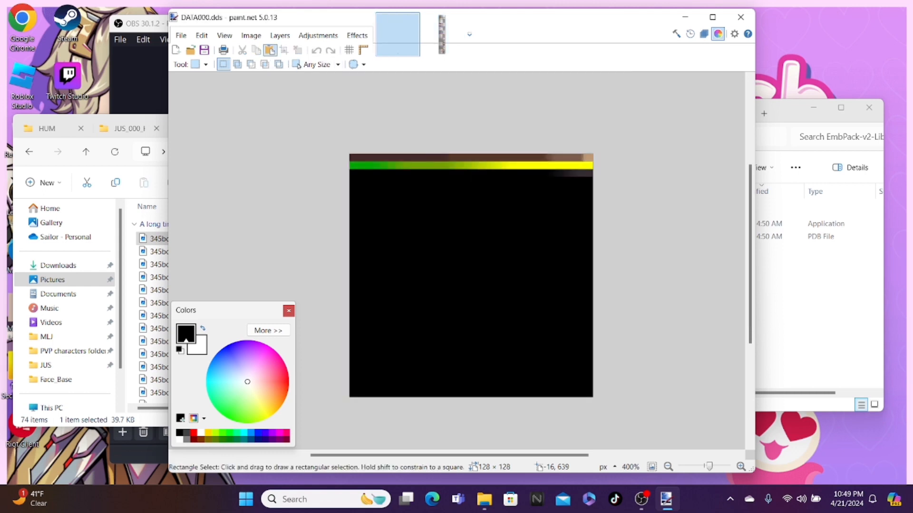
click(269, 51)
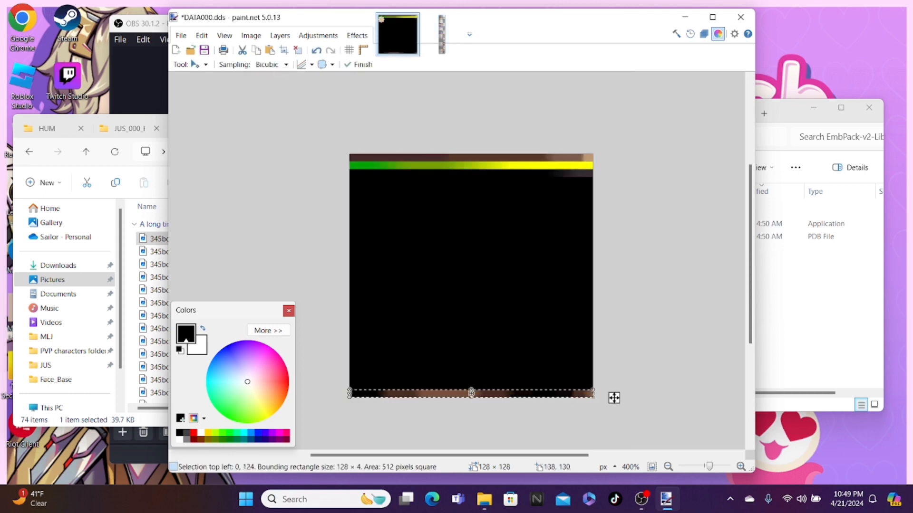
drag(614, 398, 613, 162)
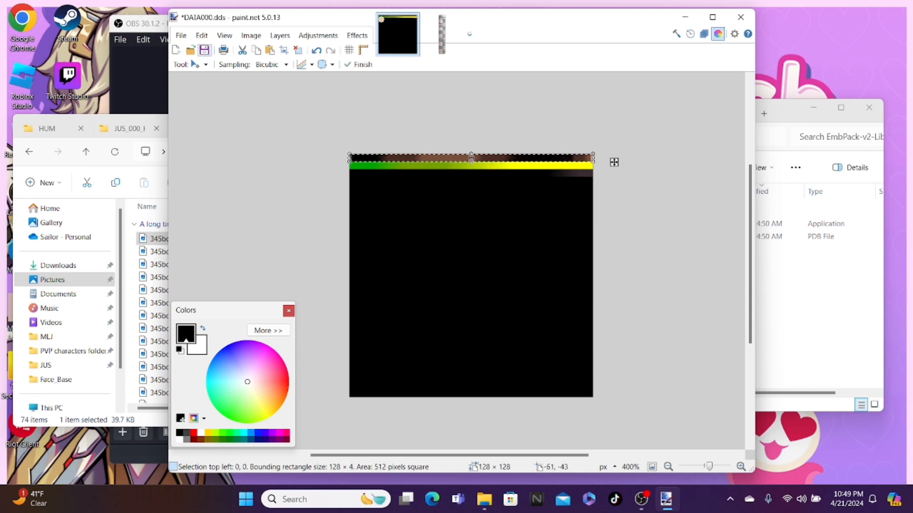
Step: Save DATA000.dds with BC1 (Linear, DXT1) compression and return to the Brown folder in File Explorer
click(205, 50)
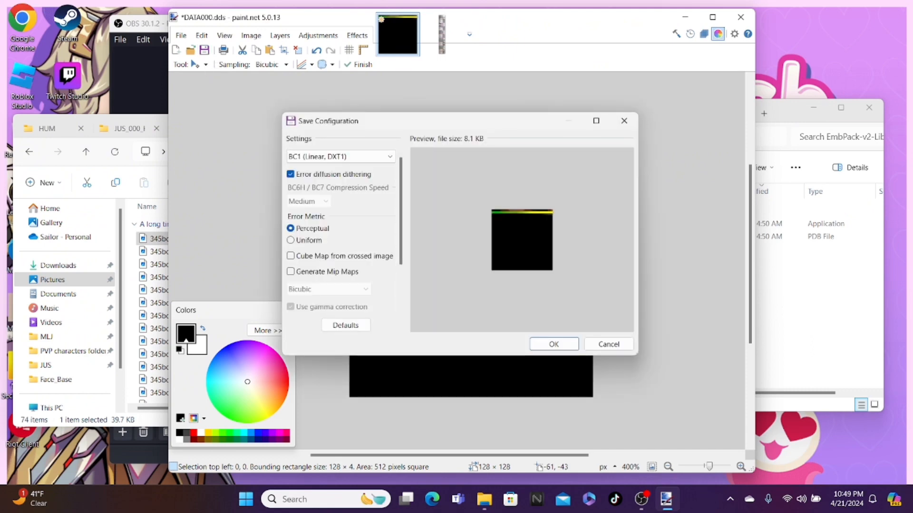
click(554, 344)
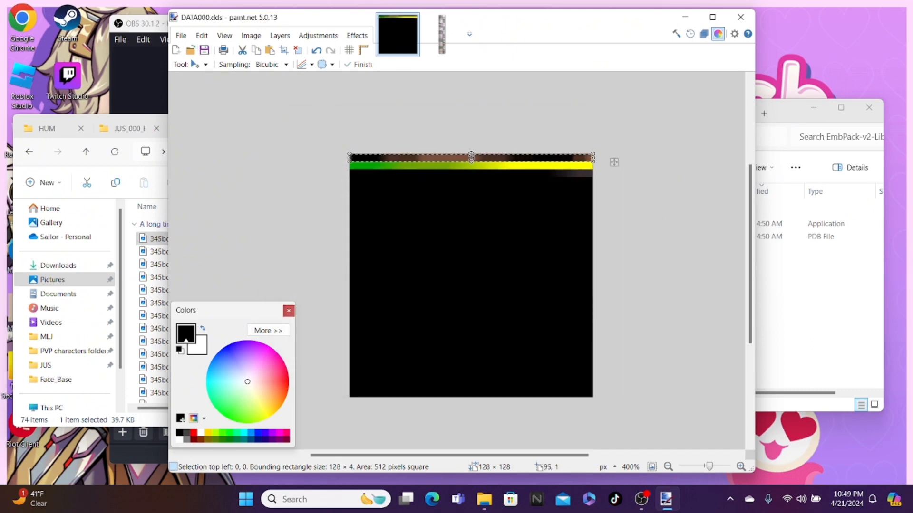
click(154, 420)
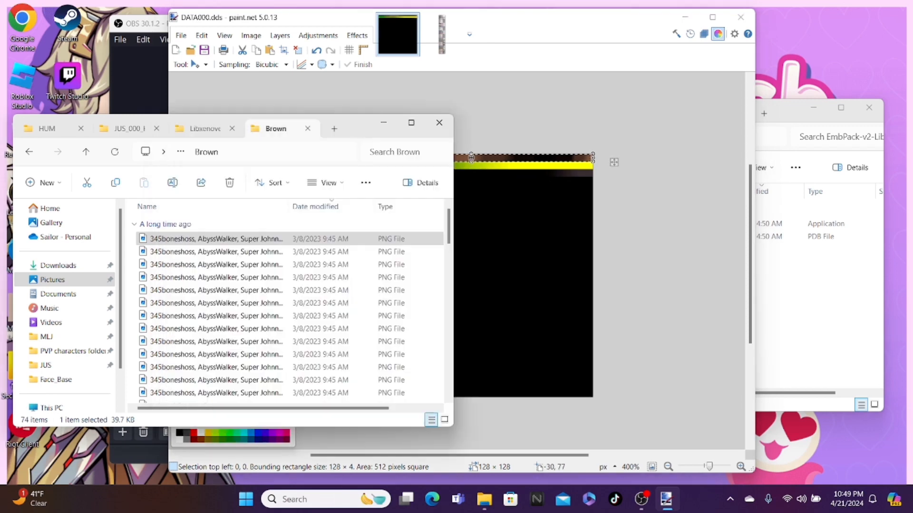
Step: Delete DATA002 from the unpacked JUS_000_Hair.dyt folder
click(128, 129)
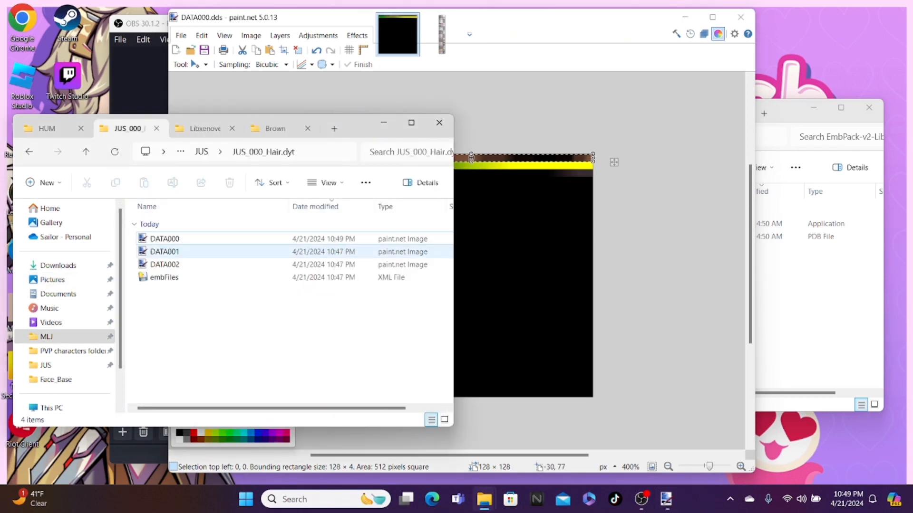
click(165, 264)
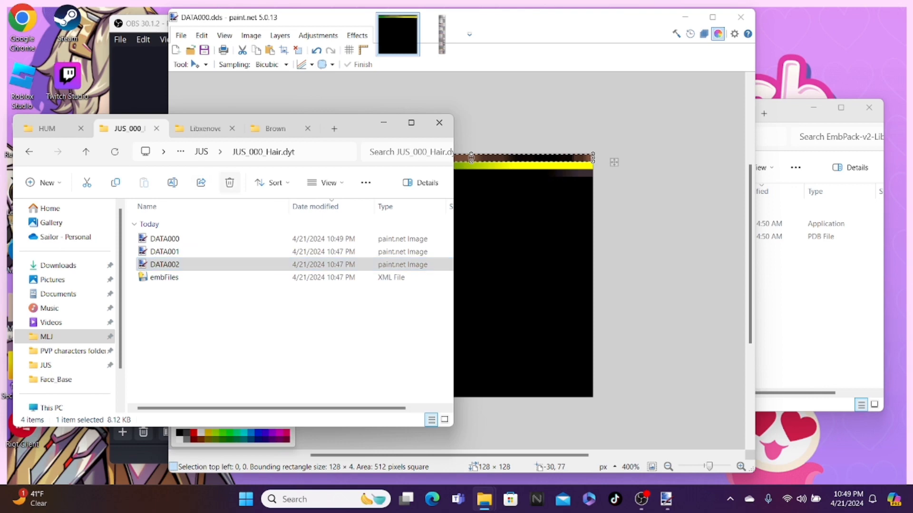
click(229, 182)
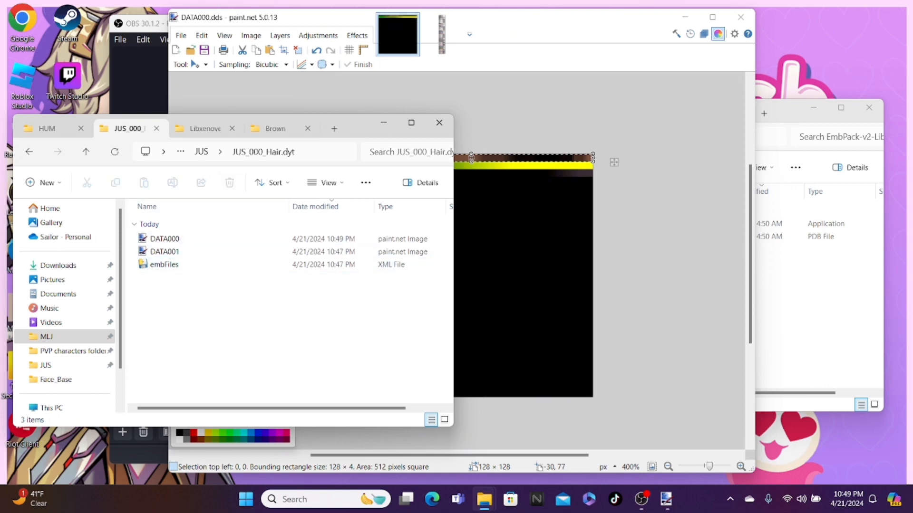
Step: Repack the JUS_000_Hair.dyt folder into an emb file with embpack_v2
click(29, 151)
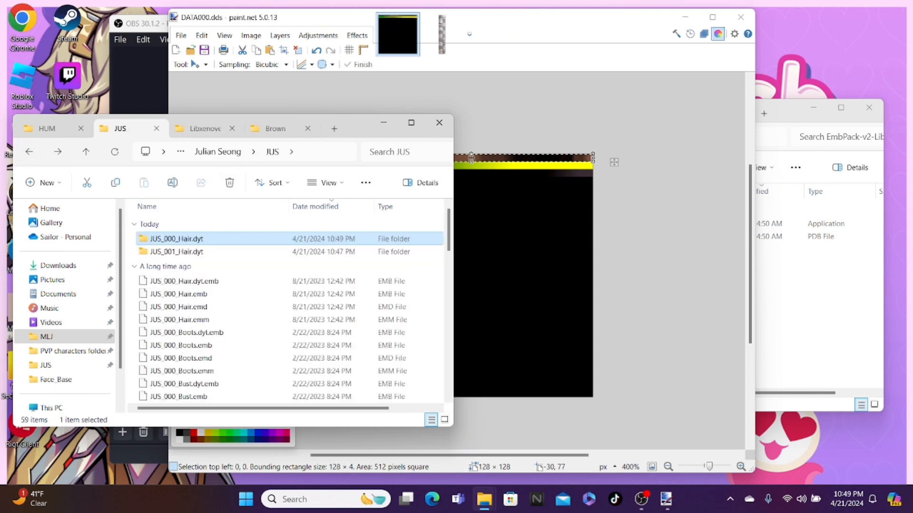
click(791, 304)
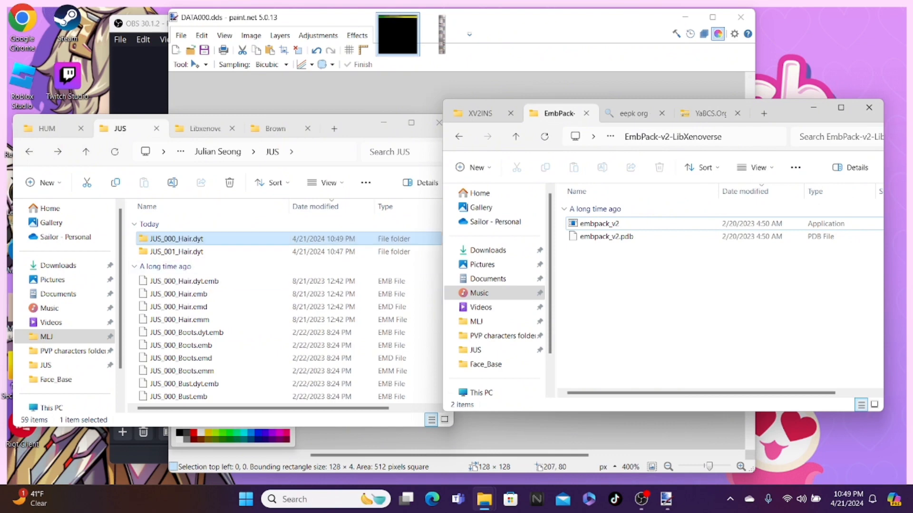
drag(171, 238, 599, 224)
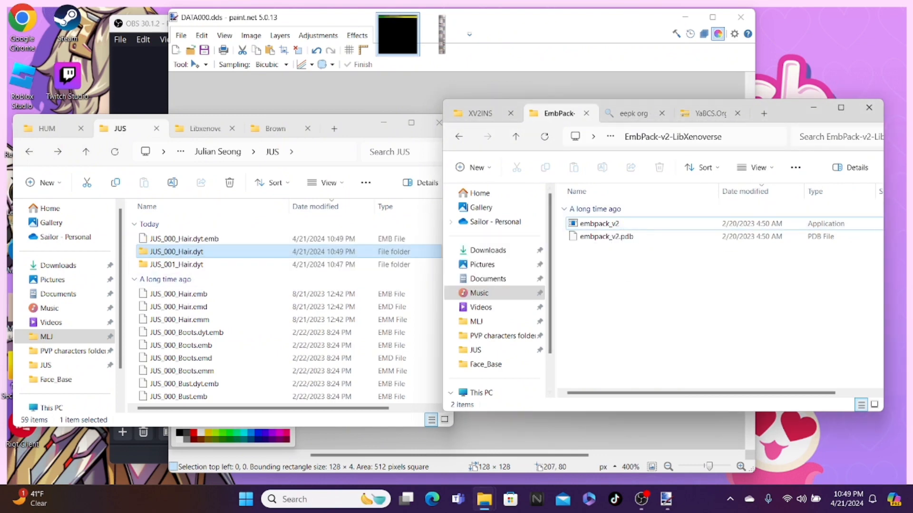
Step: Launch Xenoviewer and load JUS_000_Hair.emd from the JUS folder
click(205, 129)
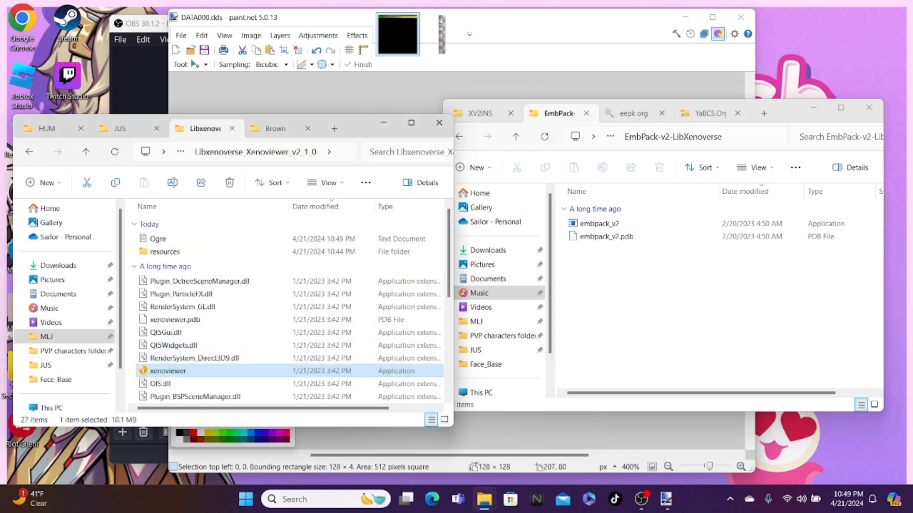
double_click(168, 371)
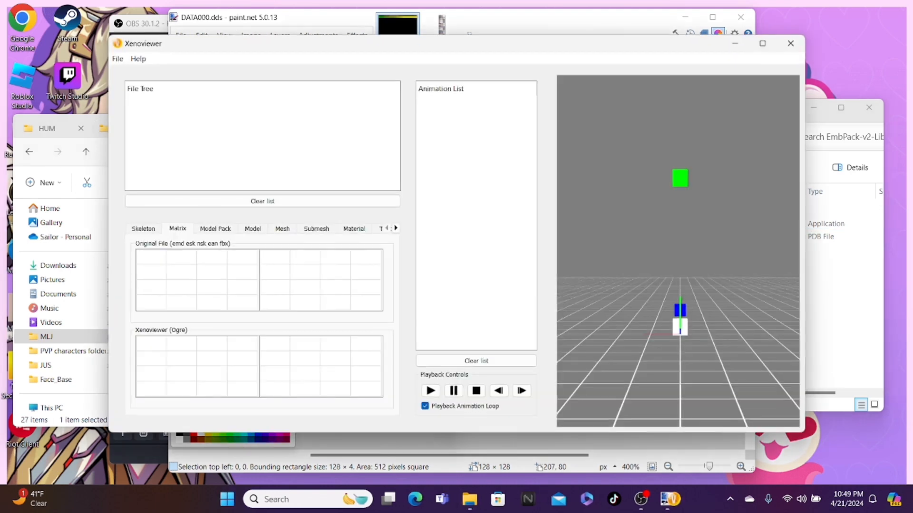
click(118, 59)
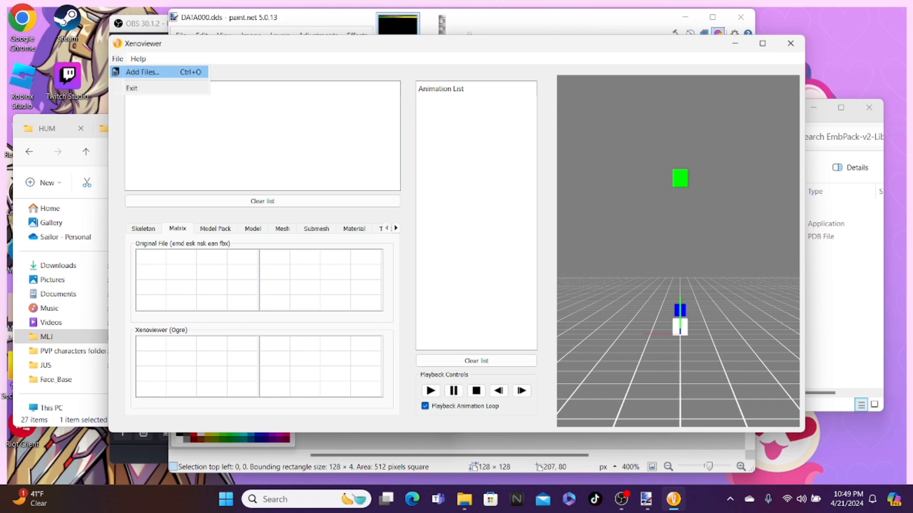
click(84, 73)
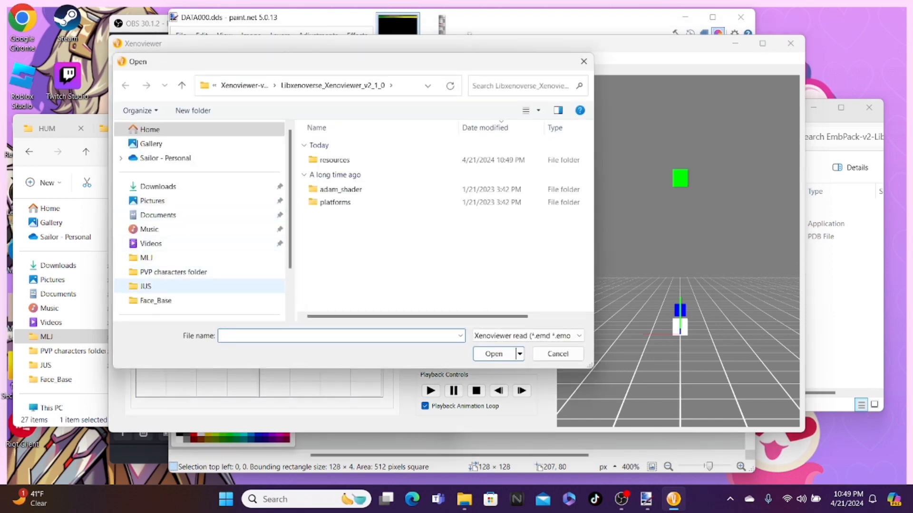
click(146, 258)
click(146, 287)
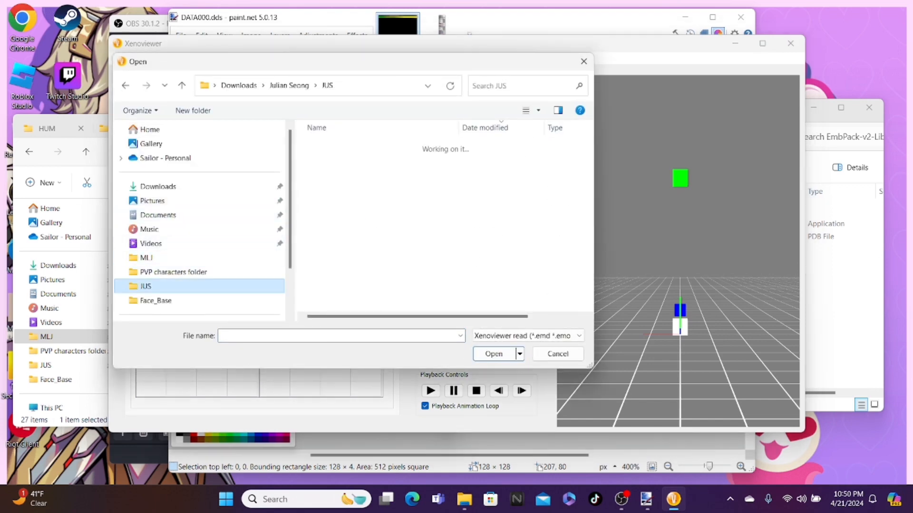
click(349, 202)
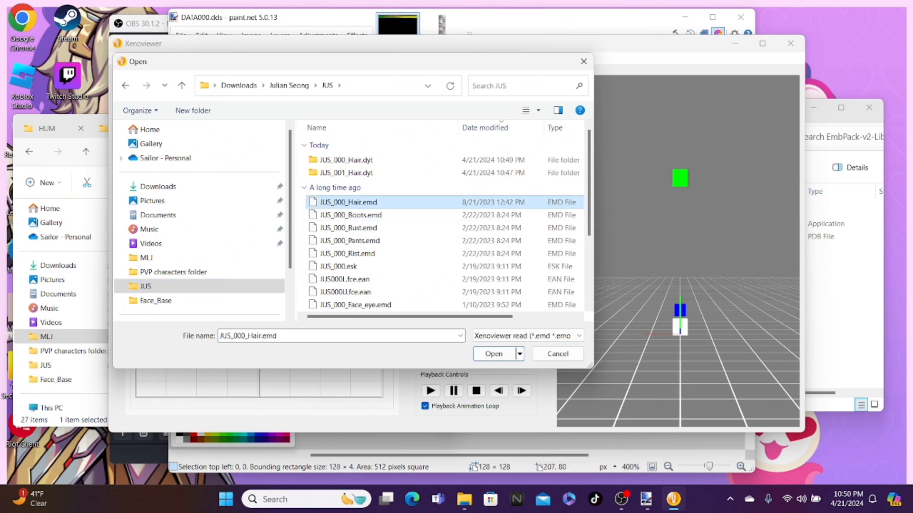
double_click(348, 203)
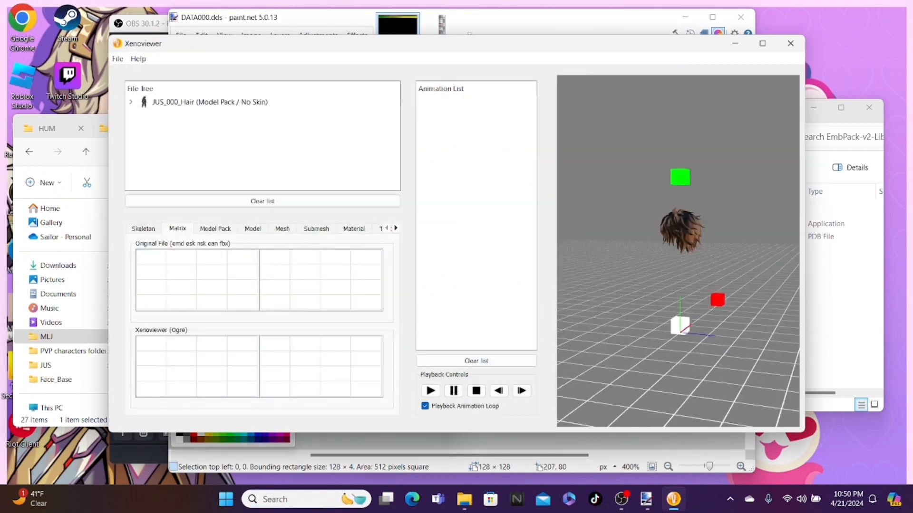
Step: Examine the recolored hair model up close from another angle and close Xenoviewer
scroll(680, 252, up, 4)
drag(680, 252, 761, 247)
click(790, 44)
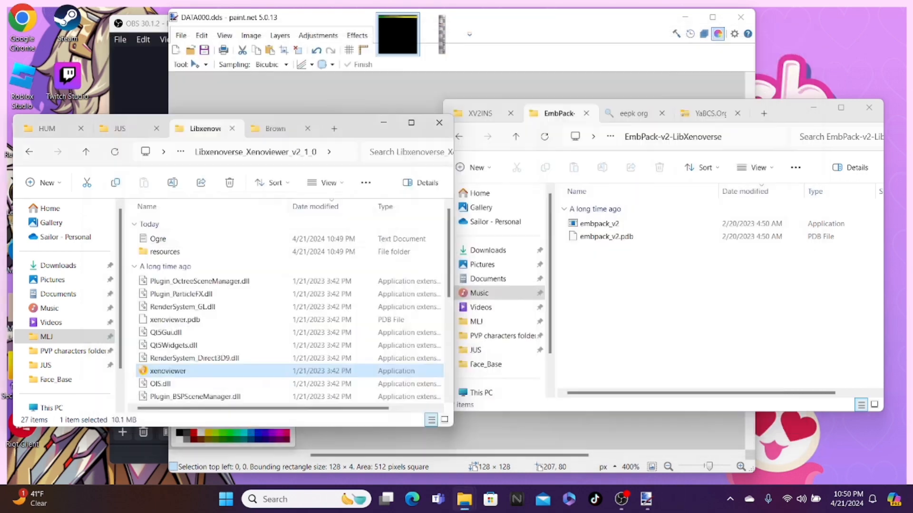
Step: Open the unpacked JUS_001_Hair.dyt folder from JUS and bring up its DATA000 texture in paint.net
click(119, 129)
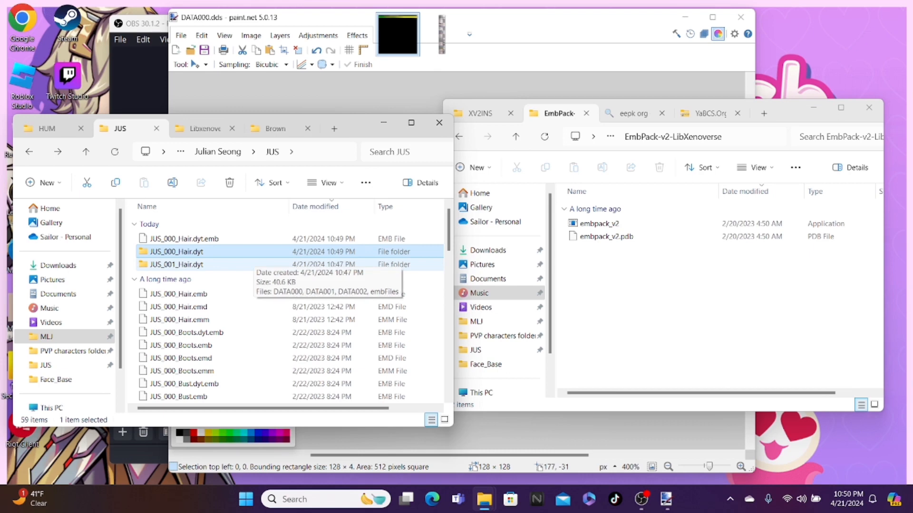
double_click(249, 264)
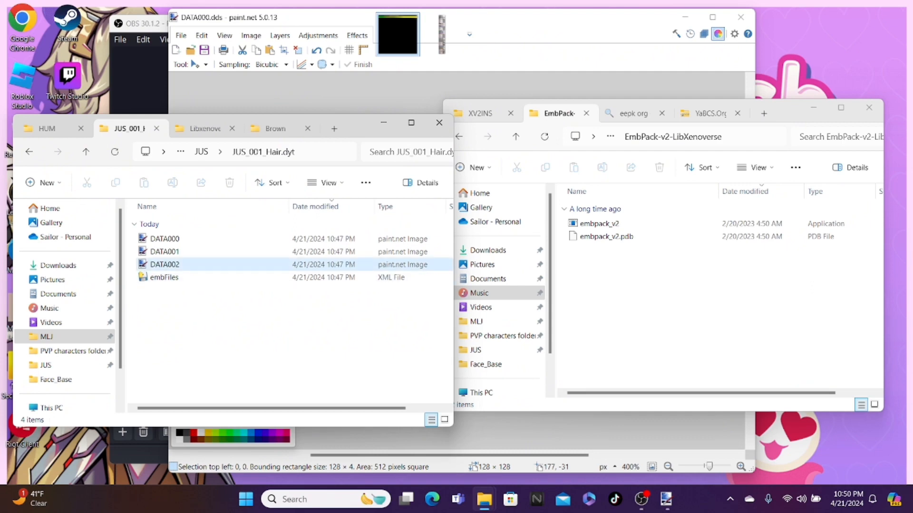
click(250, 265)
click(165, 251)
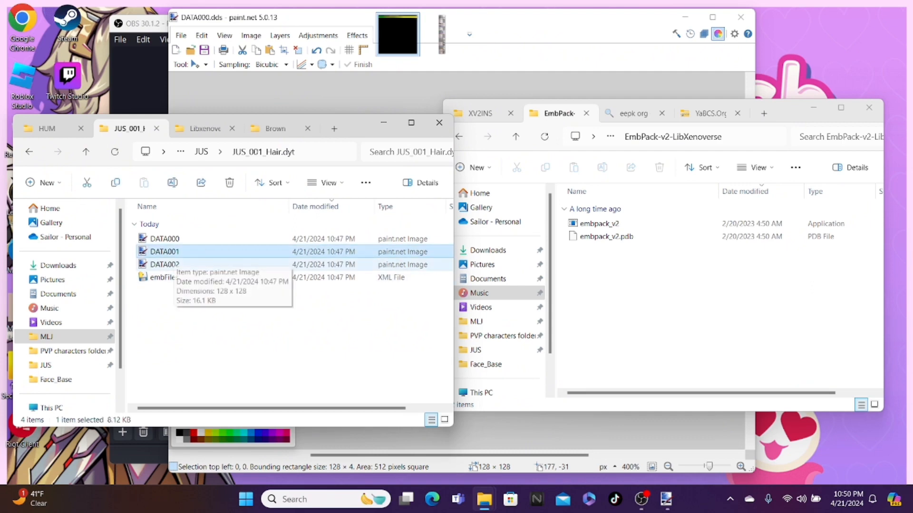
click(174, 261)
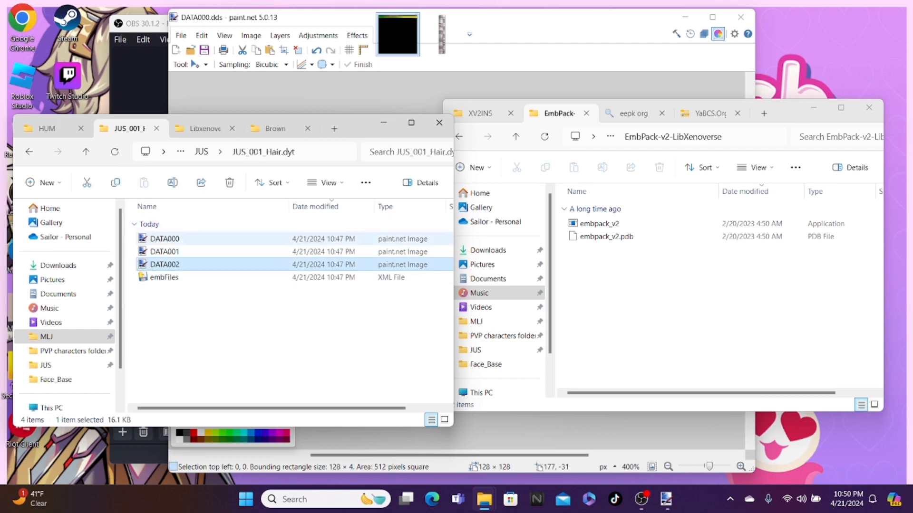
click(171, 239)
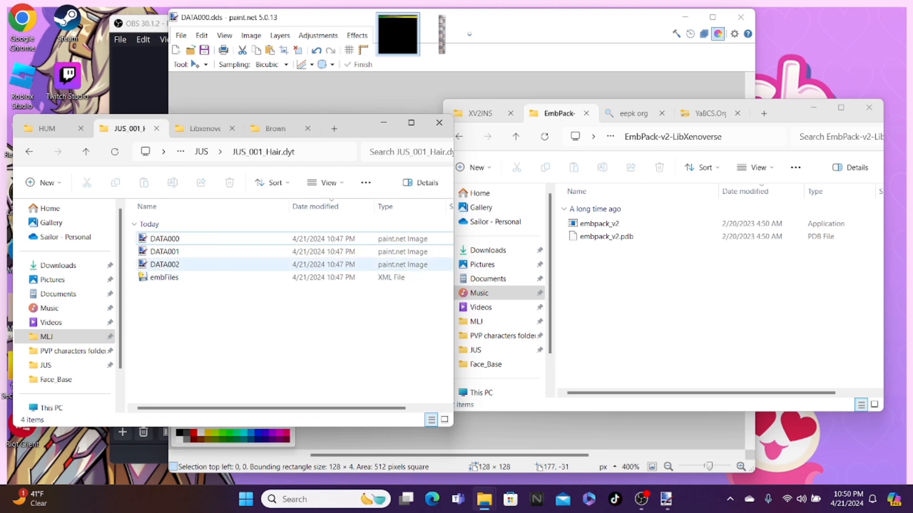
click(172, 264)
click(171, 238)
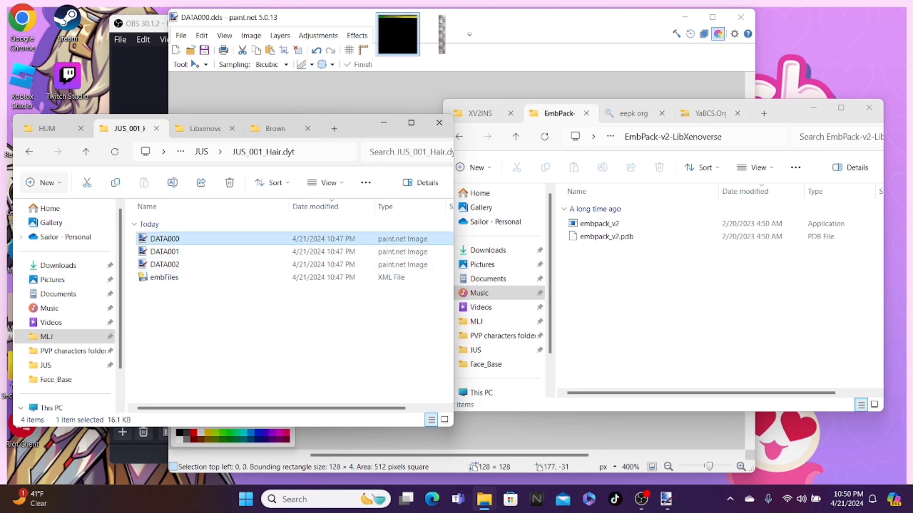
click(29, 151)
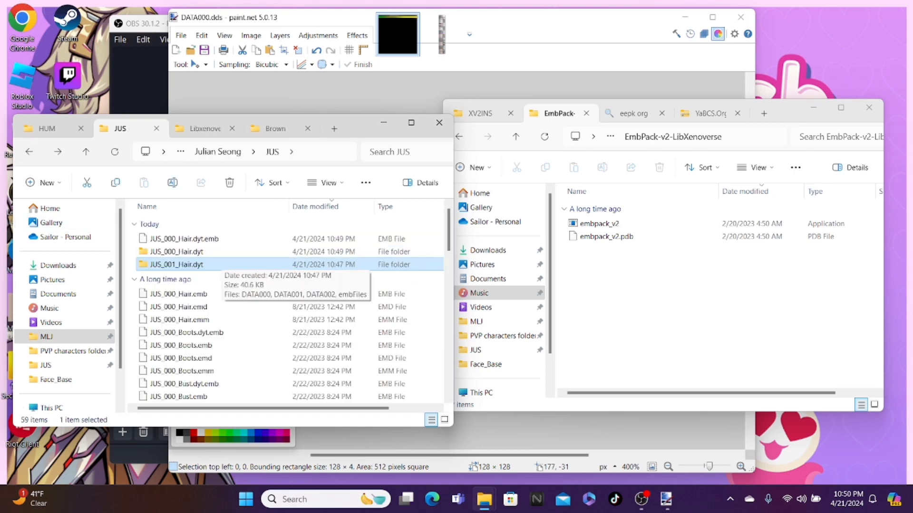
double_click(200, 263)
click(165, 264)
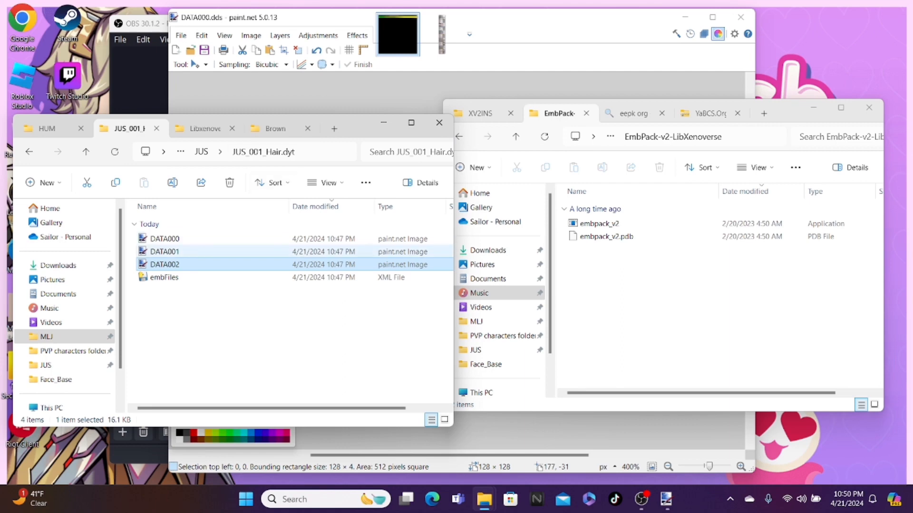
click(164, 240)
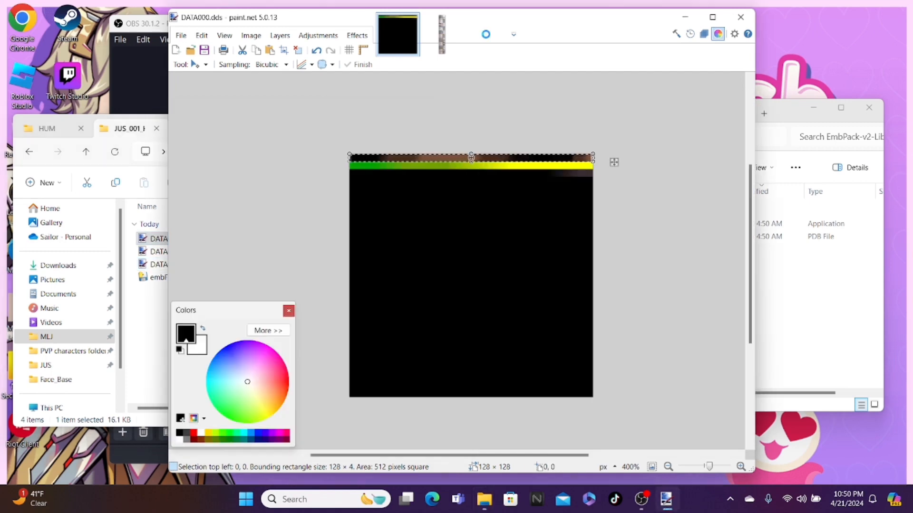
click(740, 467)
click(741, 467)
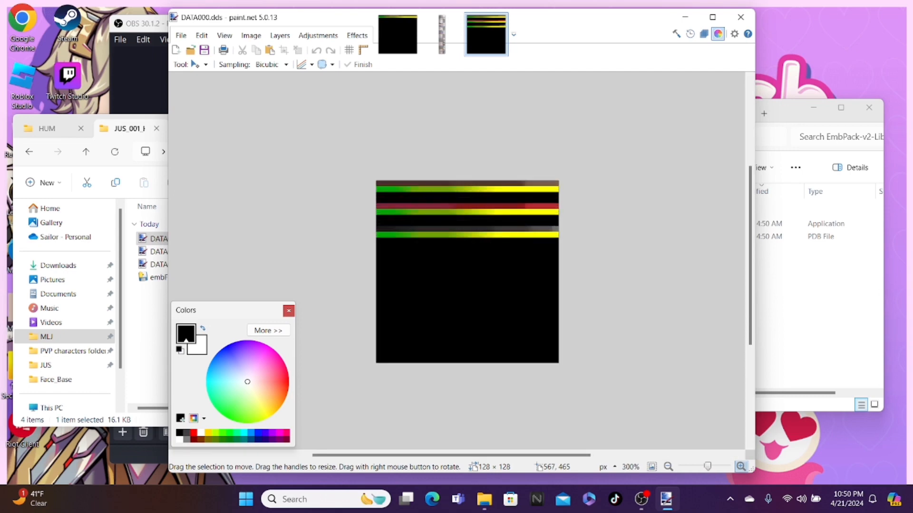
click(741, 467)
Step: Delete DATA002 from the unpacked JUS_001_Hair.dyt folder
click(149, 342)
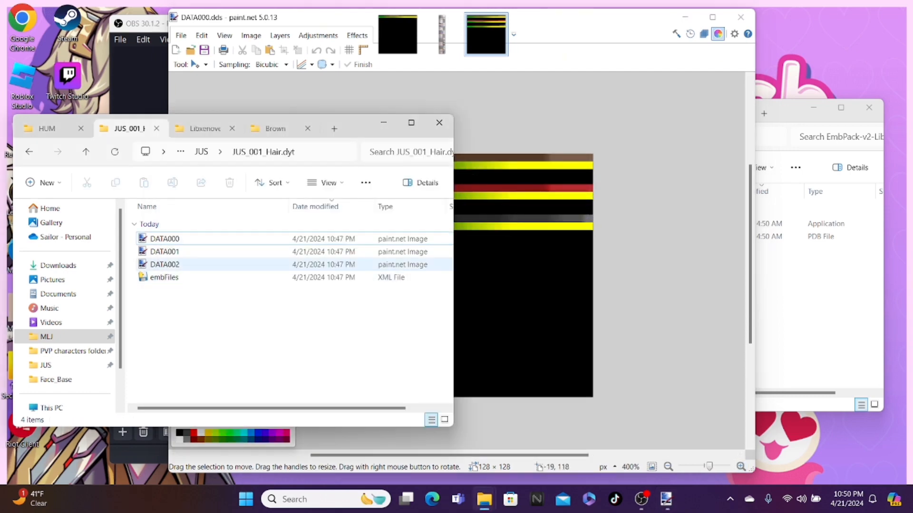
click(164, 265)
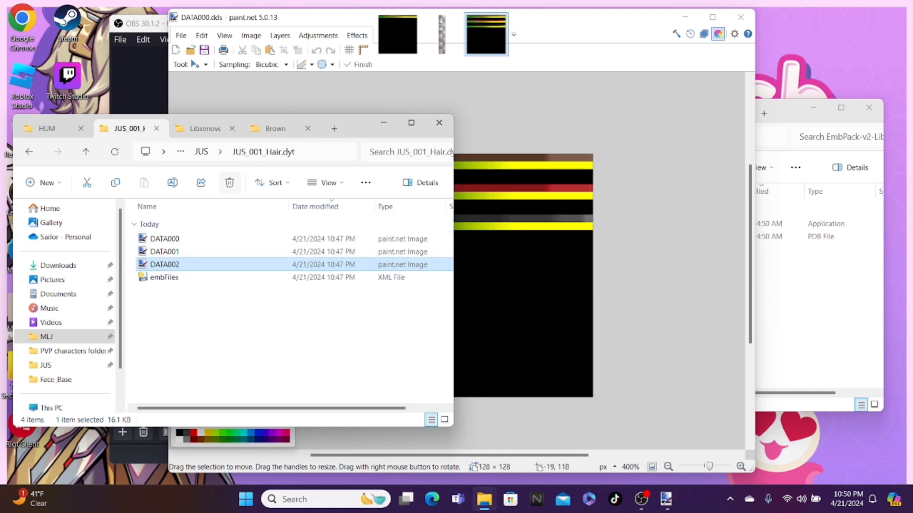
click(230, 183)
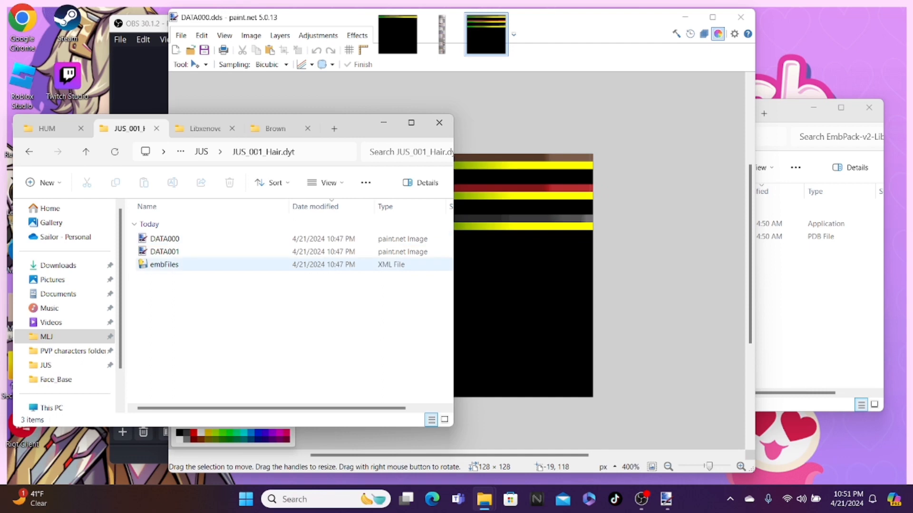
Step: Check the contents of the JUS_000_Hair.dyt and JUS_001_Hair.dyt folders and look through the JUS folder's boots and bust files
key(alt+Left)
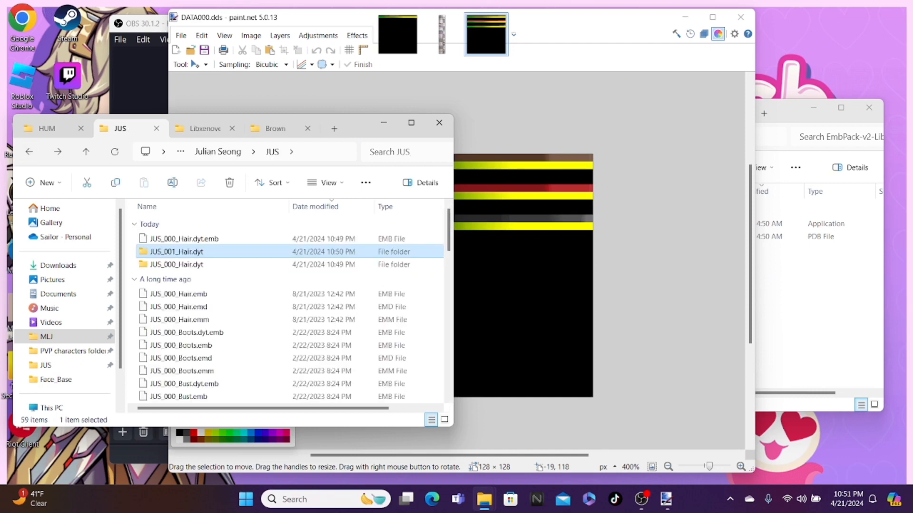
double_click(190, 264)
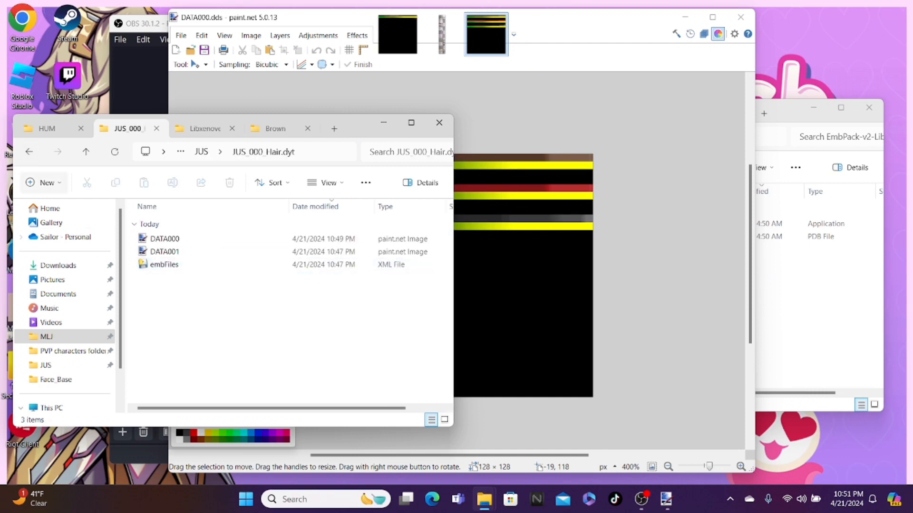
key(alt+Left)
key(Up)
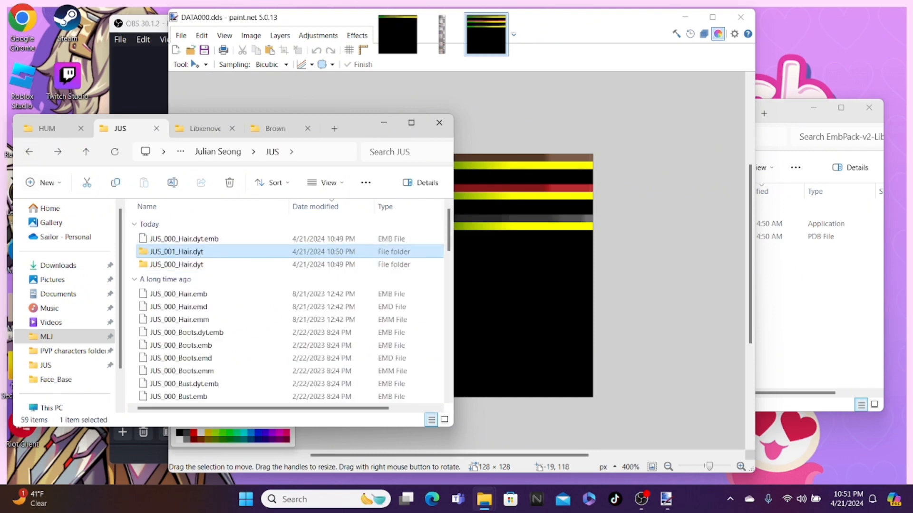
key(Return)
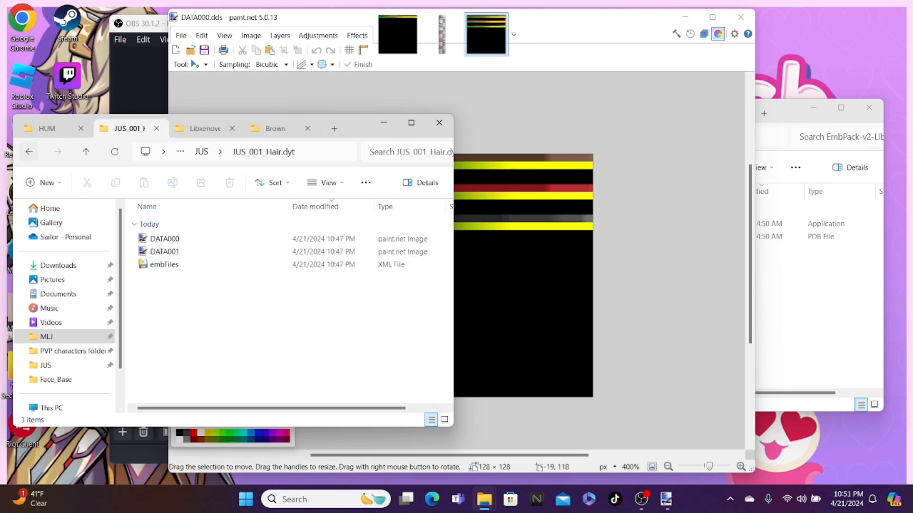
click(29, 151)
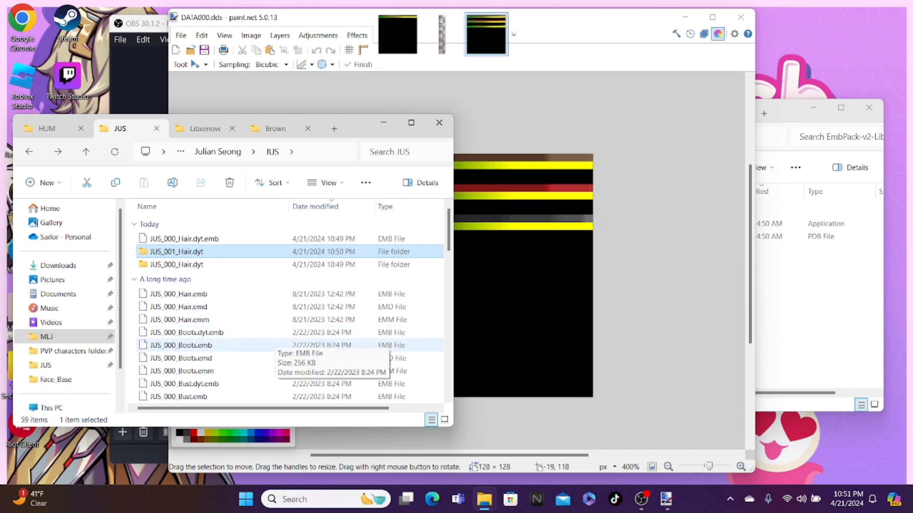
scroll(214, 306, down, 5)
scroll(214, 307, down, 2)
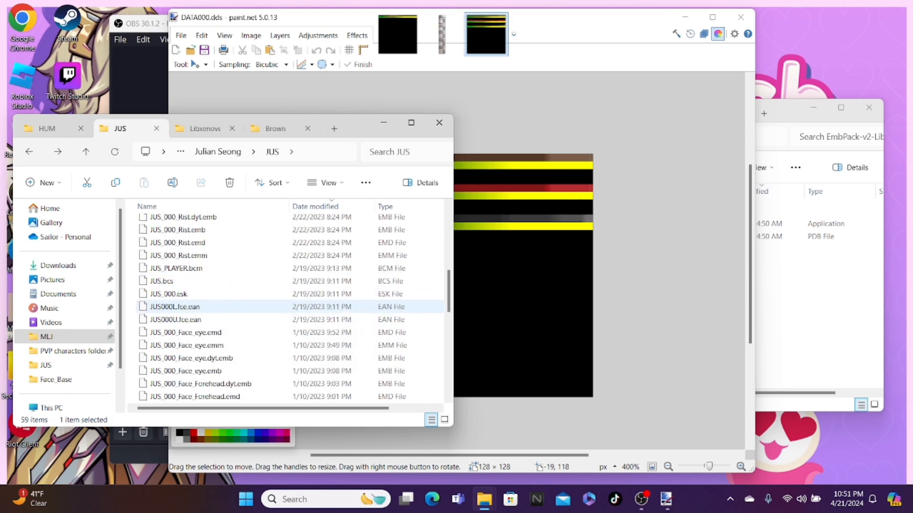
scroll(214, 307, up, 5)
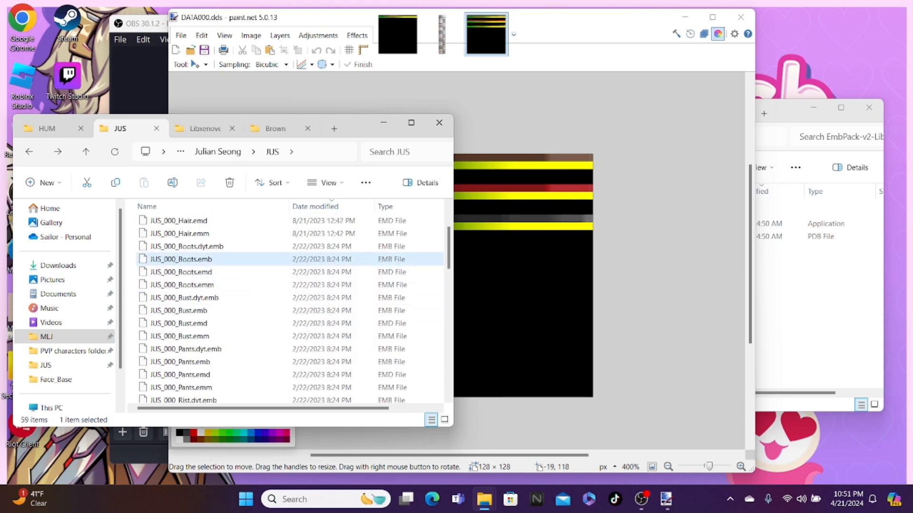
click(216, 259)
scroll(216, 257, up, 2)
scroll(216, 254, down, 1)
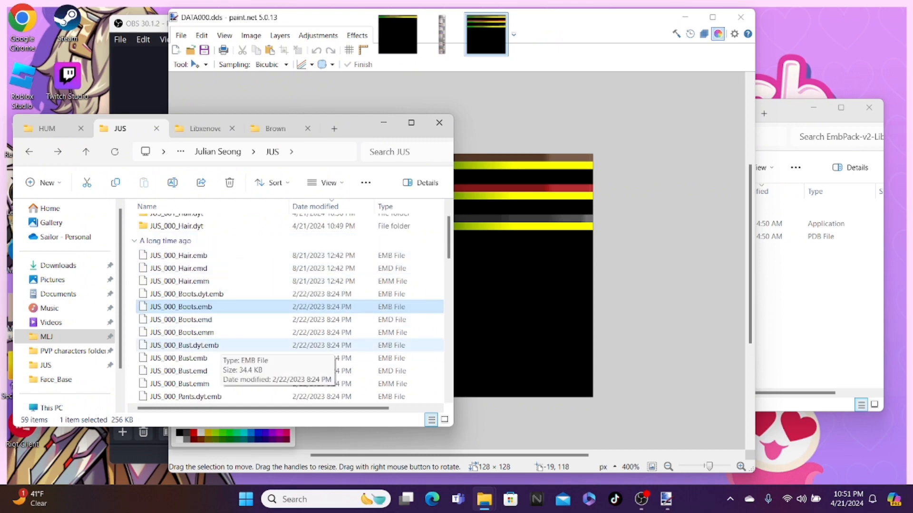
Step: Unpack JUS_000_Bust.dyt.emb with embpack_v2 and check the textures inside the unpacked JUS_000_Bust.dyt folder
click(332, 345)
click(803, 295)
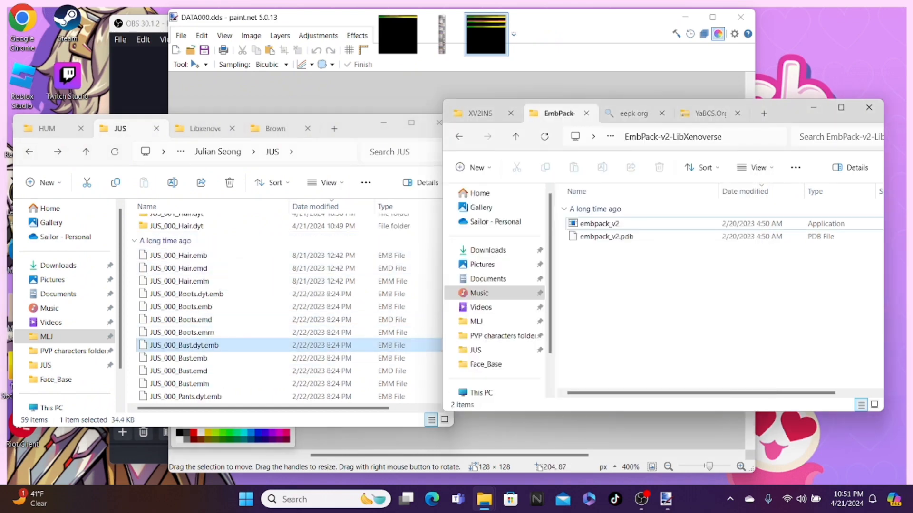
drag(184, 345, 606, 223)
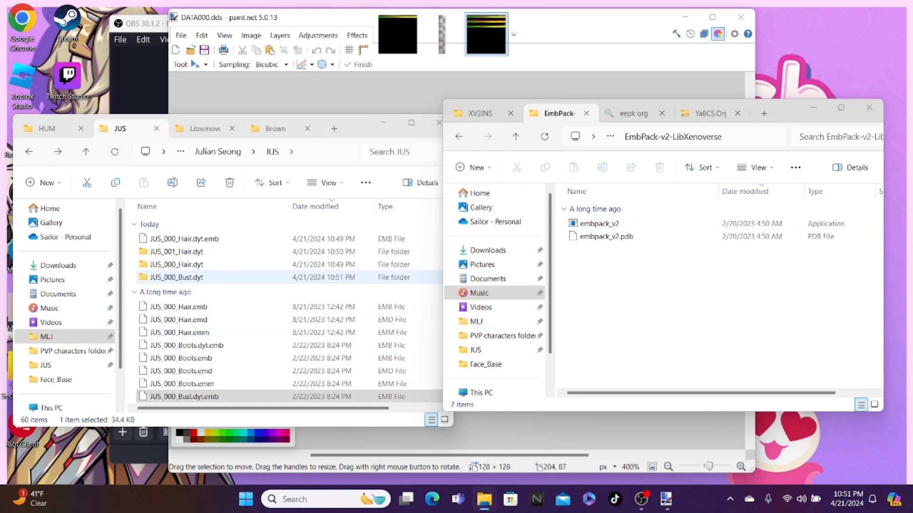
double_click(214, 277)
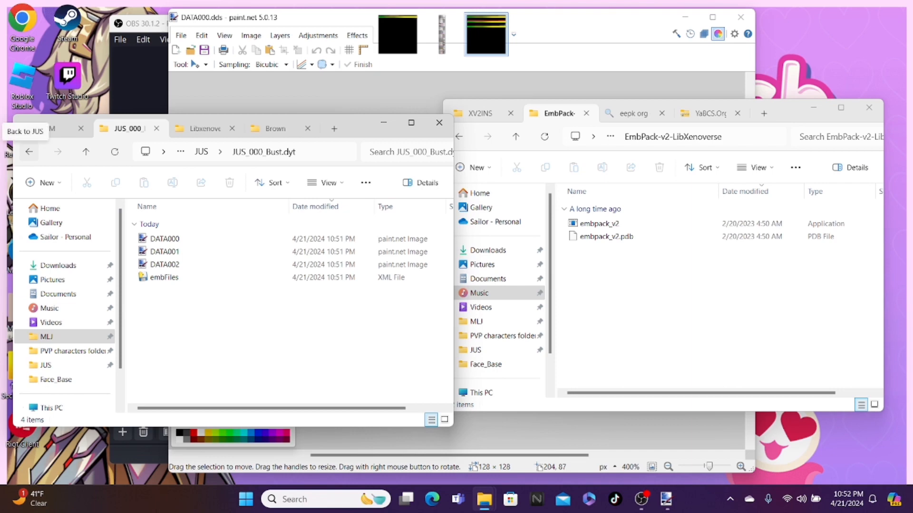
click(29, 151)
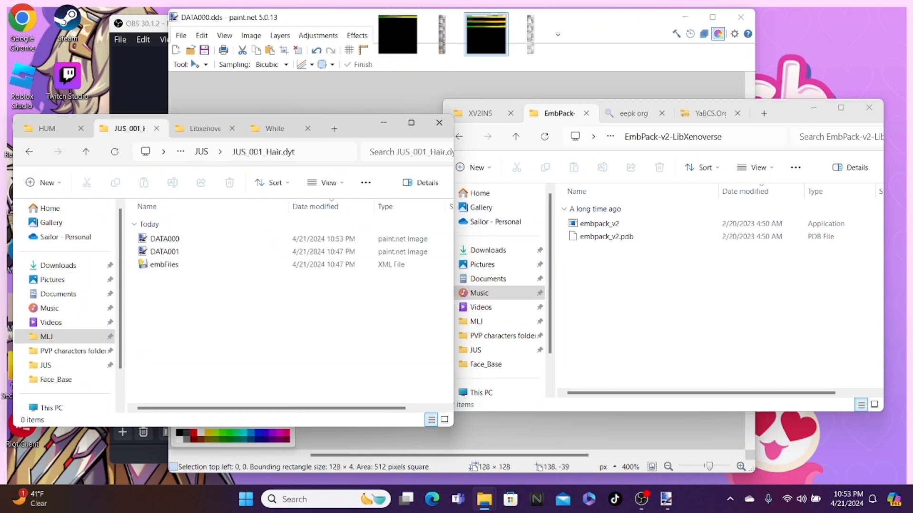
Step: Duplicate DATA000 in the JUS_001_Hair.dyt folder and rename the copy as DATA002
click(165, 239)
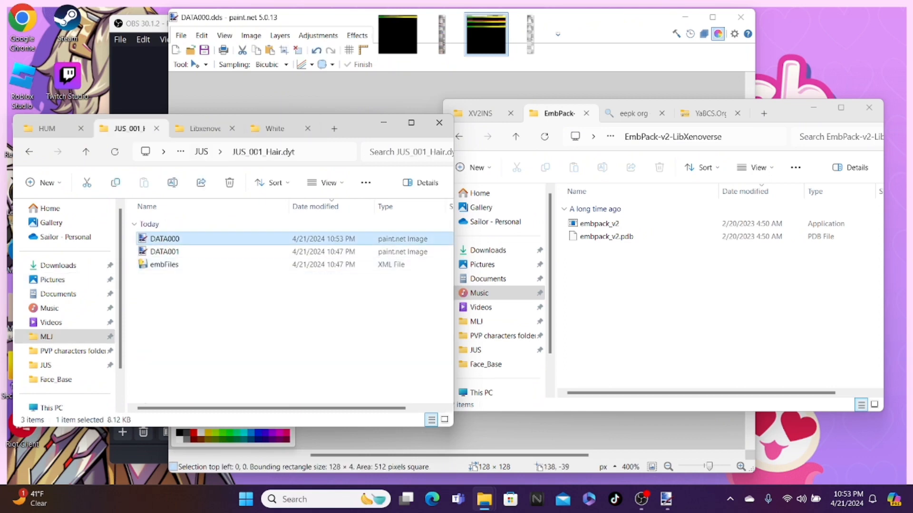
click(116, 183)
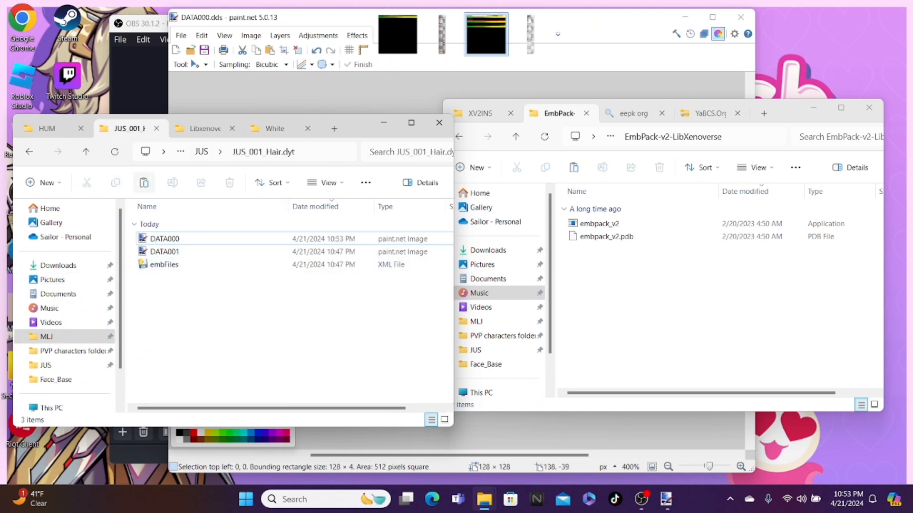
click(144, 183)
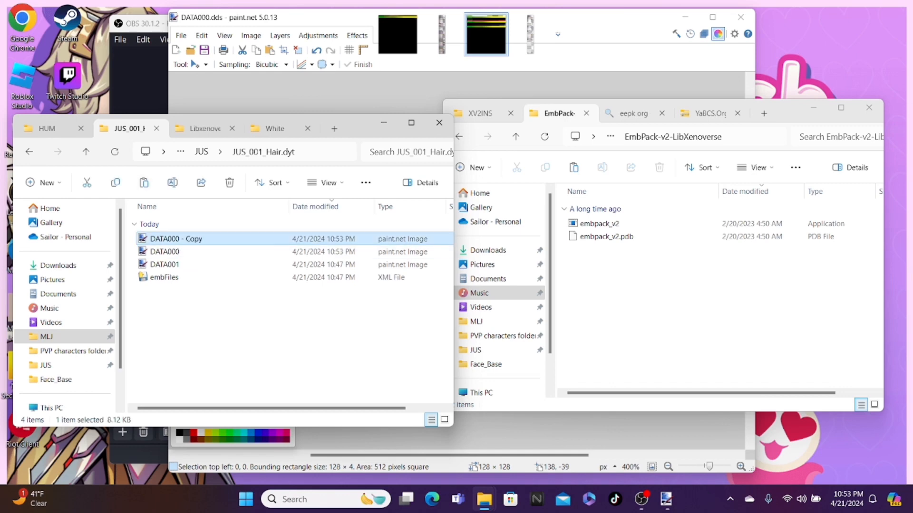
click(190, 239)
click(203, 240)
key(BackSpace)
key(BackSpace)
key(BackSpace)
key(BackSpace)
key(BackSpace)
key(BackSpace)
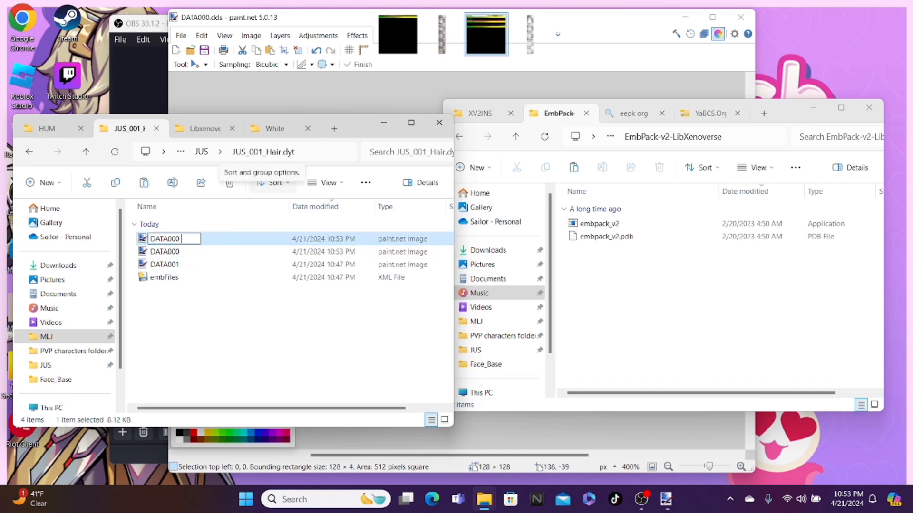
text(2)
key(Return)
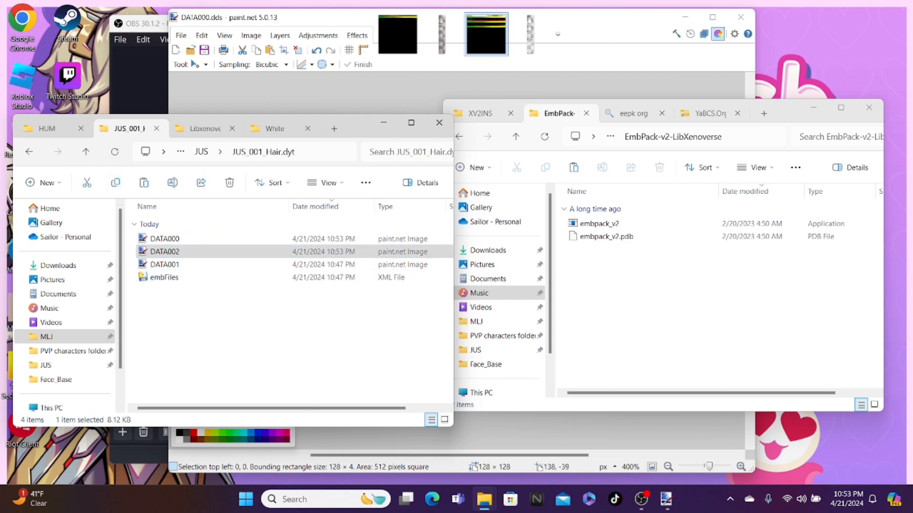
Step: Repack the JUS_000_Hair.dyt and JUS_001_Hair.dyt folders from JUS into emb files with embpack_v2
key(alt+Left)
double_click(176, 290)
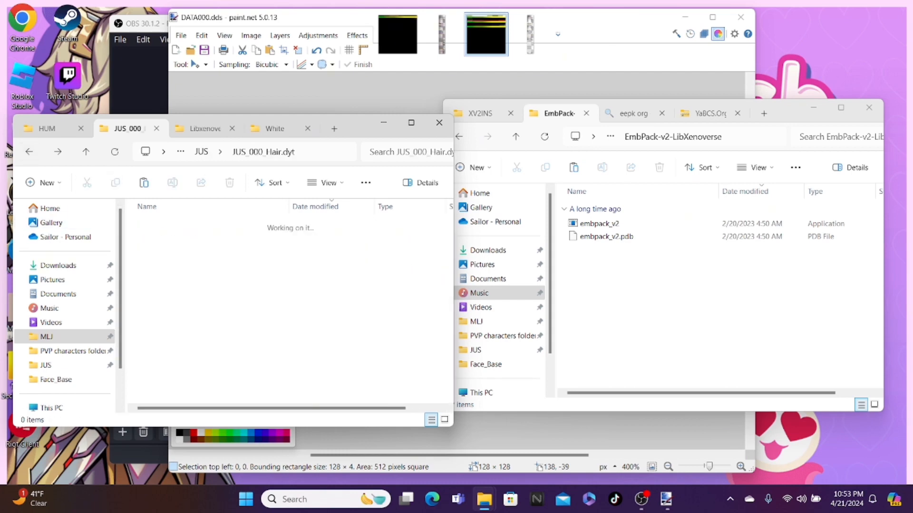
key(alt+Left)
click(192, 277)
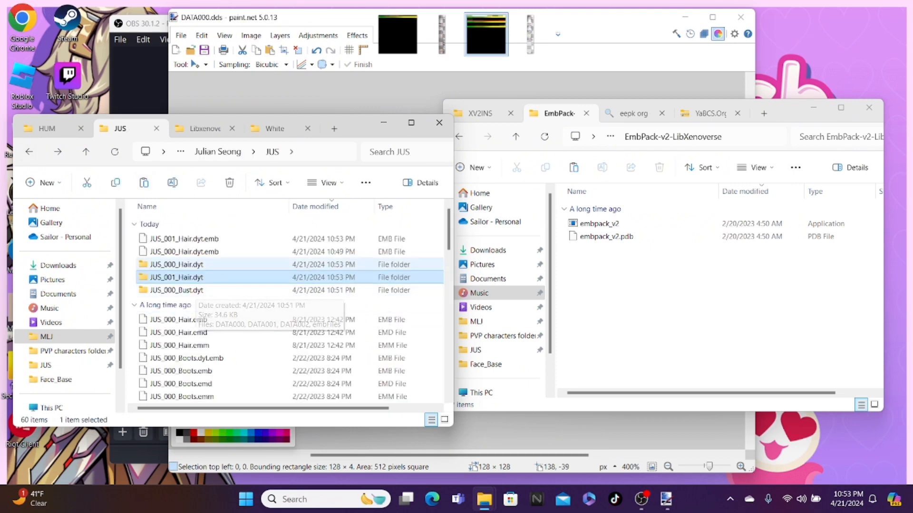
drag(196, 265, 624, 233)
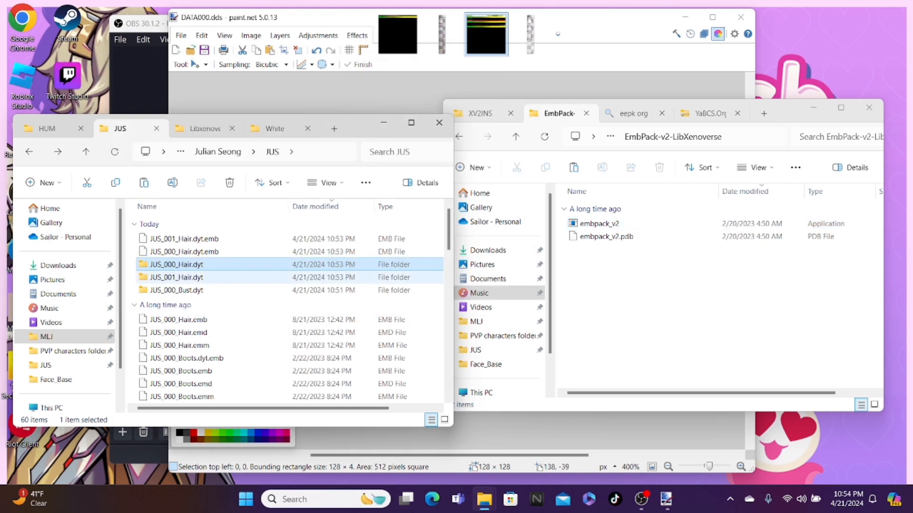
click(199, 277)
drag(328, 277, 606, 226)
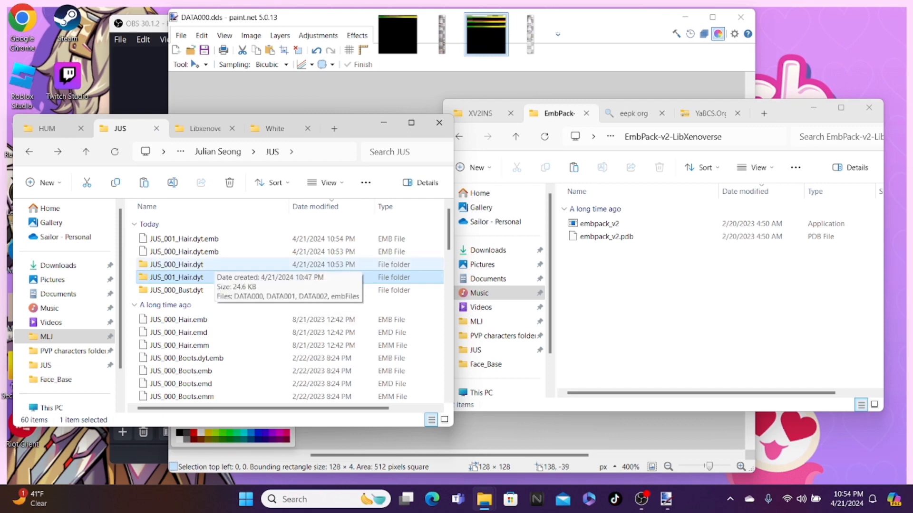
click(214, 264)
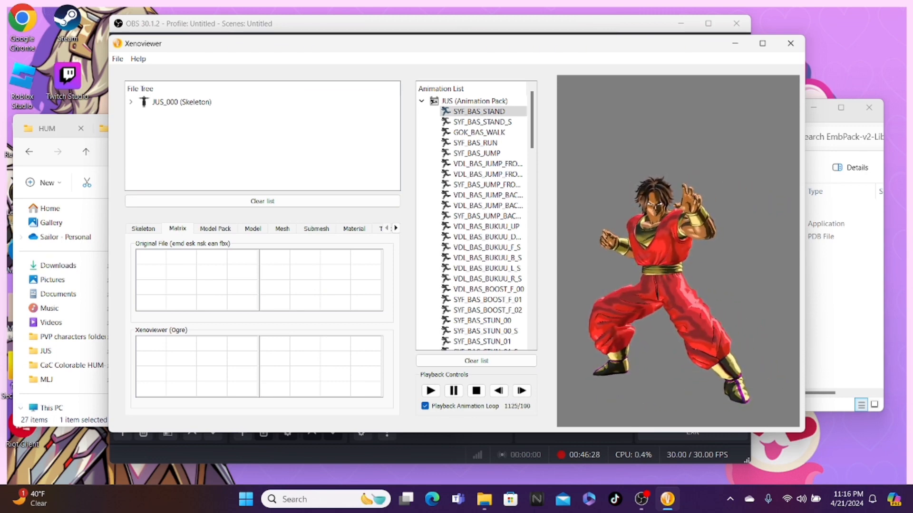
Step: Create a new folder named JUNGLE beside the JUS folder in its parent directory
click(65, 252)
click(128, 129)
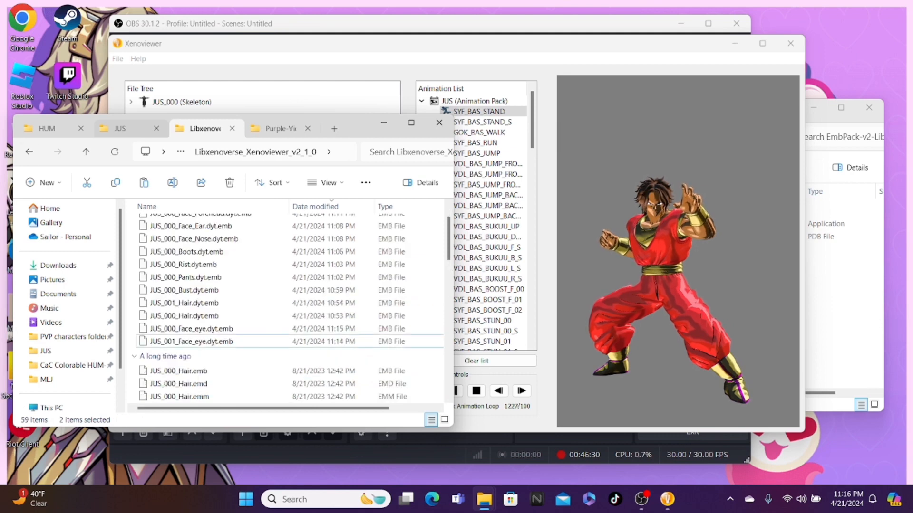
key(alt+Left)
click(266, 304)
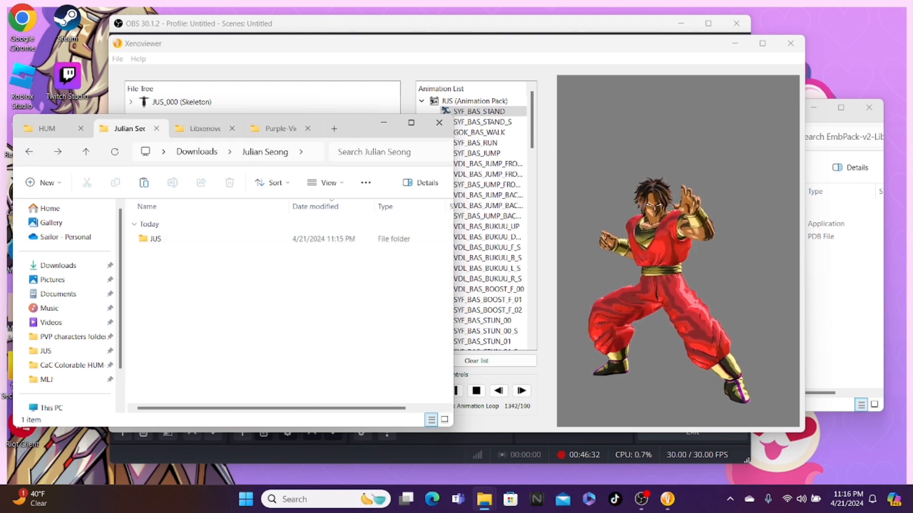
click(843, 304)
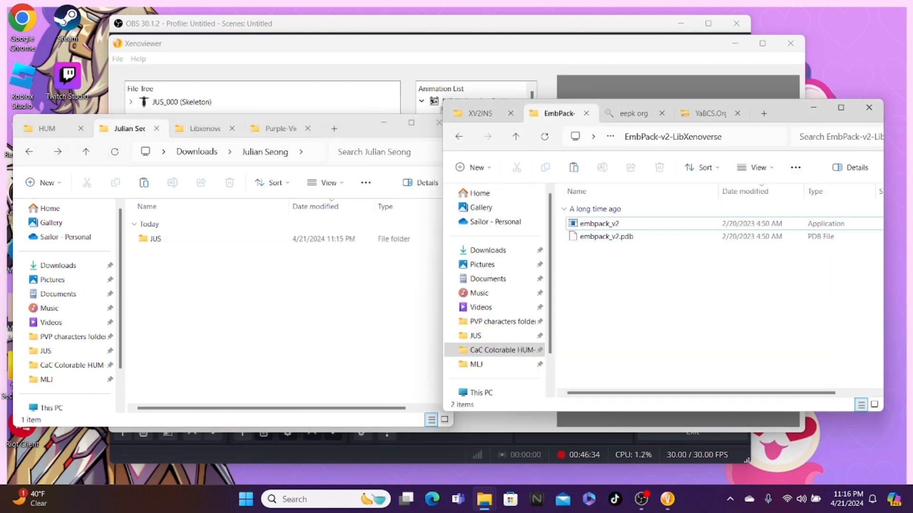
click(276, 304)
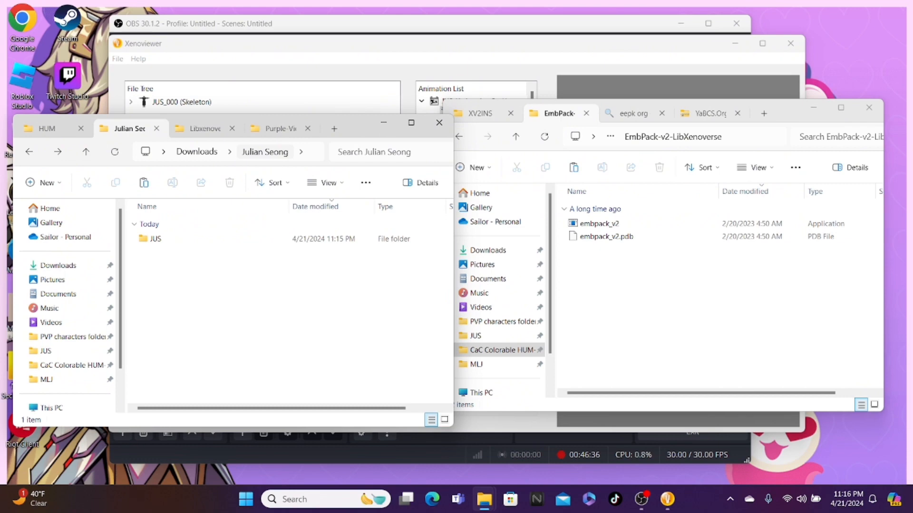
click(43, 183)
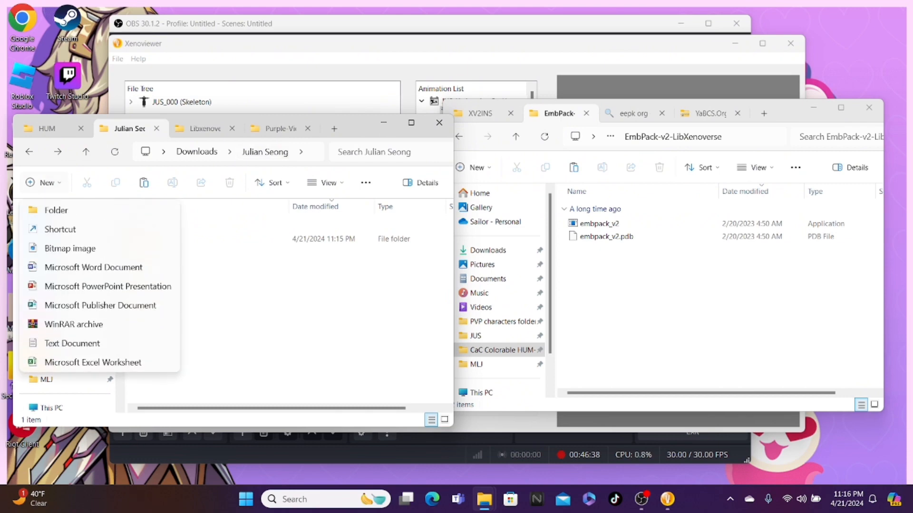
click(50, 208)
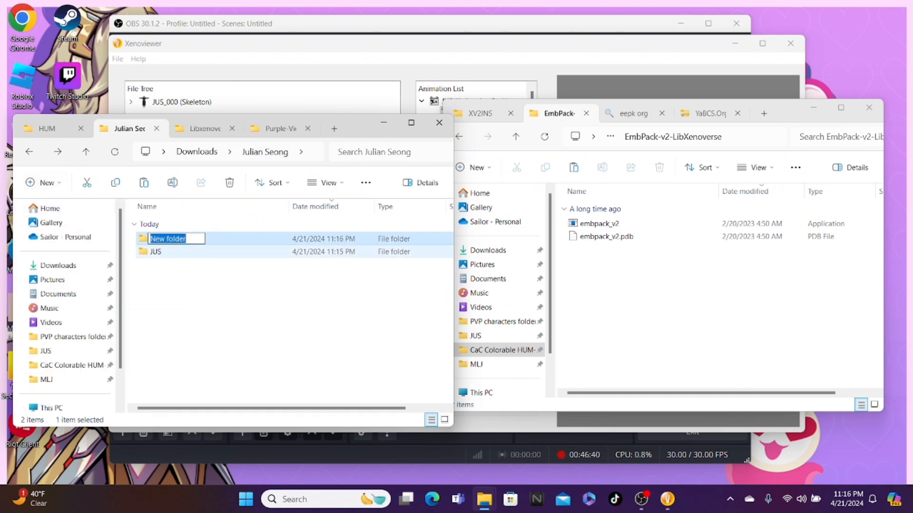
text(JUNGLE)
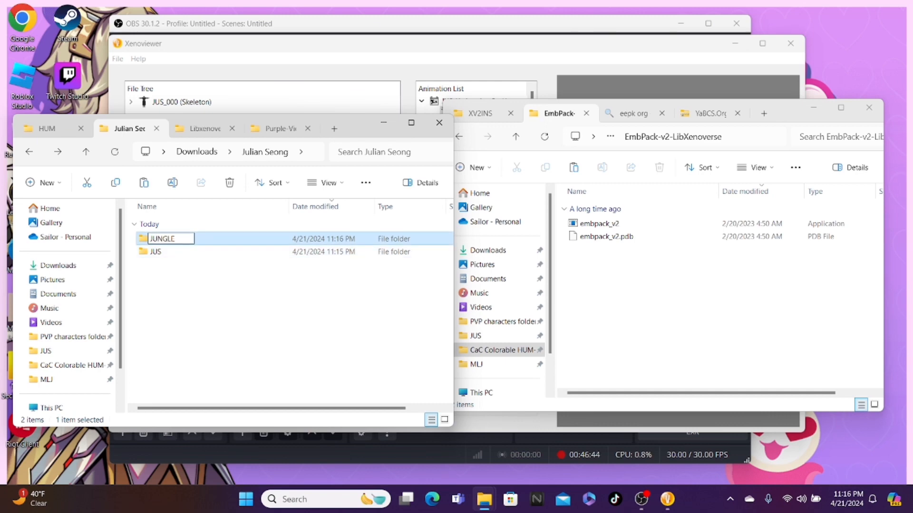
click(285, 309)
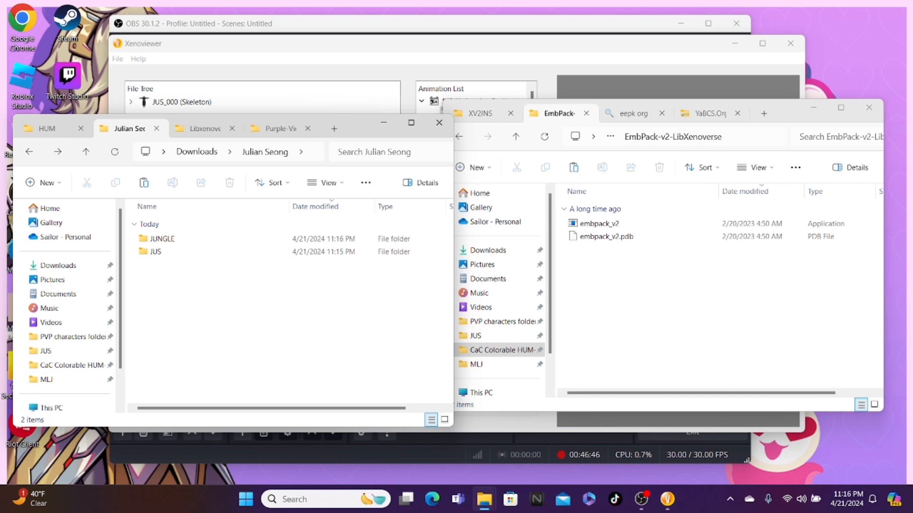
Step: Open the Dante-CAC-Voice-Replacer archive from Downloads and examine the folder structure inside Dante Voice 8
click(676, 305)
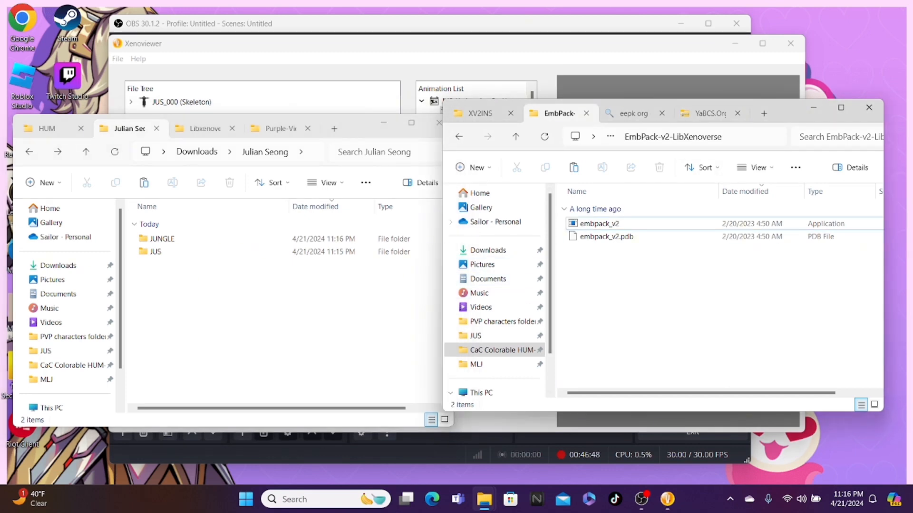
key(ctrl+t)
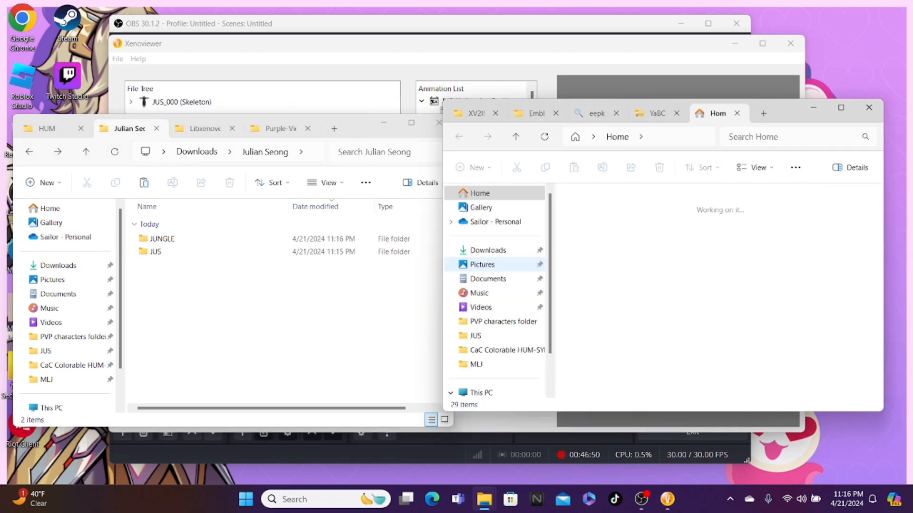
click(488, 250)
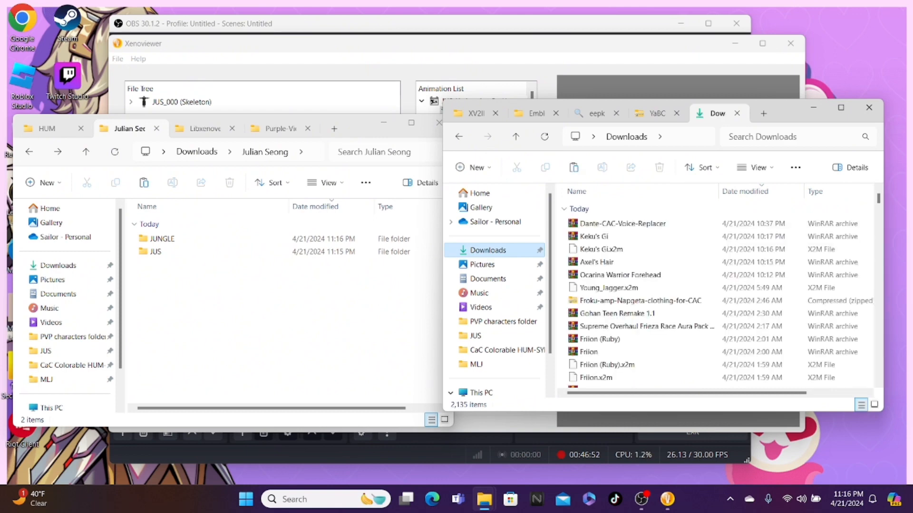
click(623, 223)
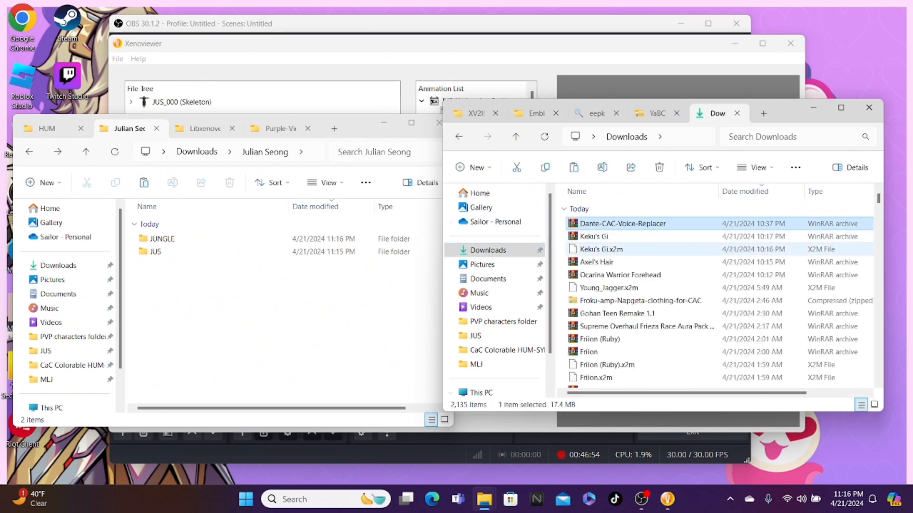
key(Return)
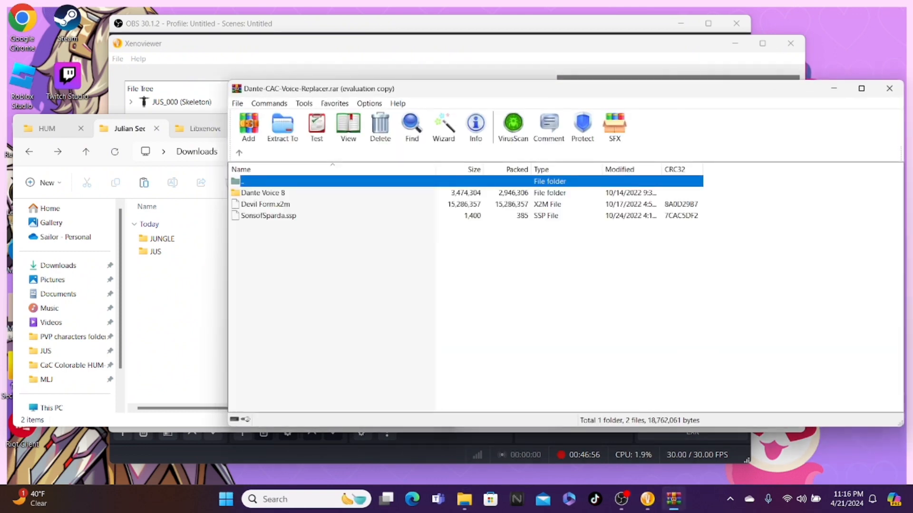
click(649, 211)
click(185, 295)
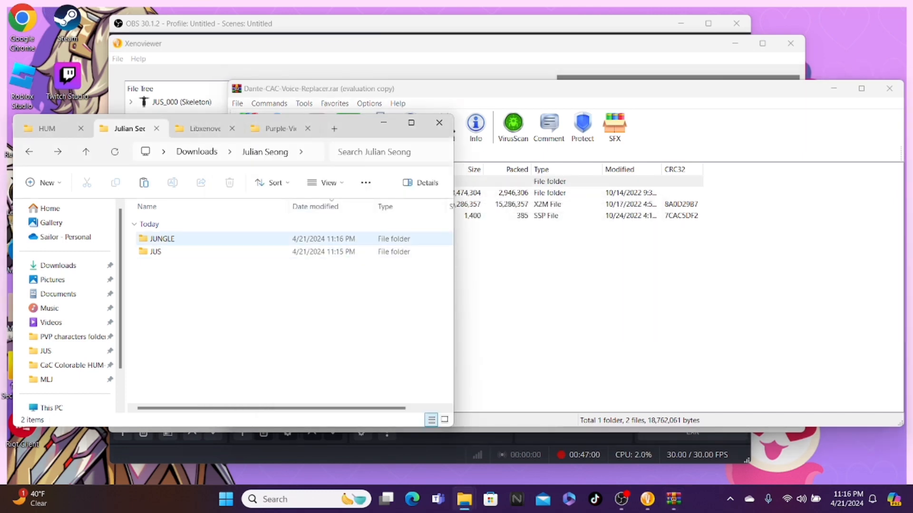
click(547, 267)
double_click(263, 193)
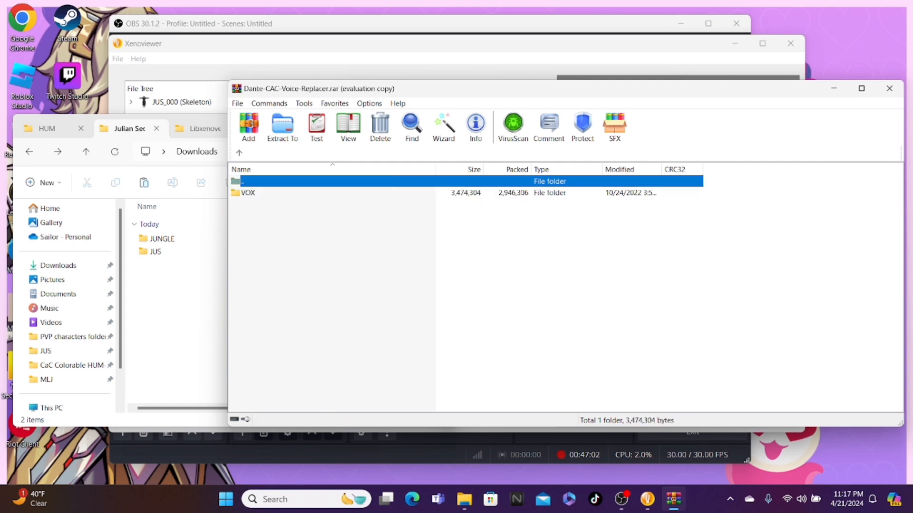
Step: Create a folder named data inside the JUNGLE folder
double_click(162, 239)
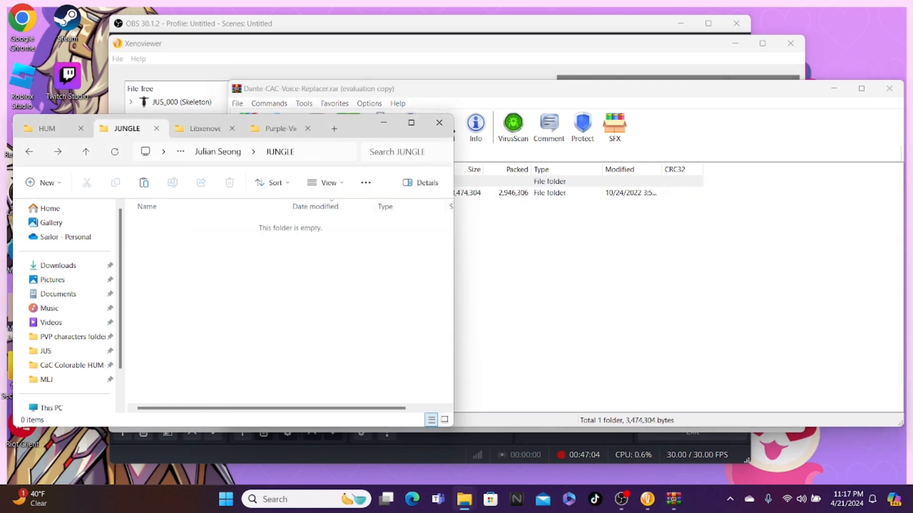
click(44, 183)
click(49, 207)
text(data)
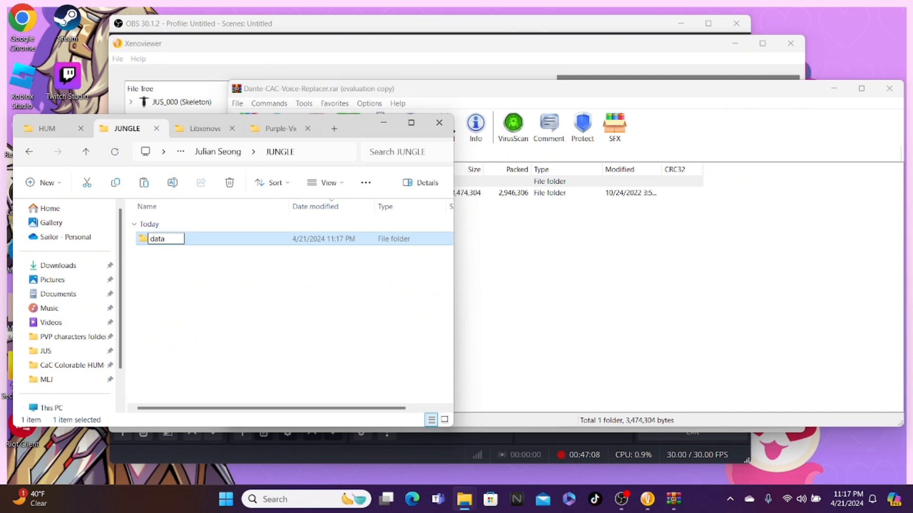
key(Return)
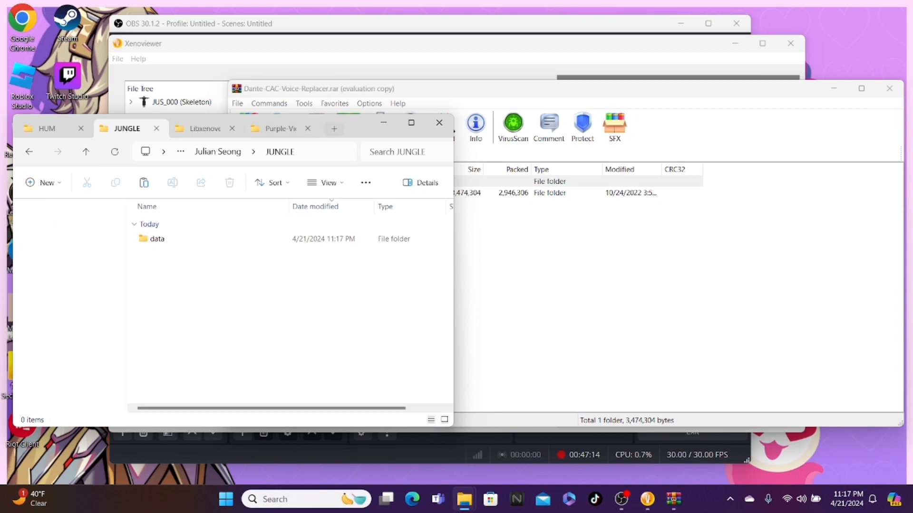
Step: Find the Boreal folder in Downloads and examine the structure of its JUNGLE data folder
key(ctrl+t)
click(58, 266)
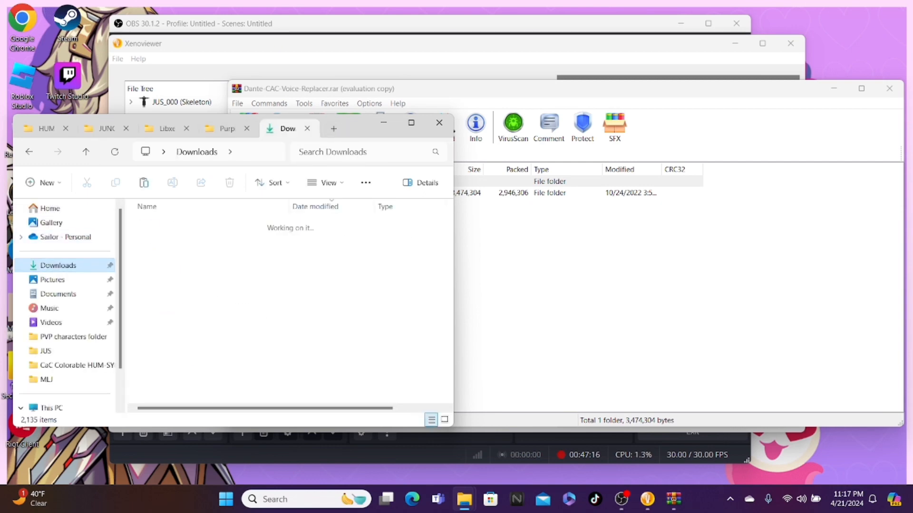
scroll(229, 286, down, 7)
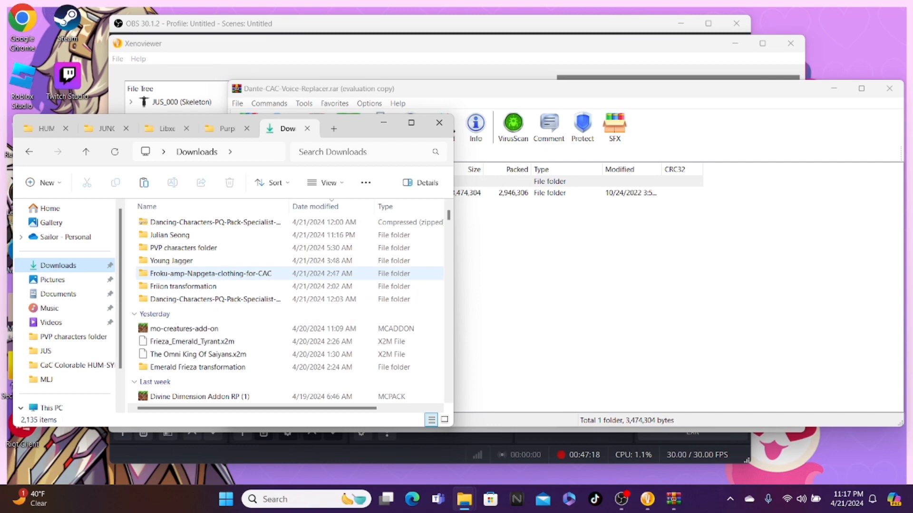
scroll(226, 276, down, 12)
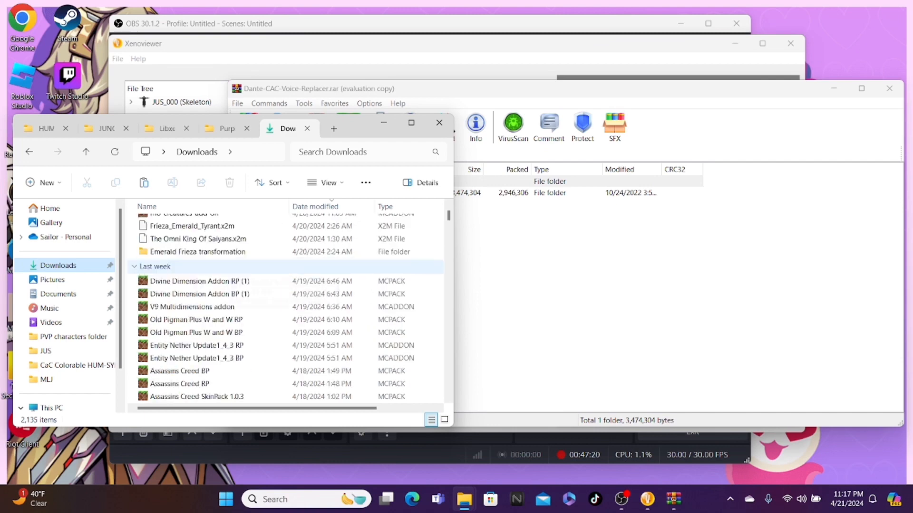
scroll(226, 281, down, 10)
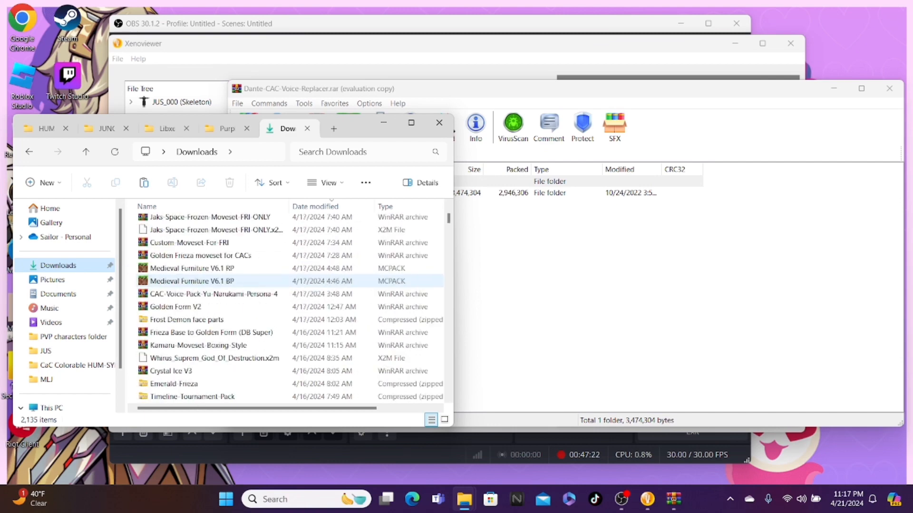
scroll(226, 281, down, 15)
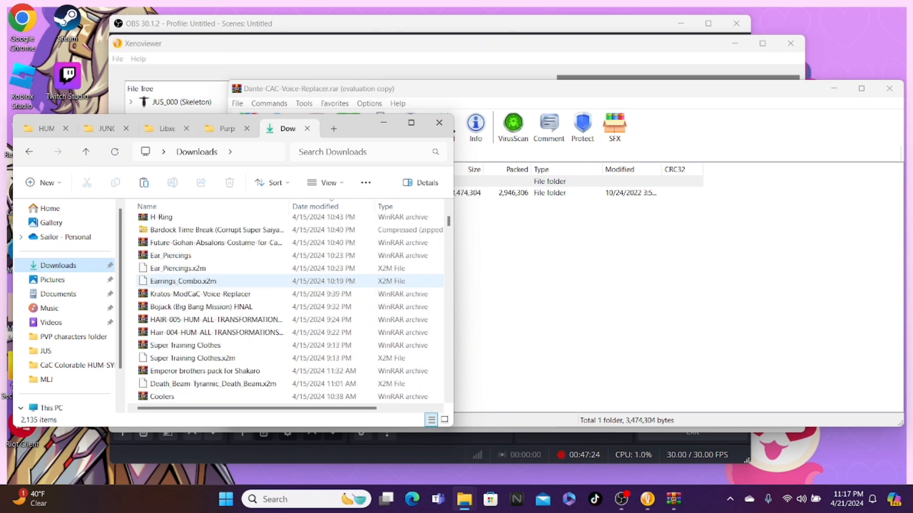
scroll(226, 281, down, 8)
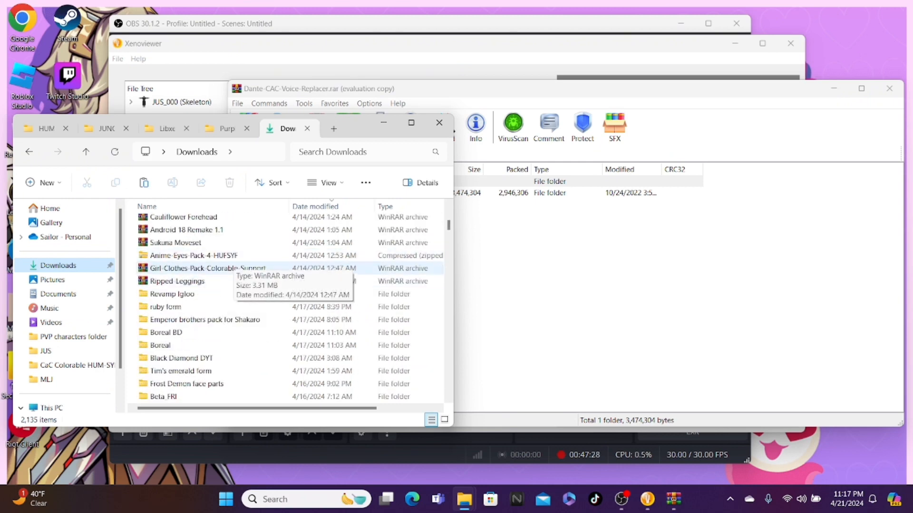
scroll(226, 281, down, 1)
double_click(226, 307)
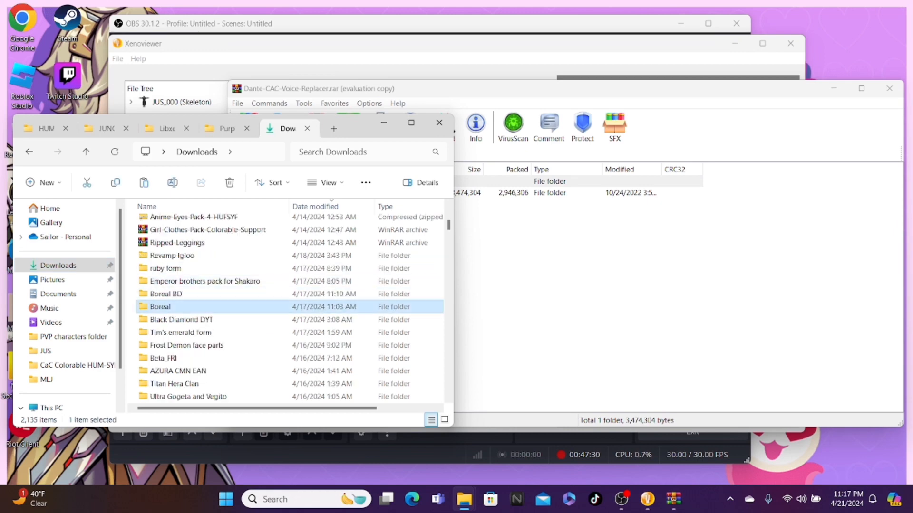
double_click(162, 316)
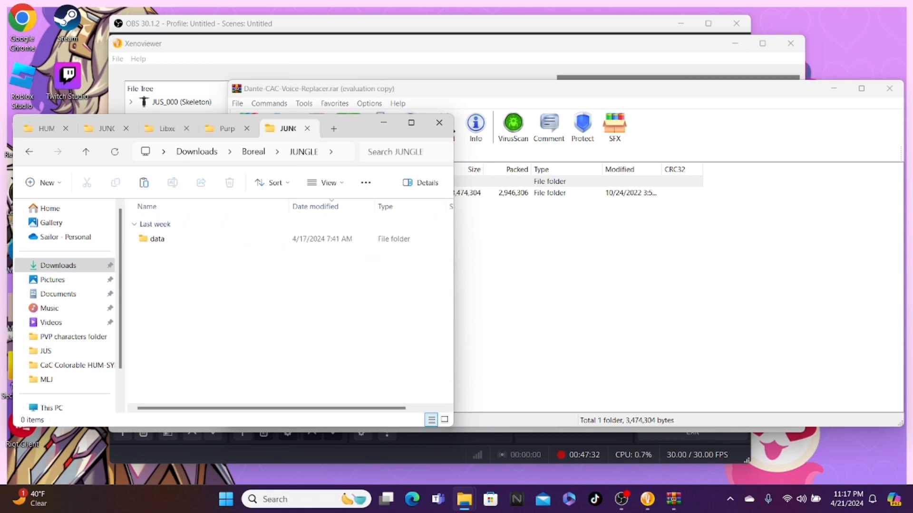
double_click(156, 239)
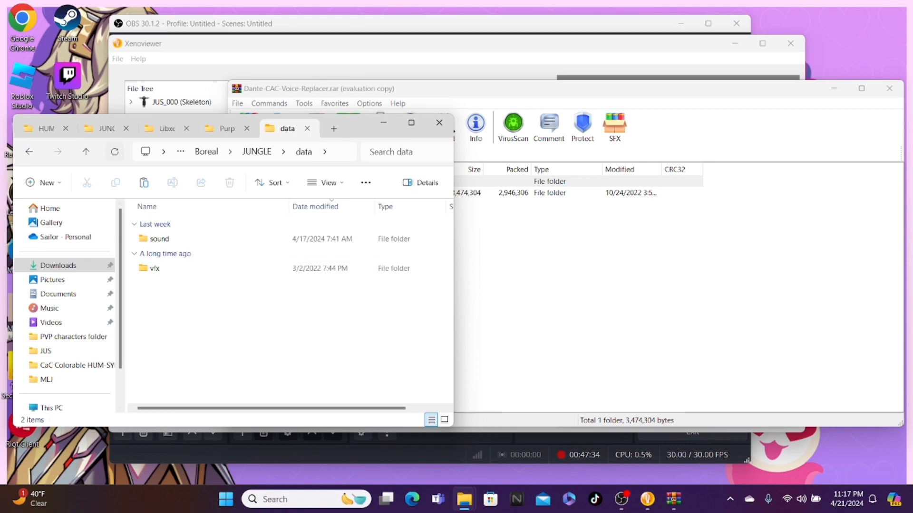
Step: Create a folder named sound inside the new mod's JUNGLE data folder and open it
click(106, 129)
double_click(156, 239)
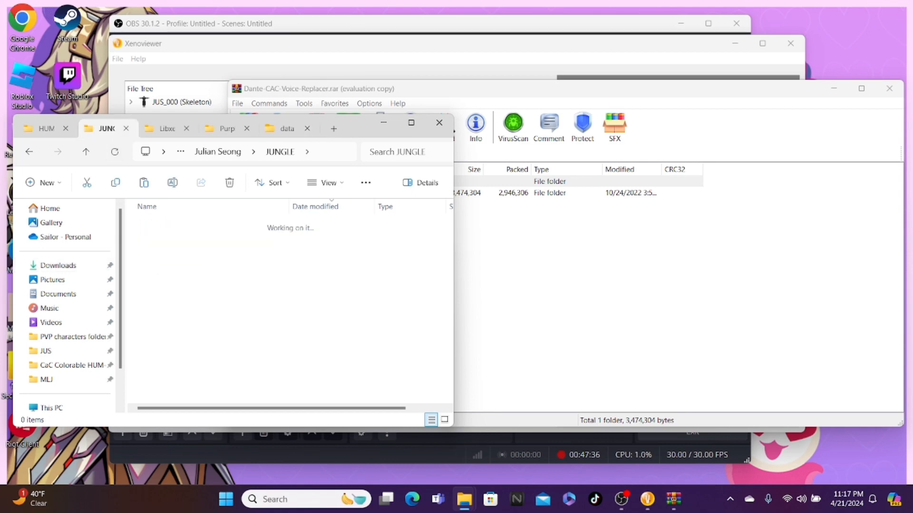
click(44, 183)
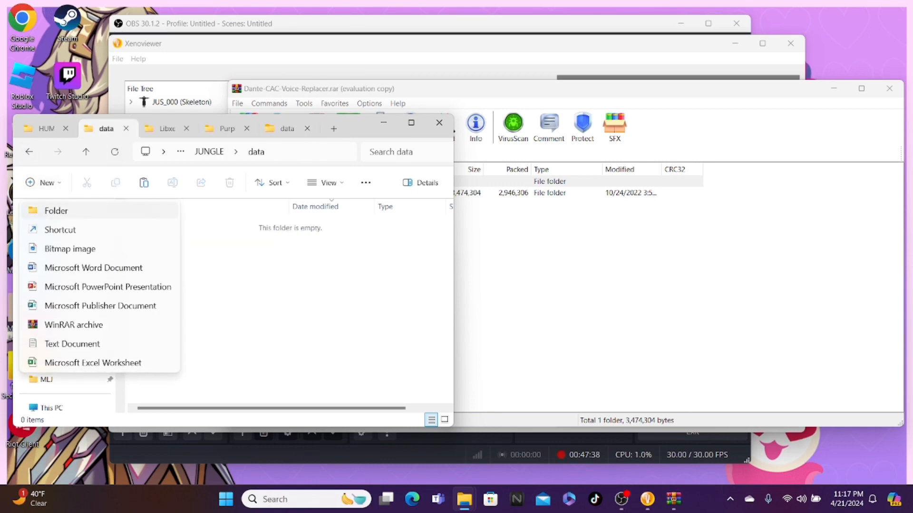
click(44, 208)
text(sound)
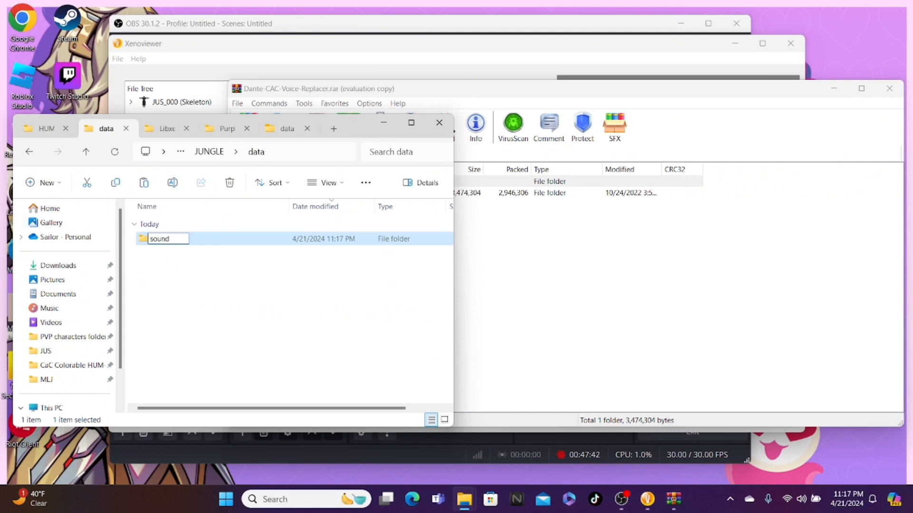
click(228, 285)
double_click(166, 239)
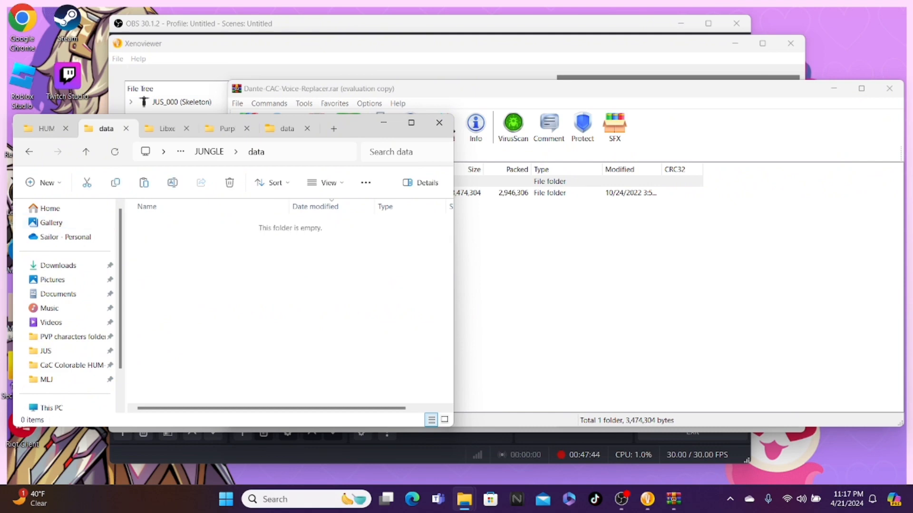
Step: Copy the VOX folder from the Dante-CAC-Voice-Replacer archive into the JUNGLE sound folder
click(537, 266)
click(265, 192)
right_click(265, 192)
click(304, 209)
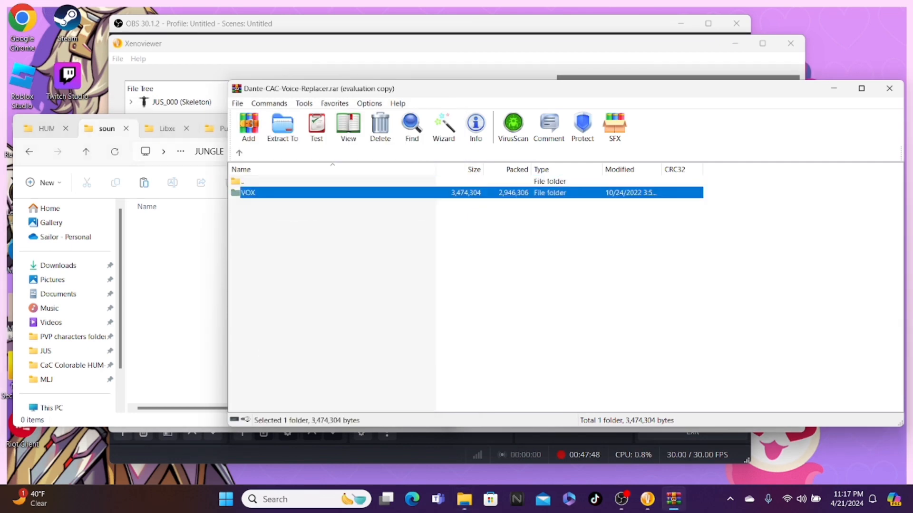
click(179, 264)
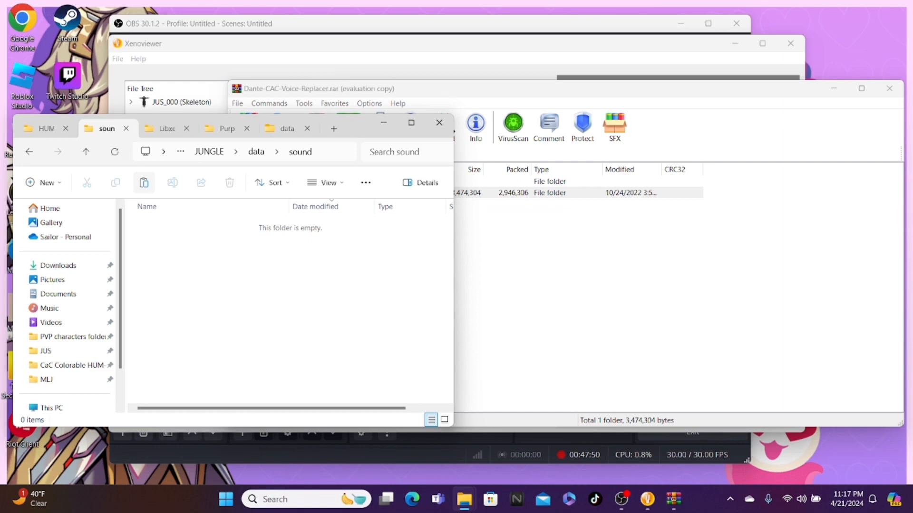
click(143, 182)
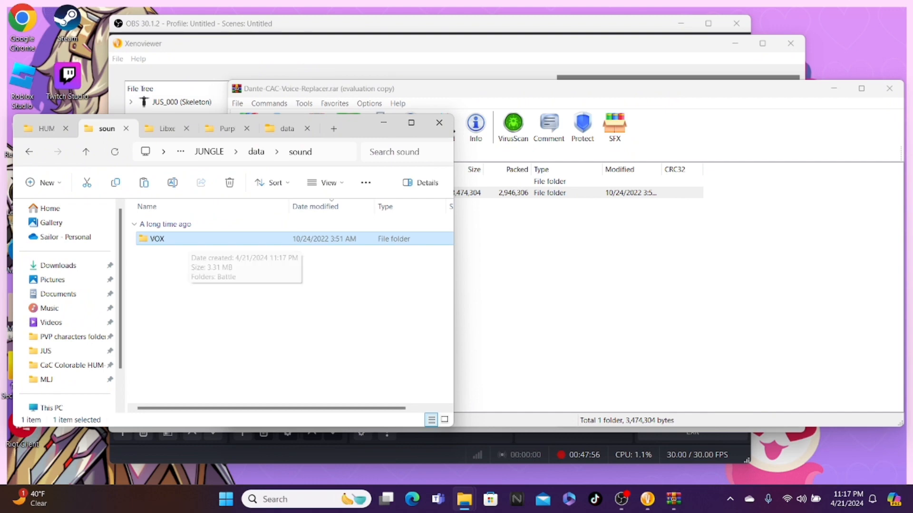
click(200, 281)
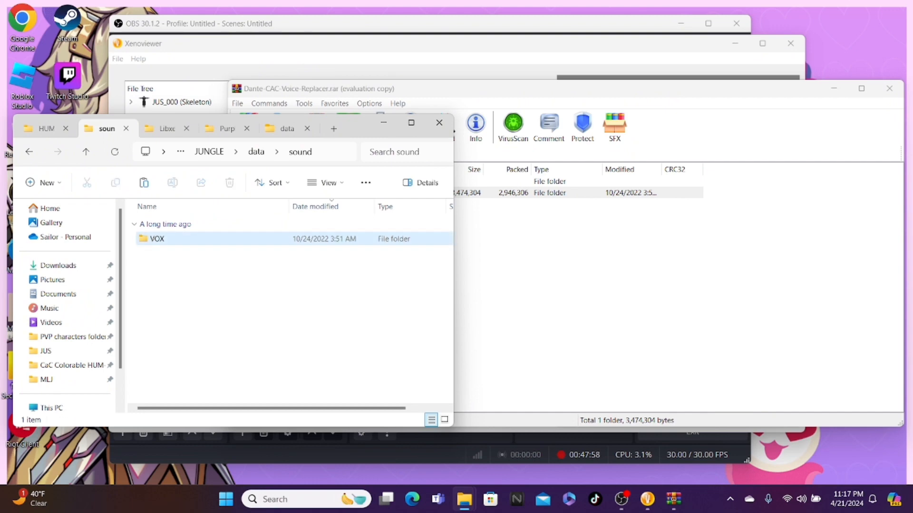
Step: Examine the acb voice files in the en folder under VOX, Battle and Skill
double_click(157, 239)
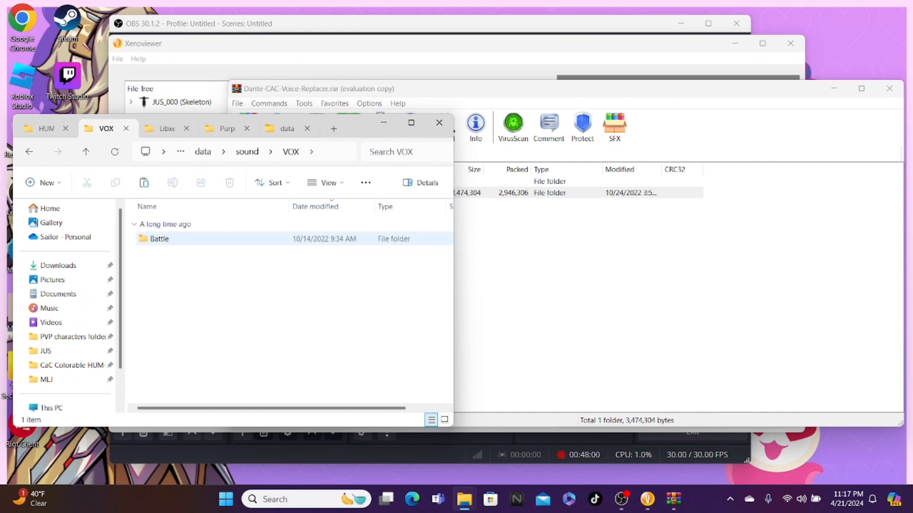
click(160, 239)
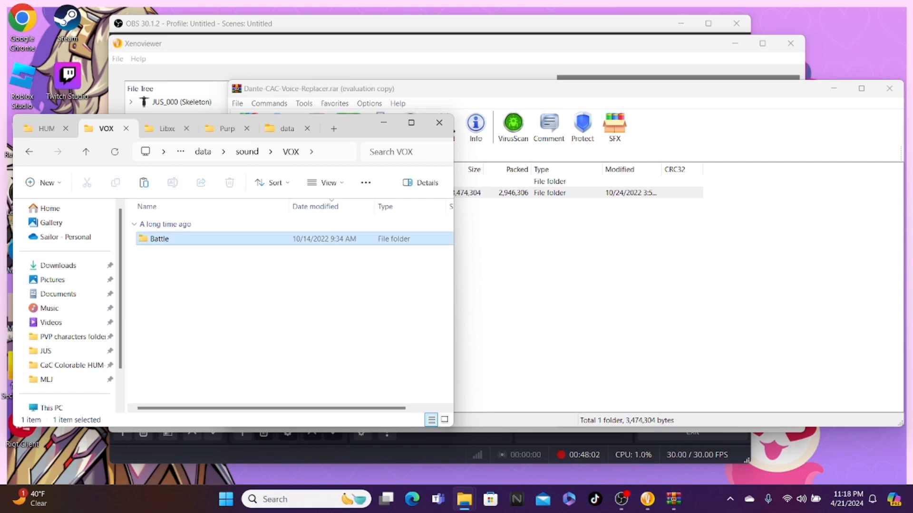
double_click(159, 239)
double_click(156, 238)
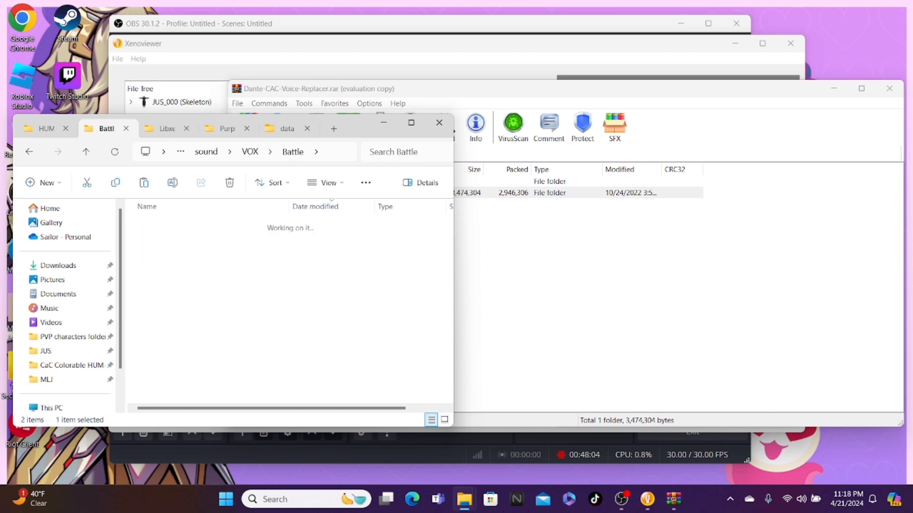
click(157, 238)
double_click(156, 239)
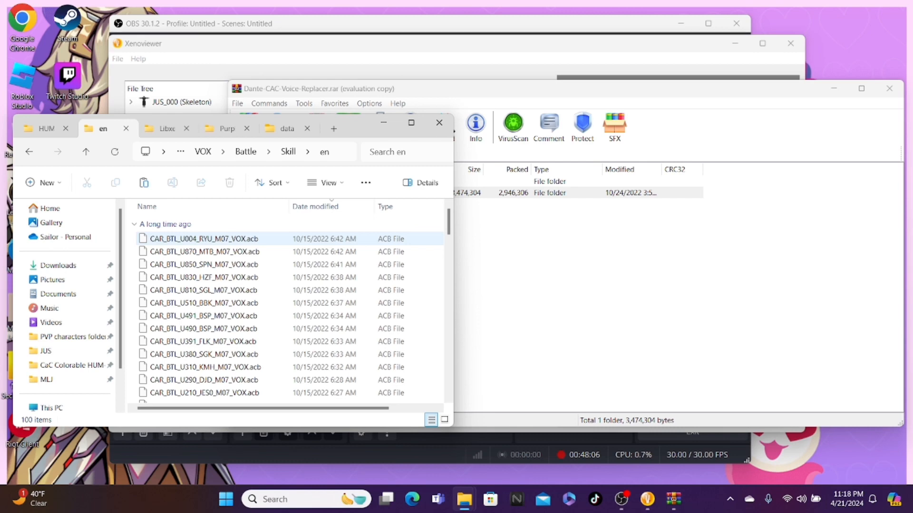
scroll(204, 294, down, 18)
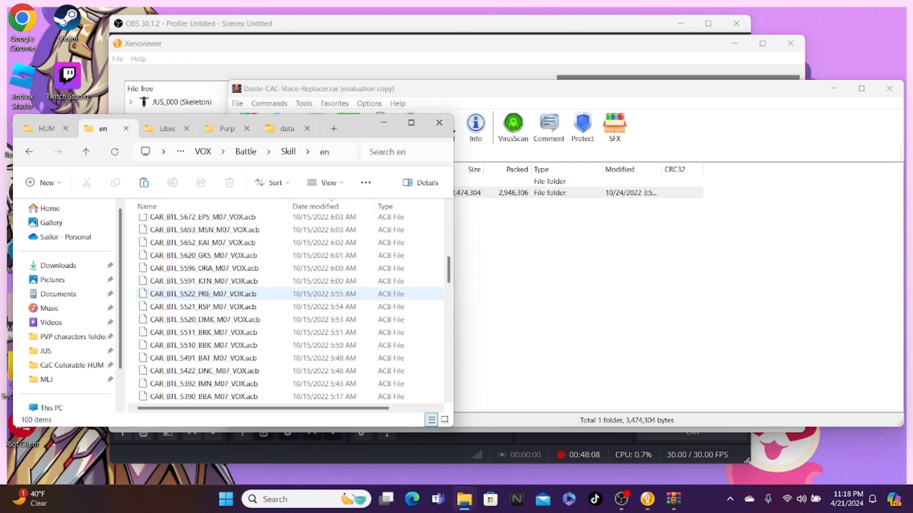
scroll(205, 292, up, 15)
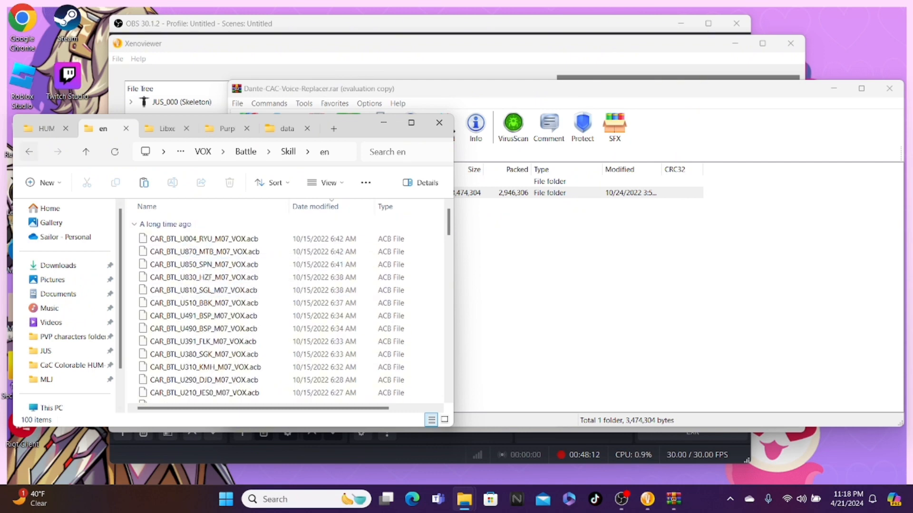
Step: Rename CAR_BTL_M07_VOX.acb in the Chara folder's en subfolder to CAR_BTL_JUS_VOX.acb
key(alt+Up)
key(alt+Up)
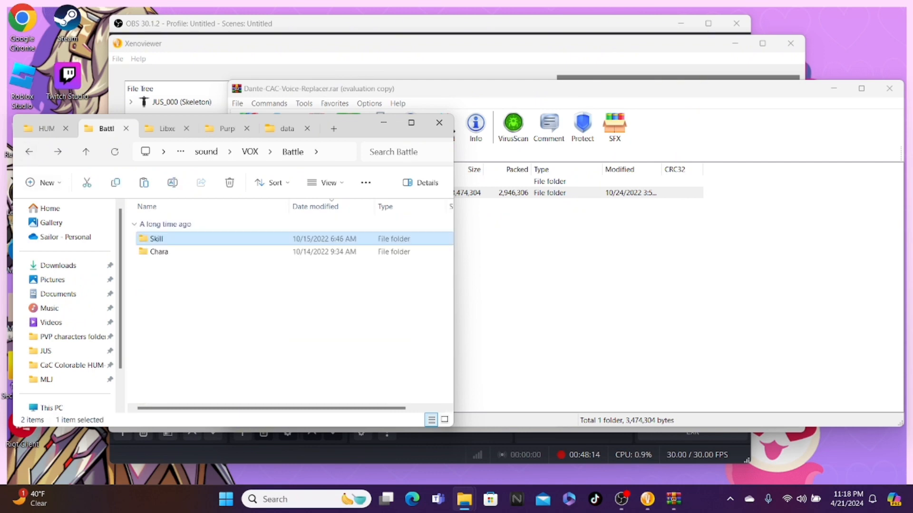
key(Down)
key(Return)
key(Return)
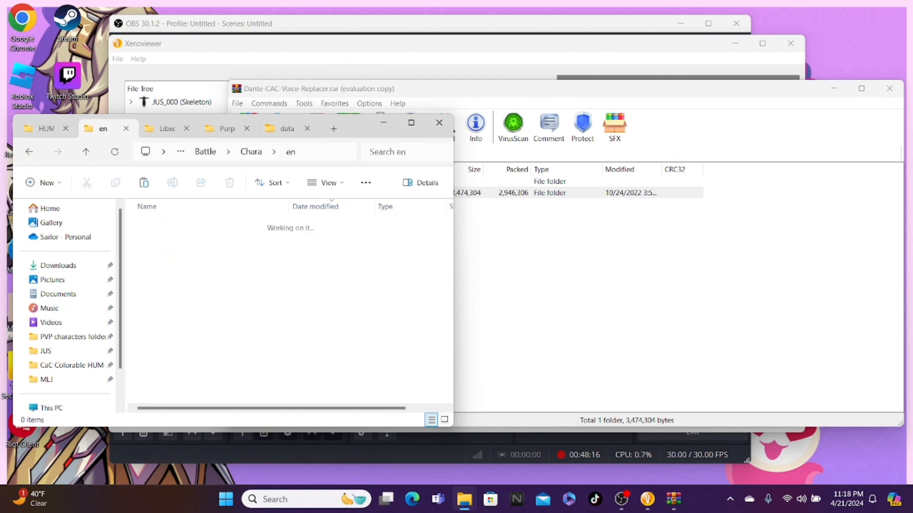
key(F2)
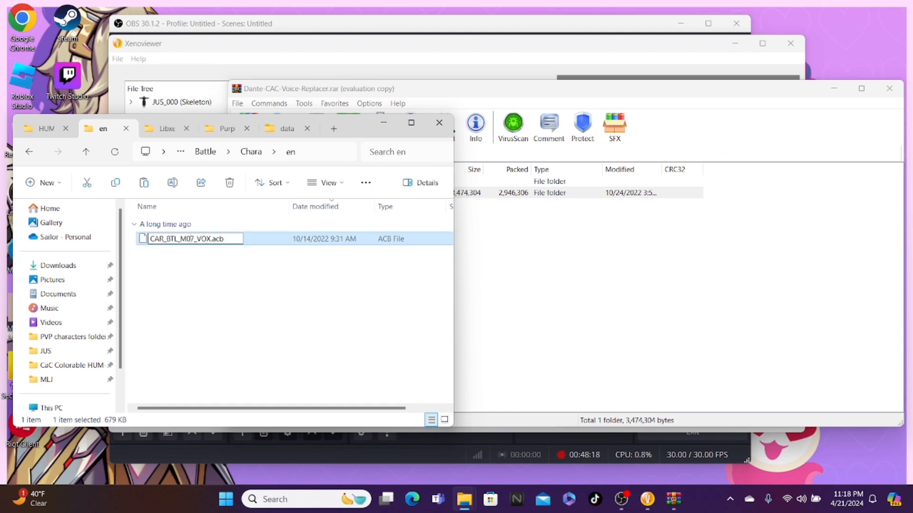
key(BackSpace)
key(BackSpace)
key(BackSpace)
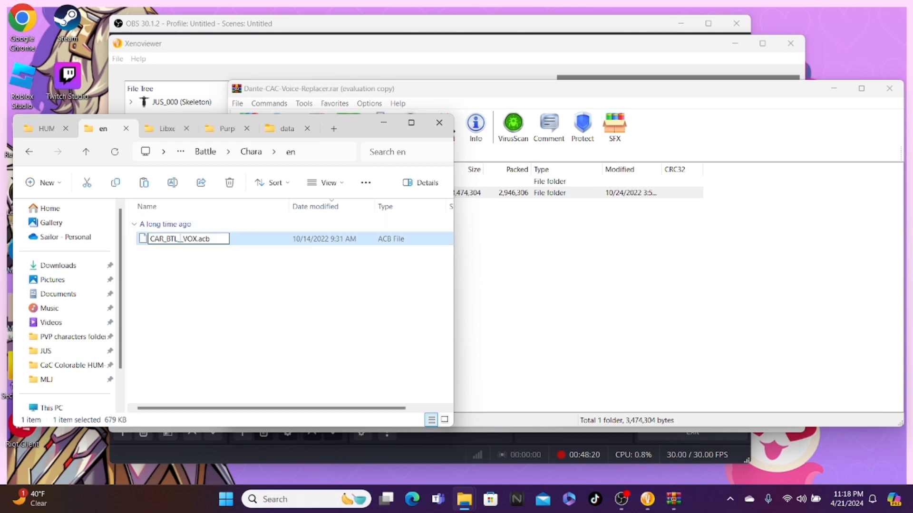
text(JUS_)
key(Return)
key(BackSpace)
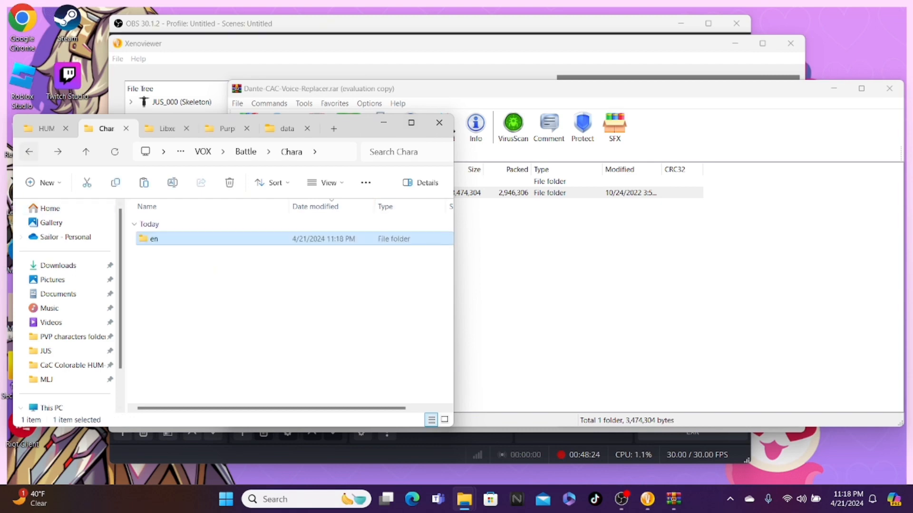
Step: Open the en folder inside Battle's Skill folder and open the first voice file's name for editing
click(29, 151)
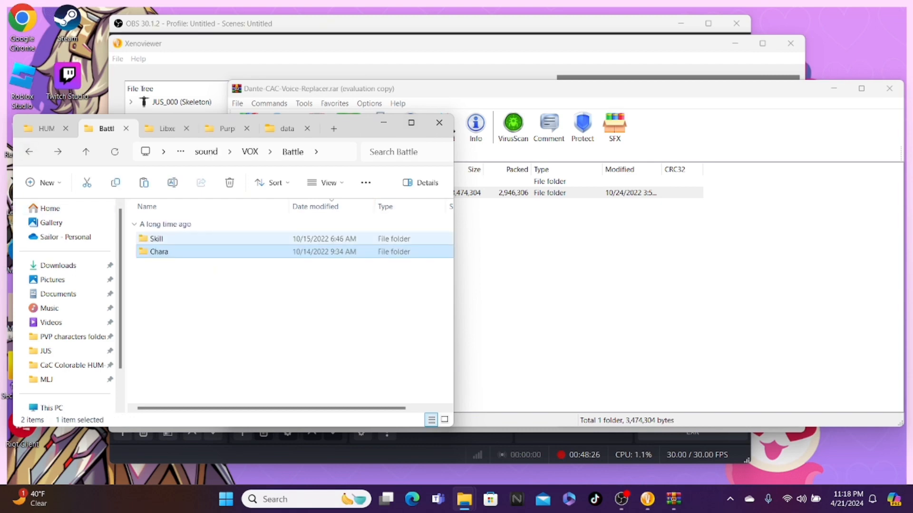
click(157, 239)
double_click(157, 239)
double_click(157, 239)
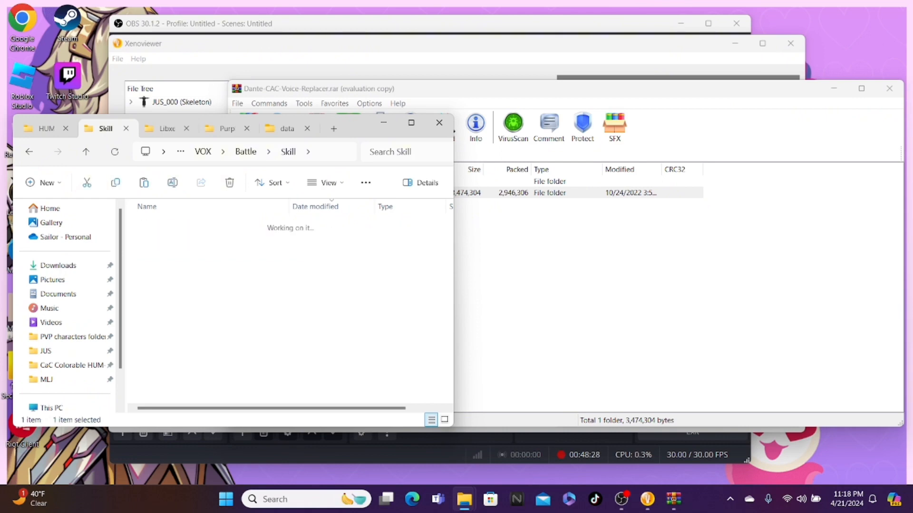
click(240, 240)
click(230, 239)
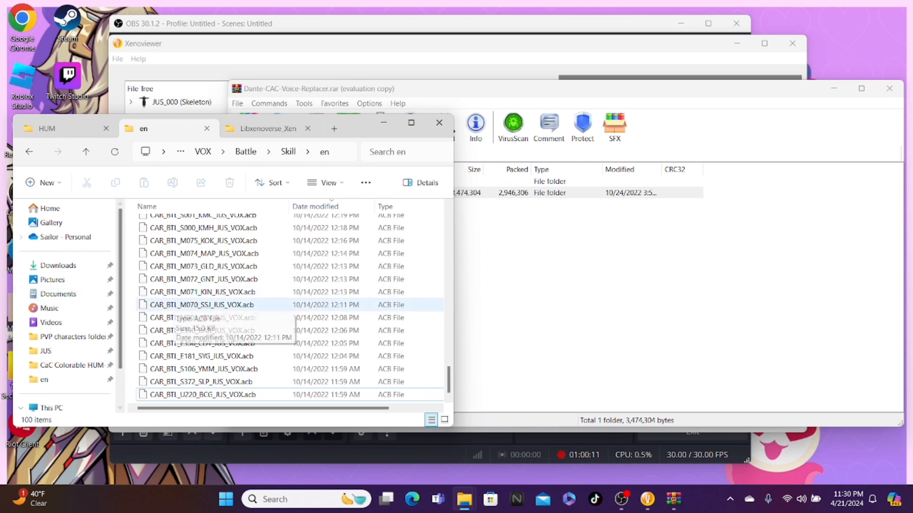
Step: Check the names of all voice files in the Skill folder's en subfolder for the JUS code
scroll(153, 288, up, 12)
scroll(153, 285, up, 14)
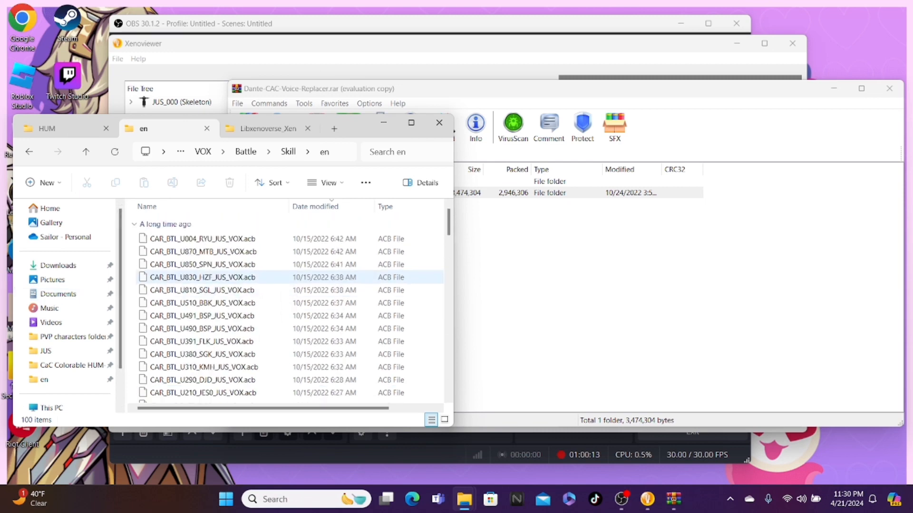
scroll(153, 245, down, 16)
scroll(200, 243, down, 10)
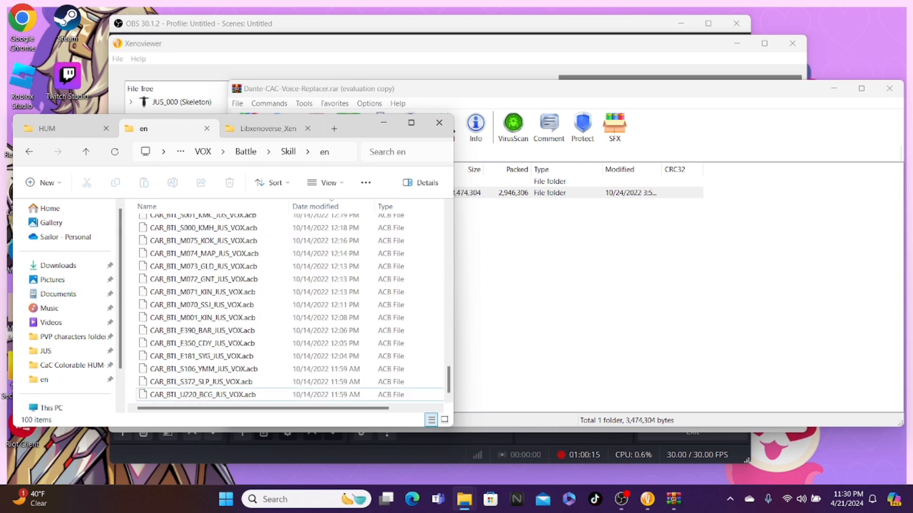
Step: Go back out of the JUNGLE folder tree, open the sibling JUS character folder, and close the Dante-CAC-Voice-Replacer archive
click(29, 152)
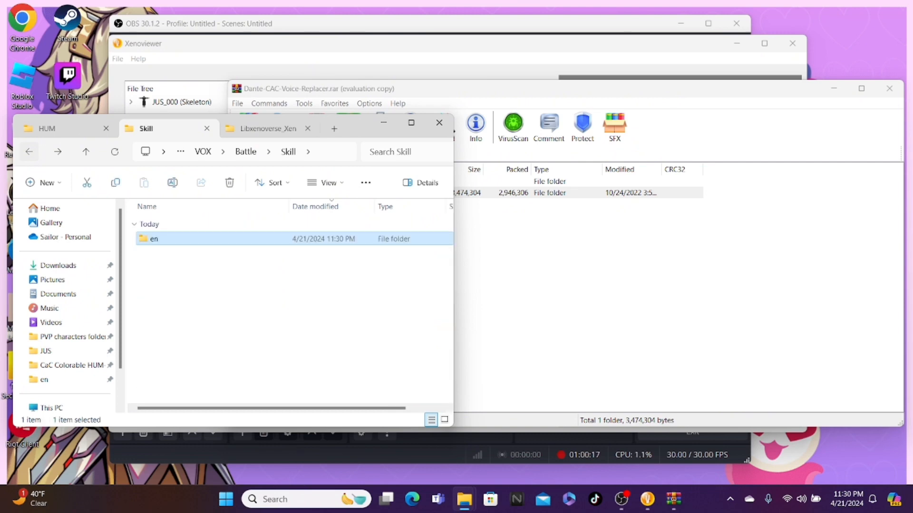
click(29, 152)
click(29, 152)
click(29, 151)
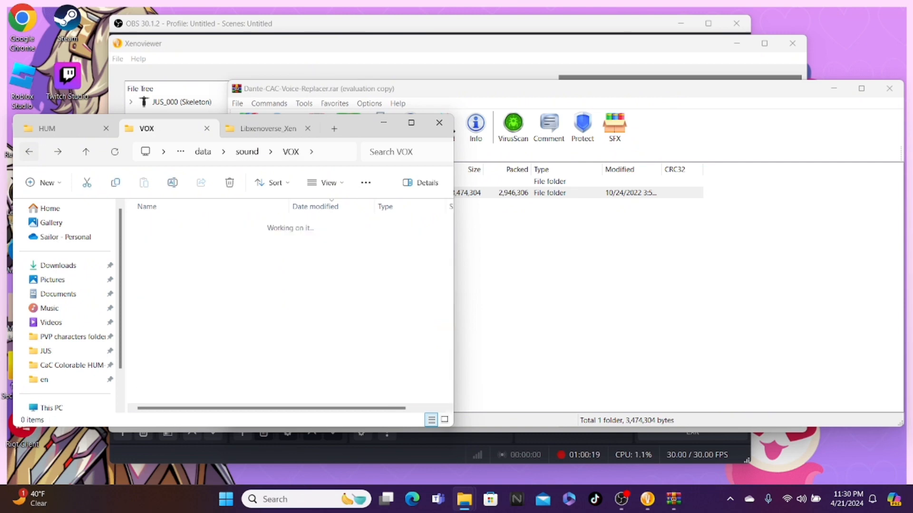
click(29, 152)
click(29, 151)
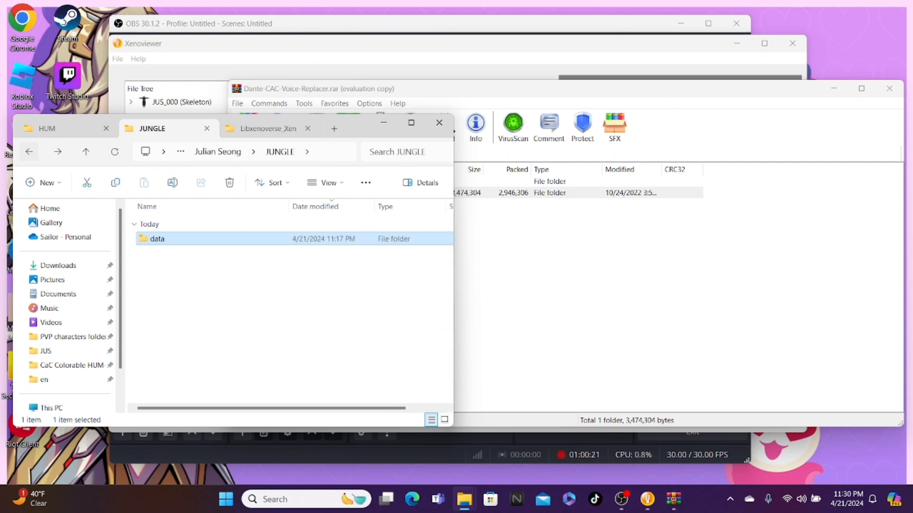
click(29, 152)
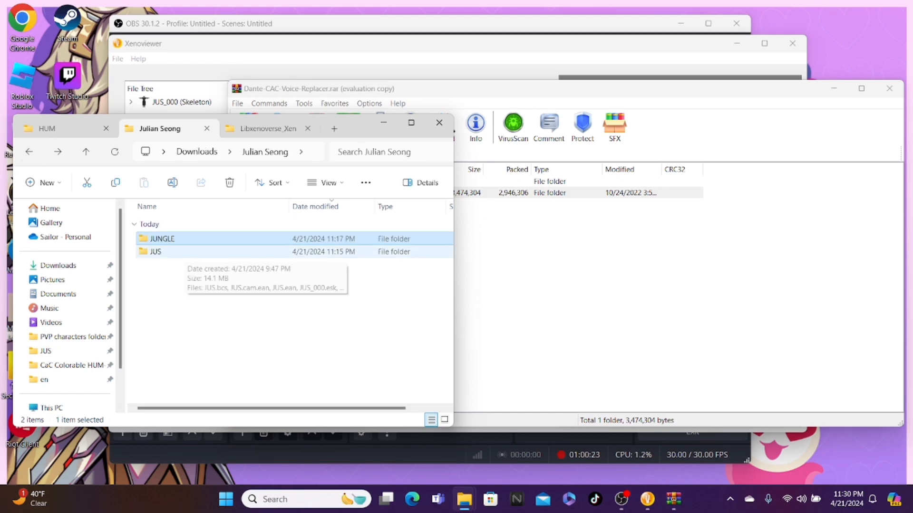
double_click(156, 251)
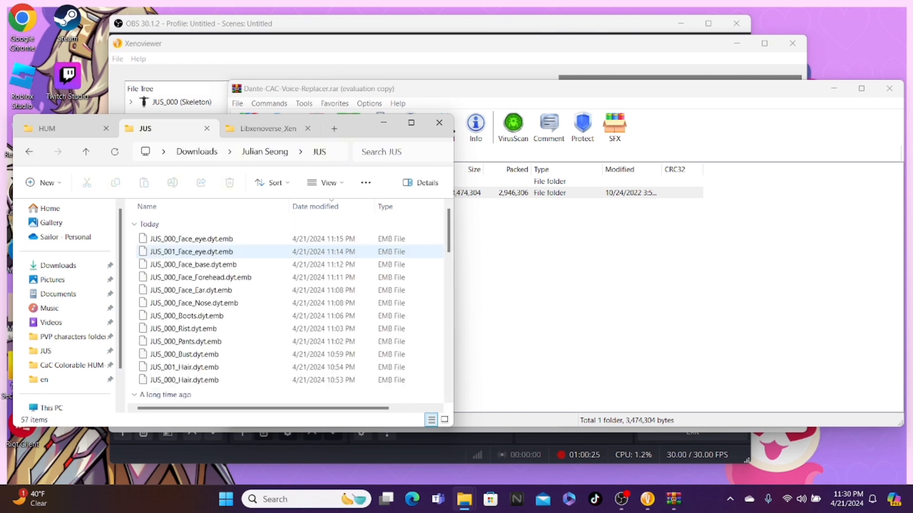
click(589, 266)
click(889, 89)
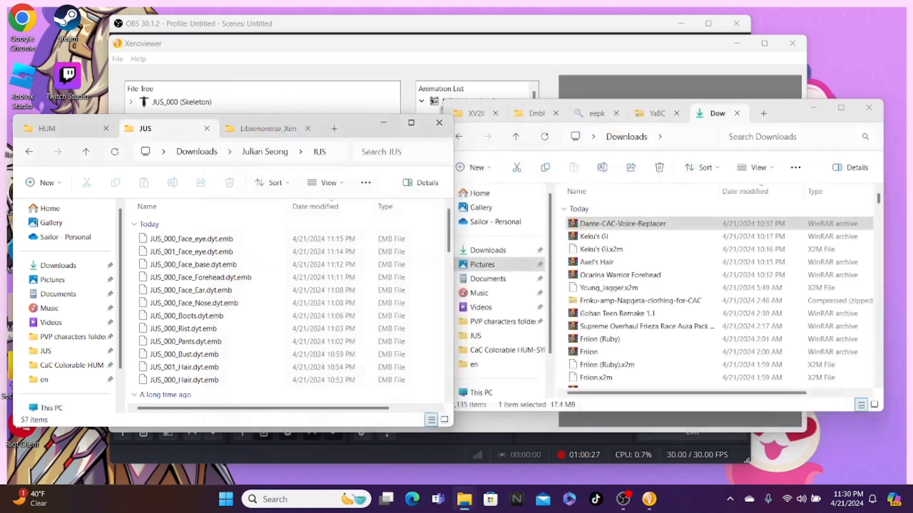
Step: Launch YaBCS Organizer from the zipped YaBCS.Organizer folder without extracting it, allowing the unrecognized app to run anyway
click(658, 114)
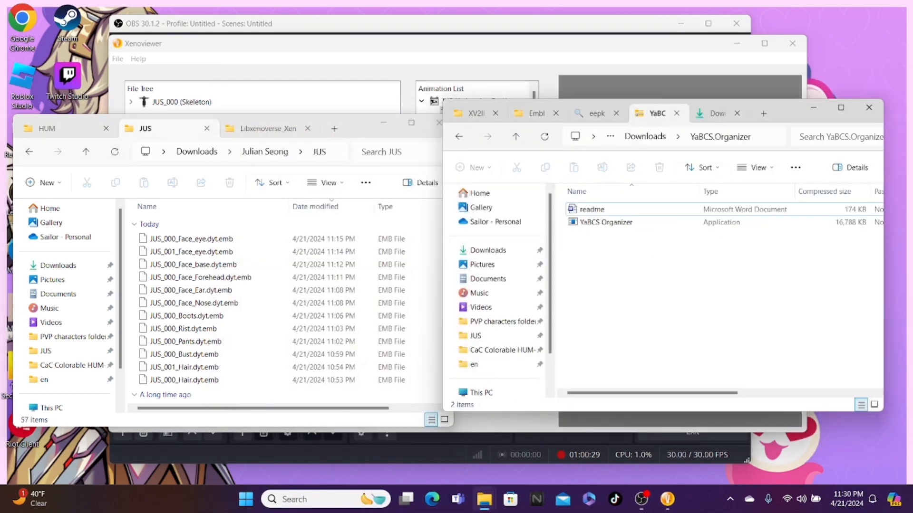
scroll(194, 333, down, 5)
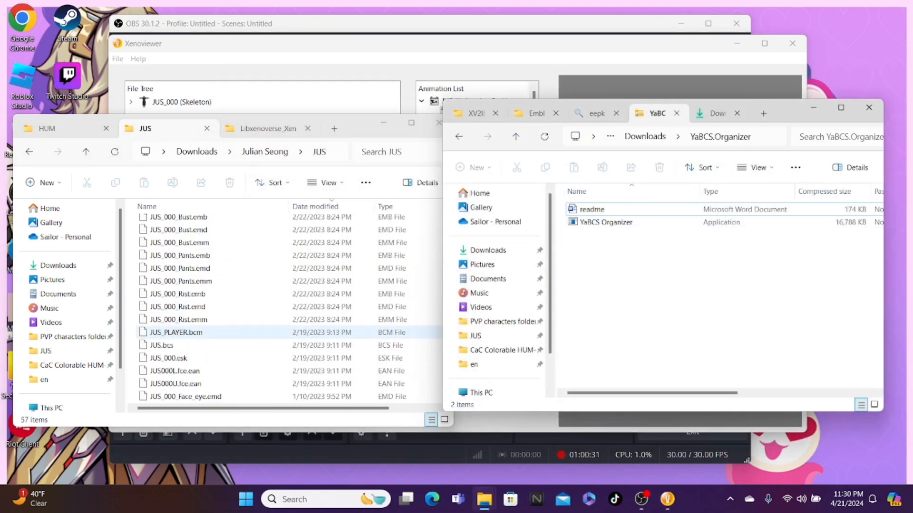
scroll(194, 330, up, 4)
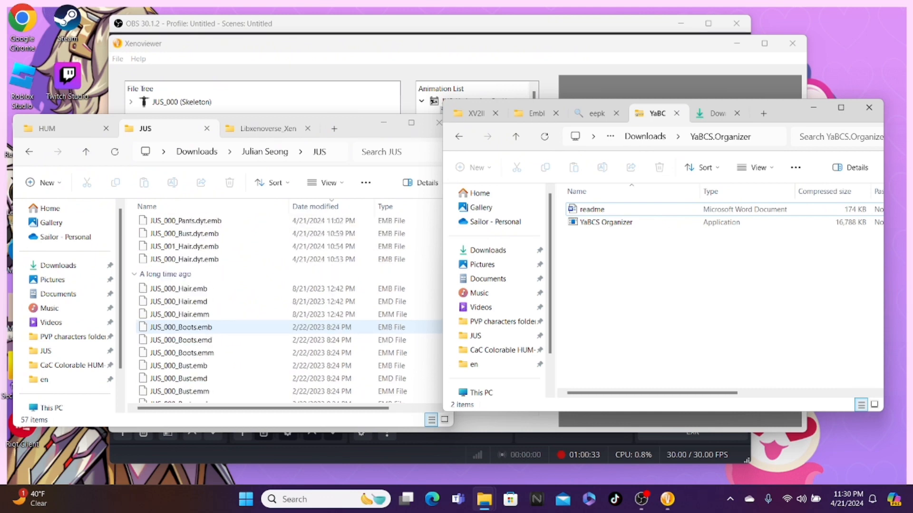
scroll(195, 328, up, 3)
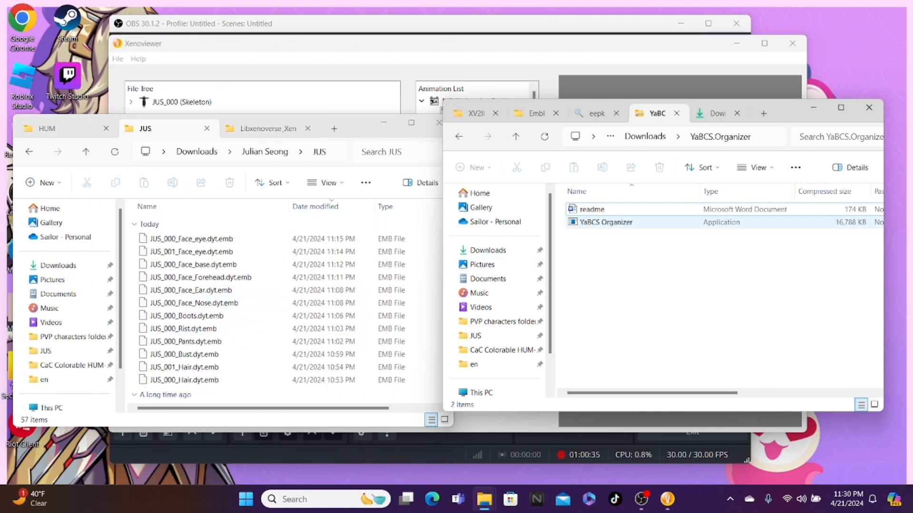
double_click(606, 222)
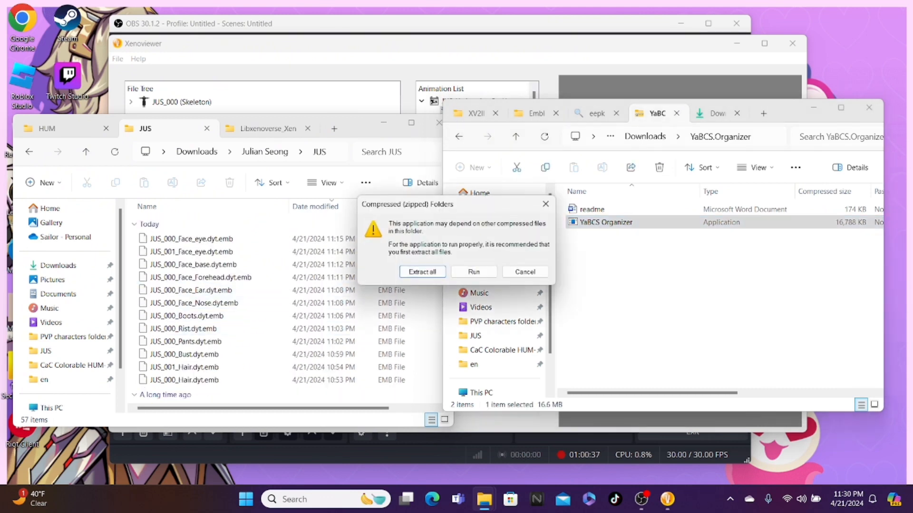
click(474, 271)
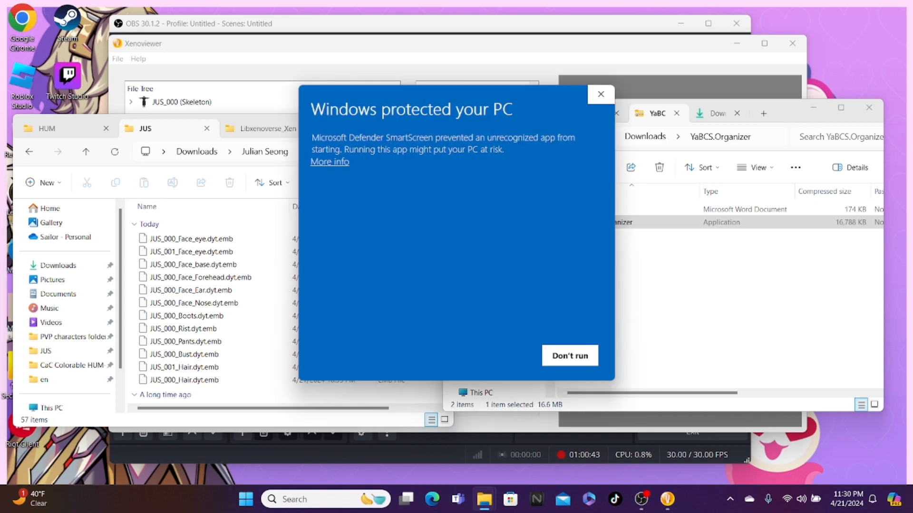
click(330, 162)
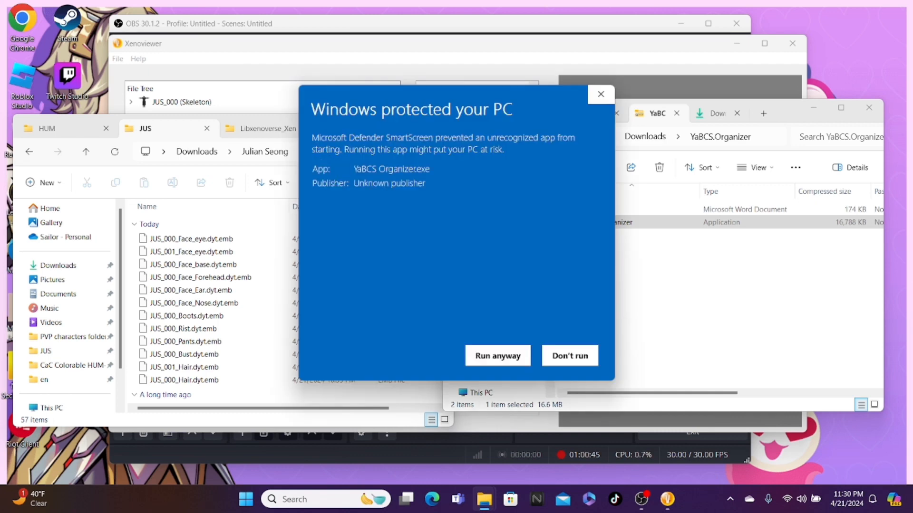
click(498, 356)
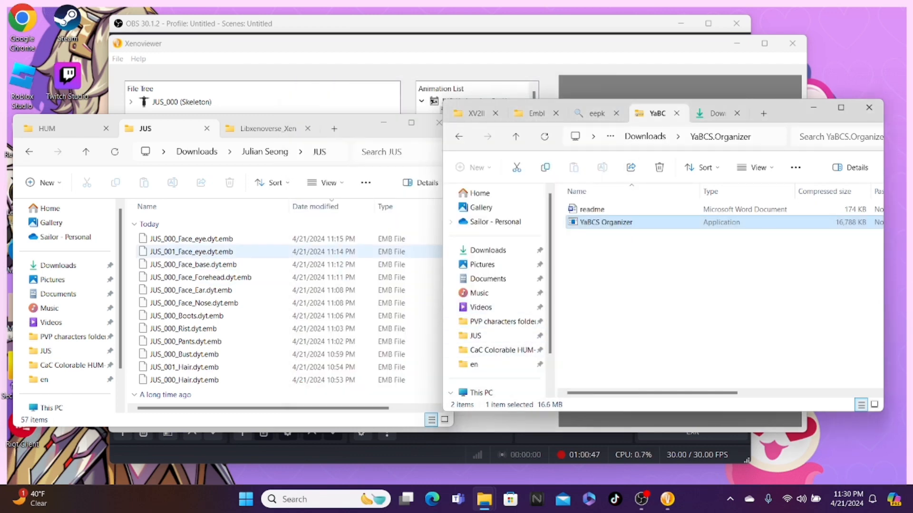
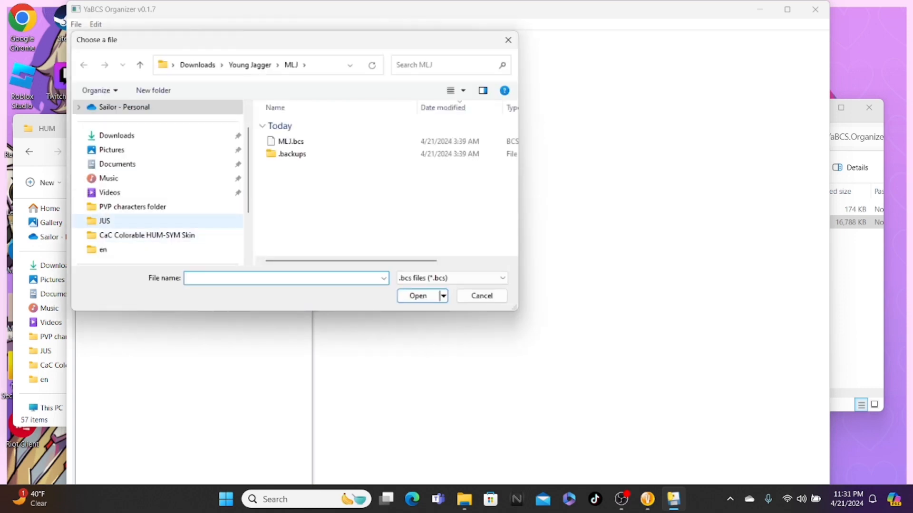
Step: Load JUS.bcs from the JUS folder into YaBCS Organizer and maximize its window
click(104, 221)
click(290, 142)
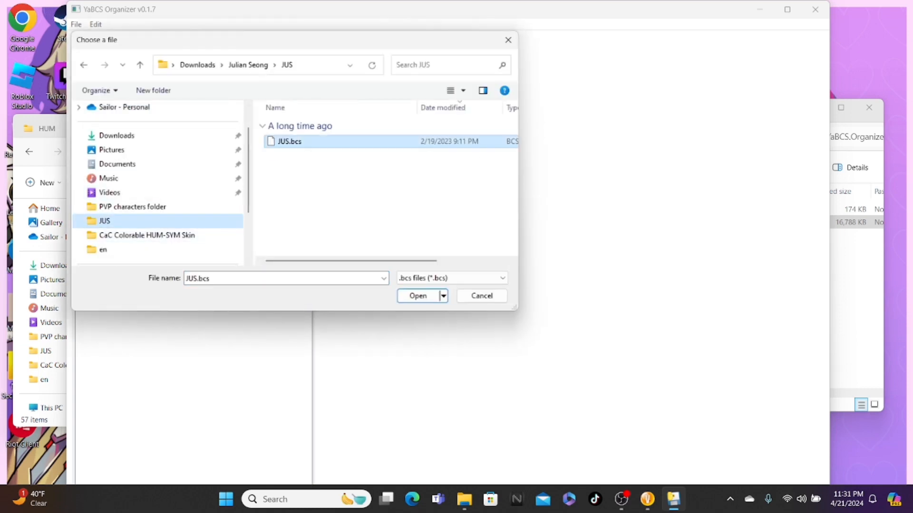
click(418, 296)
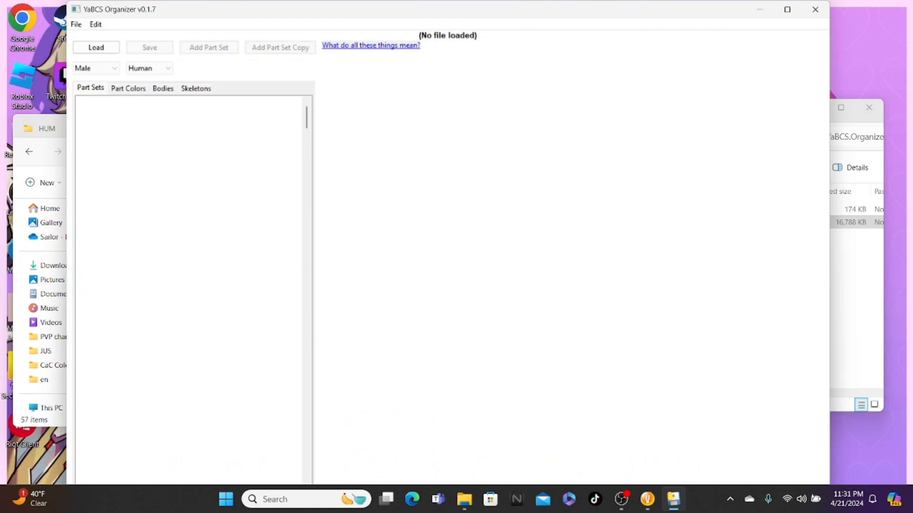
click(787, 9)
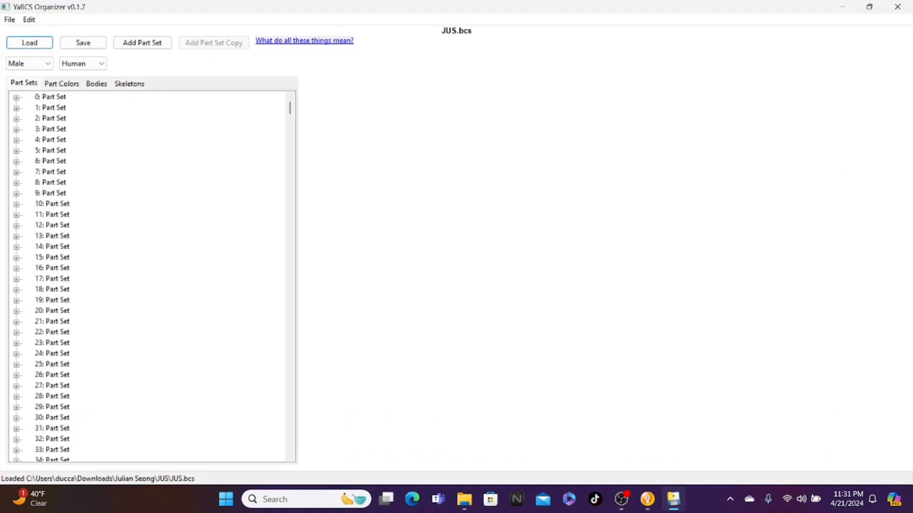
Step: Delete part sets 1 through 958 from JUS.bcs, keeping only part set 0
click(51, 108)
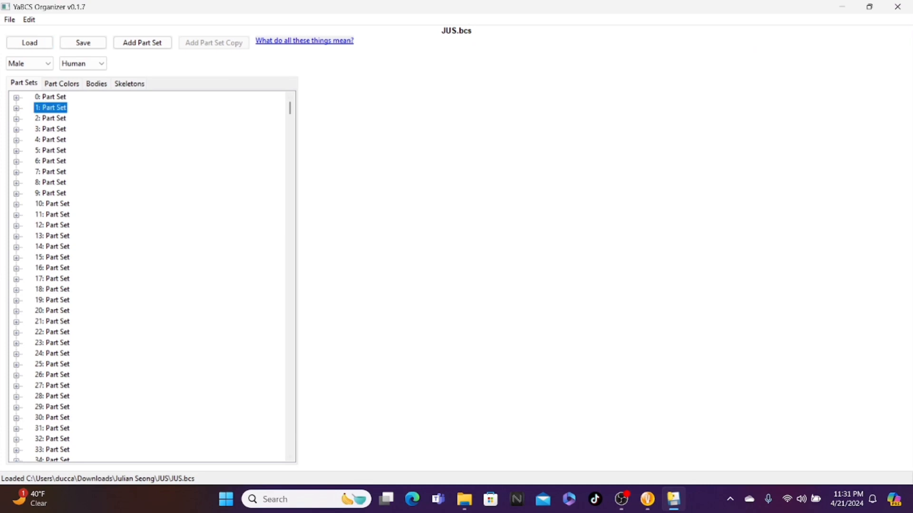
drag(290, 108, 290, 446)
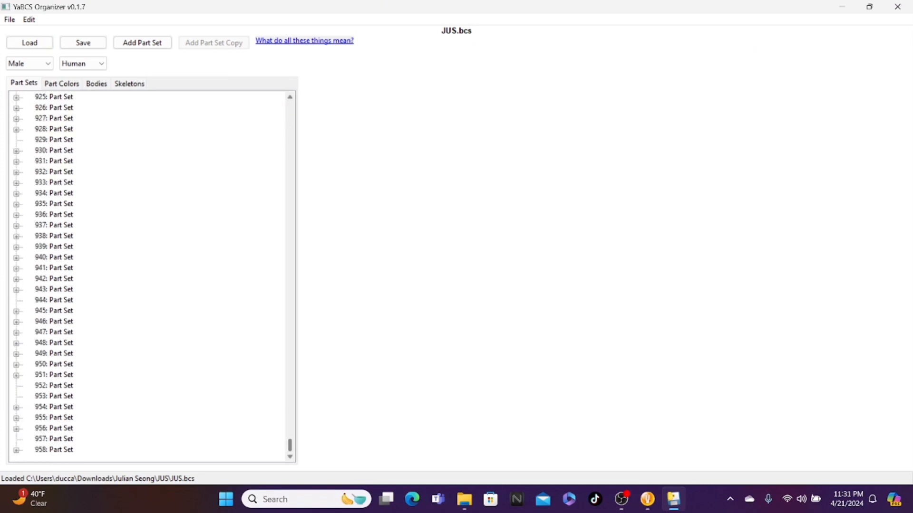
shift+click(53, 440)
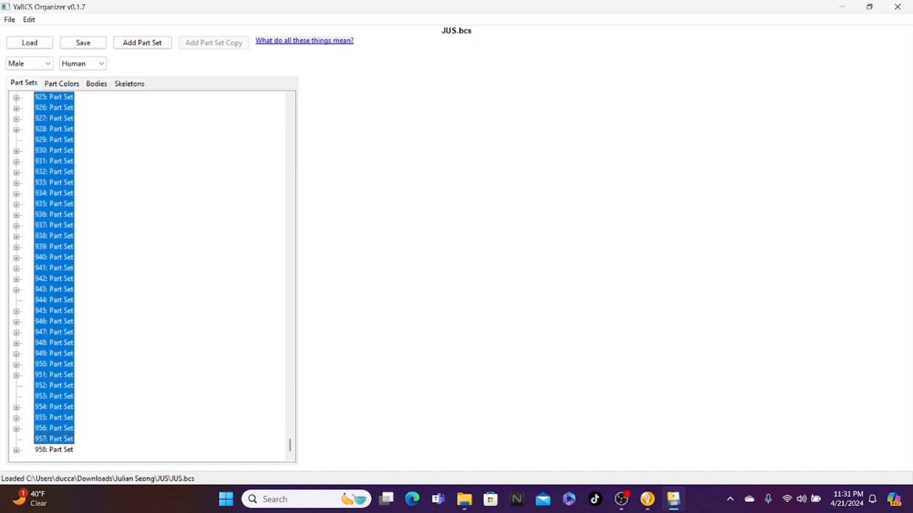
click(17, 450)
shift+click(54, 439)
right_click(55, 439)
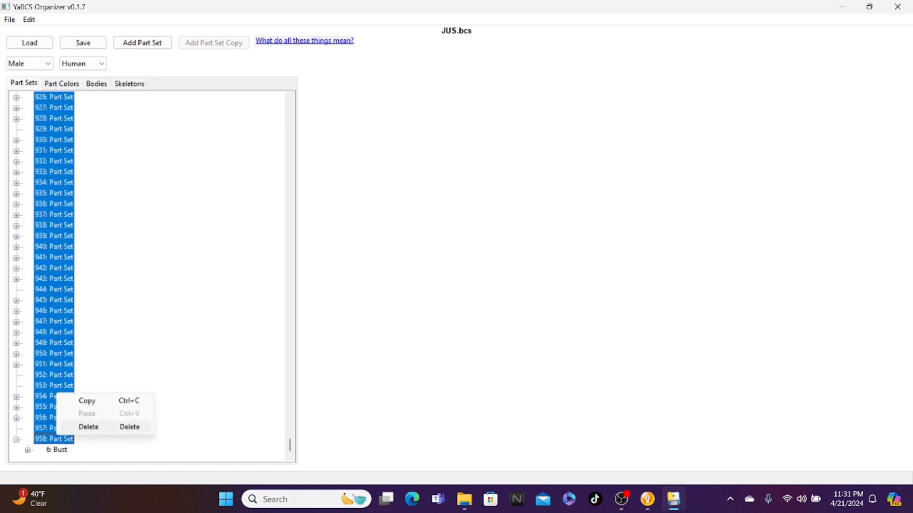
click(91, 427)
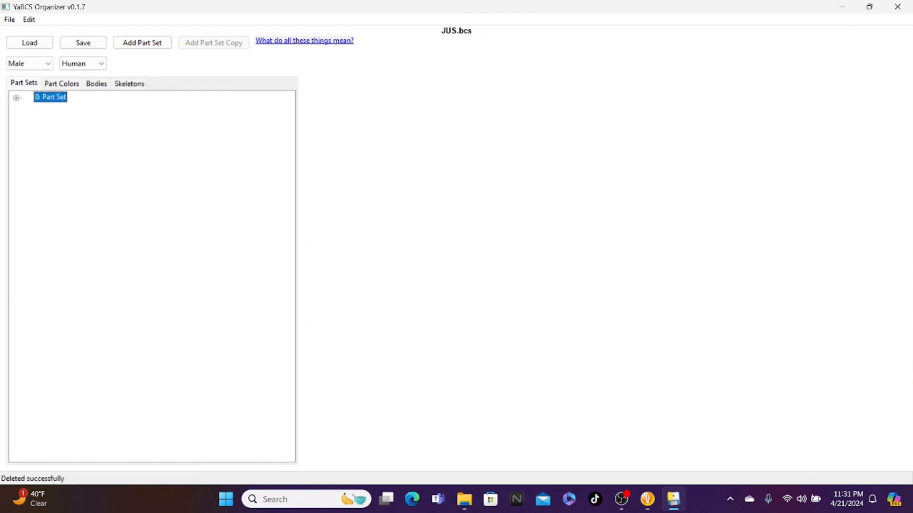
Step: Restore the window size, expand part set 0 and delete the Color Selectors under its Eye Base part
click(869, 6)
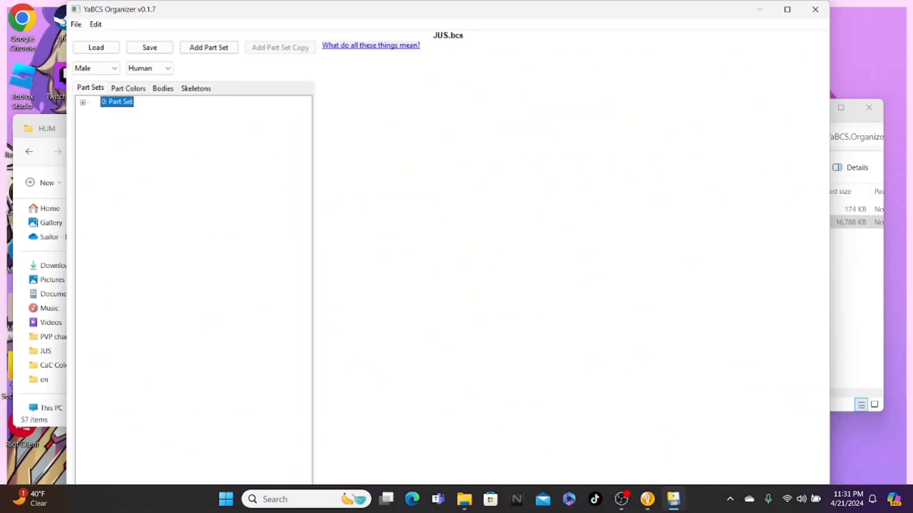
click(83, 102)
click(94, 134)
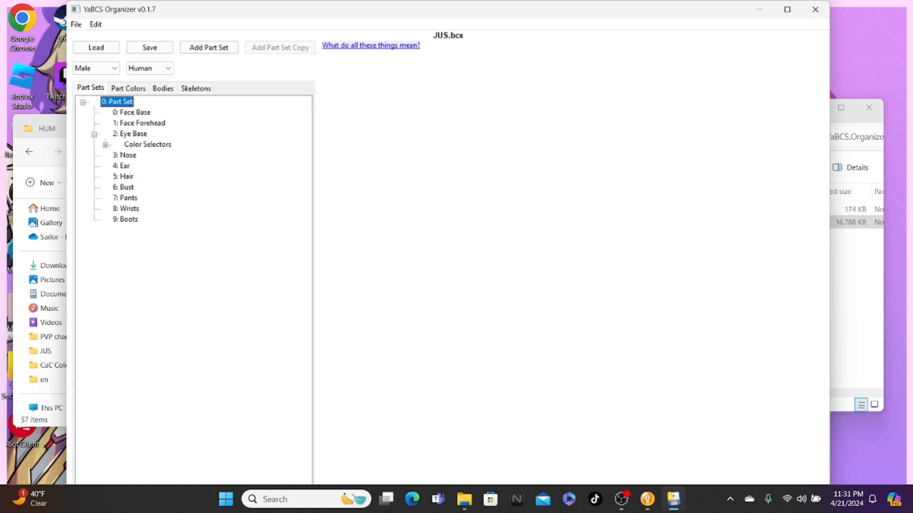
right_click(133, 145)
click(152, 220)
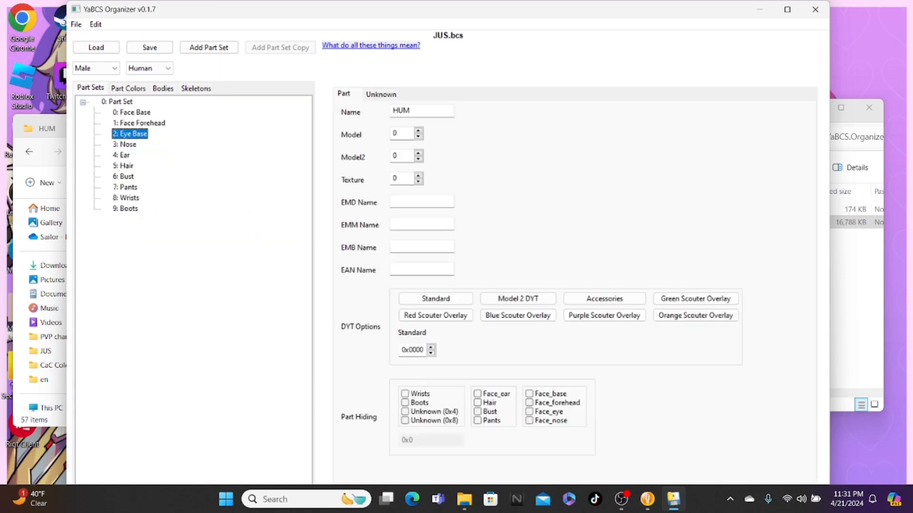
Step: Clear the Face Base part's EAN name and set its name to JUS
click(118, 102)
click(131, 113)
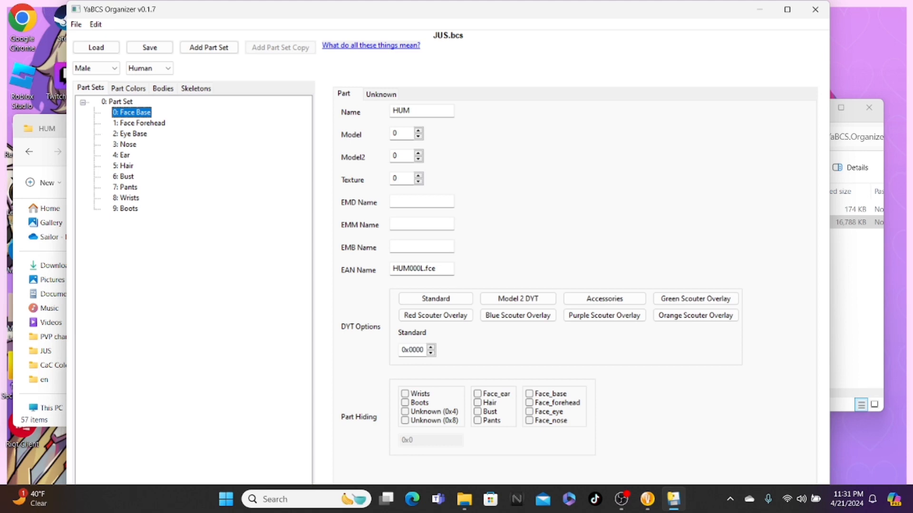
double_click(414, 269)
key(BackSpace)
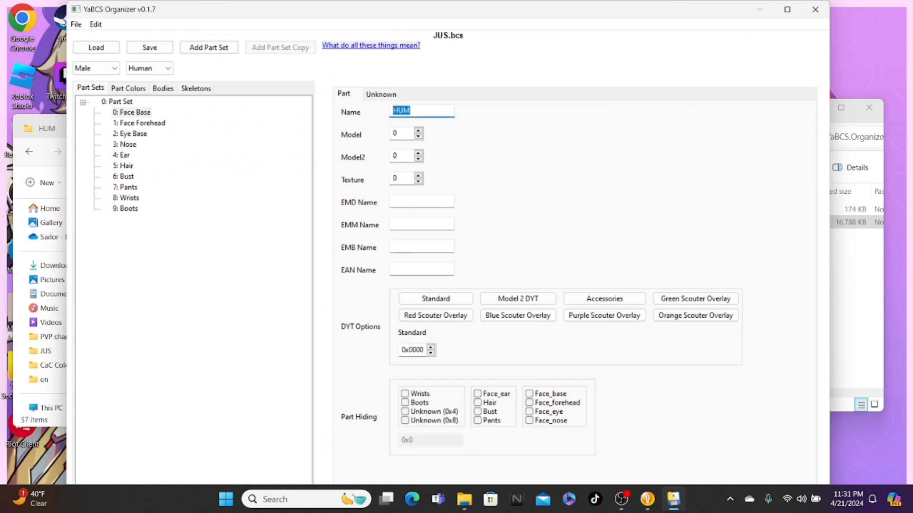
text(JUS)
Step: Set the Face Forehead part's name to JUS and clear its EMB and EAN names
click(139, 123)
double_click(398, 111)
text(JUS)
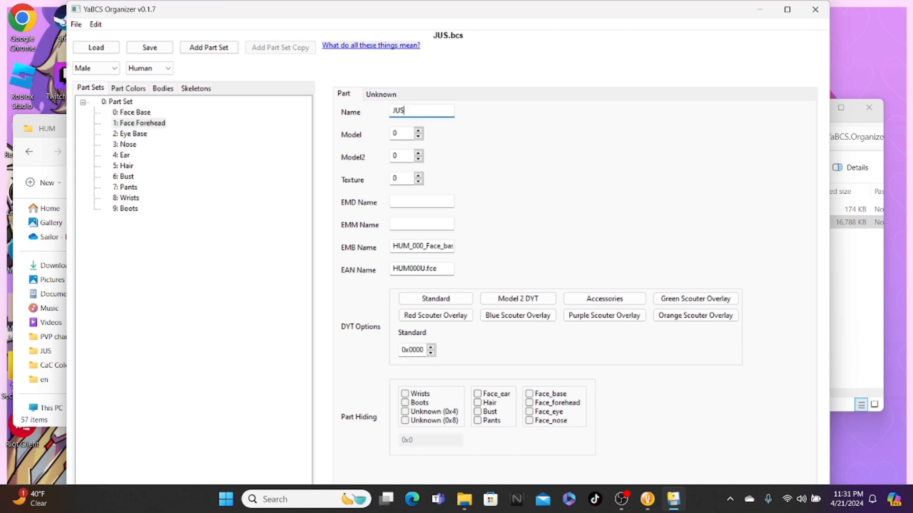
double_click(422, 246)
key(BackSpace)
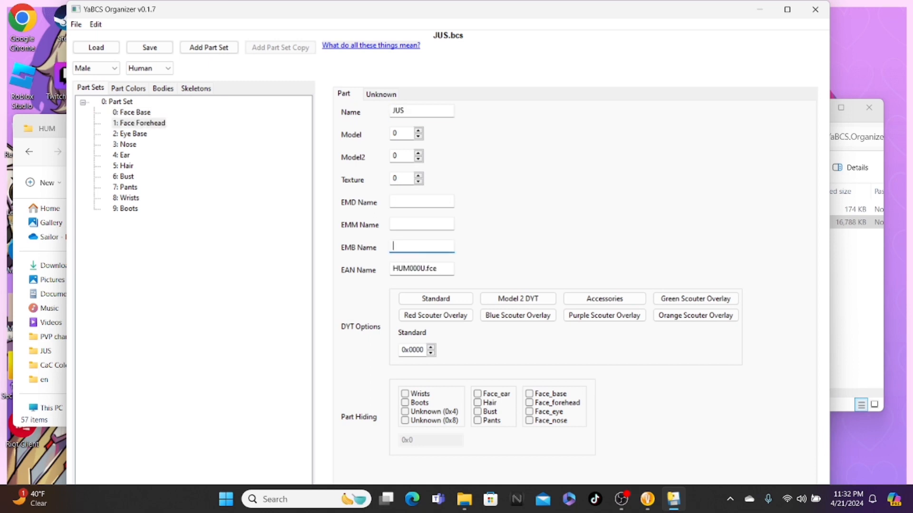
key(Tab)
key(BackSpace)
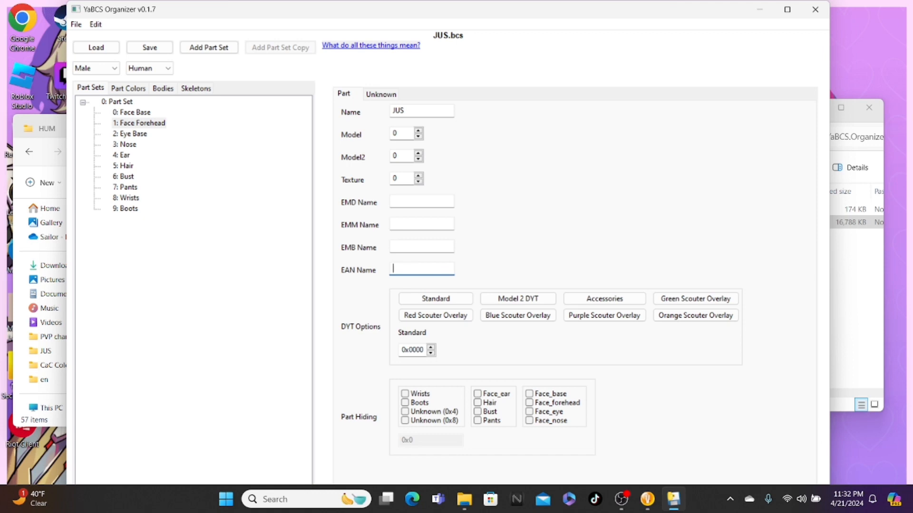
Step: Set the Eye Base part's name to JUS
click(130, 134)
double_click(400, 110)
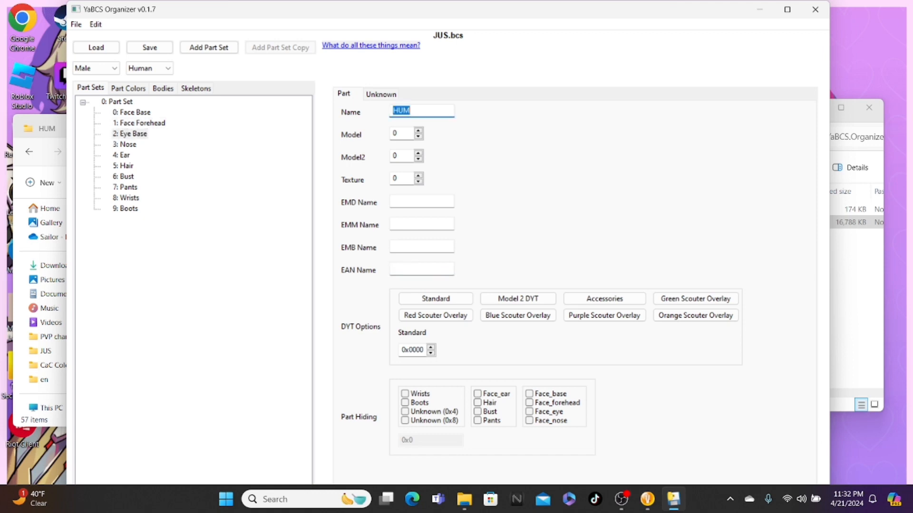
text(JUS)
Step: Set the Nose part's name to JUS and clear its EMB name
click(128, 144)
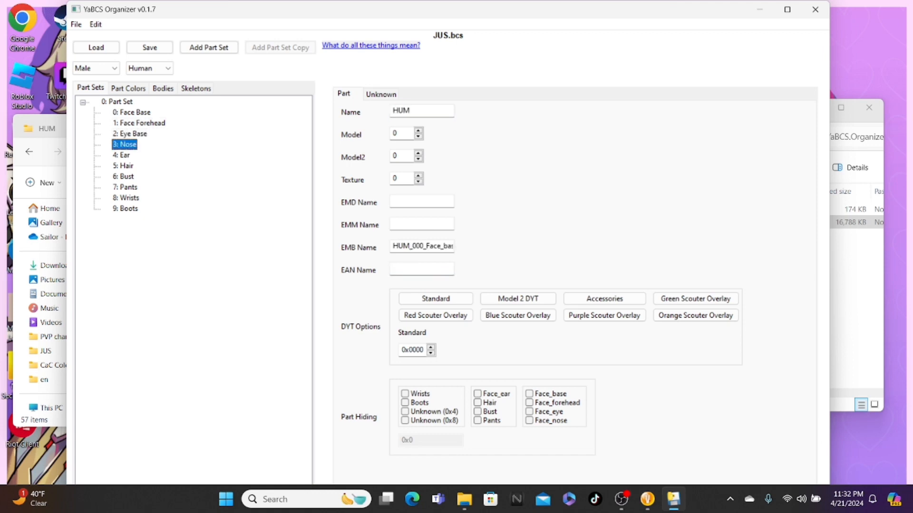
double_click(400, 111)
text(JUS)
double_click(422, 246)
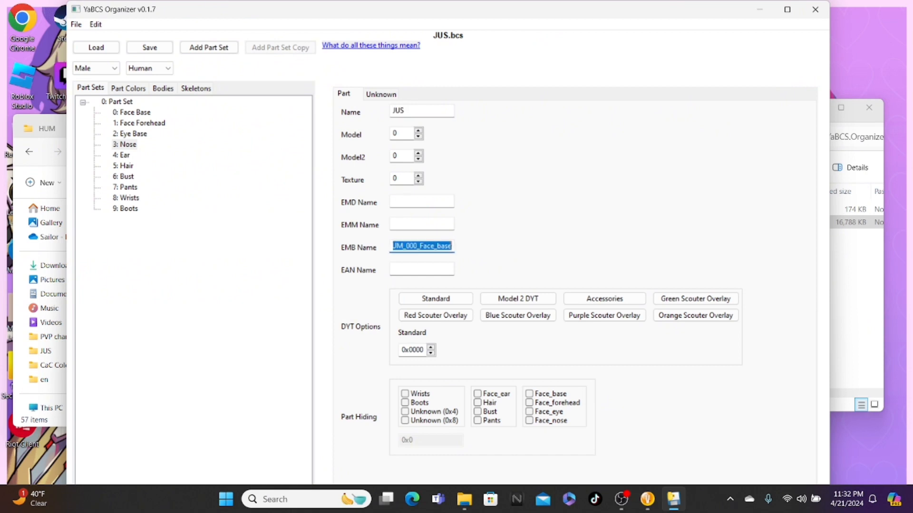
key(BackSpace)
Step: Set the Ear part's name to JUS and clear its EMB name
click(124, 155)
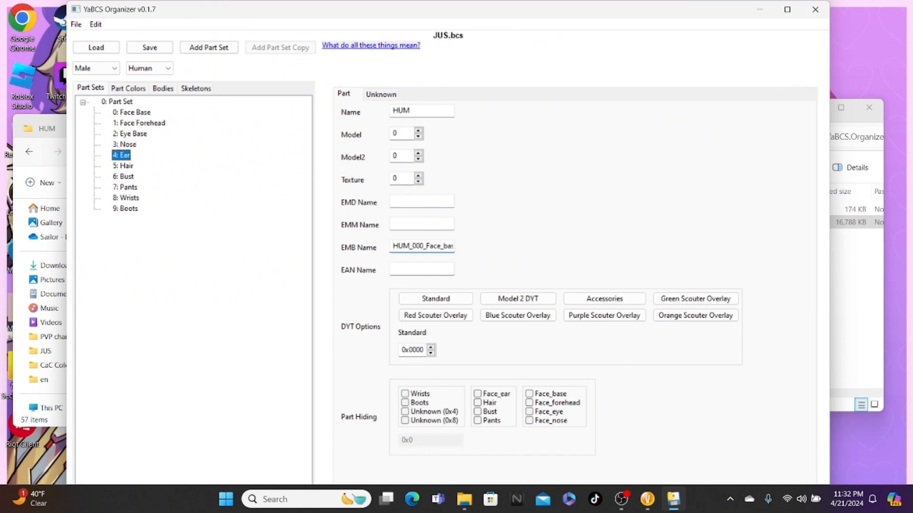
double_click(407, 111)
text(JUS)
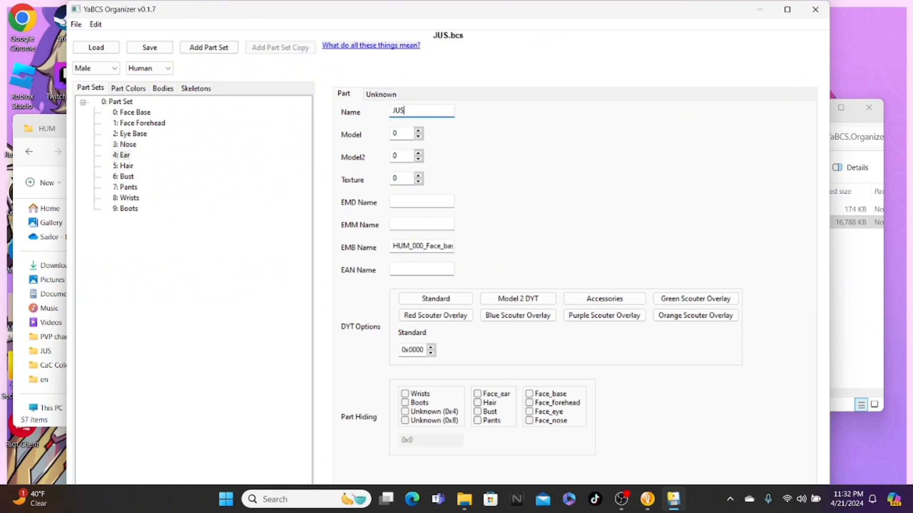
double_click(422, 247)
key(BackSpace)
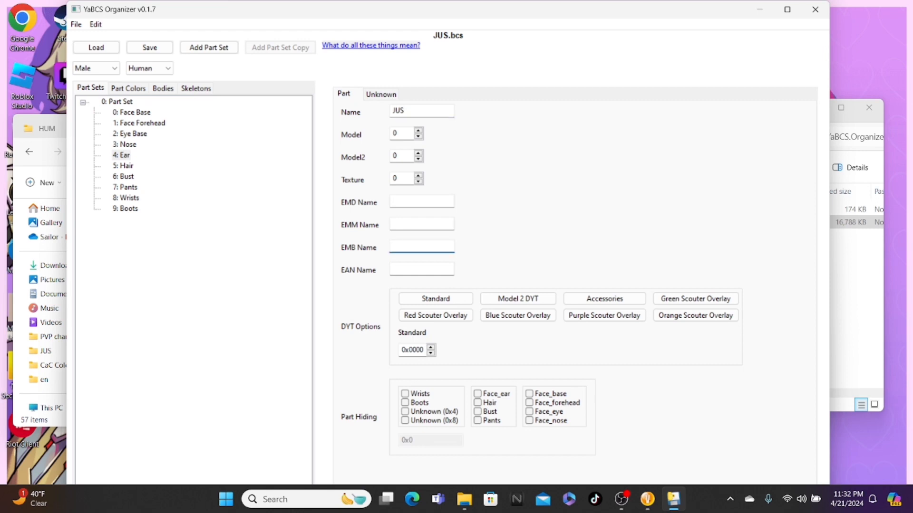
Step: Set the names of the Hair and Bust parts to JUS
click(124, 166)
double_click(402, 111)
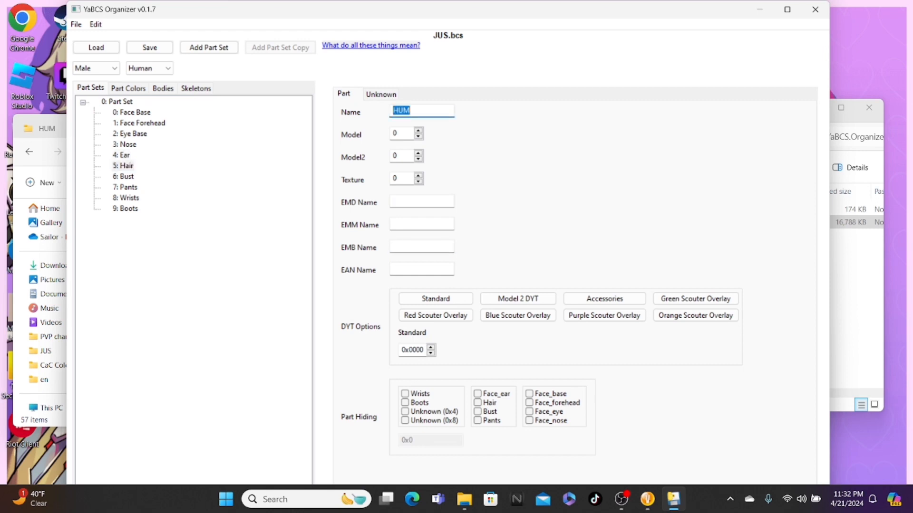
text(JUS)
click(125, 176)
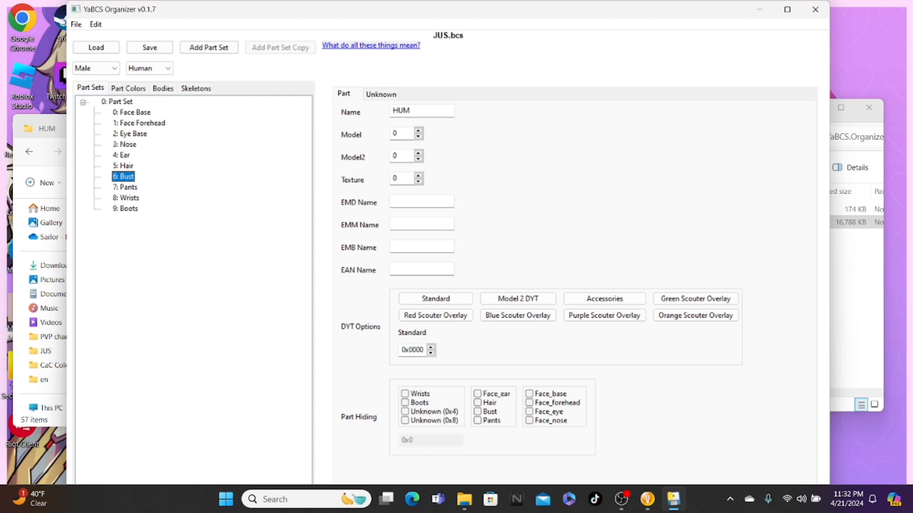
click(394, 111)
double_click(402, 111)
text(JUS)
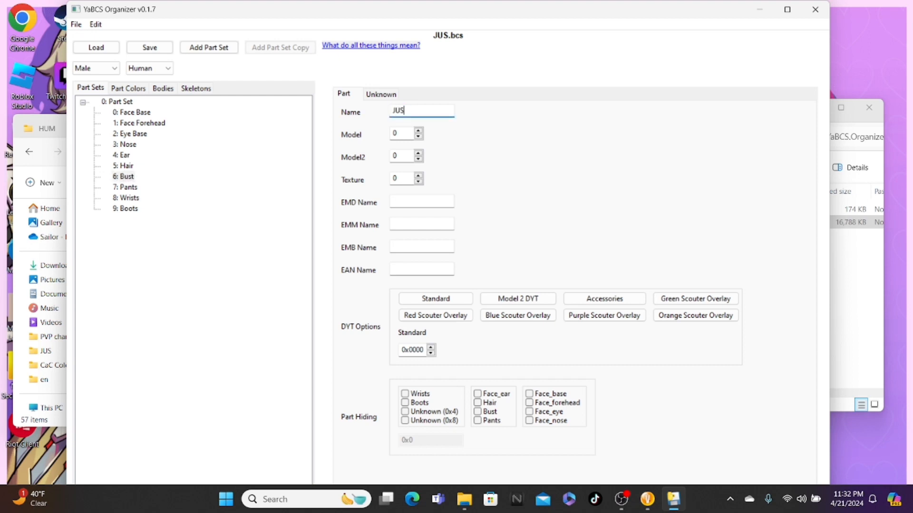
Step: Set the names of the Pants, Wrists and Boots parts to JUS
click(125, 187)
double_click(402, 111)
text(JUS)
click(125, 197)
double_click(402, 111)
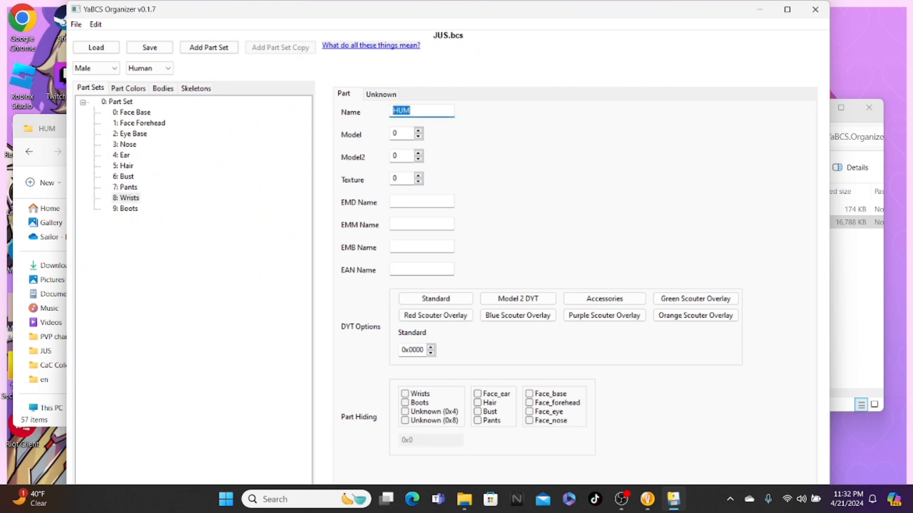
text(JUS)
click(126, 208)
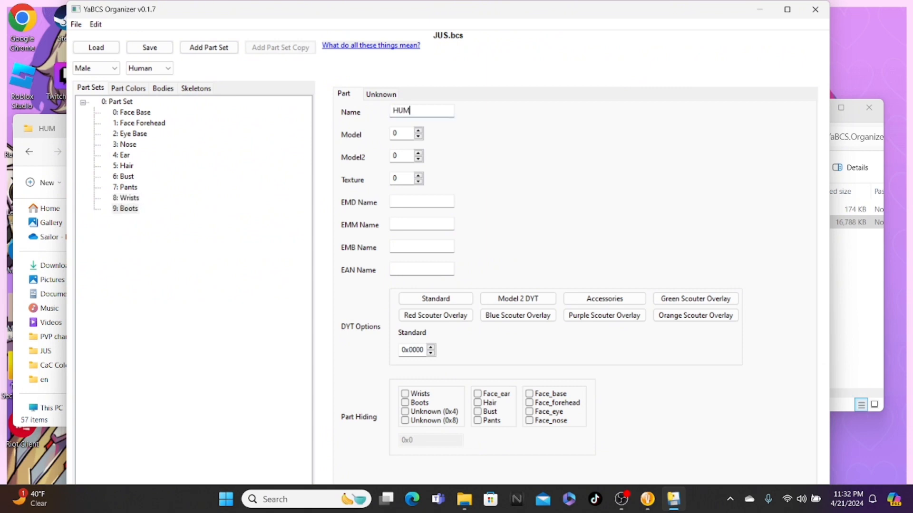
double_click(403, 111)
text(JUS)
Step: Collapse the first part set and add a new empty part set to JUS.bcs
click(82, 103)
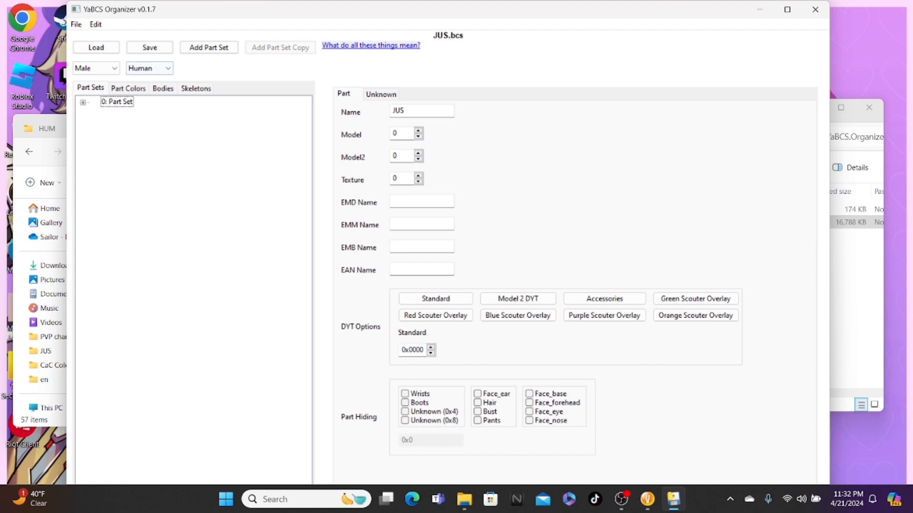
click(208, 48)
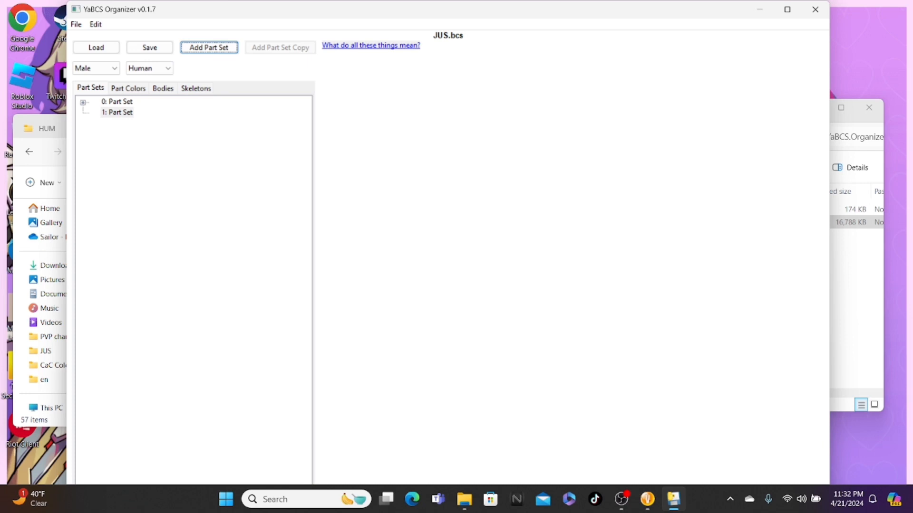
Step: Add a Hair part and an Eye Base part to part set 1
right_click(117, 112)
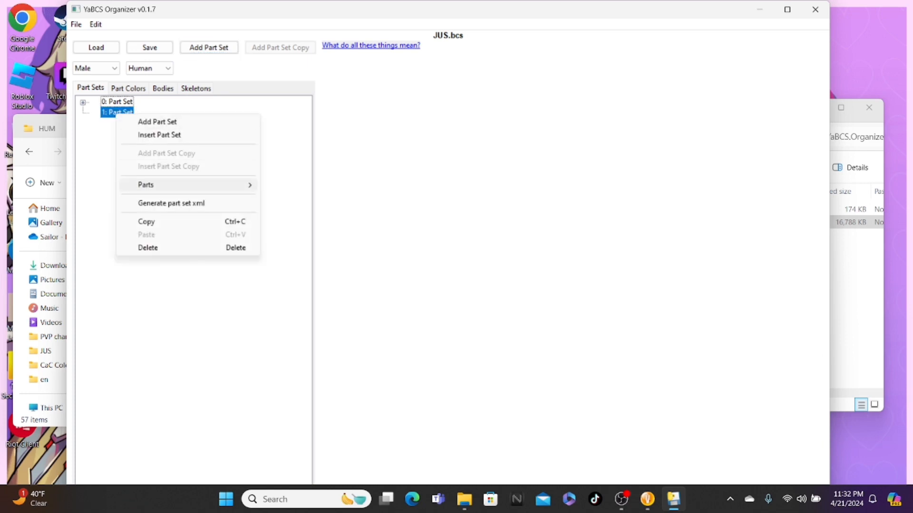
mouse_move(191, 185)
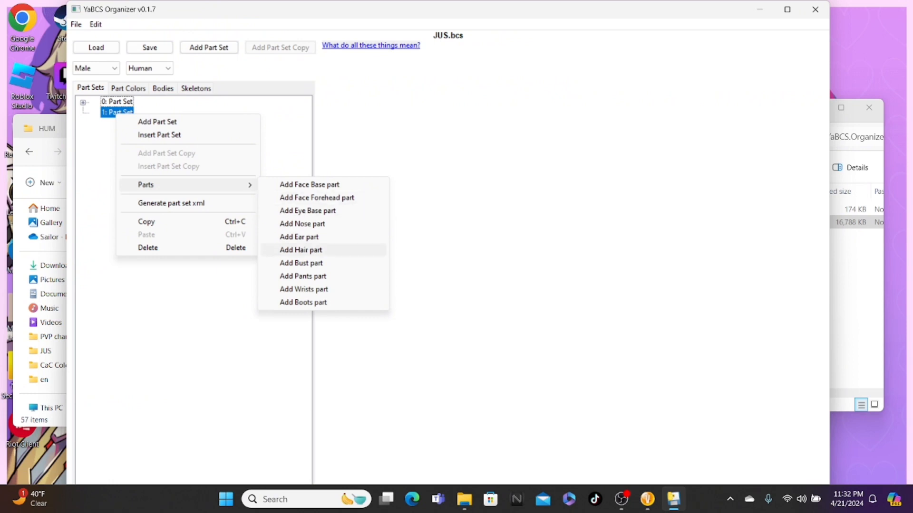
click(300, 250)
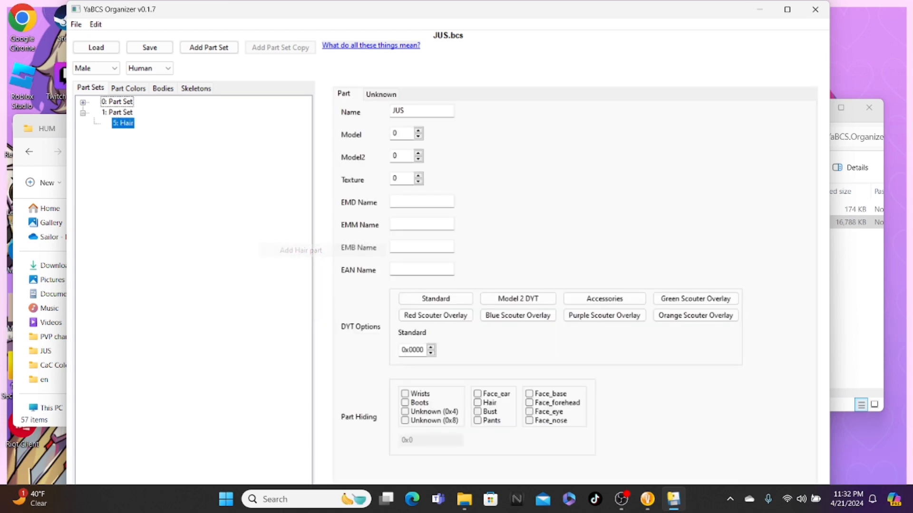
right_click(115, 112)
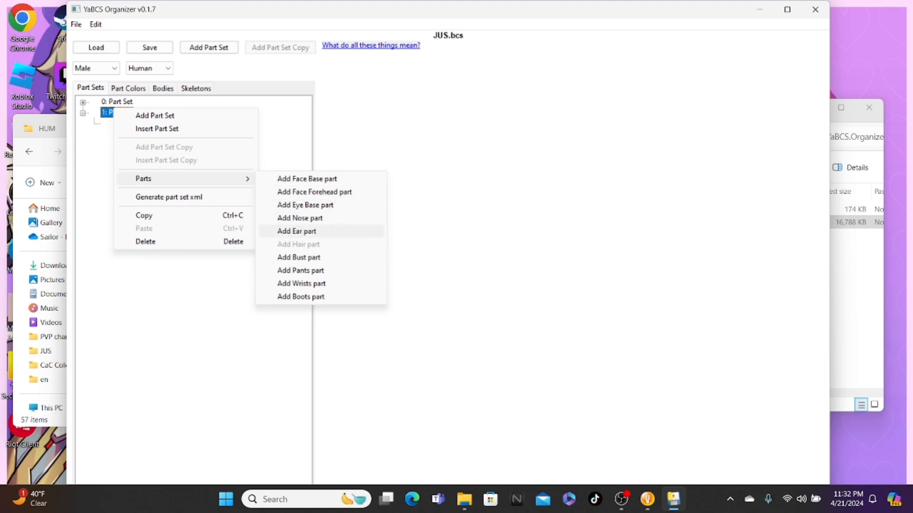
click(305, 205)
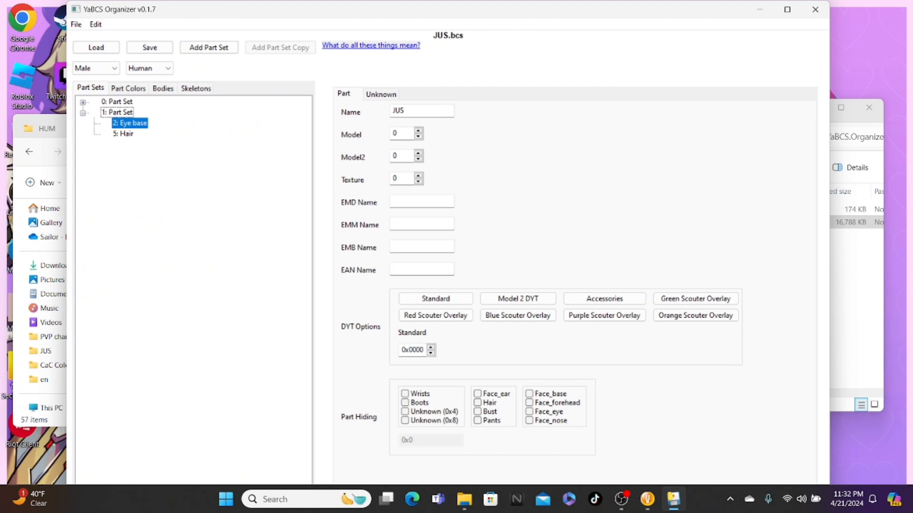
Step: Set both Model and Model2 to 1 for the Eye base part in part set 1
click(123, 134)
click(130, 123)
click(123, 134)
click(130, 123)
click(418, 130)
click(418, 153)
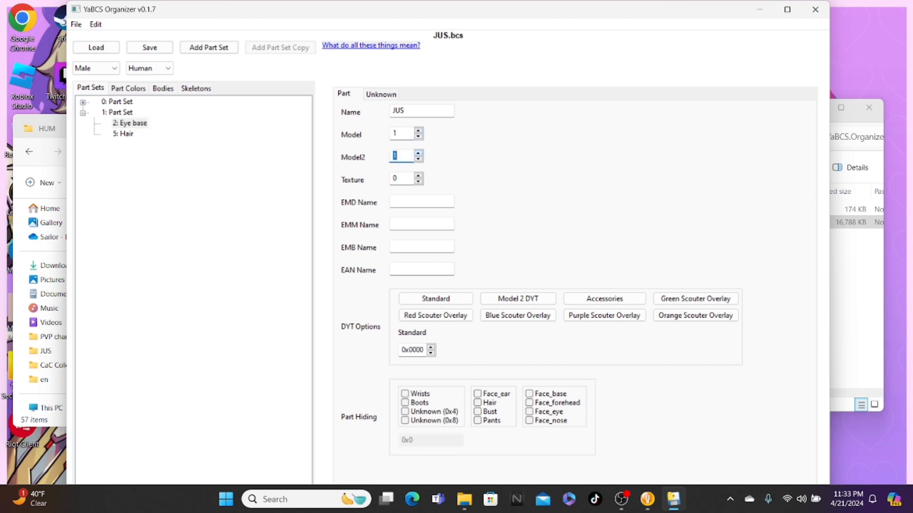
Step: Set both Model and Model2 to 1 for the Hair part in part set 1
click(123, 135)
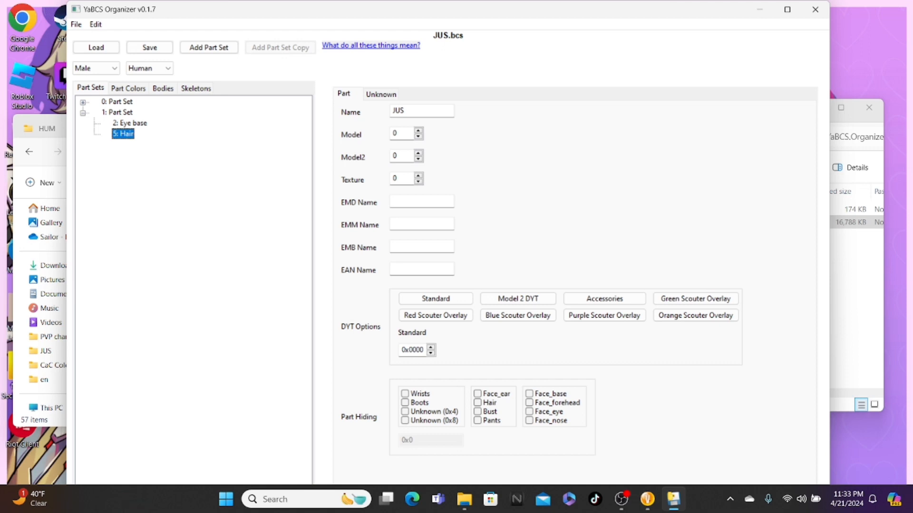
click(418, 130)
click(419, 153)
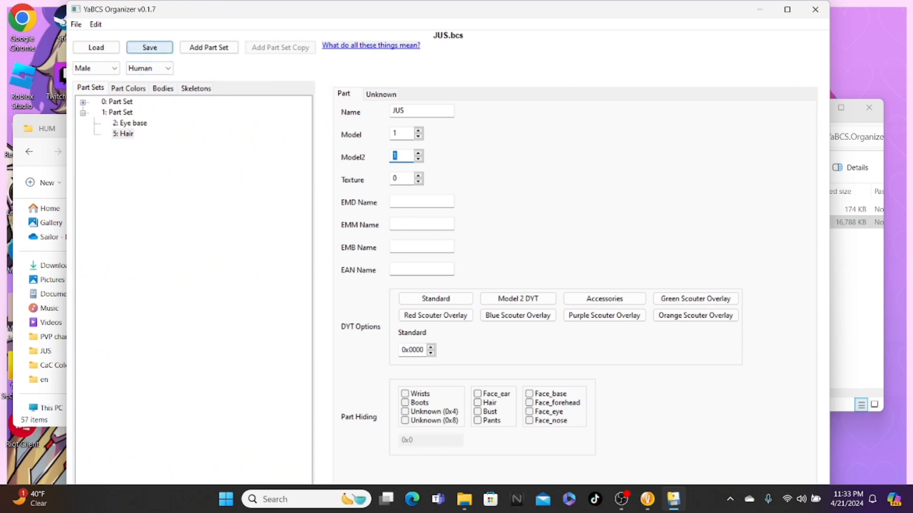
Step: Save the part sets over the existing JUS.bcs file in the JUS folder and close the organizer
click(149, 47)
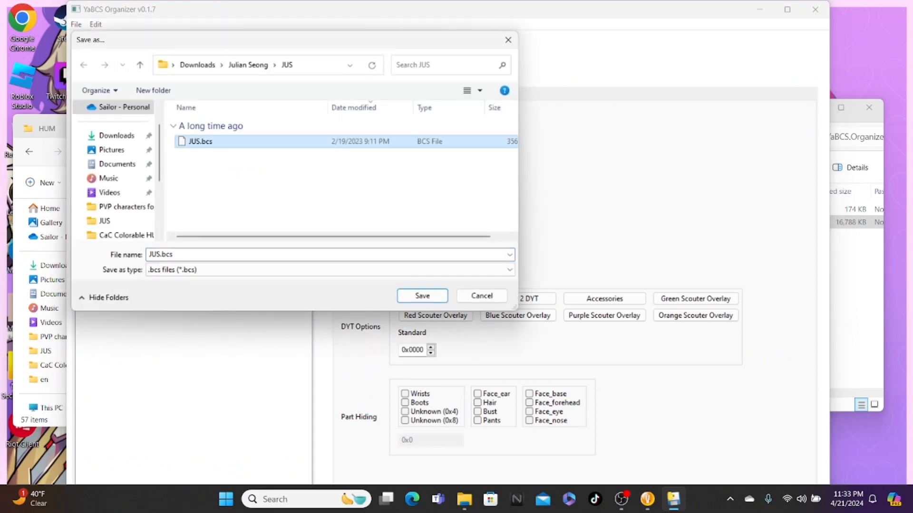
click(422, 296)
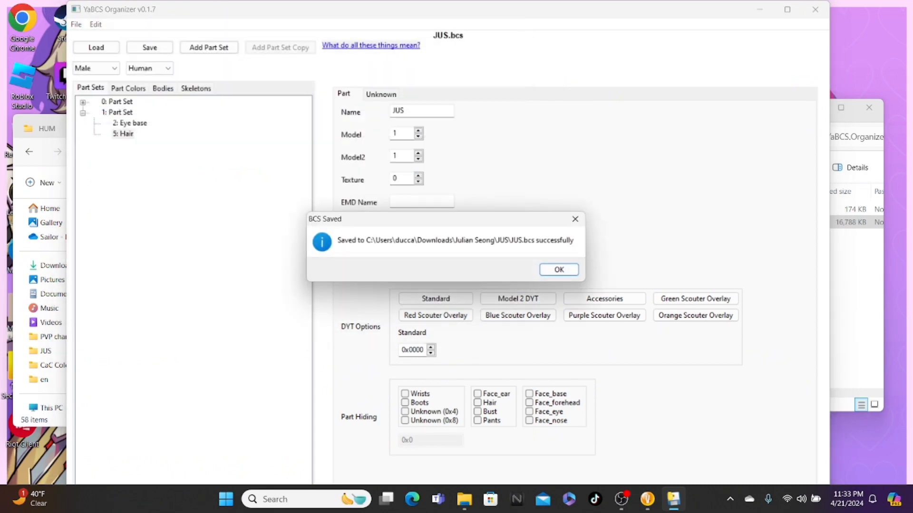
key(Return)
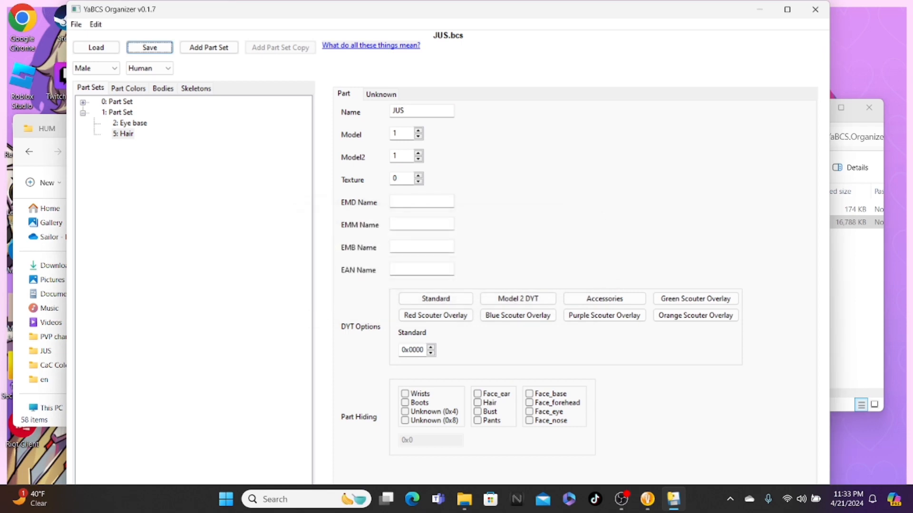
click(123, 134)
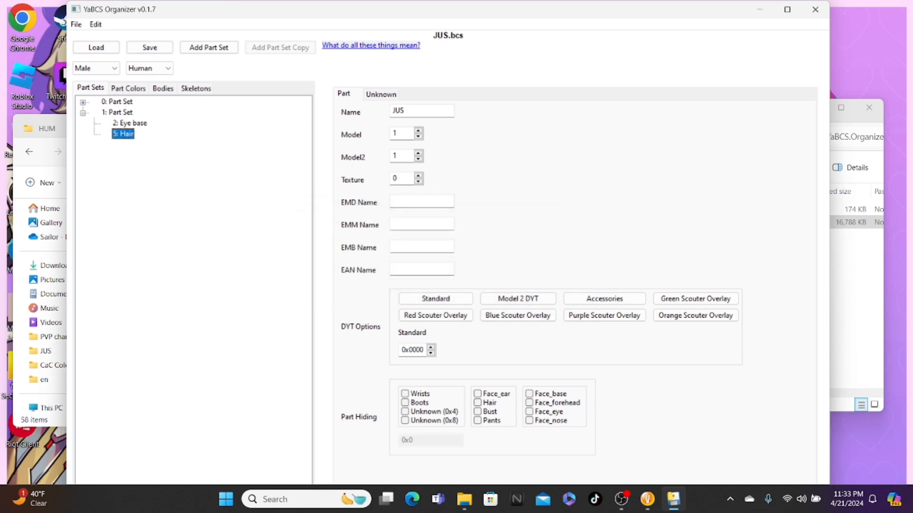
key(Tab)
click(815, 9)
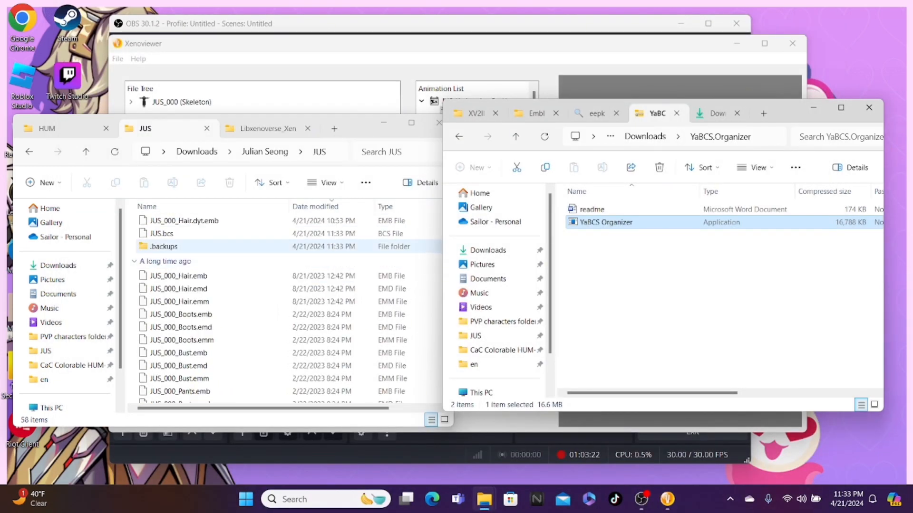
Step: Check the .backups folder inside JUS and return to the parent folder that holds JUS and JUNGLE
double_click(164, 246)
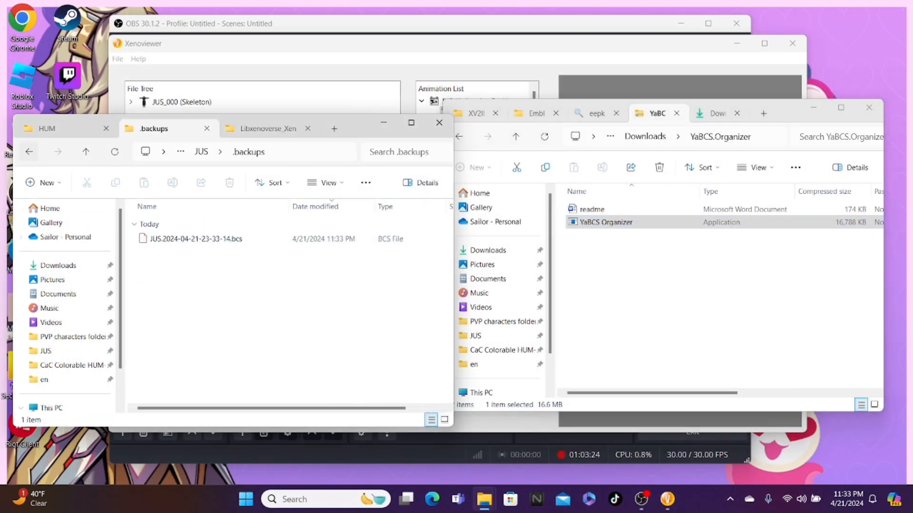
click(29, 151)
click(29, 151)
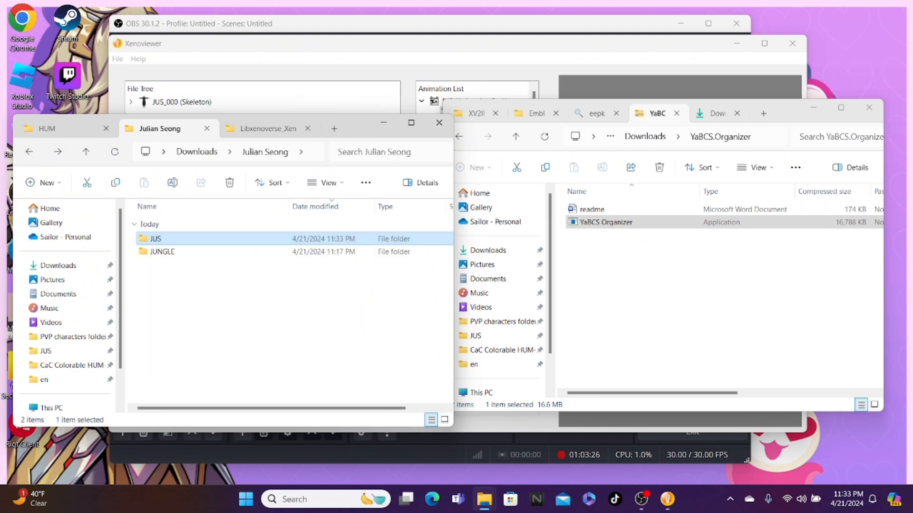
click(323, 304)
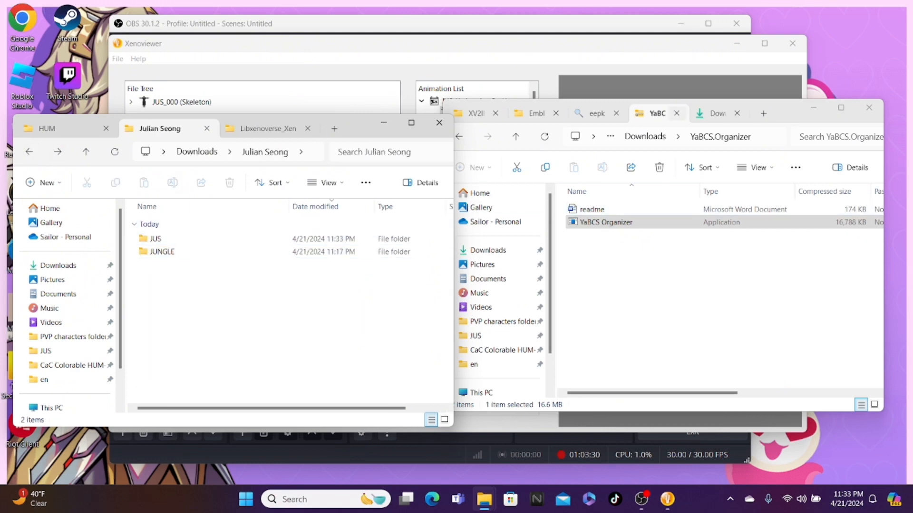
Step: Close the YaBCS.Organizer folder and search the Downloads folder for "unleas"
click(677, 113)
click(709, 113)
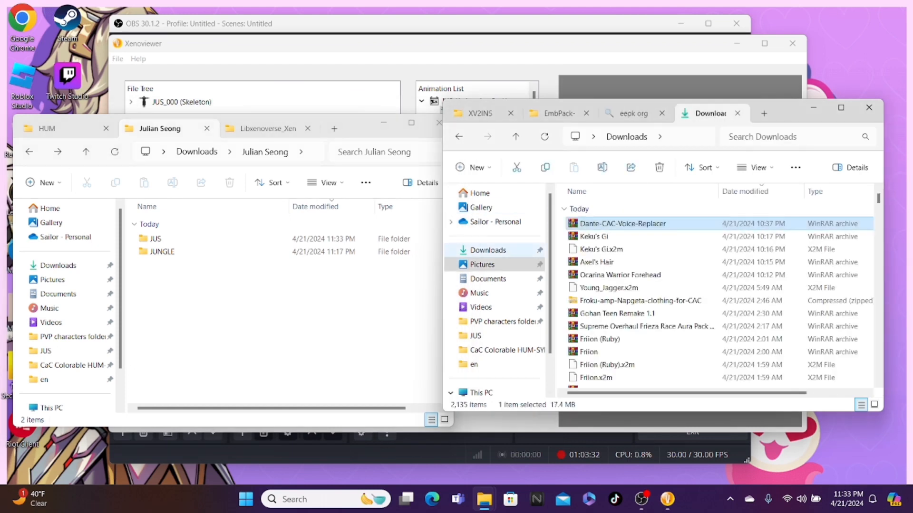
click(488, 250)
click(797, 137)
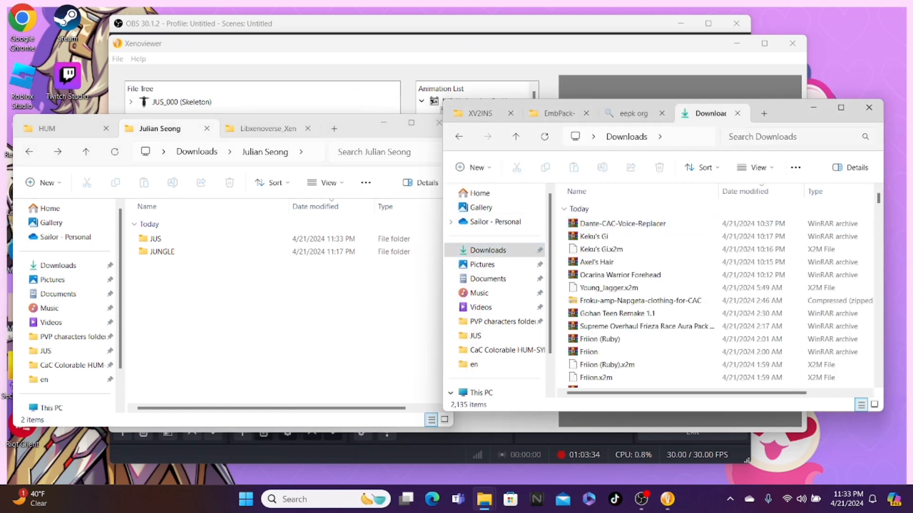
text(unl)
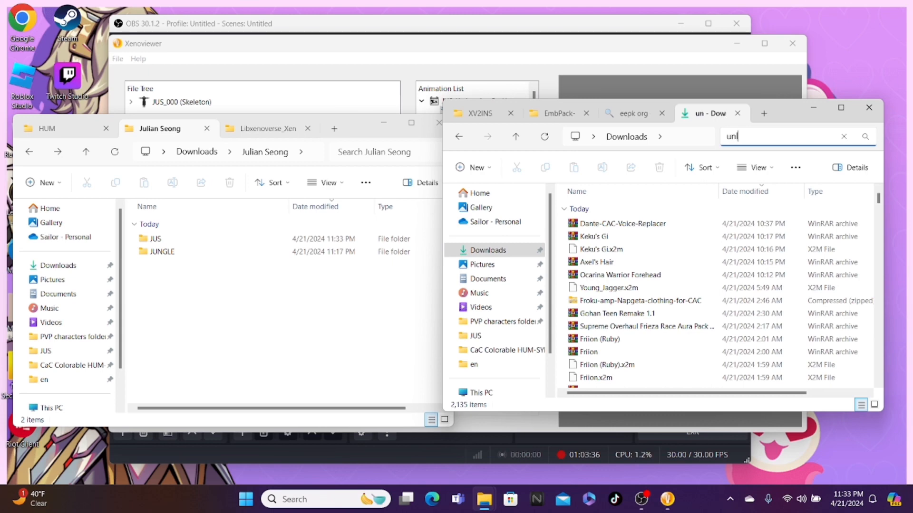
text(eash)
key(BackSpace)
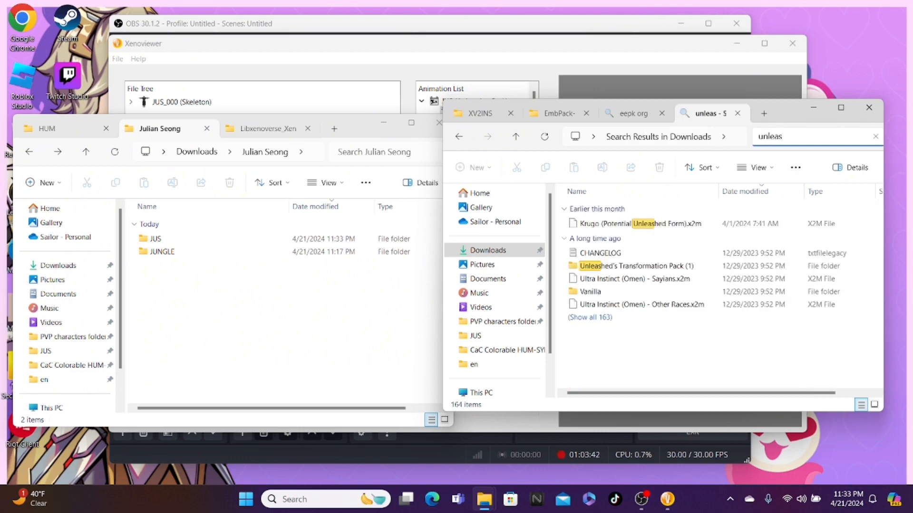
Step: Open the Vanilla folder under Mastered Ultra Instinct in Unleashed's Transformation Pack (1)
double_click(675, 266)
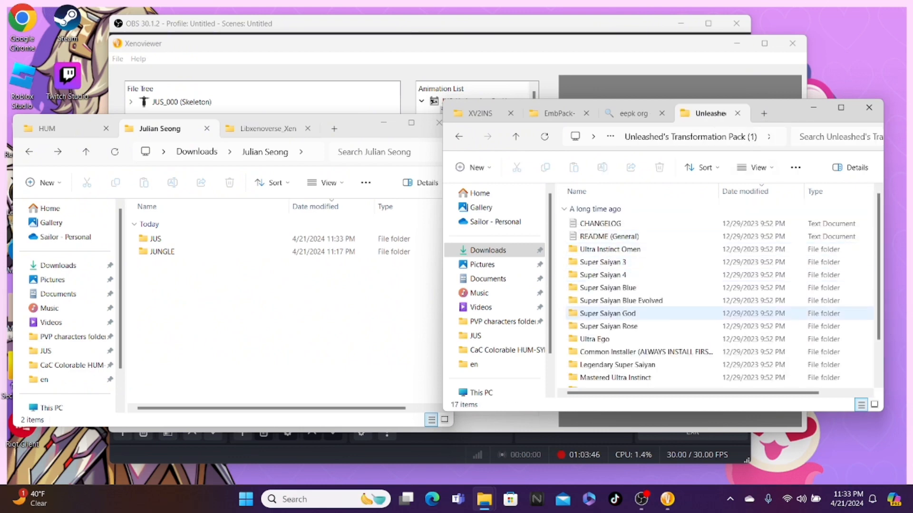
scroll(671, 263, down, 1)
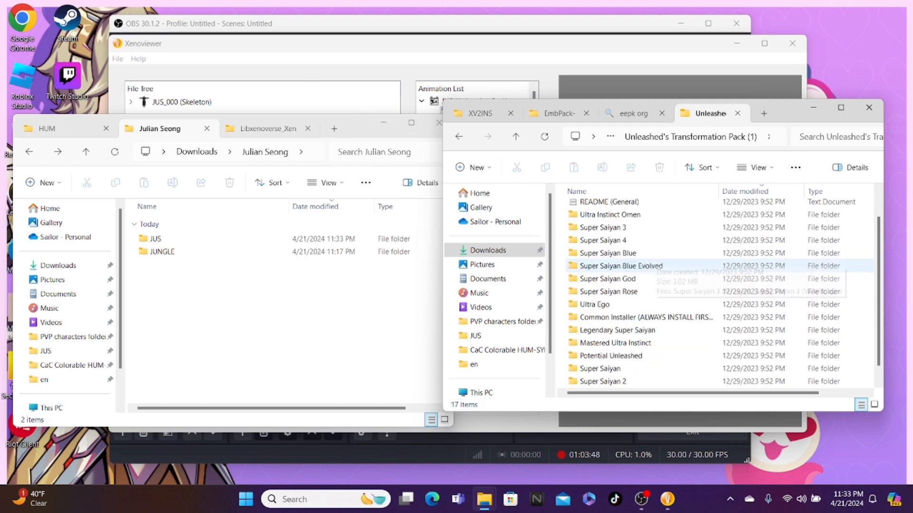
double_click(670, 343)
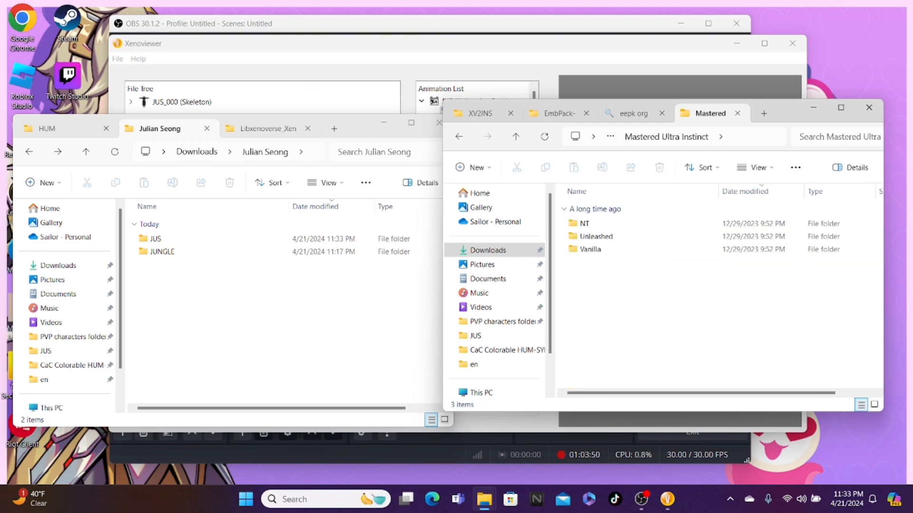
double_click(590, 249)
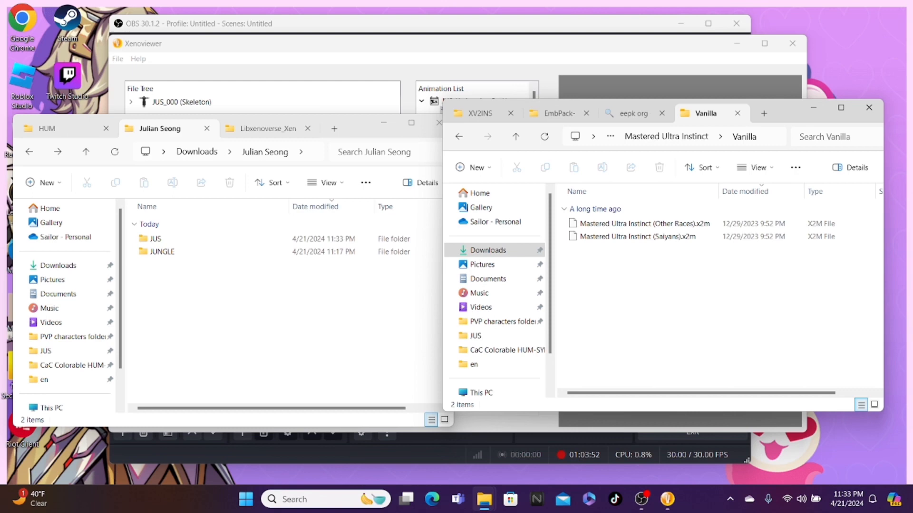
Step: Copy Mastered Ultra Instinct (Other Races).x2m into the folder that holds JUS and JUNGLE
click(644, 224)
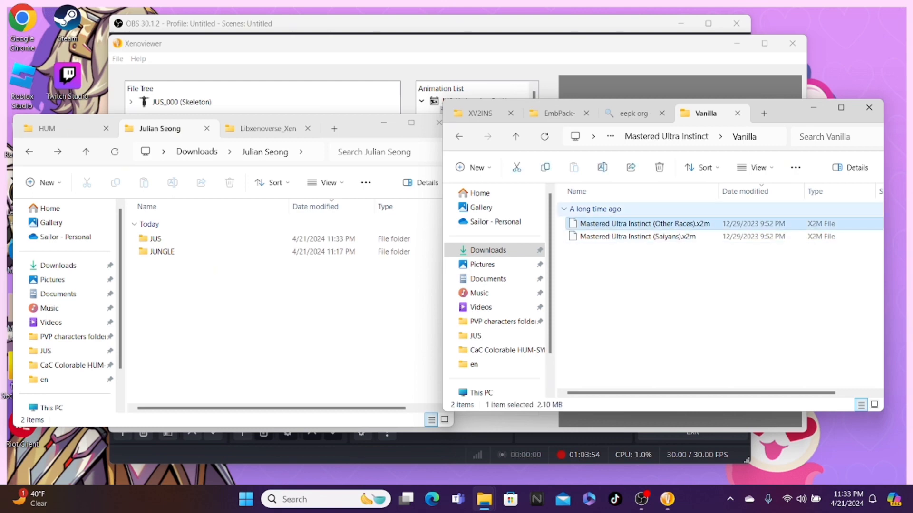
click(545, 168)
click(285, 295)
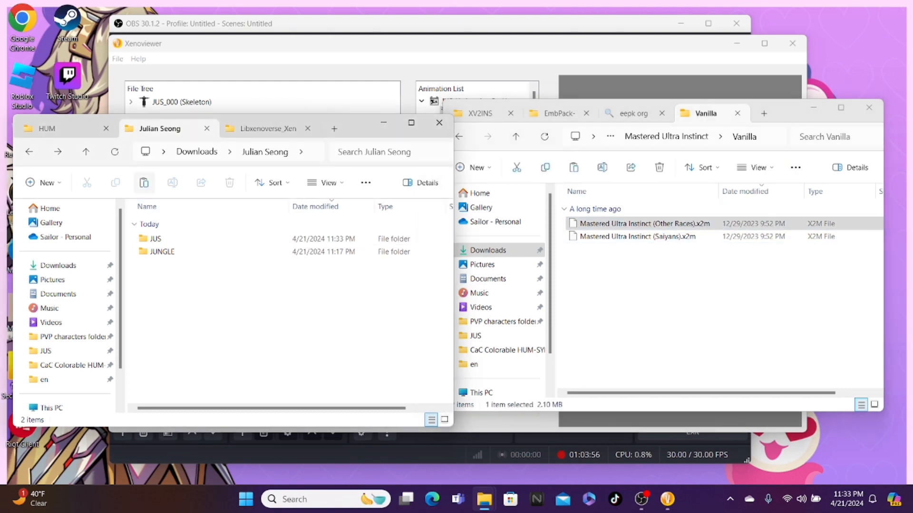
click(143, 183)
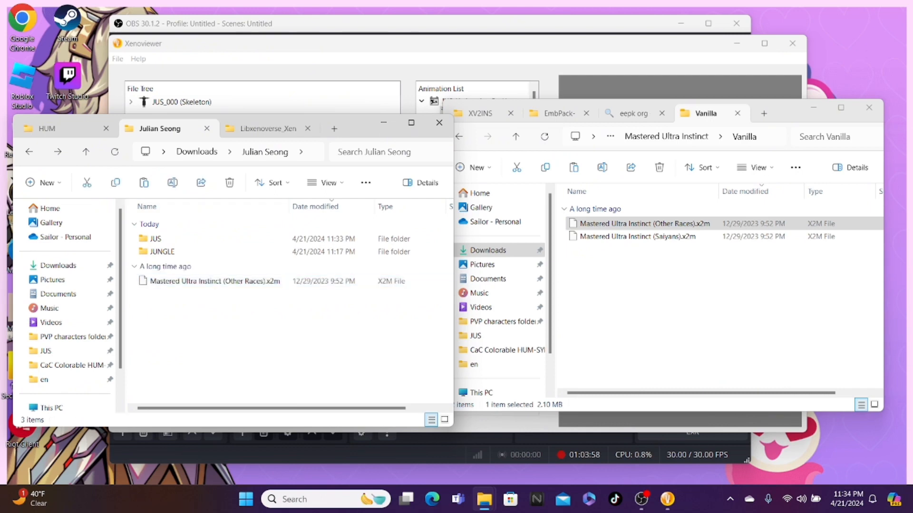
Step: Launch xv2skilcreat from the XV2INS folder and load the copied Mastered Ultra Instinct (Other Races).x2m from the character's folder
click(480, 113)
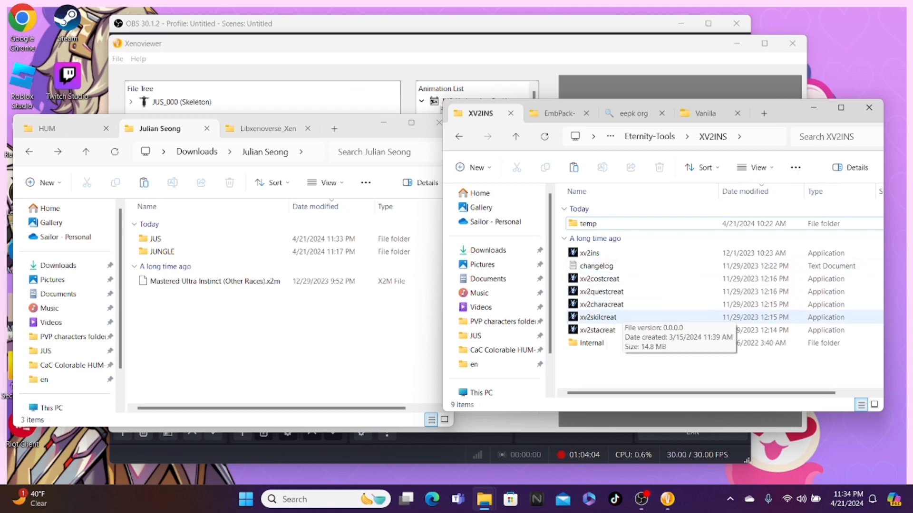
double_click(624, 317)
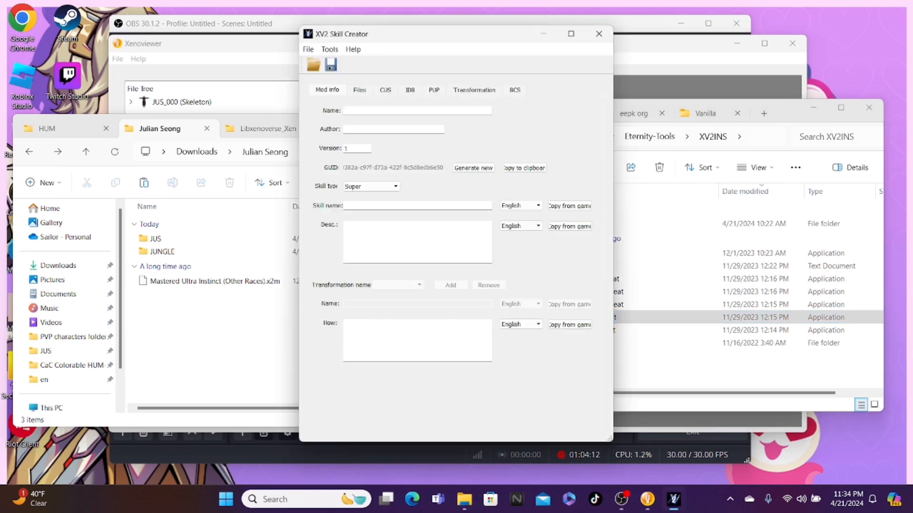
click(308, 49)
click(325, 62)
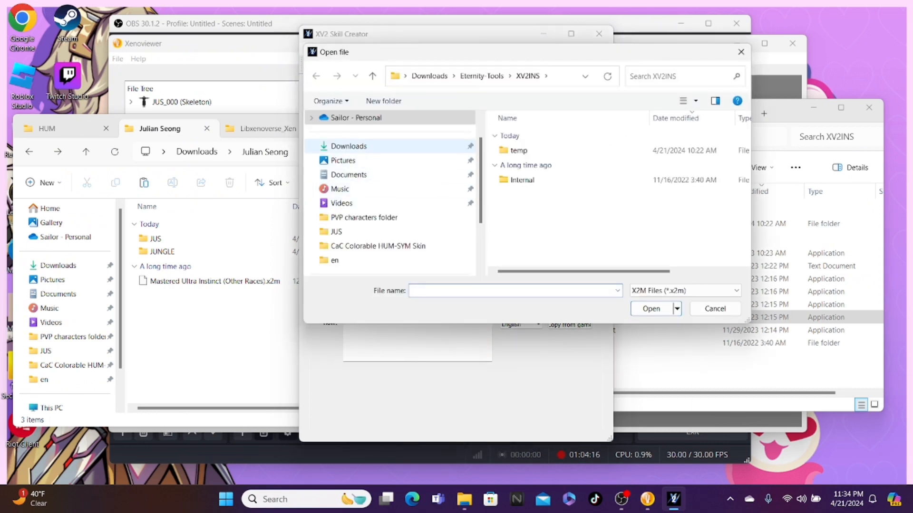
click(348, 146)
scroll(570, 170, up, 10)
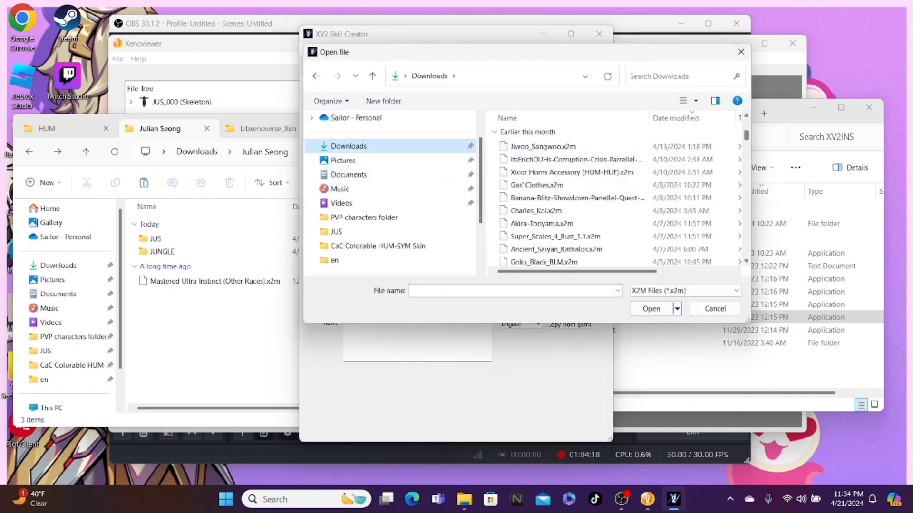
double_click(547, 200)
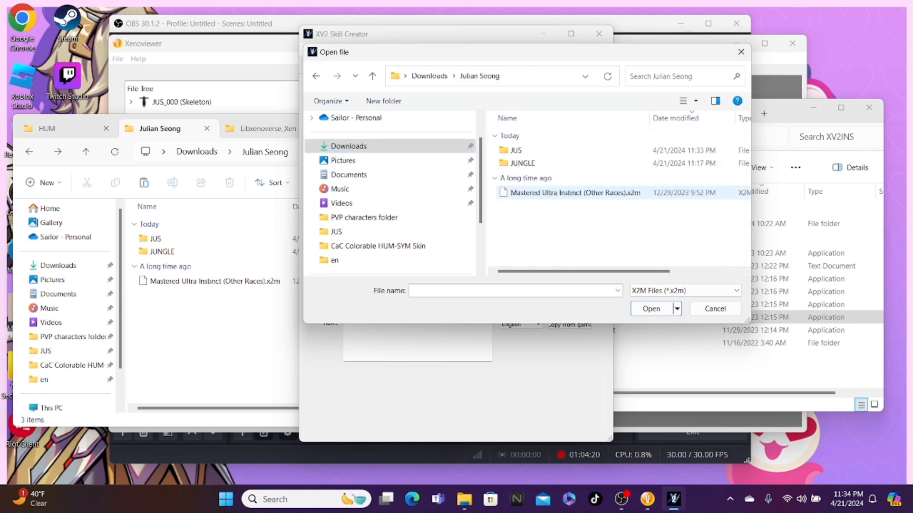
click(576, 194)
key(Return)
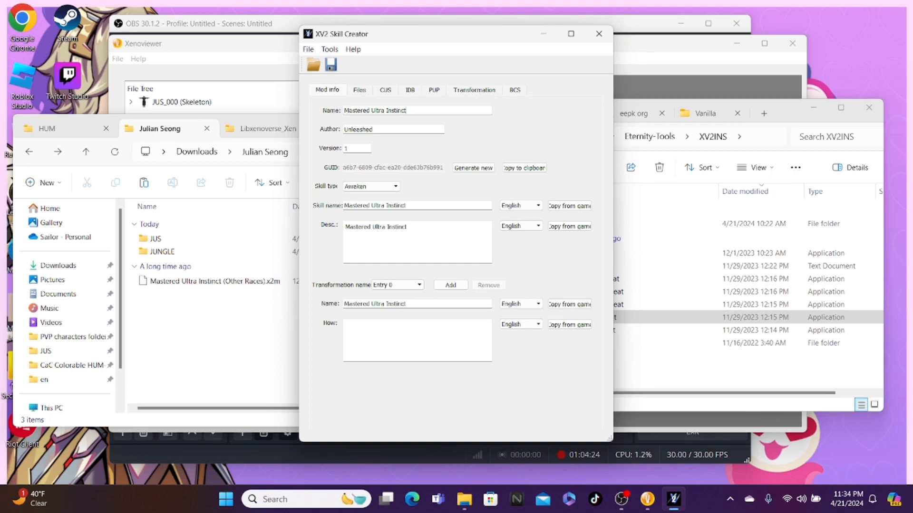
Step: Generate a new GUID for the Mastered Ultra Instinct skill mod
drag(408, 110, 343, 110)
click(474, 168)
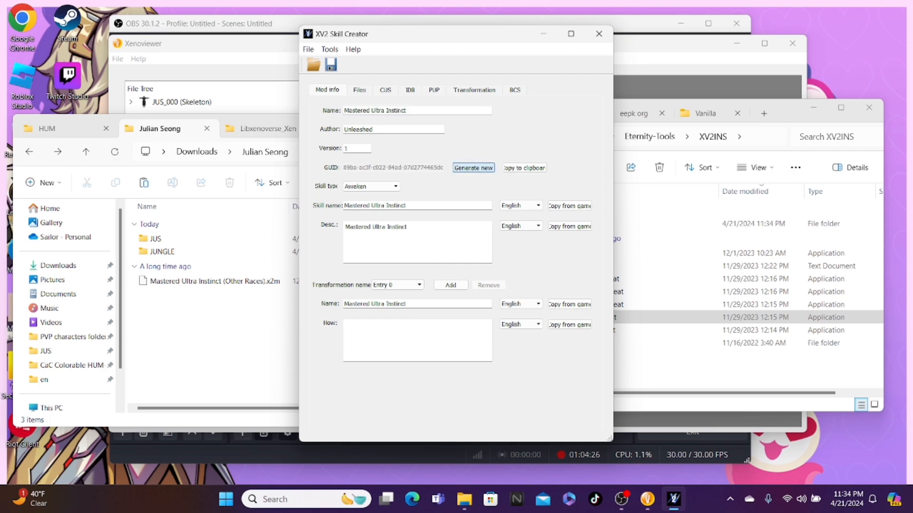
click(473, 168)
Step: Enter the creator's alias as the mod author and set the mod name to Copy Master
double_click(374, 129)
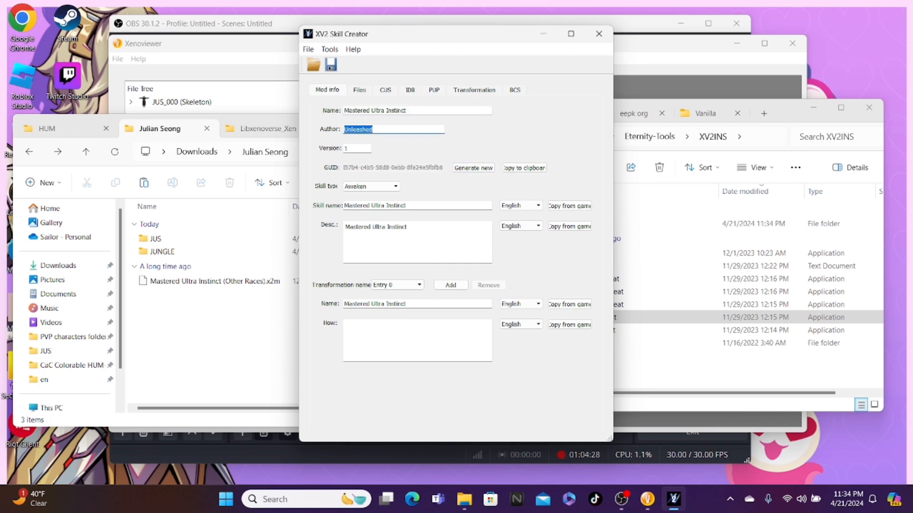
text(Blade)
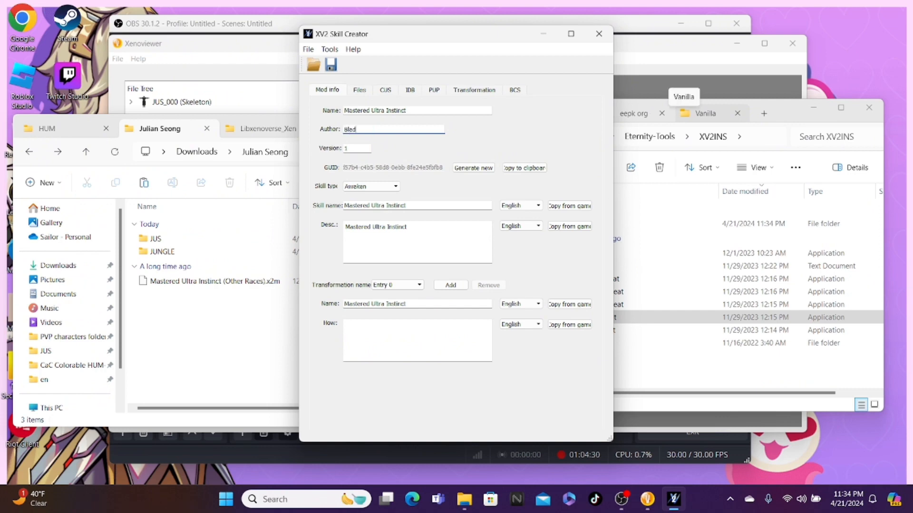
key(shift+Tab)
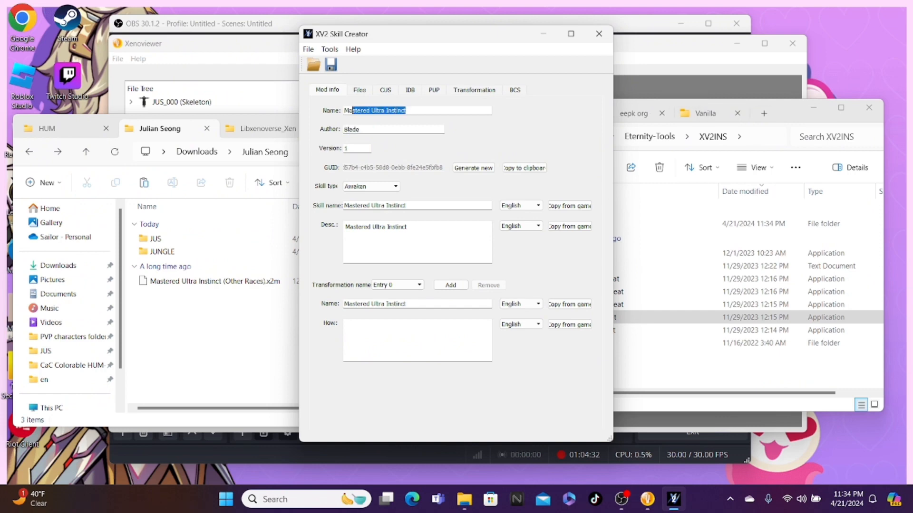
text(C)
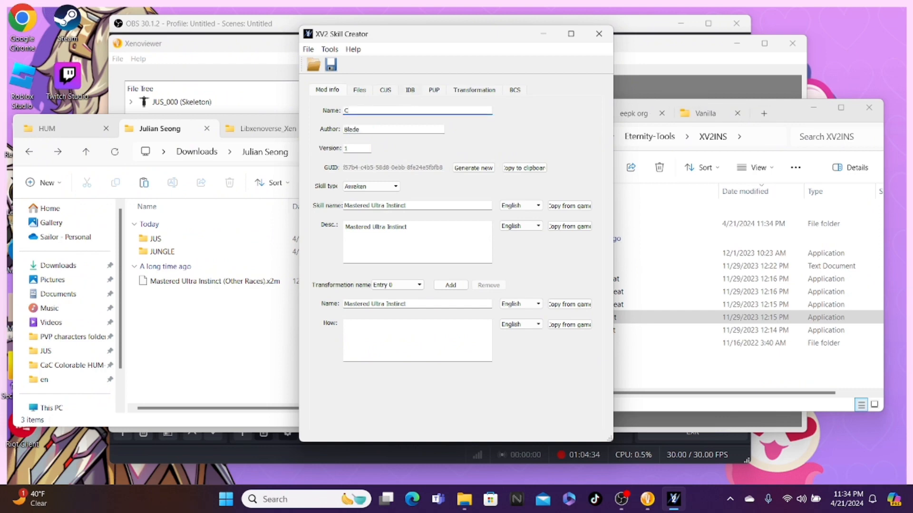
text(opy Master)
Step: Set both the English skill name and the Entry 0 transformation name to Copy Master
drag(408, 206, 341, 206)
text(Copy)
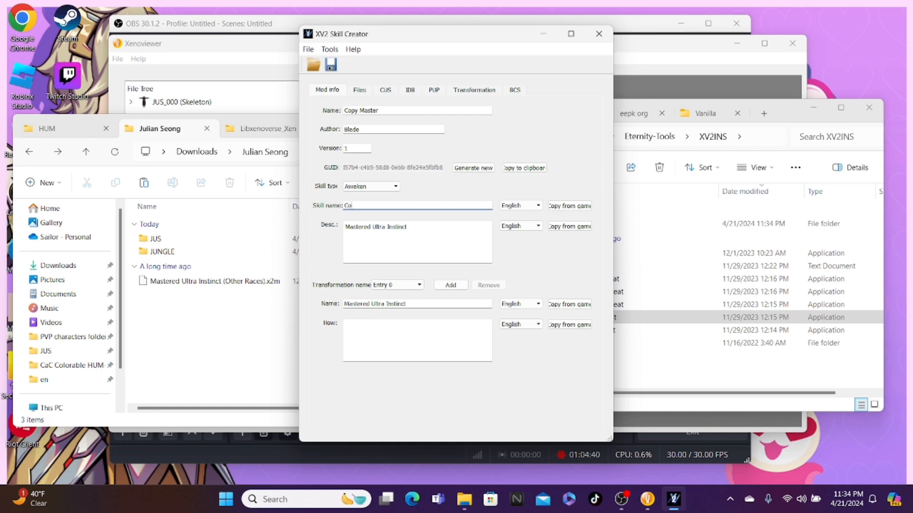
text( Master)
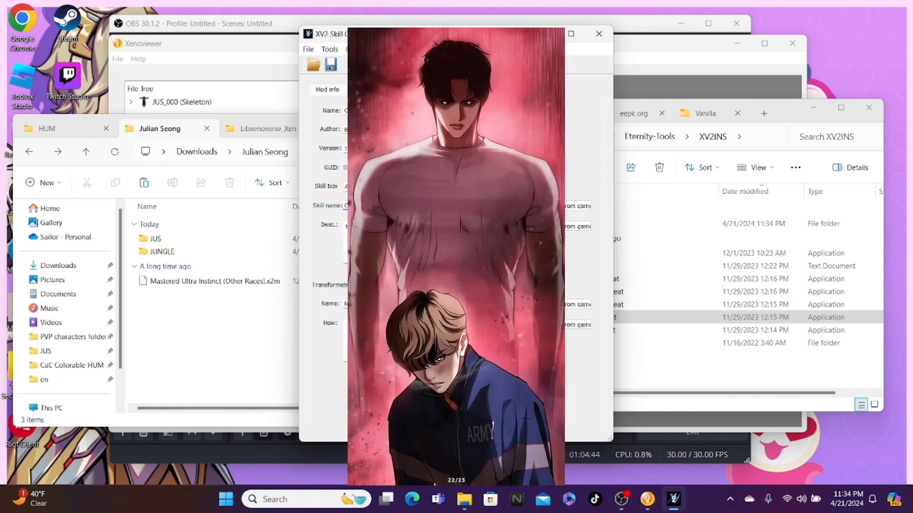
drag(407, 304, 343, 305)
text(Copy Ma)
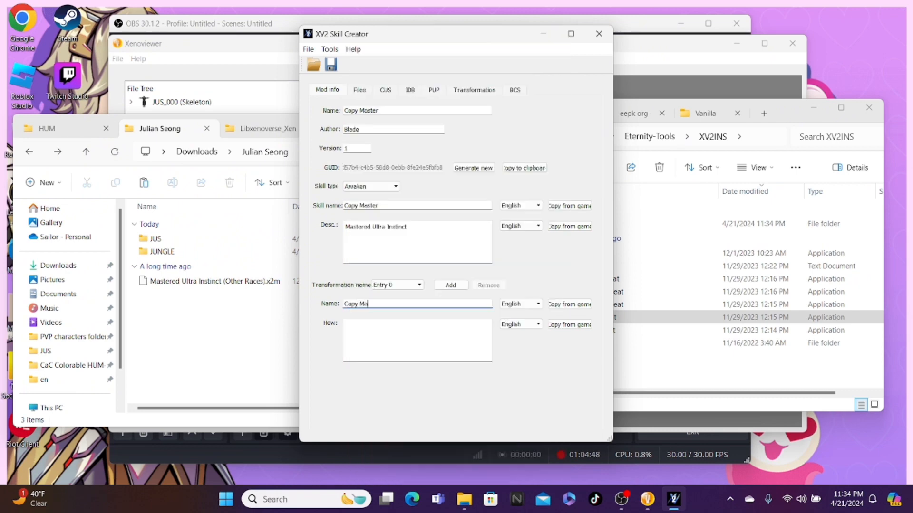
text(ster)
Step: Set the skill's CUS name to COPM
click(359, 90)
click(385, 90)
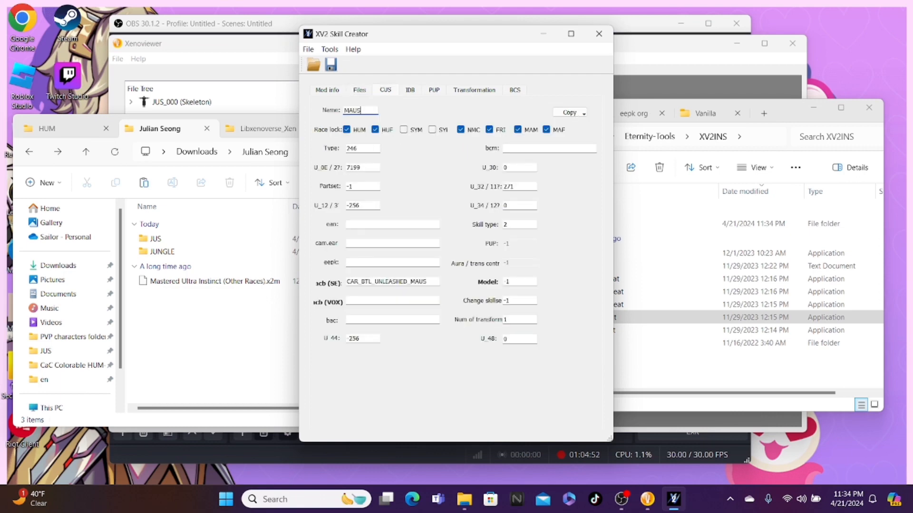
key(ctrl+a)
text(COPM)
Step: Clear the HUM, HUF, NMC, FRI, MAM and MAF race locks in CUS and disable the skill's IDB entry
click(347, 130)
click(347, 130)
click(375, 129)
click(347, 129)
click(461, 129)
click(489, 129)
click(518, 129)
click(547, 129)
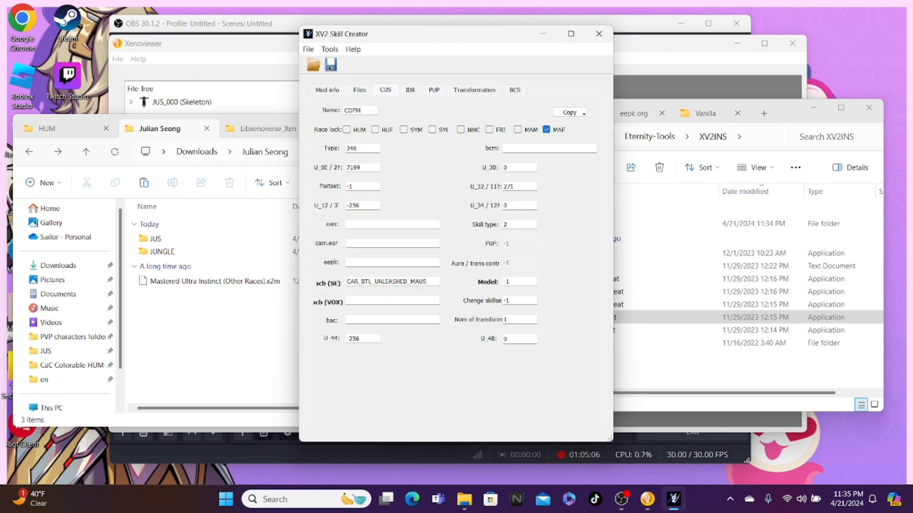
click(410, 90)
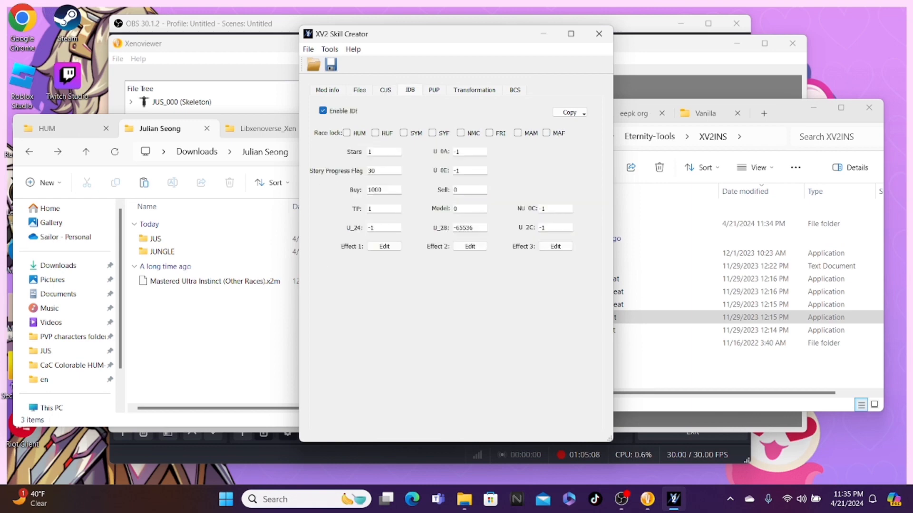
click(323, 111)
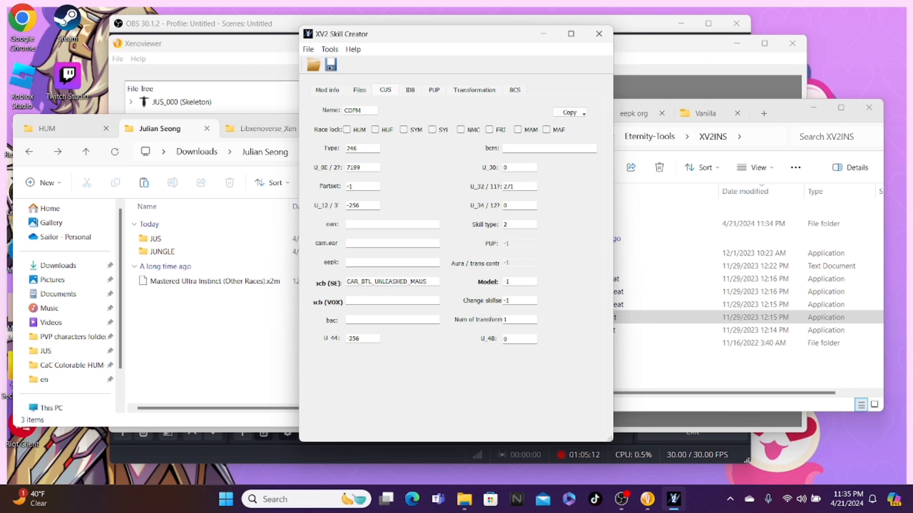
Step: Set the partset in the skill's CUS settings to 1
double_click(350, 186)
key(BackSpace)
key(BackSpace)
text(1)
click(356, 186)
Step: Launch a second xv2skilcreat instance from the XV2INS folder and place its window beside the Copy Master skill
click(515, 90)
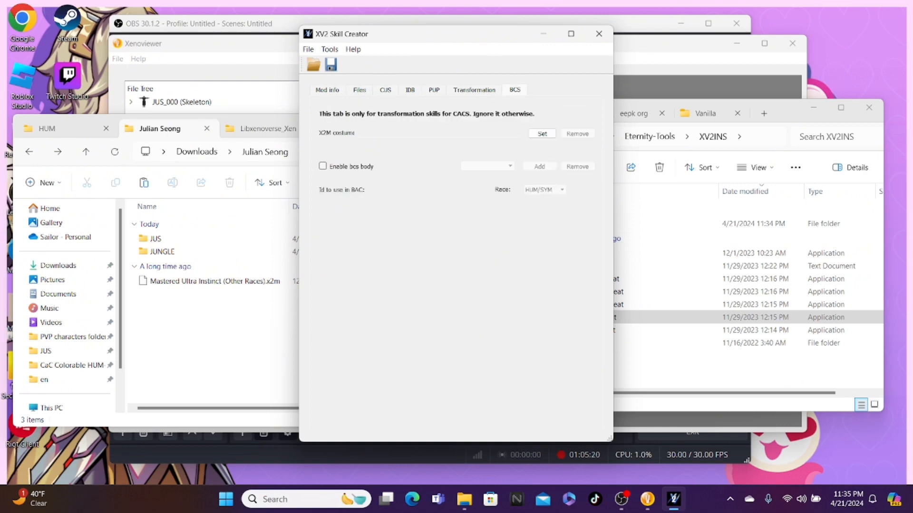
click(474, 90)
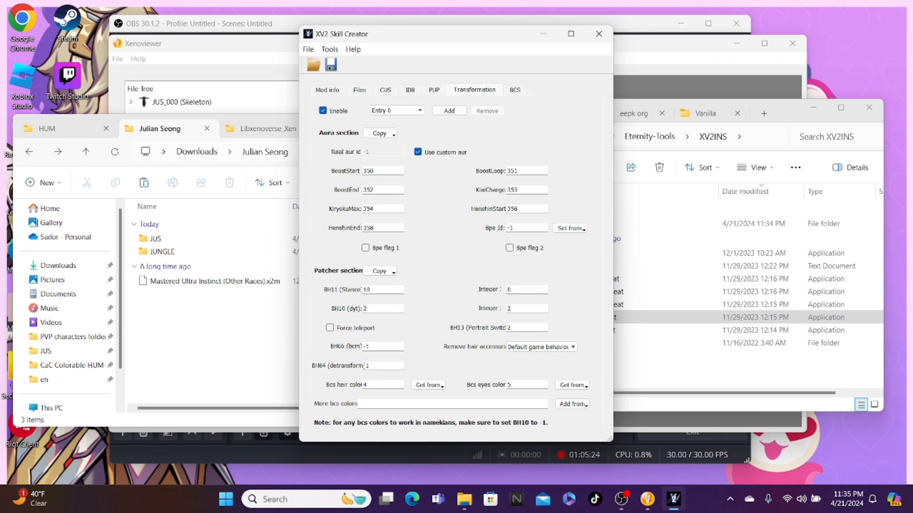
click(666, 394)
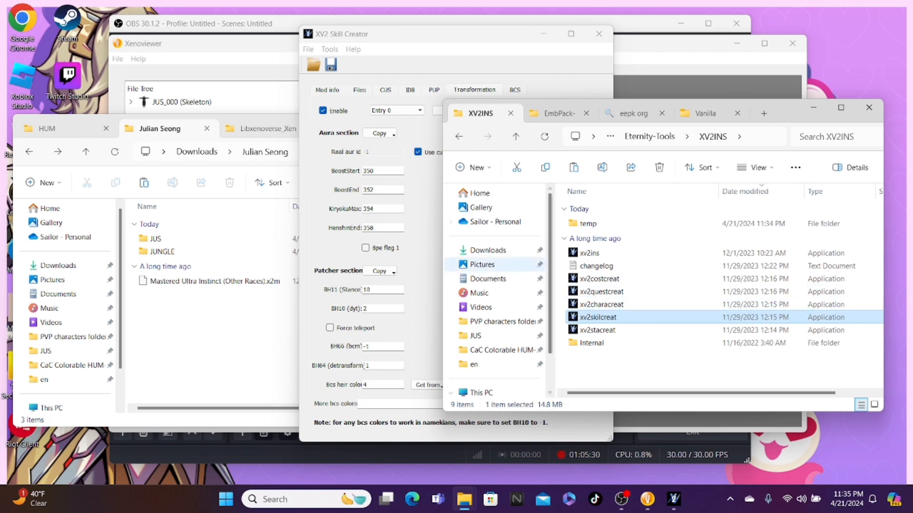
drag(338, 35, 67, 32)
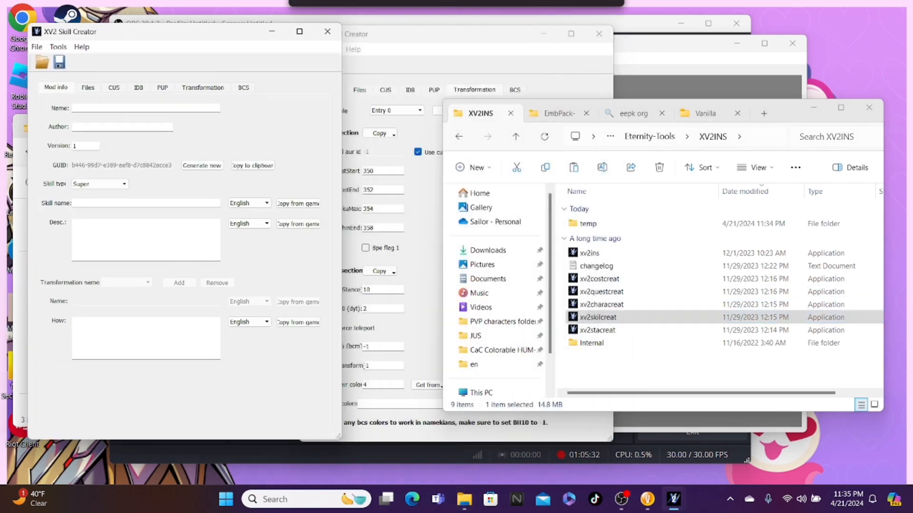
Step: Load Black Diamond.x2m from the Boreal BD folder in Downloads into the second Skill Creator instance as a reference
click(37, 46)
click(53, 59)
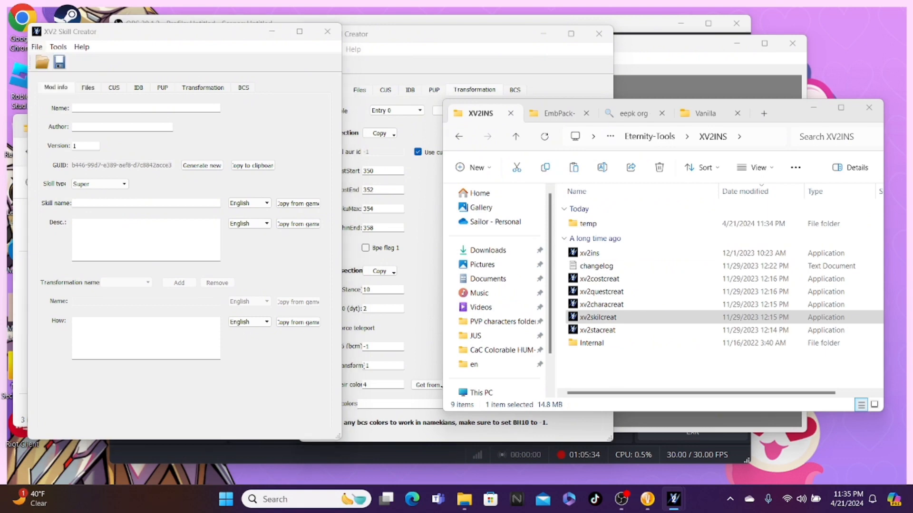
scroll(72, 189, down, 1)
click(77, 172)
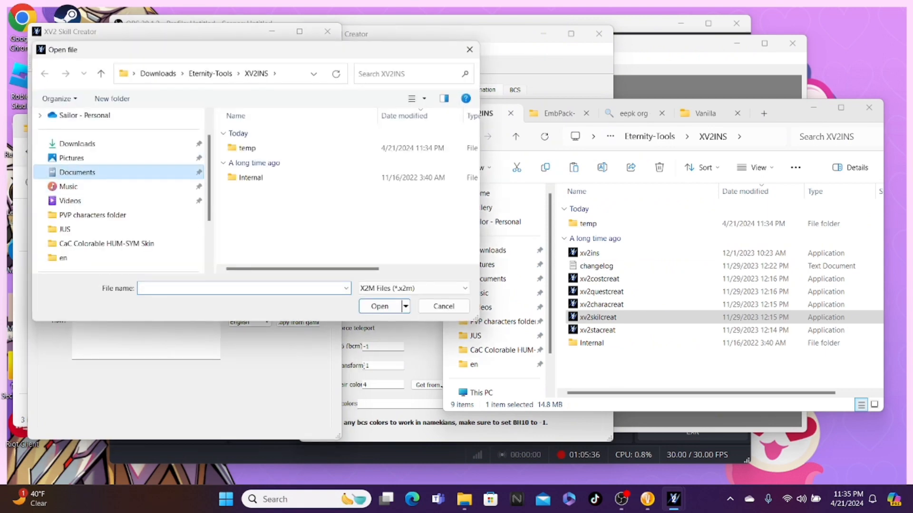
click(77, 144)
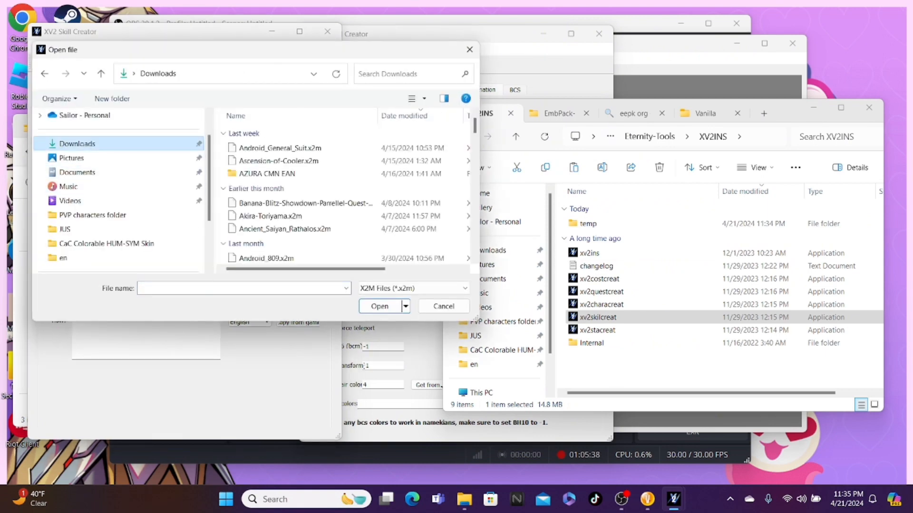
scroll(295, 171, down, 8)
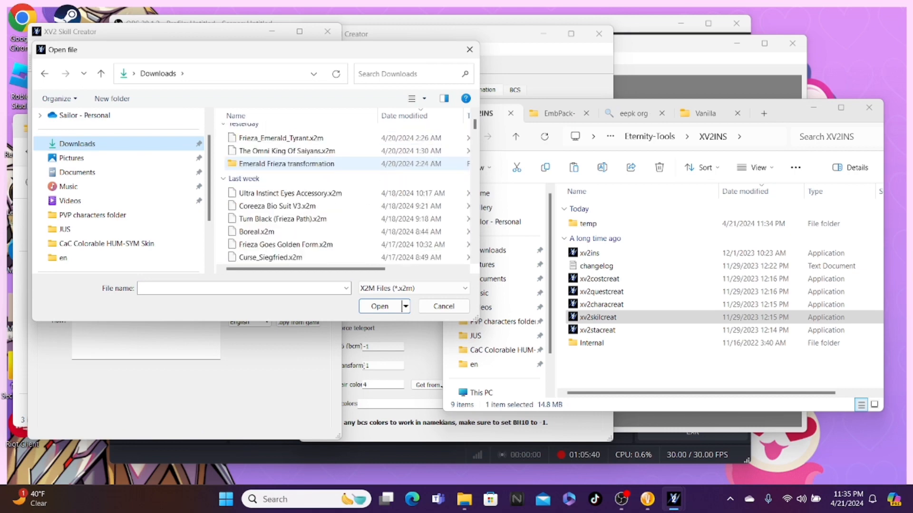
scroll(294, 167, down, 6)
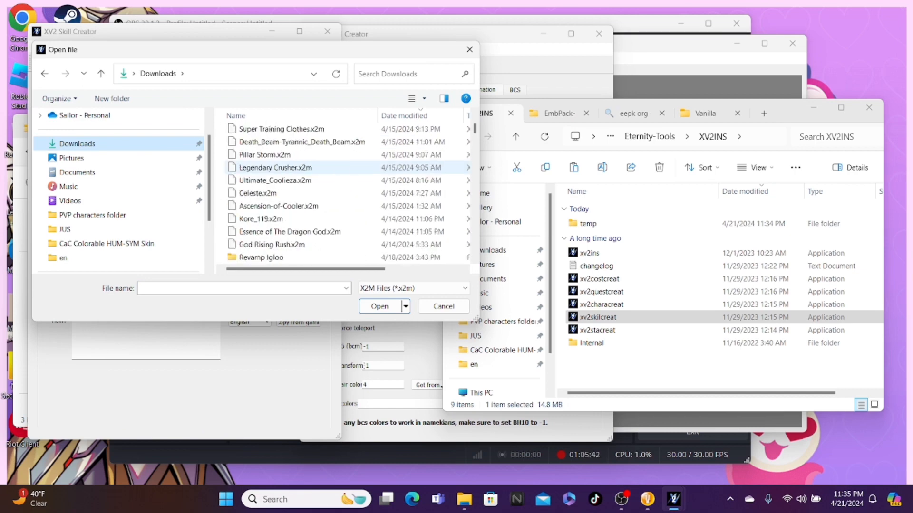
scroll(295, 167, down, 3)
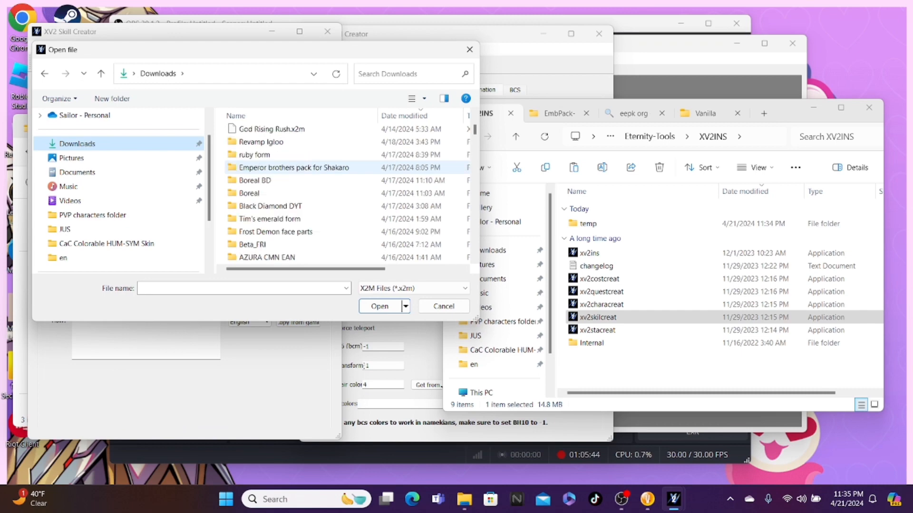
double_click(254, 180)
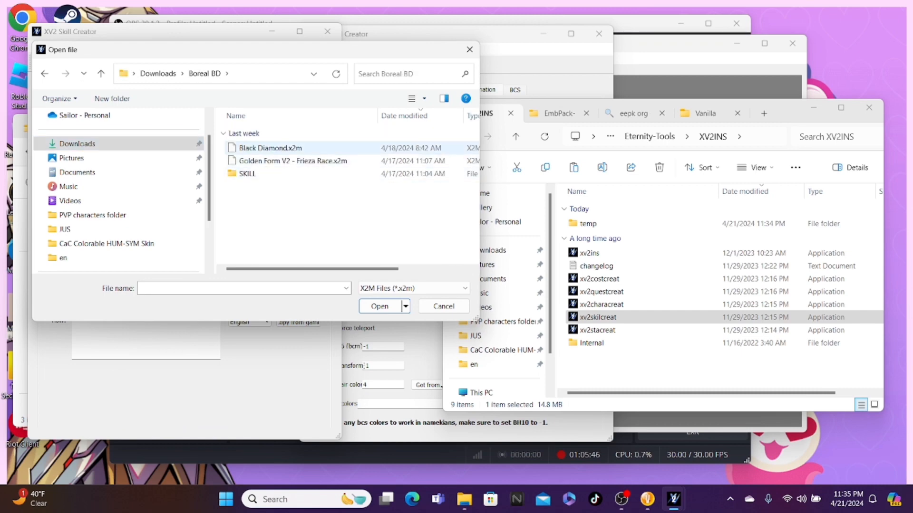
click(268, 147)
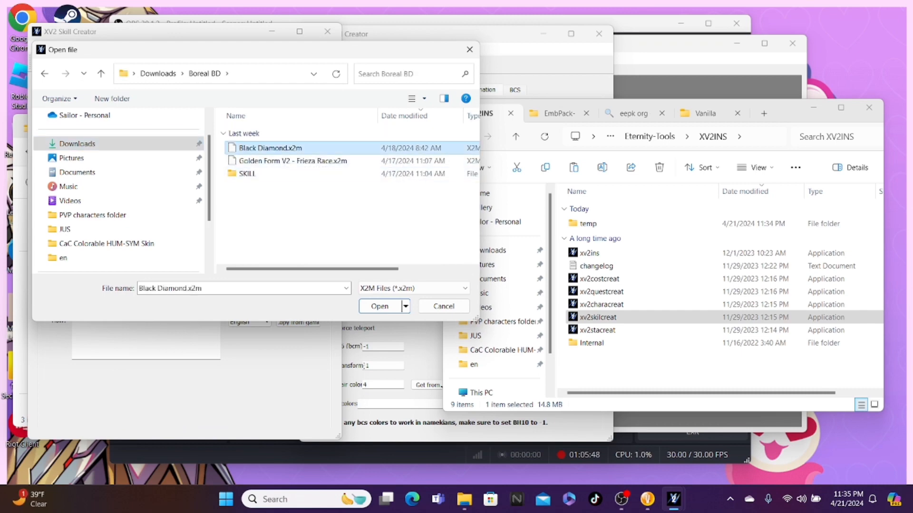
key(Return)
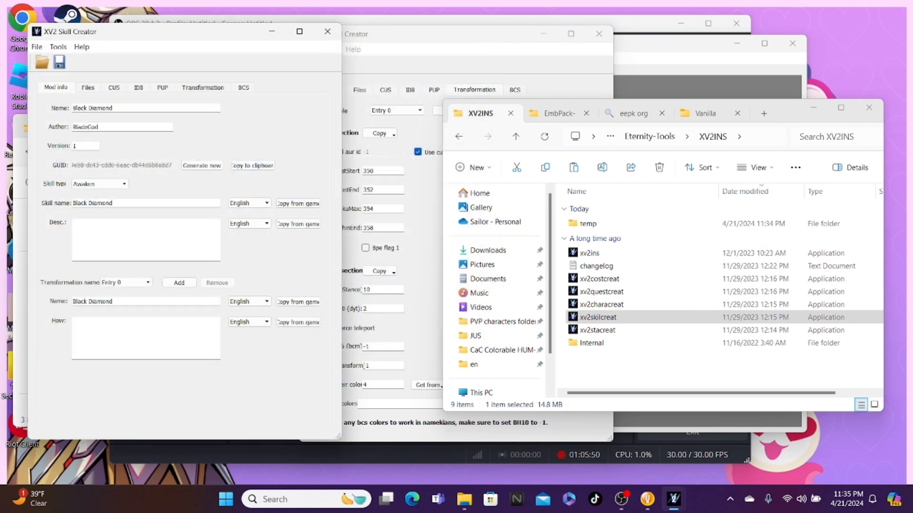
Step: Match Copy Master's patcher values to Black Diamond's transformation: BH11 0, BH10 0, second Integer 1, BH13 0 and BH66 0
click(203, 88)
drag(442, 34, 491, 37)
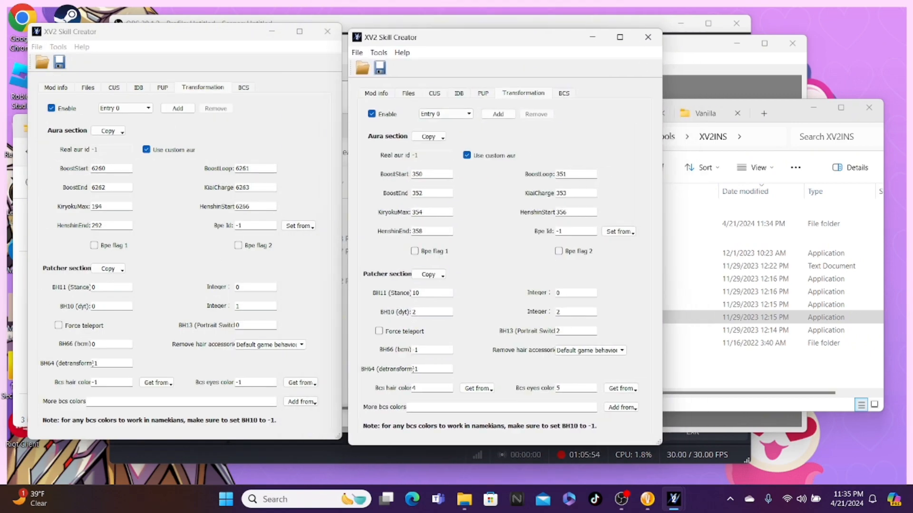
double_click(416, 294)
text(0)
key(Tab)
text(0)
text(1)
key(Tab)
click(561, 292)
double_click(416, 350)
key(BackSpace)
key(BackSpace)
Step: Set Copy Master's Bcs hair color and Bcs eyes color to -1 and close the Black Diamond reference instance
double_click(415, 388)
text(-)
double_click(558, 389)
text(-1)
key(alt+Tab)
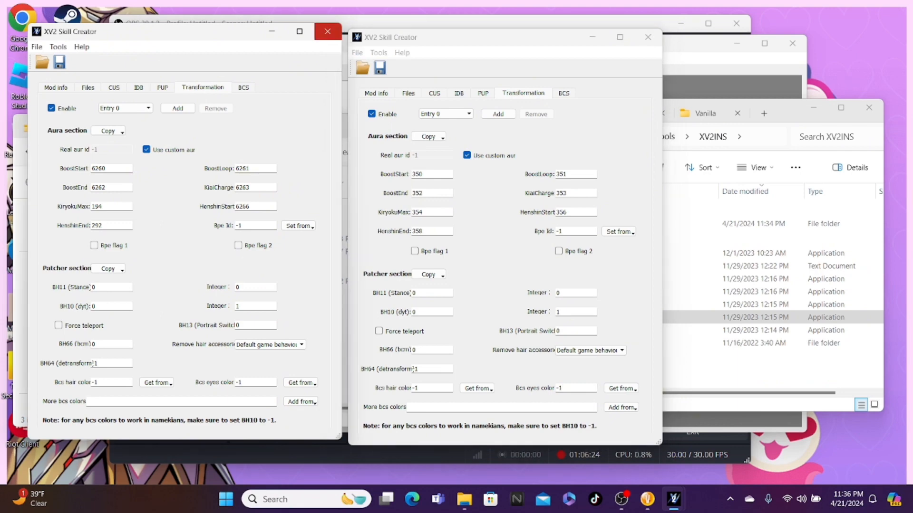
click(328, 31)
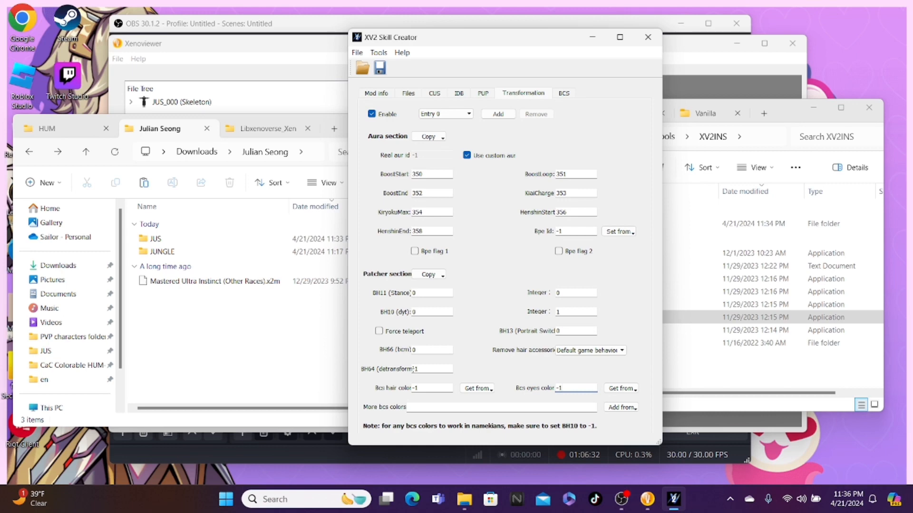
Step: Search the Downloads folder for "demo" to locate the Supreme Overhaul archive
click(703, 393)
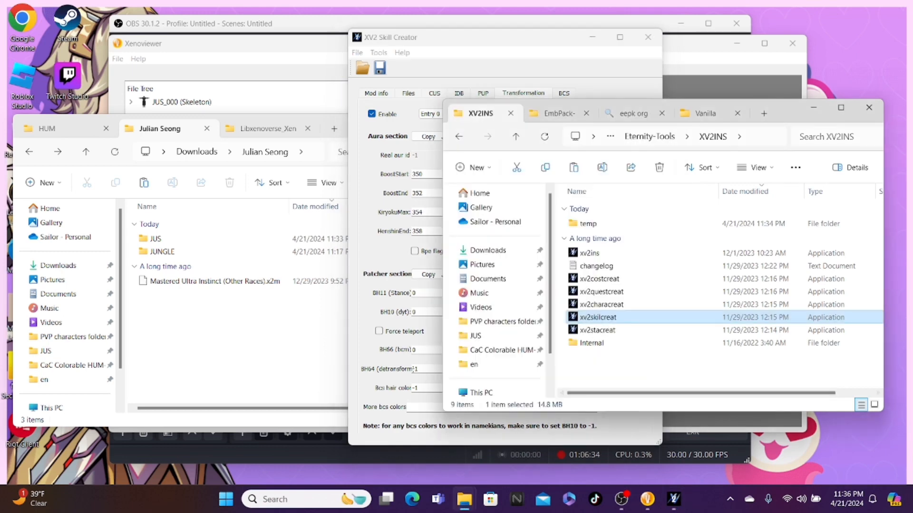
click(706, 113)
click(488, 250)
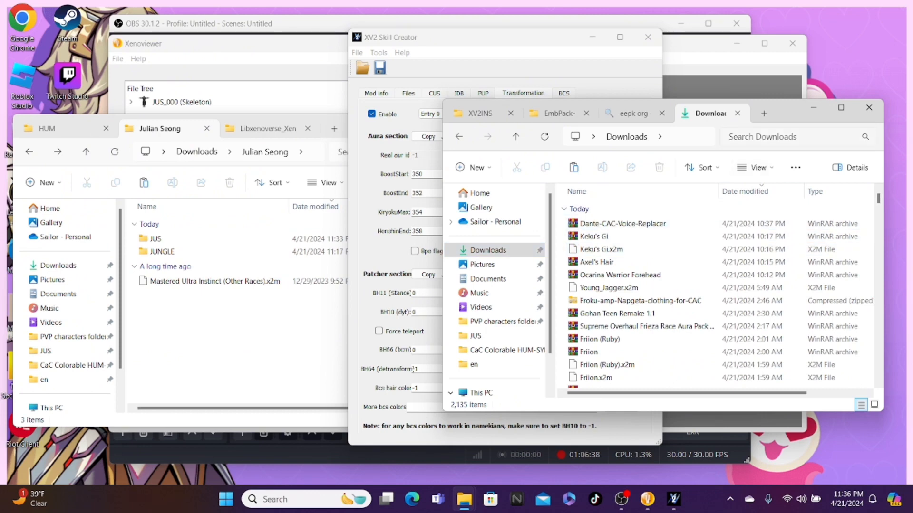
click(771, 136)
text(demo)
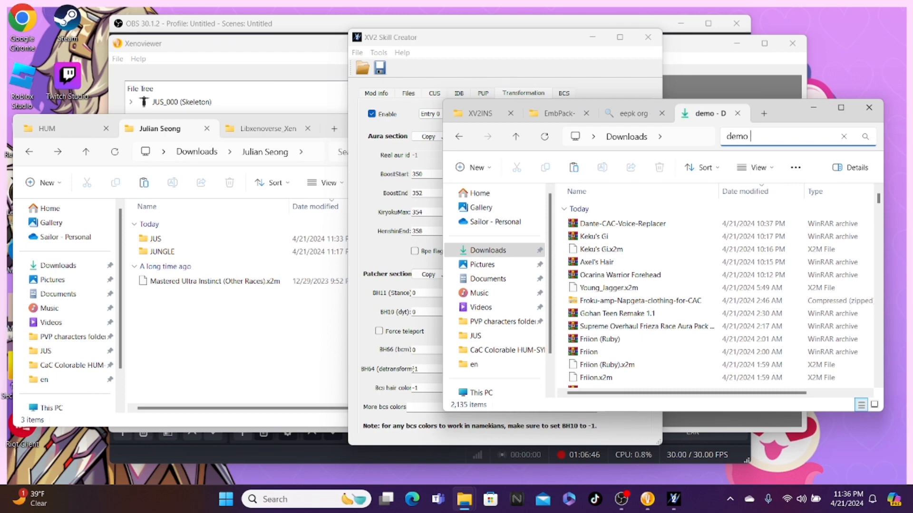
key(BackSpace)
key(BackSpace)
key(BackSpace)
key(BackSpace)
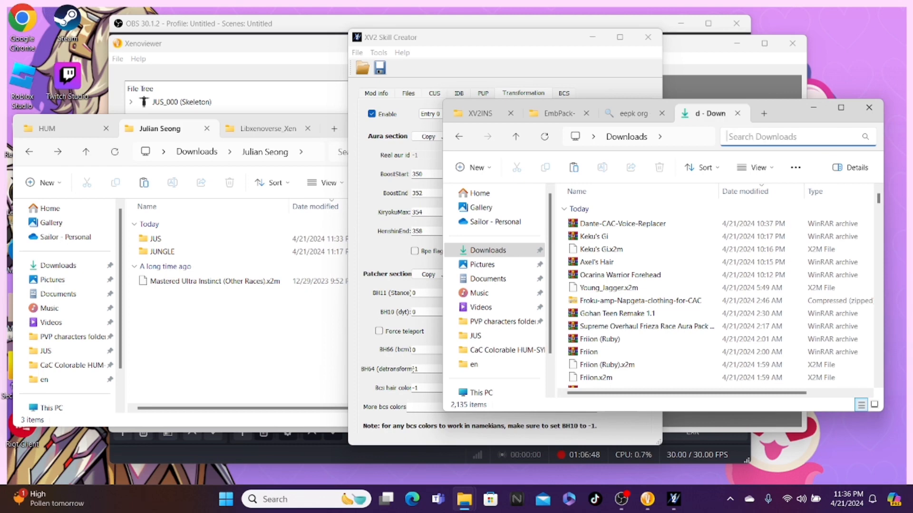
text(demo)
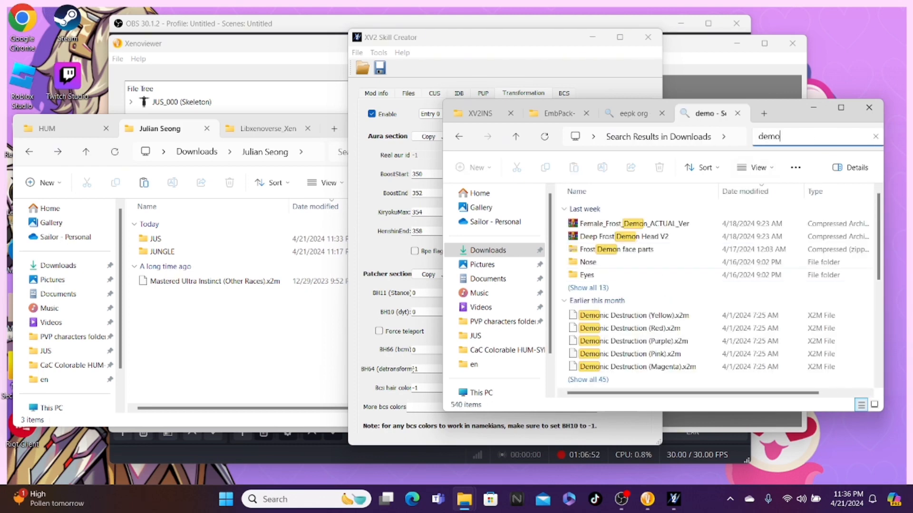
scroll(713, 326, down, 4)
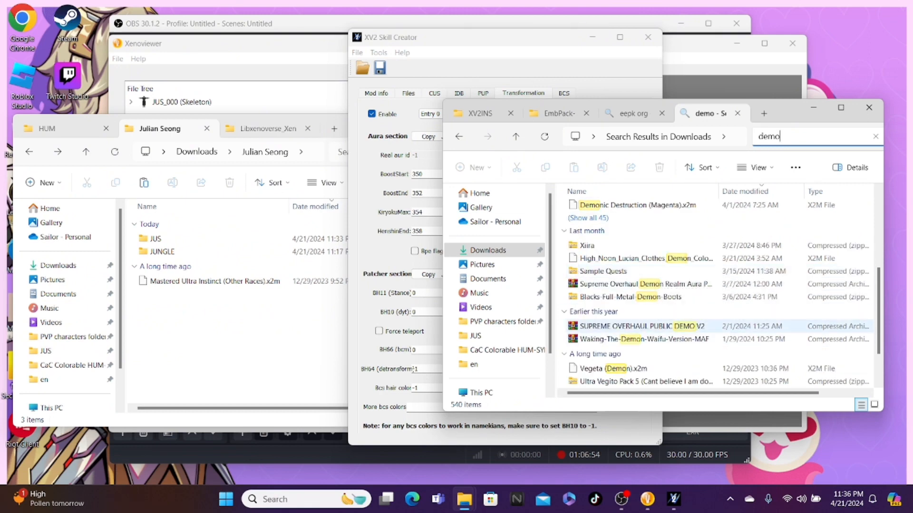
Step: Open README.txt from the SUPREME OVERHAUL PUBLIC DEMO V2 archive, dismissing the WinRAR licence reminder
double_click(666, 326)
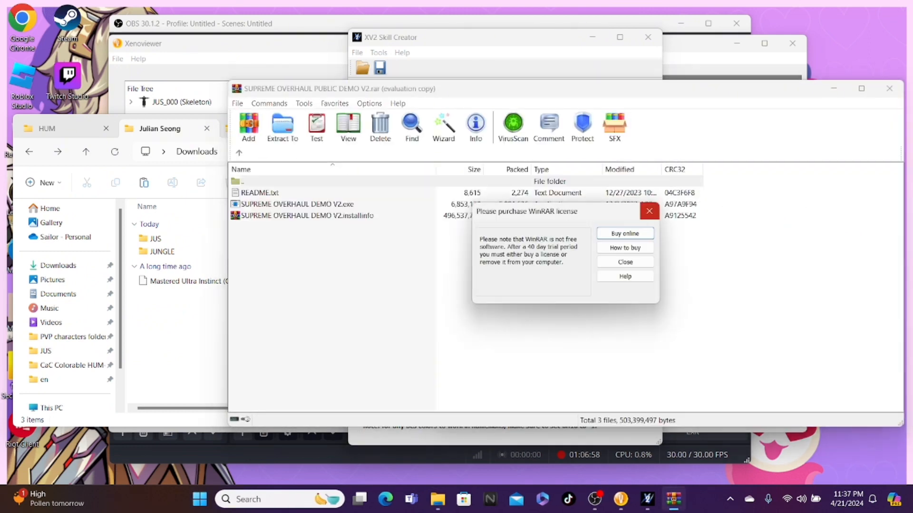
click(649, 211)
click(260, 193)
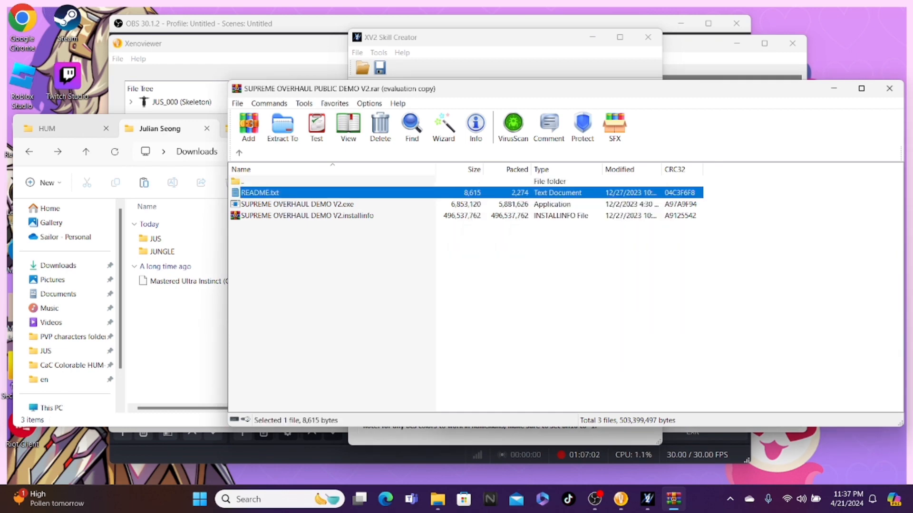
key(Return)
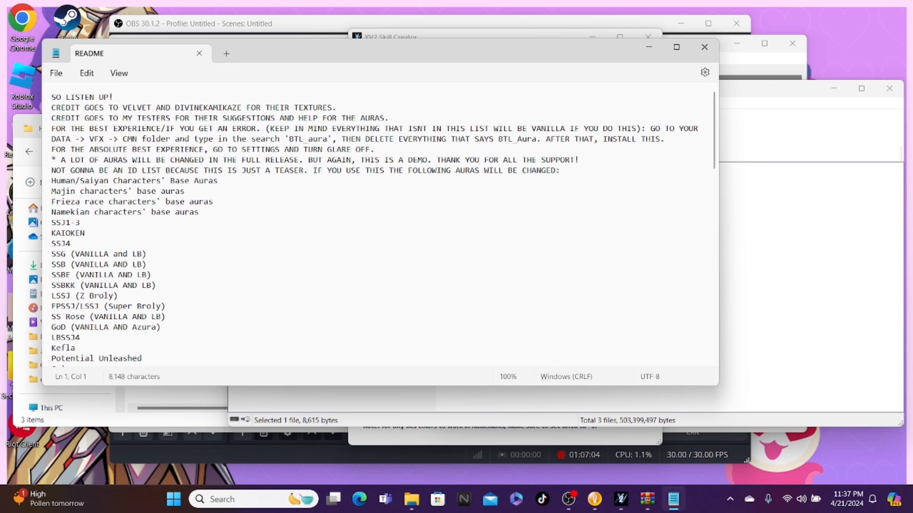
Step: Examine the README's aura ID list from the introduction down to the Mastered SSB/Perfected SSB entry for a suitable aura
scroll(380, 224, down, 3)
scroll(380, 224, down, 17)
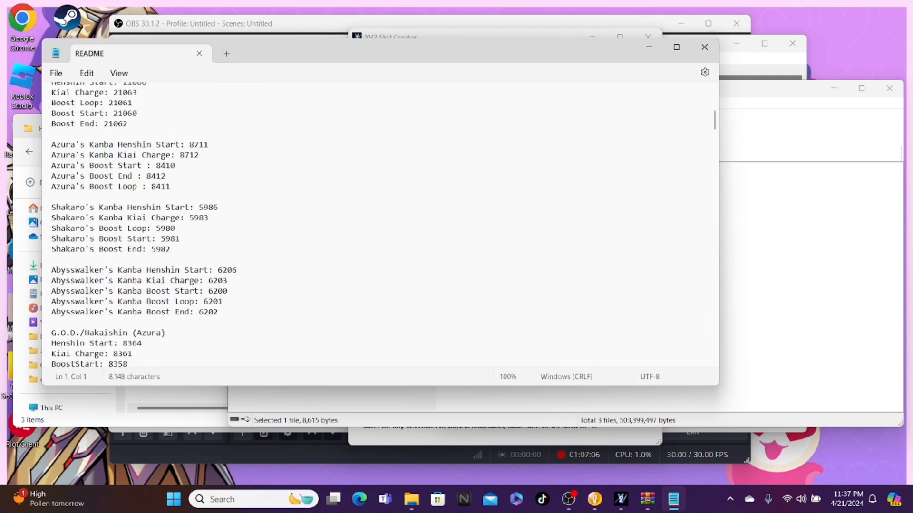
scroll(381, 223, down, 1)
scroll(380, 223, down, 9)
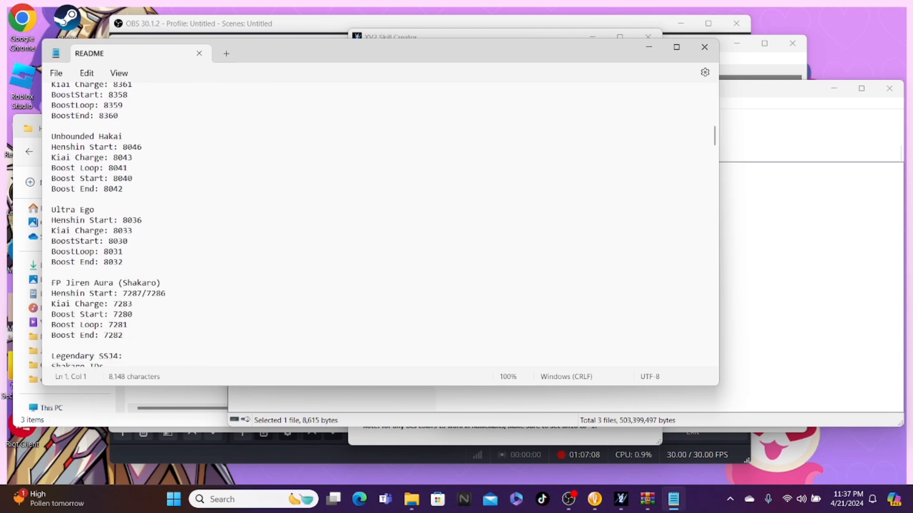
scroll(380, 223, down, 13)
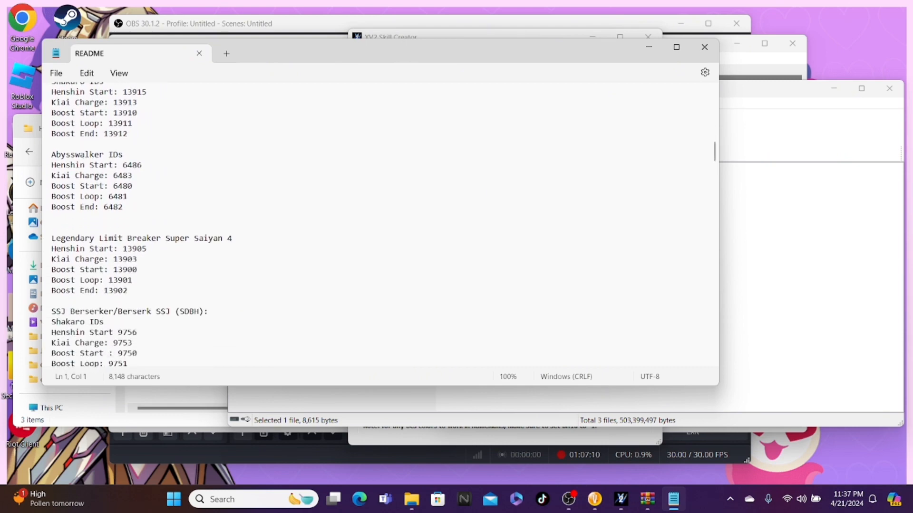
scroll(380, 224, down, 10)
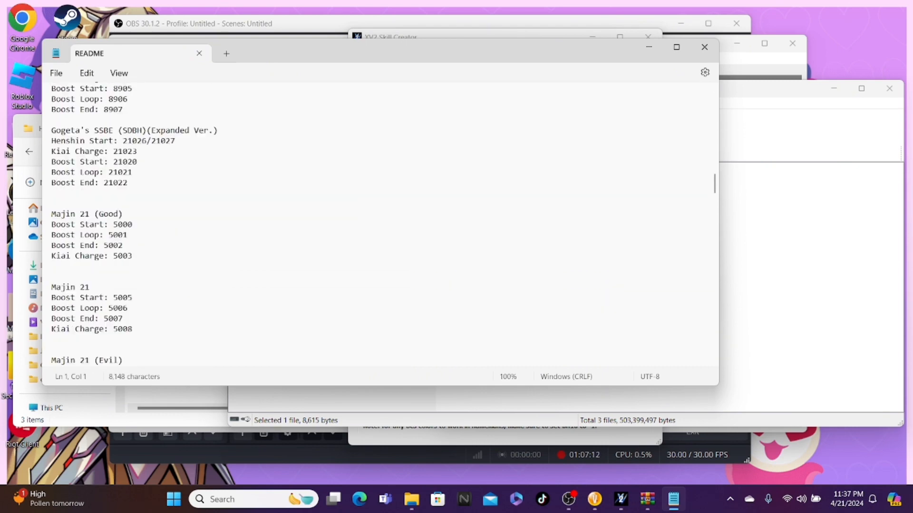
scroll(380, 224, down, 10)
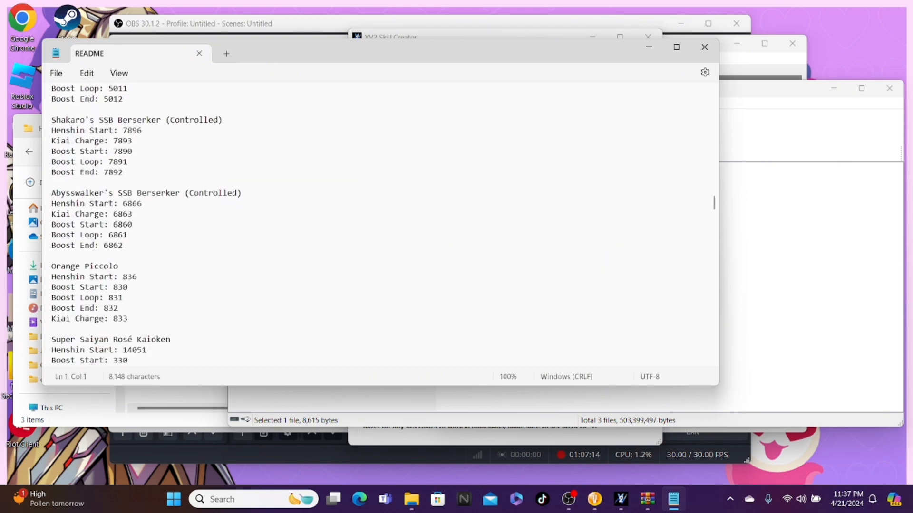
scroll(380, 223, down, 4)
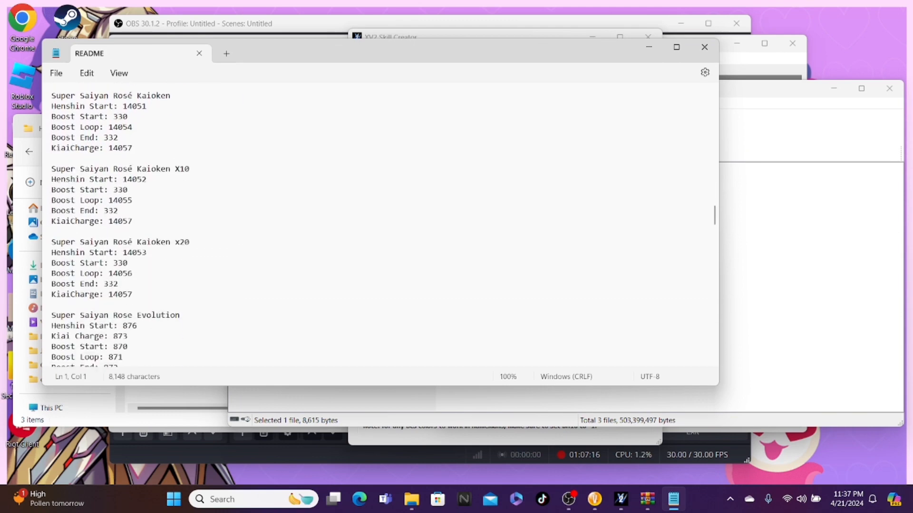
scroll(380, 224, up, 4)
scroll(380, 224, down, 5)
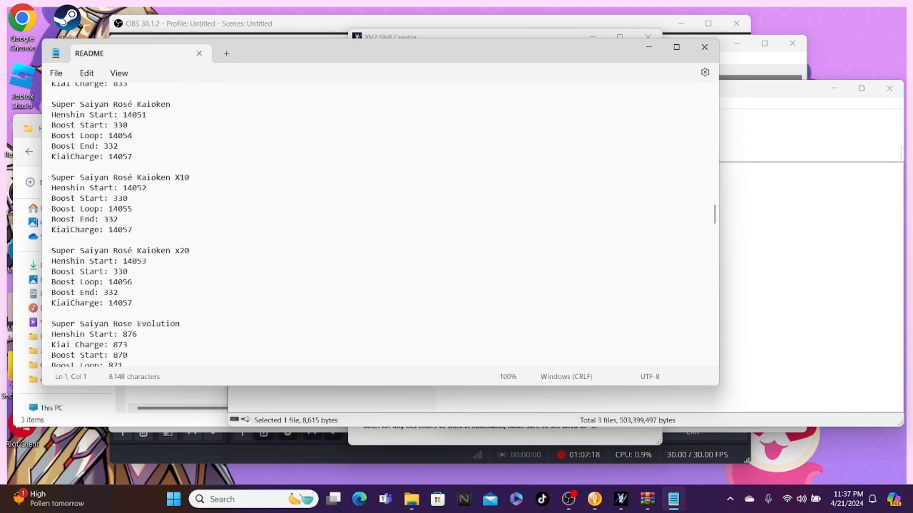
scroll(380, 223, down, 6)
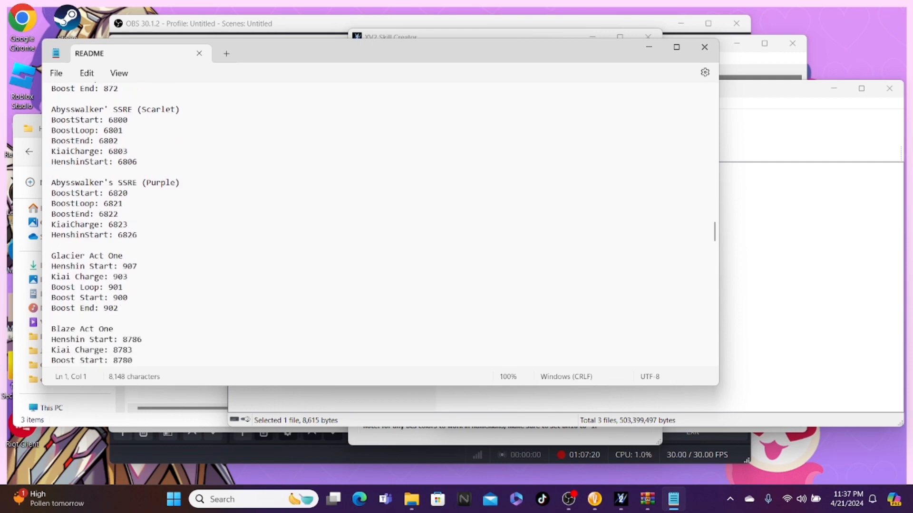
scroll(380, 223, down, 2)
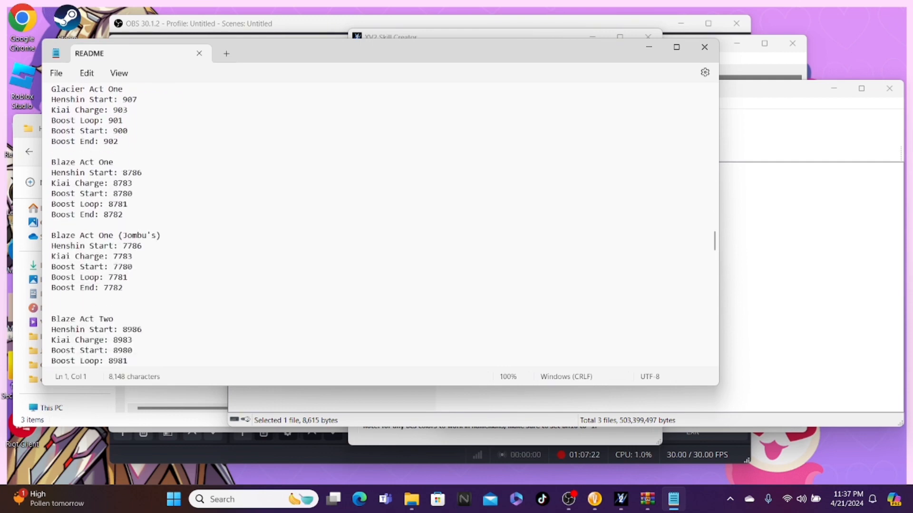
scroll(163, 326, down, 6)
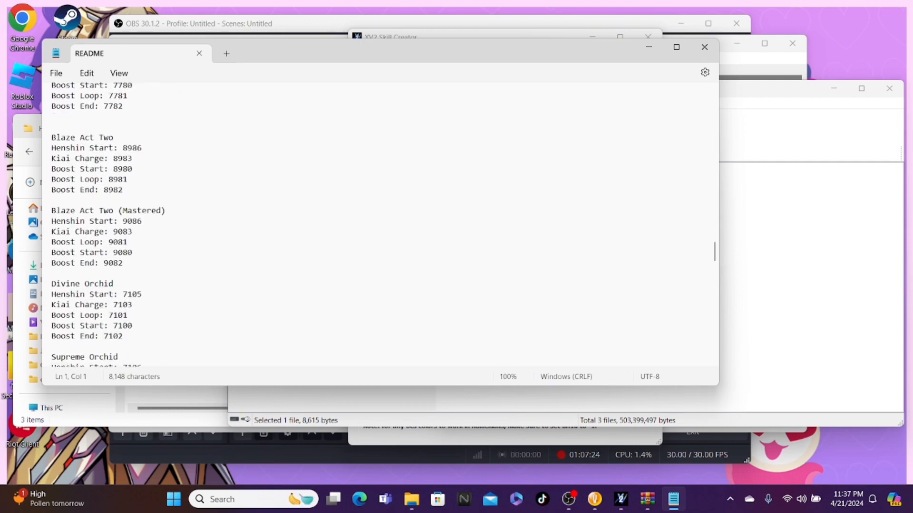
scroll(381, 223, down, 7)
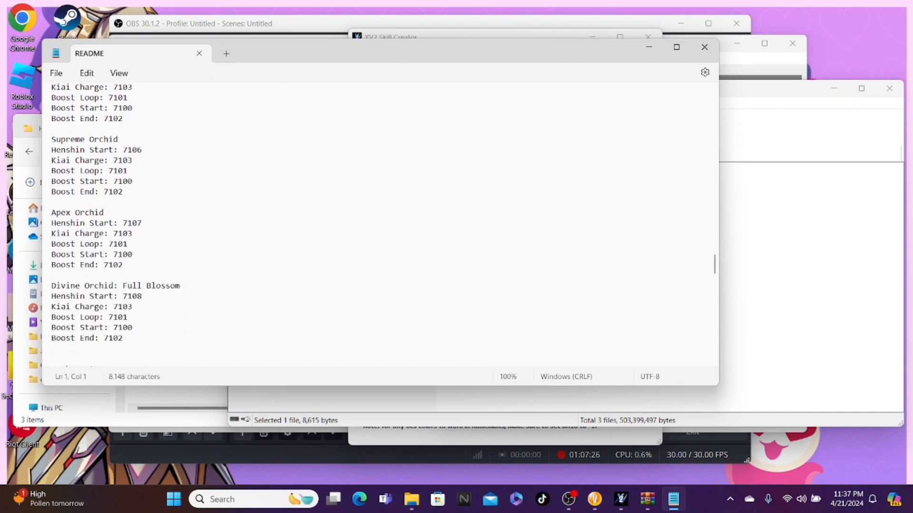
scroll(380, 223, down, 8)
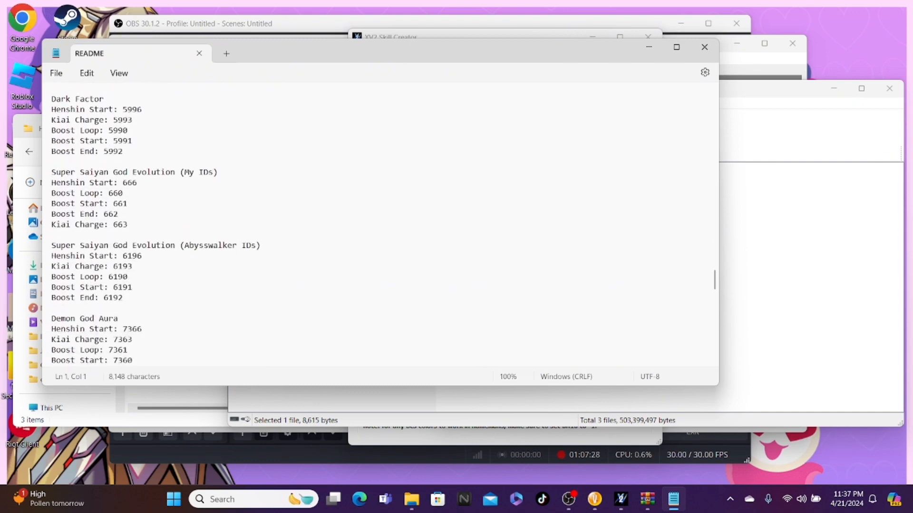
scroll(380, 224, down, 4)
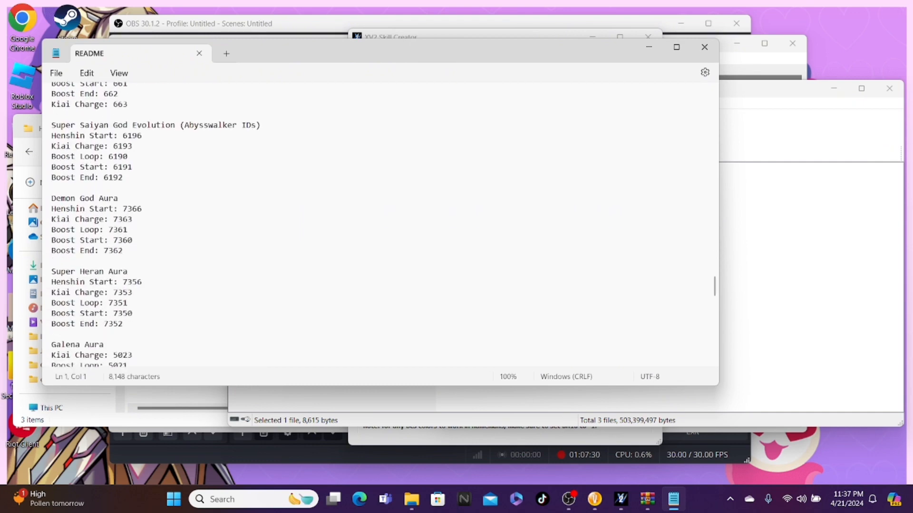
scroll(380, 224, down, 7)
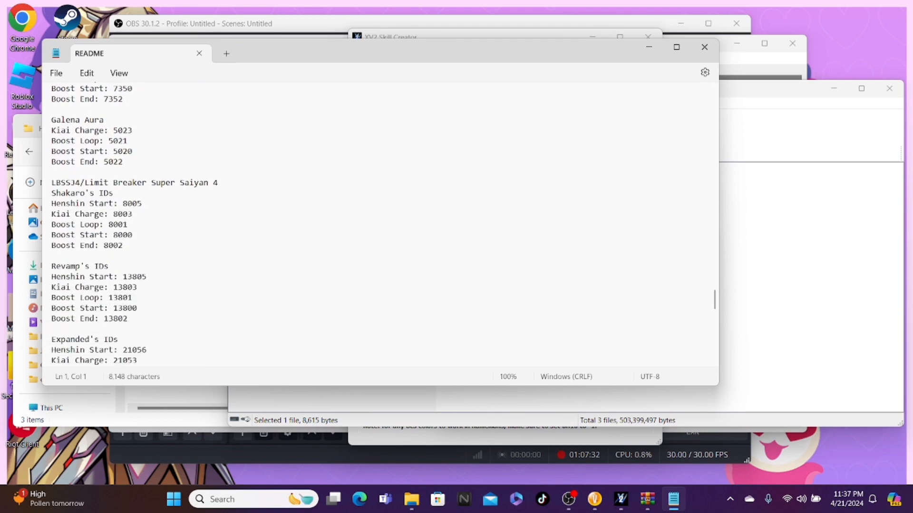
scroll(380, 223, down, 1)
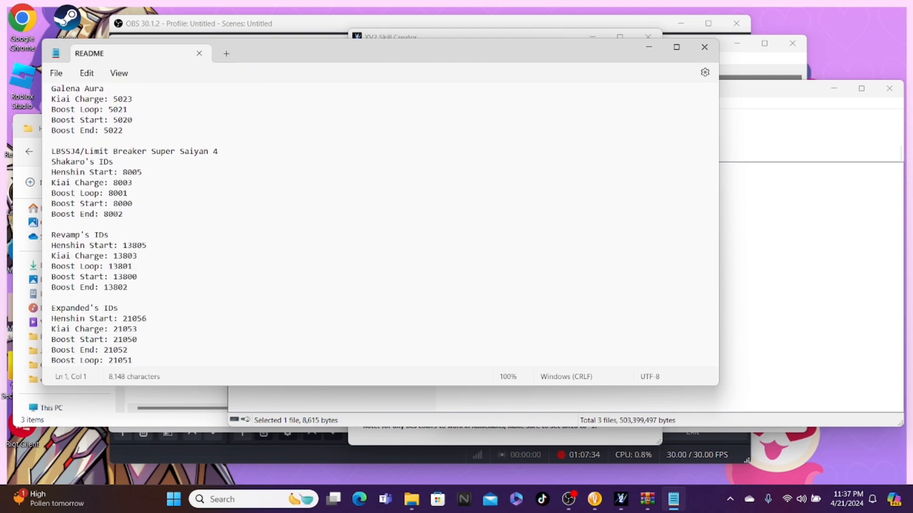
scroll(380, 223, down, 7)
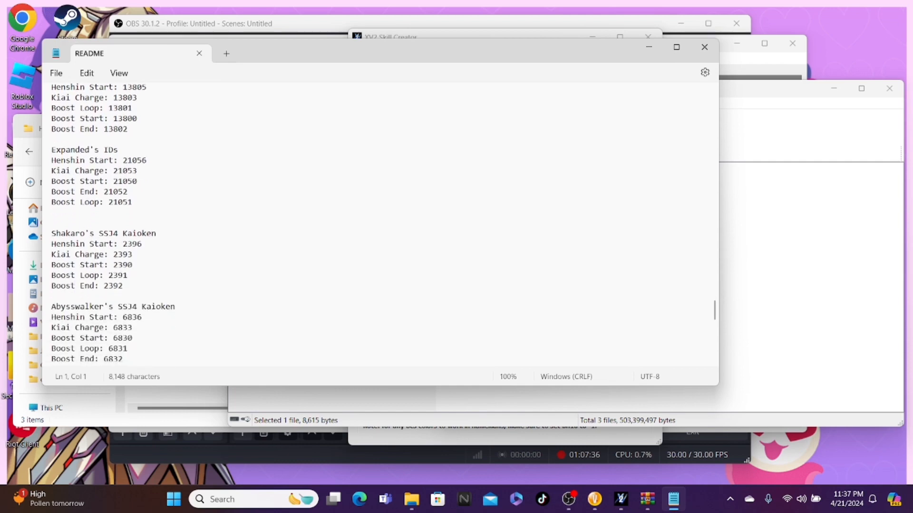
scroll(380, 223, down, 8)
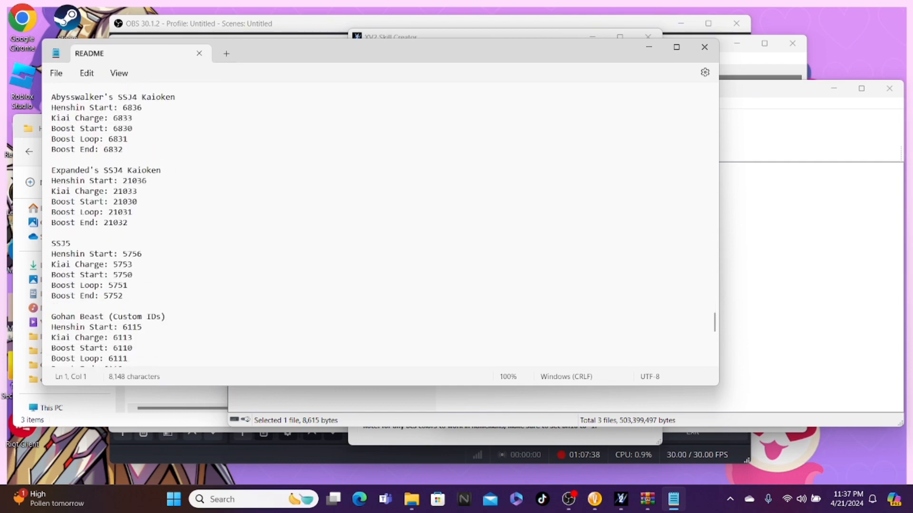
scroll(380, 223, down, 4)
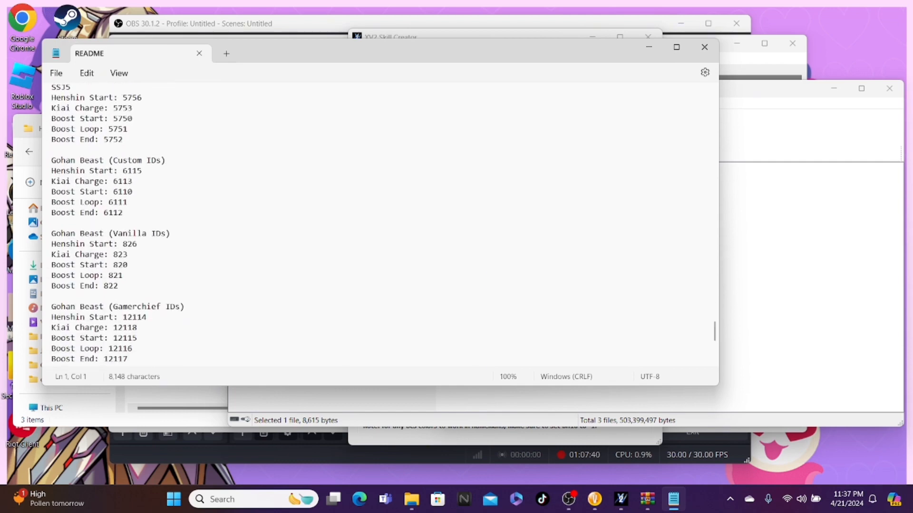
scroll(380, 224, down, 7)
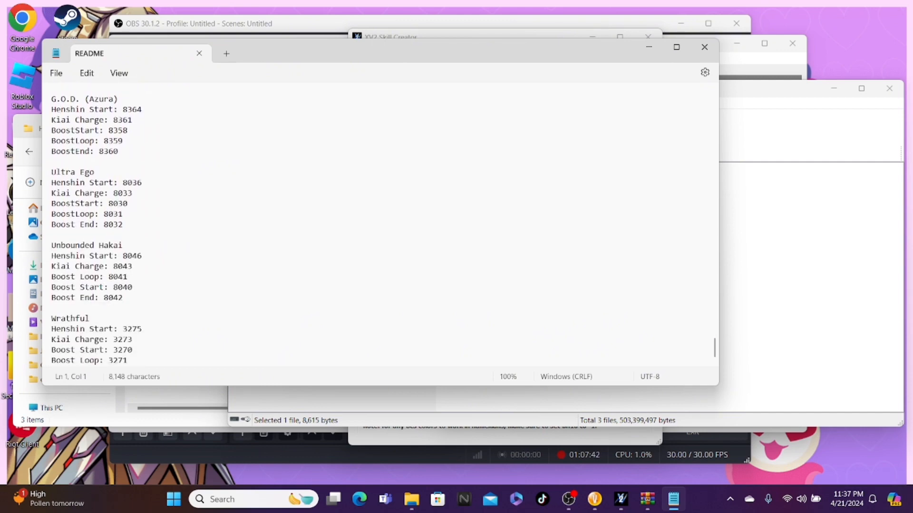
scroll(380, 224, down, 5)
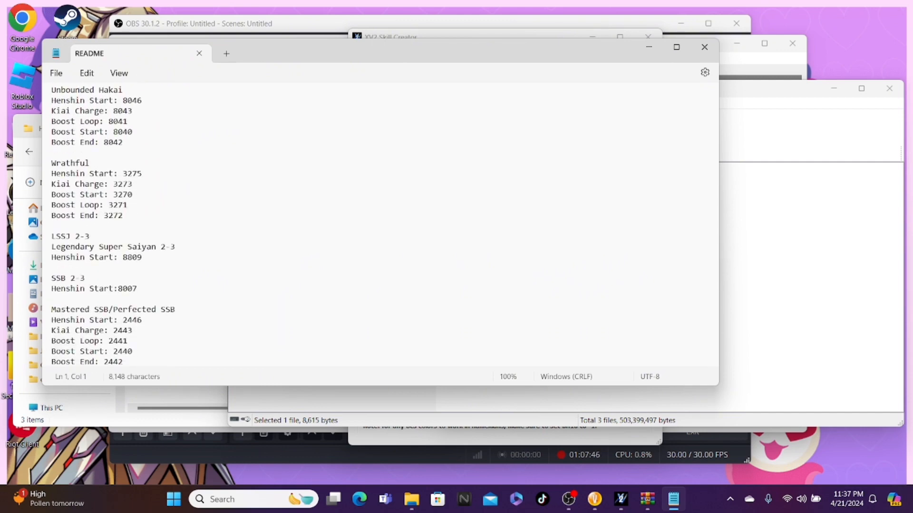
Step: Examine the README's aura ID list from the Mastered SSB/Perfected SSB entry back up to the Universal SSJ4 entry
scroll(380, 224, up, 20)
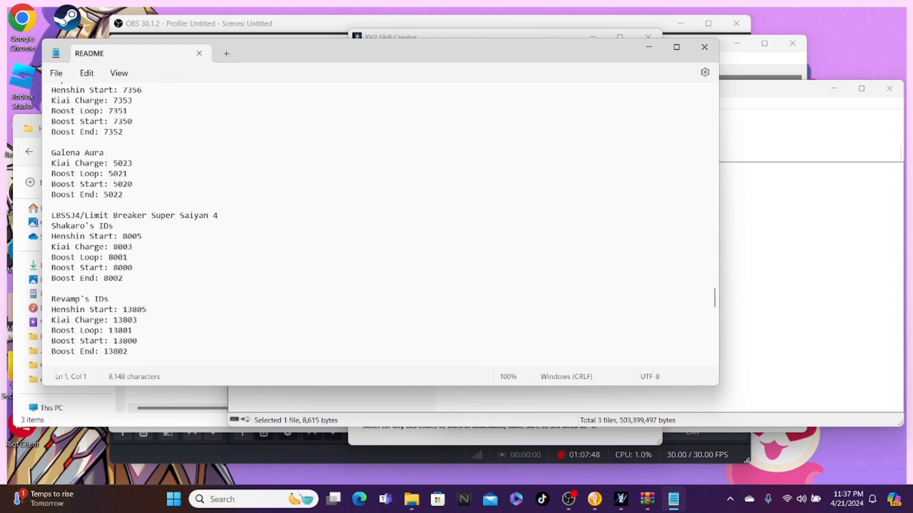
scroll(381, 224, up, 10)
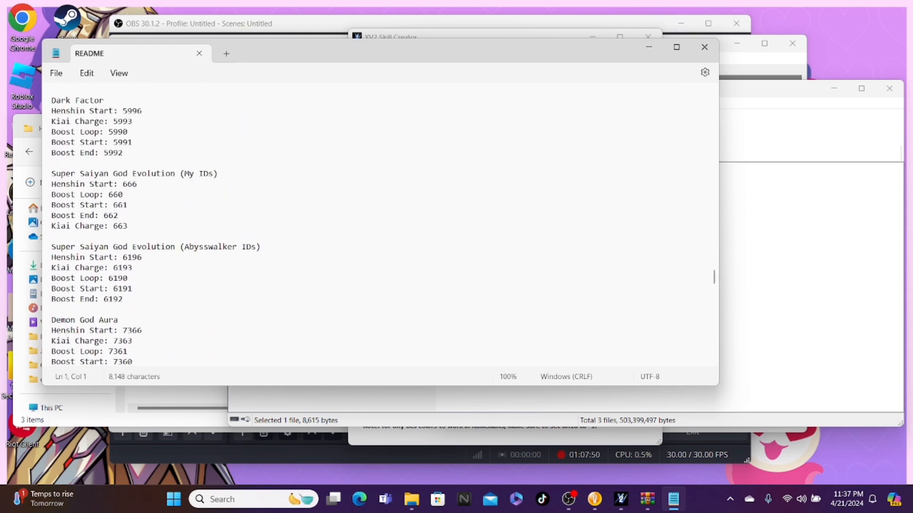
scroll(381, 223, up, 12)
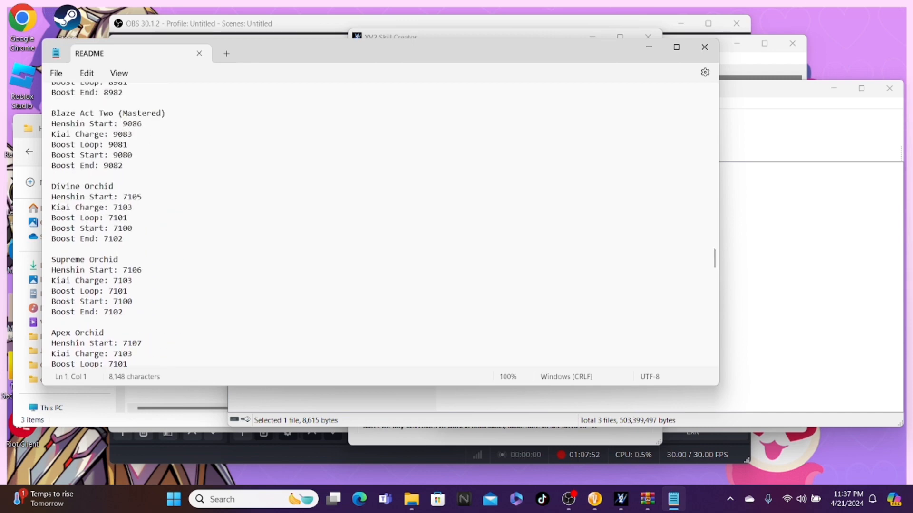
scroll(381, 223, up, 15)
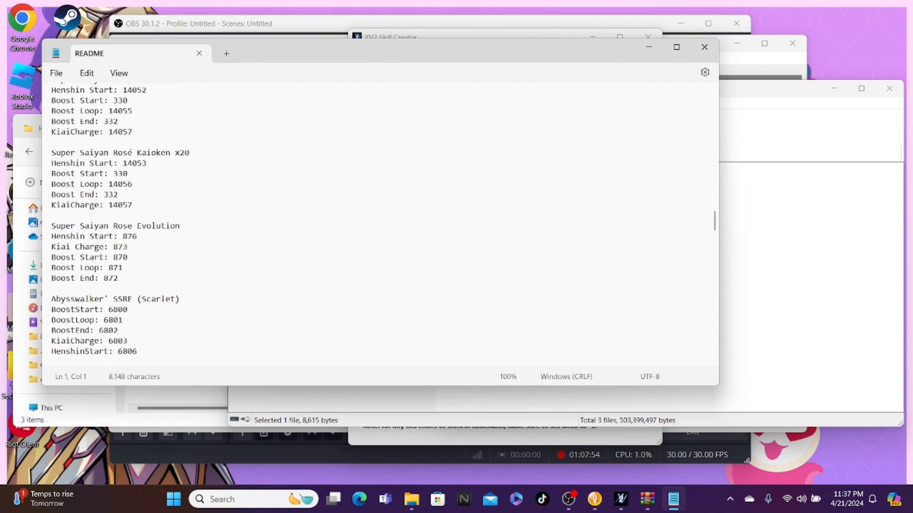
scroll(380, 223, up, 15)
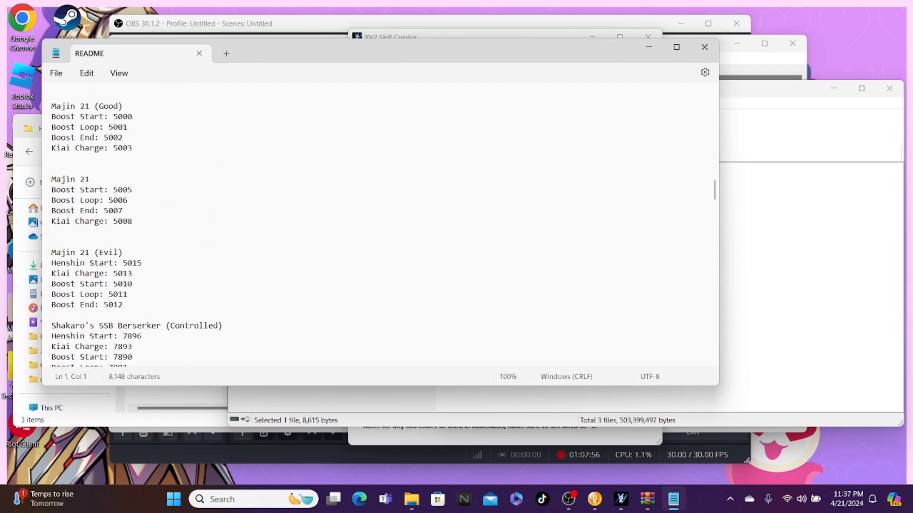
scroll(380, 223, up, 9)
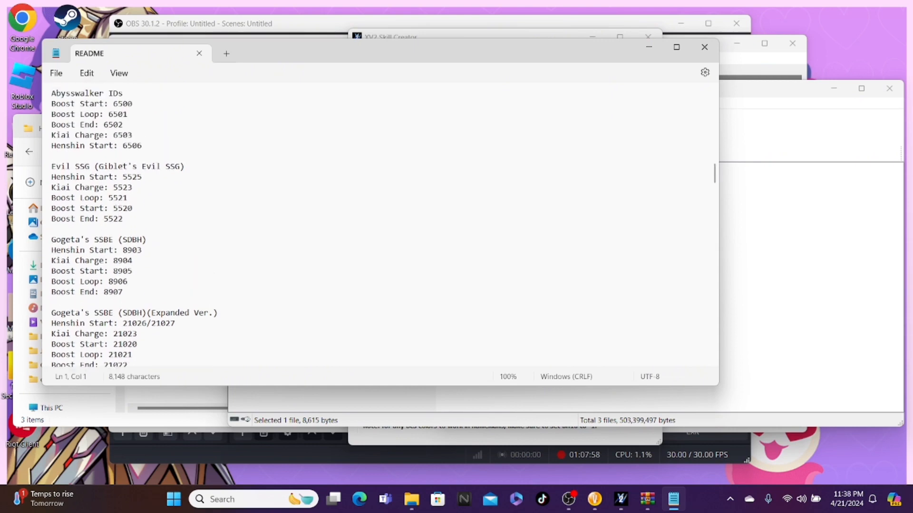
scroll(380, 223, up, 8)
scroll(380, 223, up, 3)
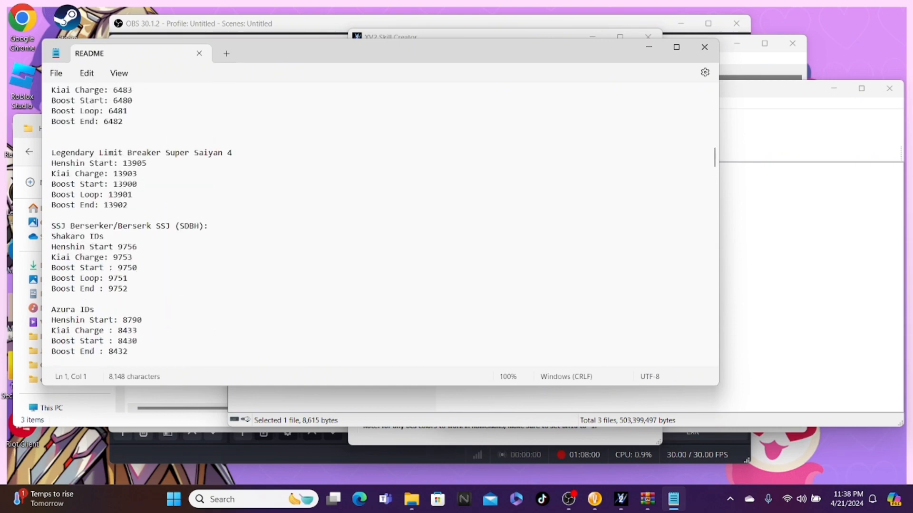
scroll(380, 223, down, 5)
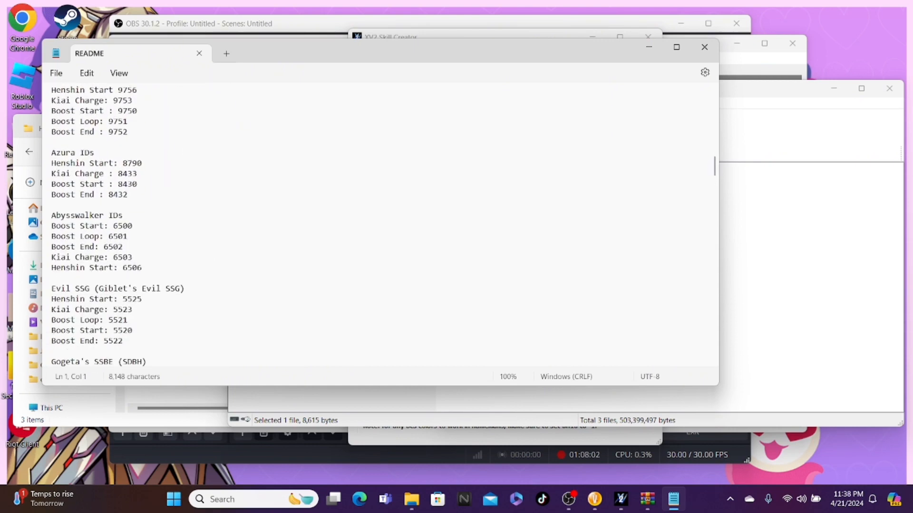
scroll(380, 224, up, 4)
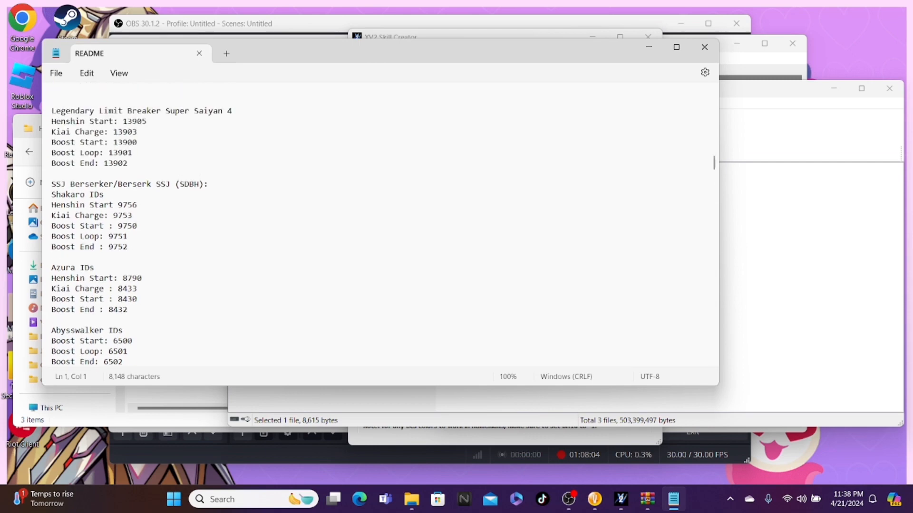
scroll(381, 224, up, 2)
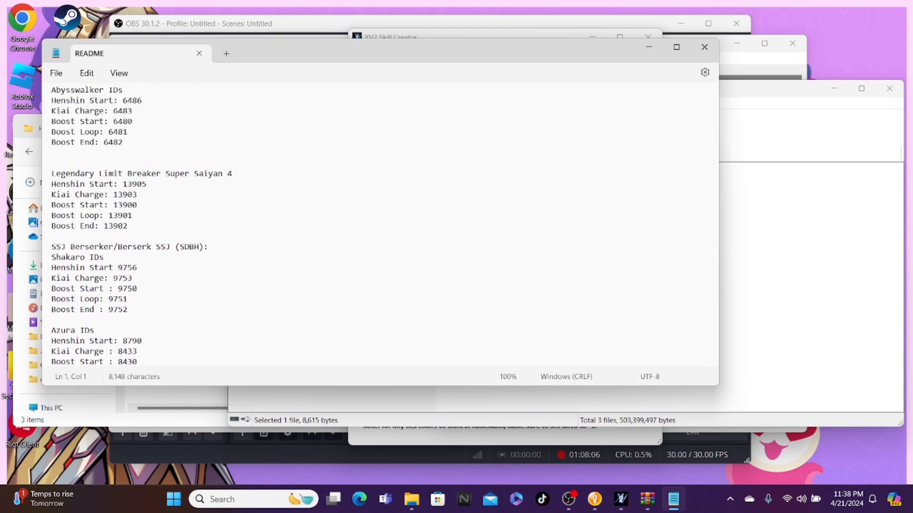
scroll(380, 224, down, 1)
scroll(380, 223, up, 2)
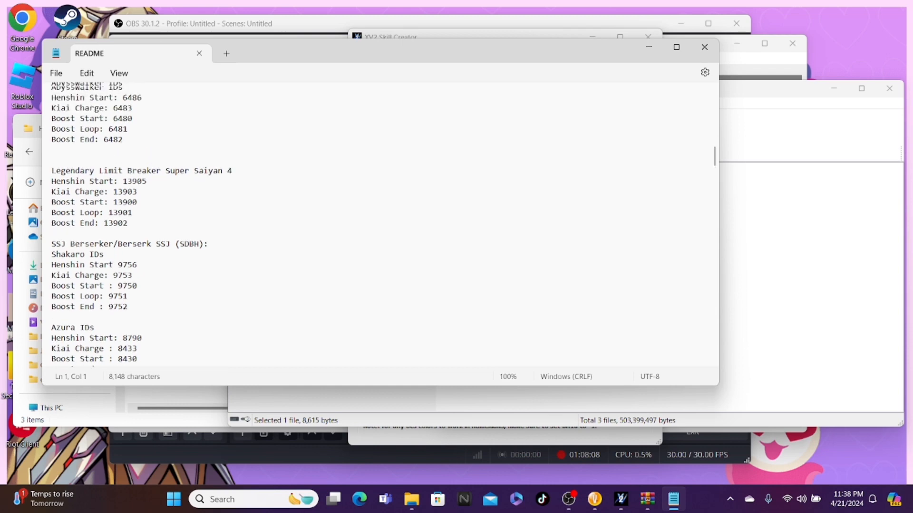
scroll(380, 223, up, 3)
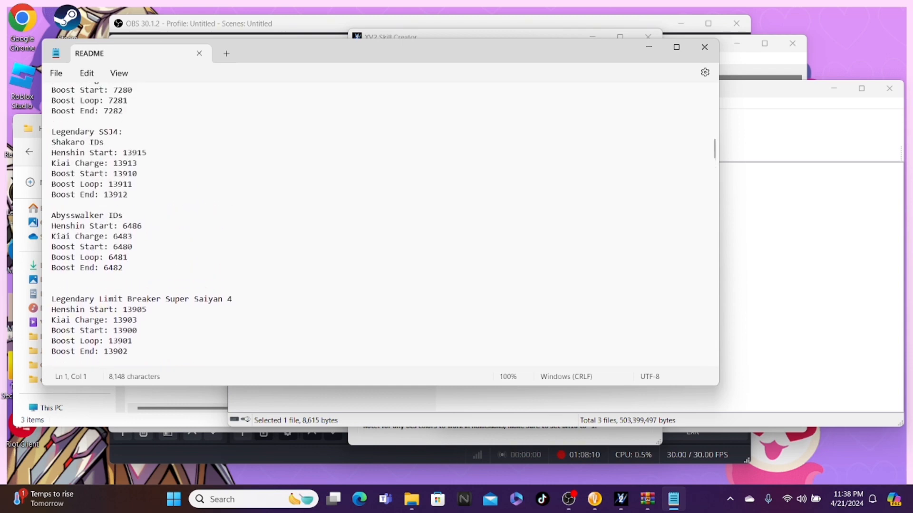
scroll(380, 224, up, 5)
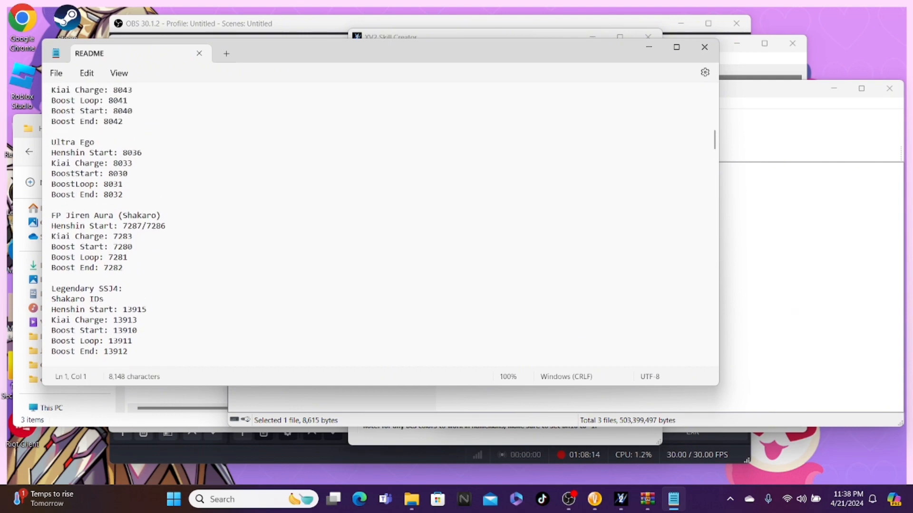
scroll(380, 224, up, 3)
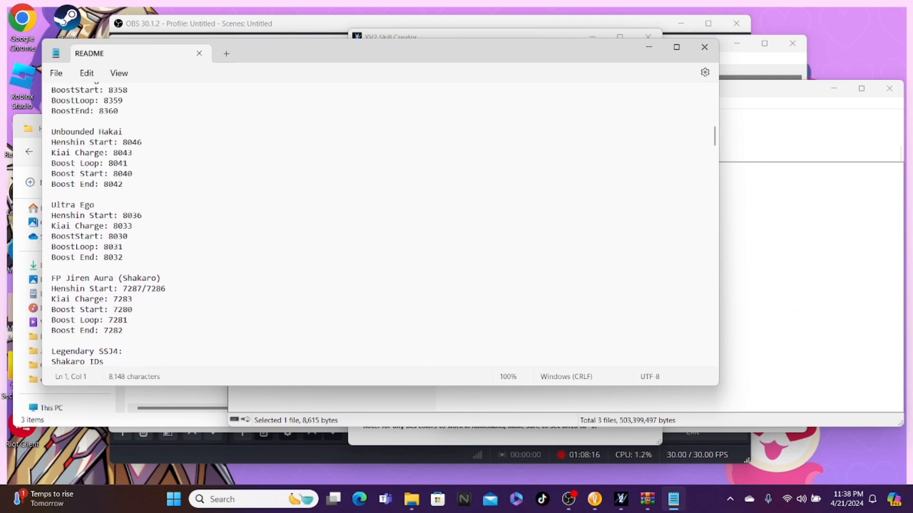
scroll(380, 224, down, 3)
scroll(380, 224, up, 4)
scroll(380, 223, up, 10)
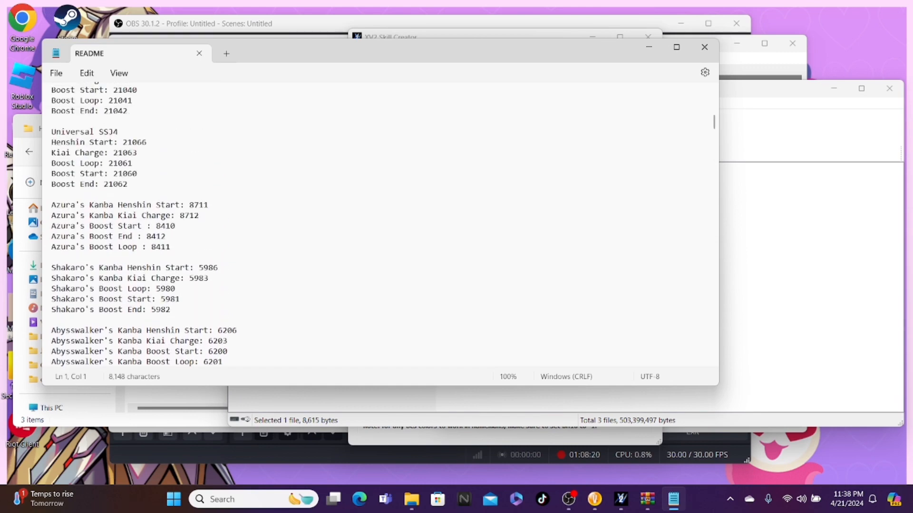
scroll(381, 224, up, 4)
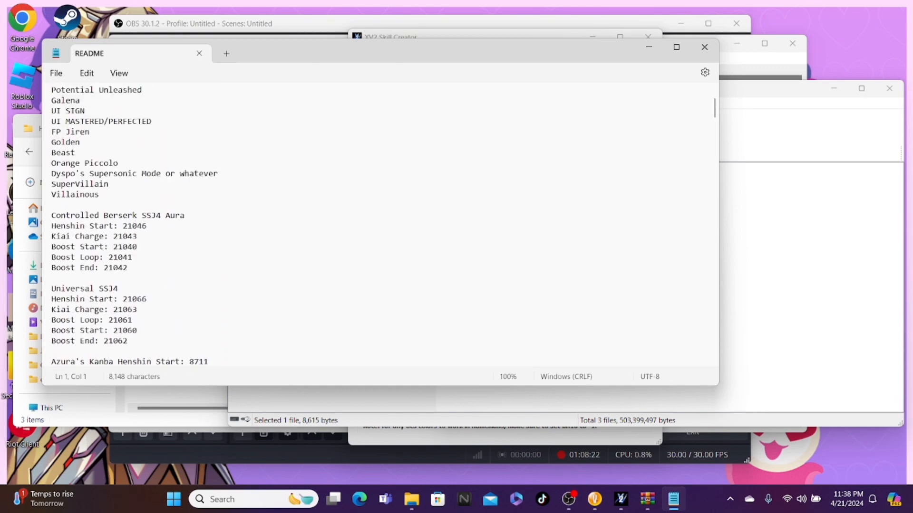
scroll(380, 223, up, 1)
scroll(380, 224, down, 3)
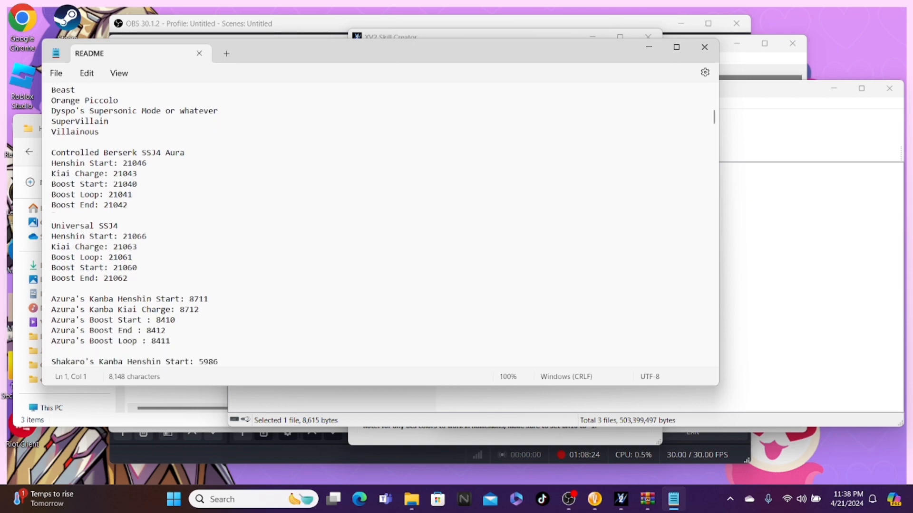
Step: Switch to XV2 Skill Creator and set Copy Master's HenshinStart to 21066 and KiaiCharge to 21063
click(620, 499)
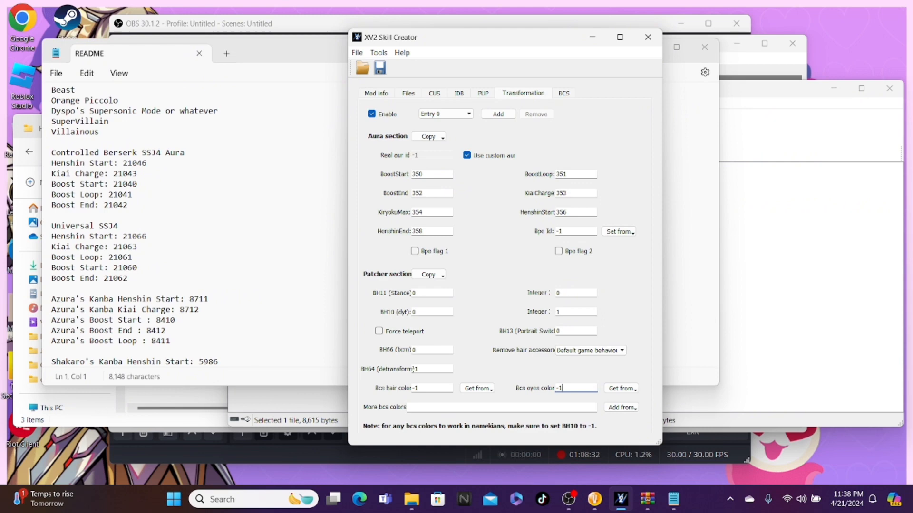
click(428, 174)
double_click(561, 212)
text(21066)
double_click(561, 193)
text(21063)
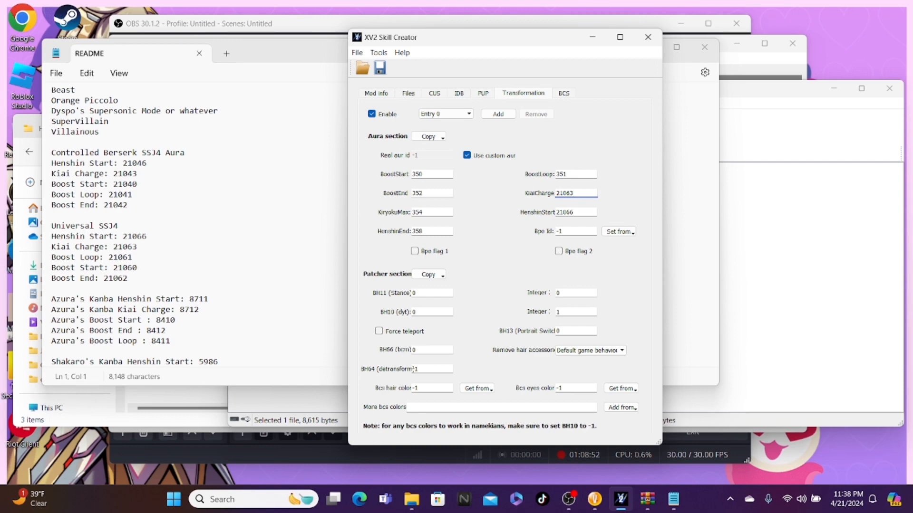
Step: Set the transformation's BoostLoop to 21061, BoostStart to 21060 and BoostEnd to 21062
key(shift+Tab)
text(21061)
double_click(417, 174)
text(21060)
key(Tab)
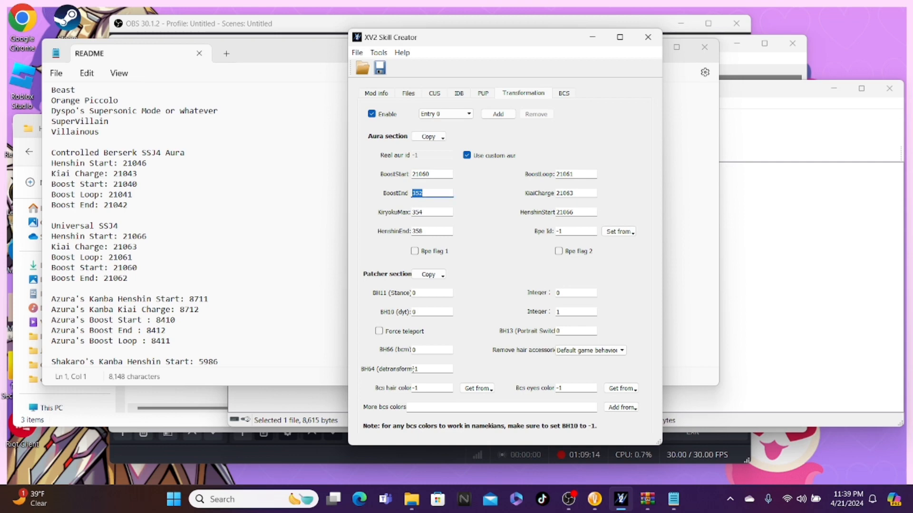
text(21062)
Step: Save the finished skill as Copy Master in X2M format in the character's Downloads subfolder
click(376, 93)
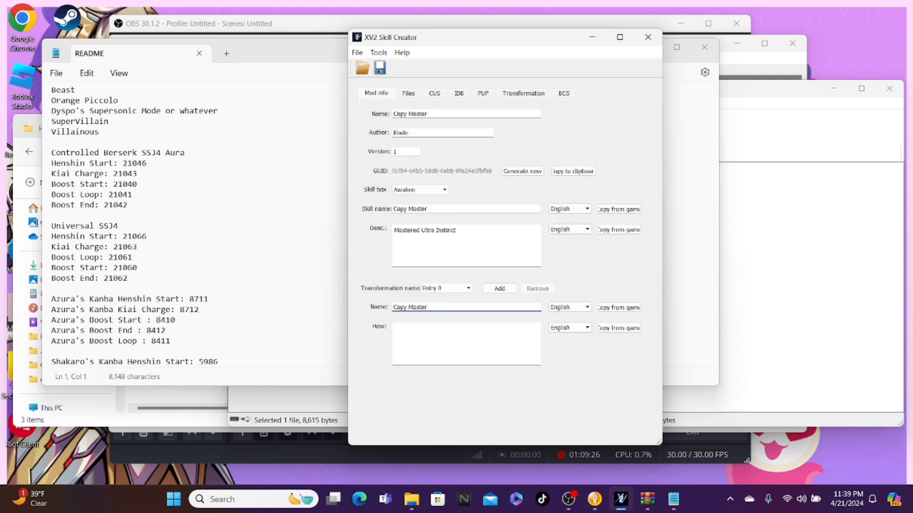
click(380, 68)
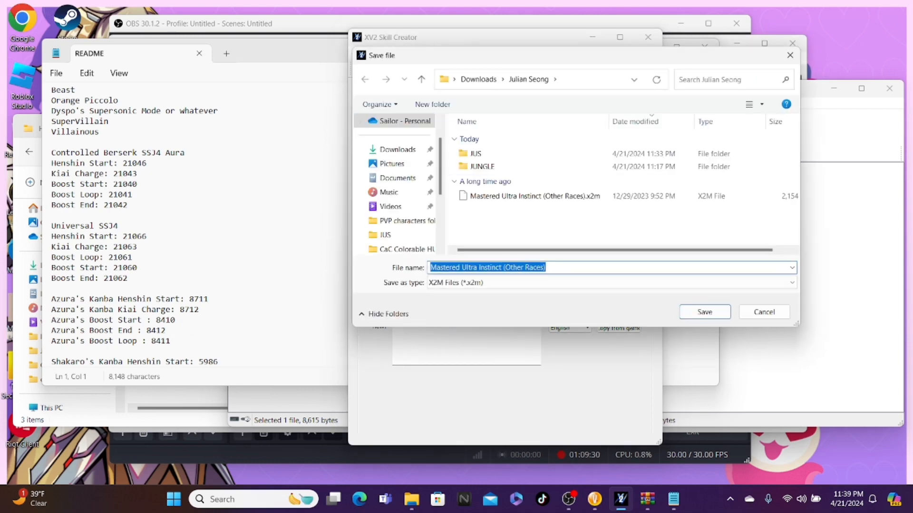
text(Copy Ma)
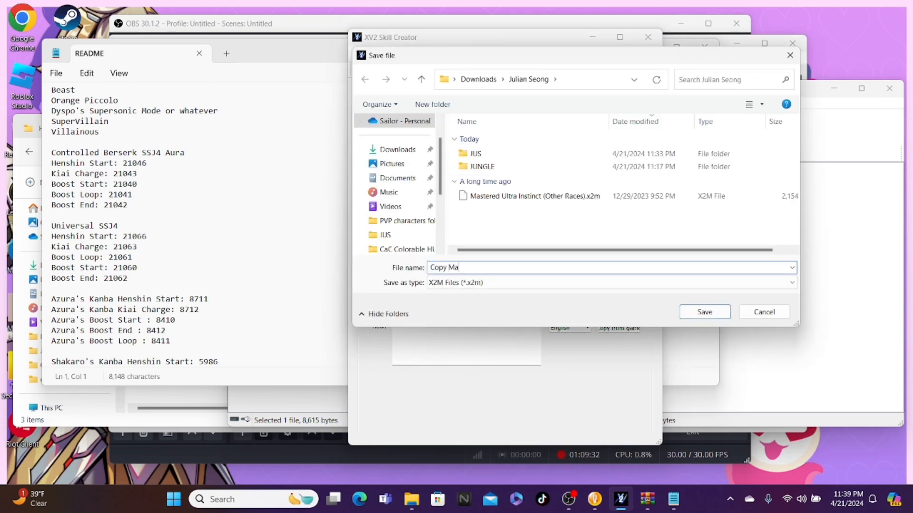
text(ster)
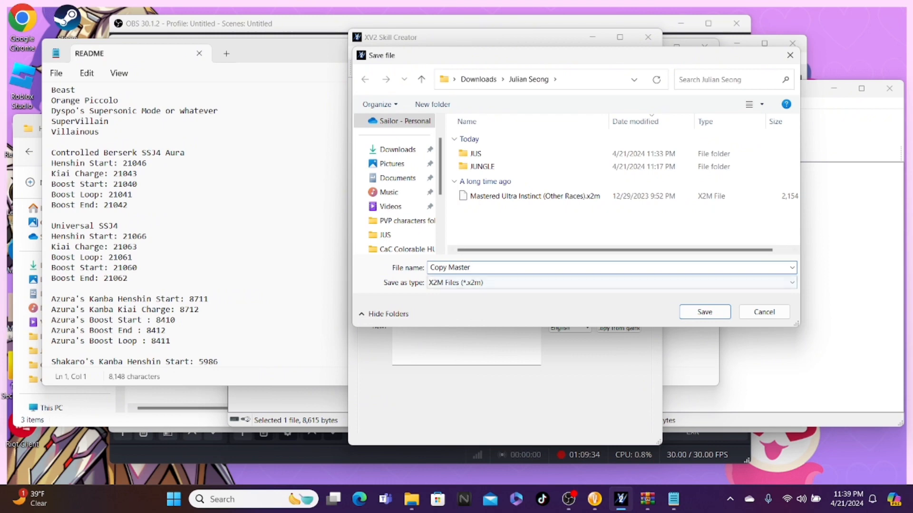
key(Return)
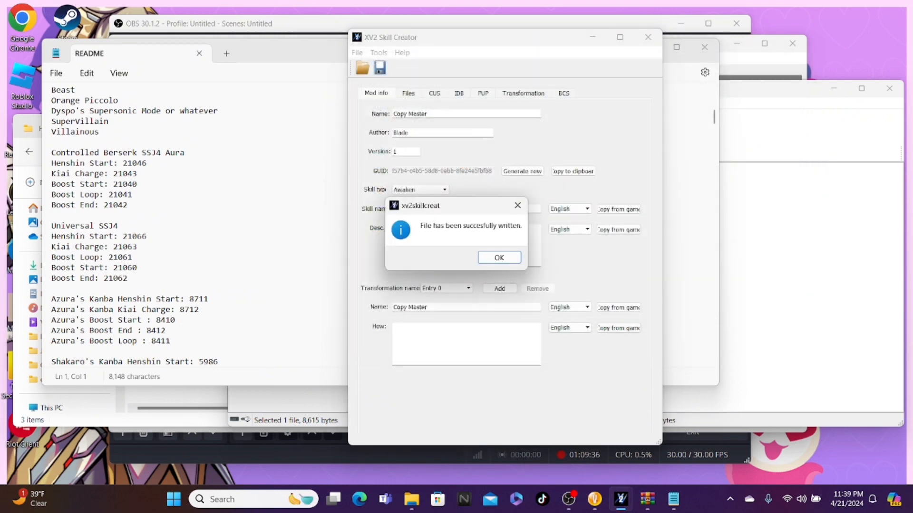
key(Return)
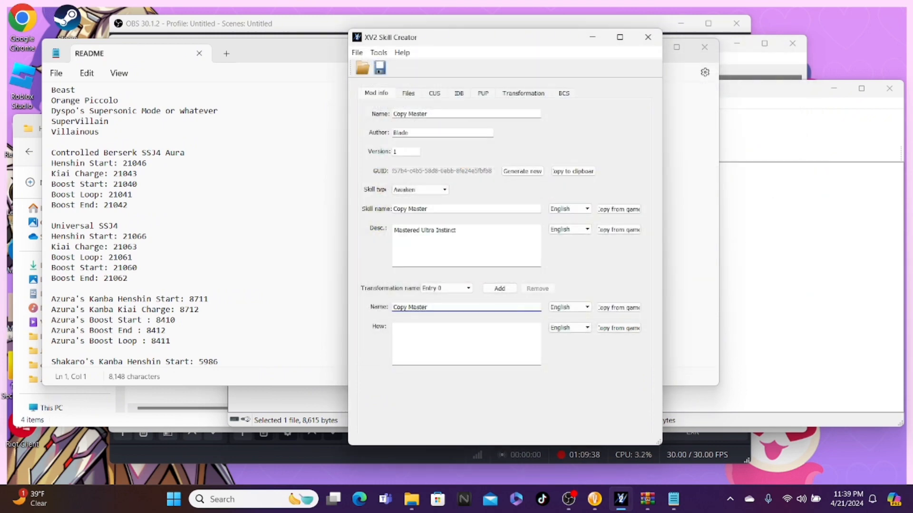
Step: Close the Skill Creator and the README, and bring up the "eepk org" search results beside the character's folder
click(648, 37)
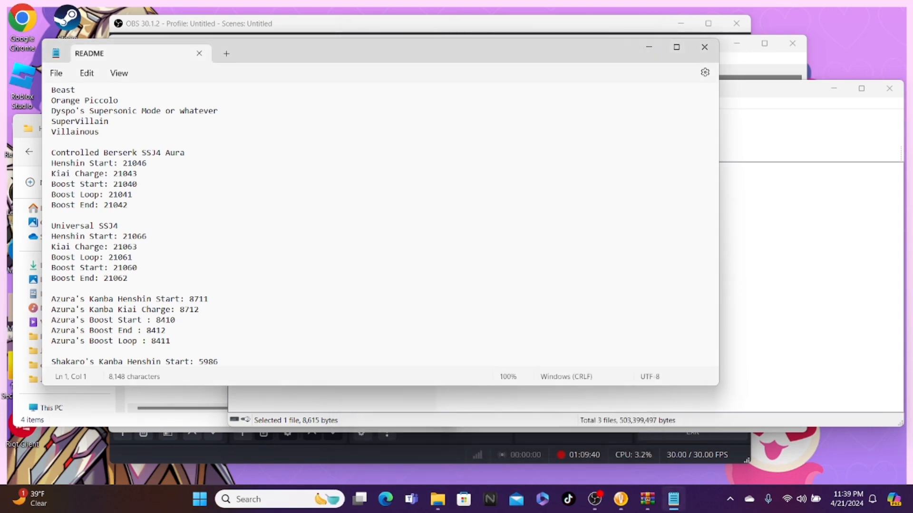
click(705, 47)
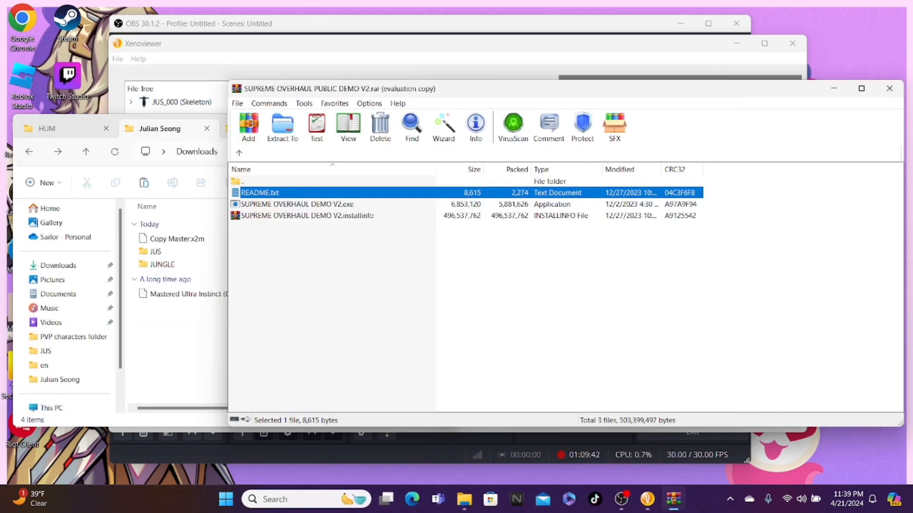
click(183, 340)
click(561, 299)
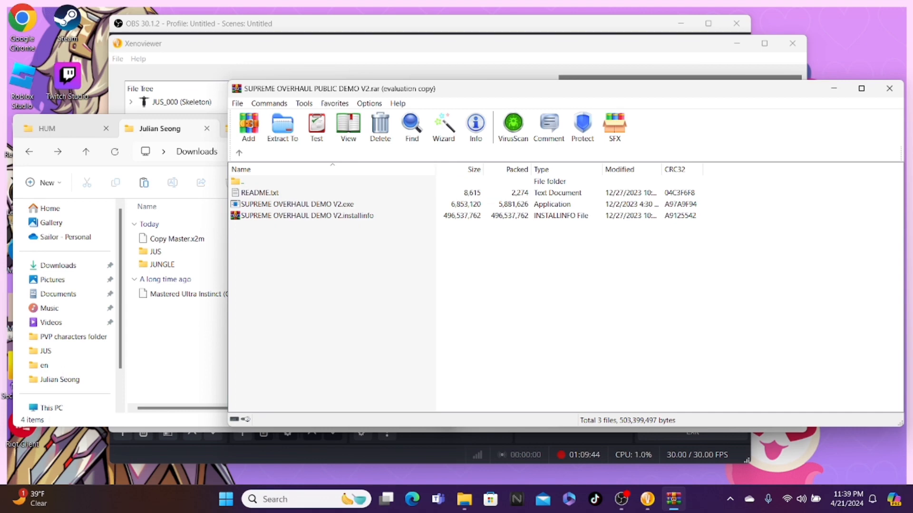
click(183, 345)
mouse_move(464, 499)
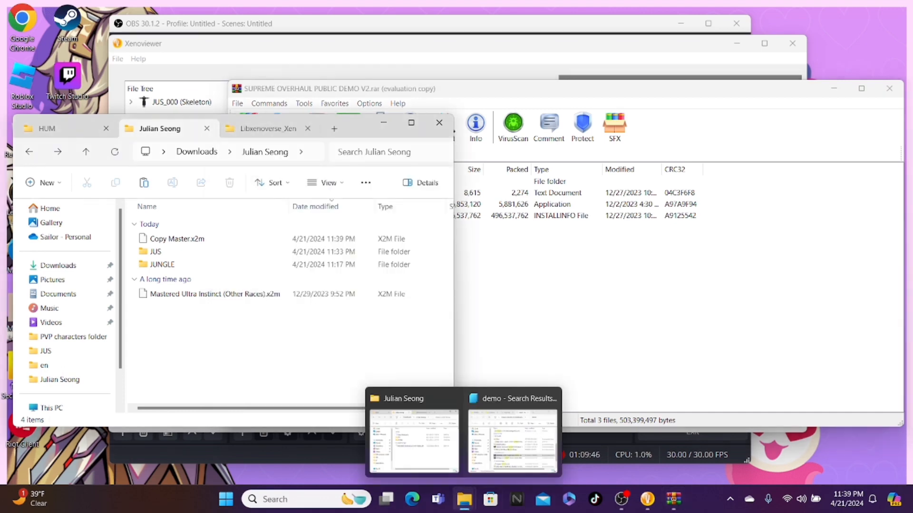
click(517, 430)
click(633, 114)
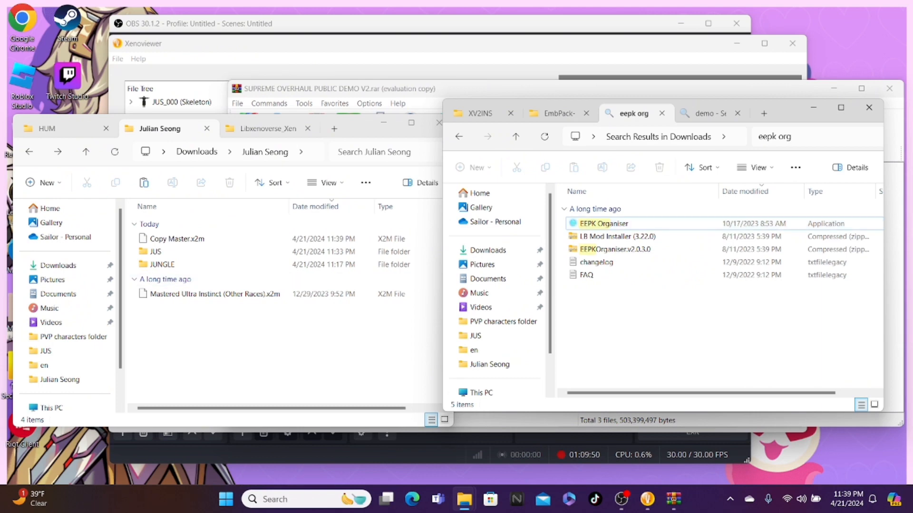
Step: Delete Mastered Ultra Instinct (Other Races).x2m from the character's folder and compress Copy Master.x2m into Copy Master.rar
click(215, 294)
click(230, 183)
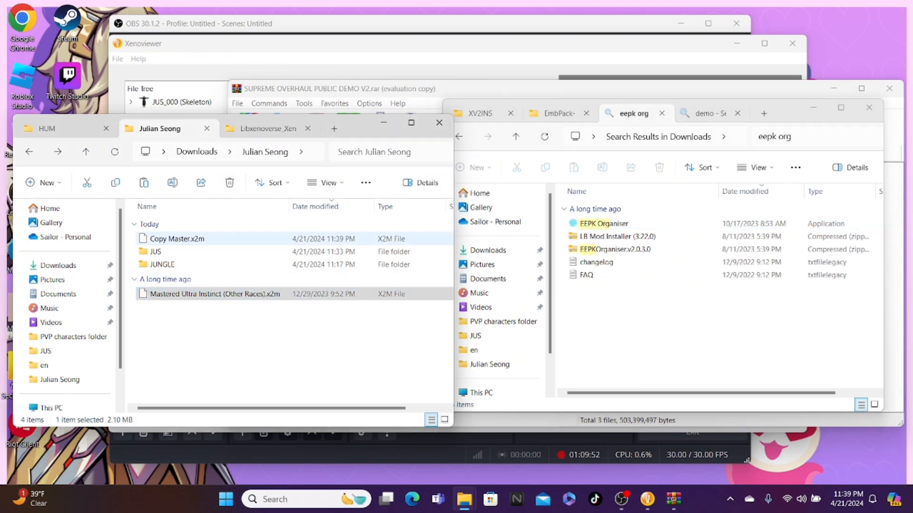
right_click(168, 239)
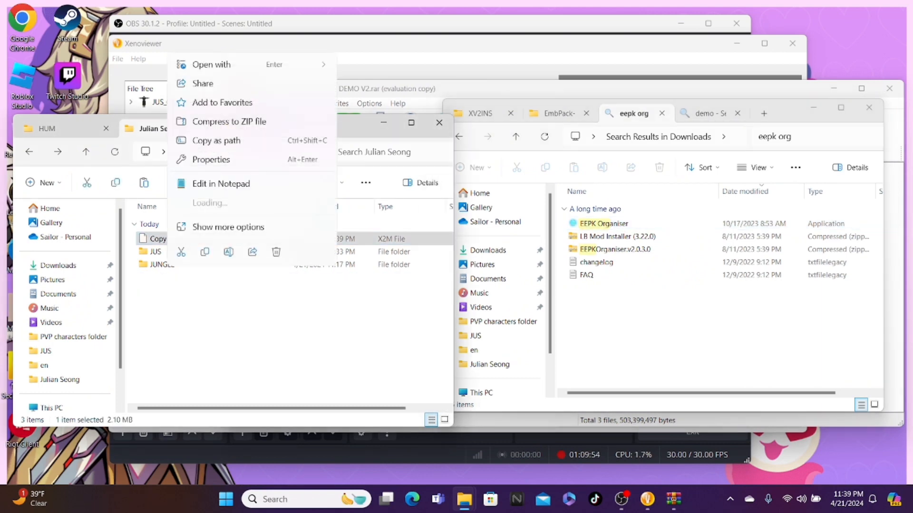
mouse_move(207, 203)
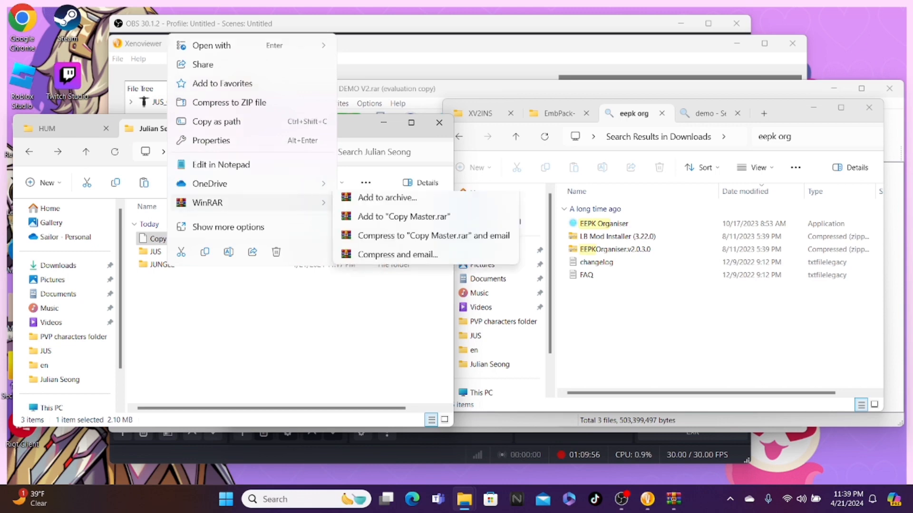
click(398, 227)
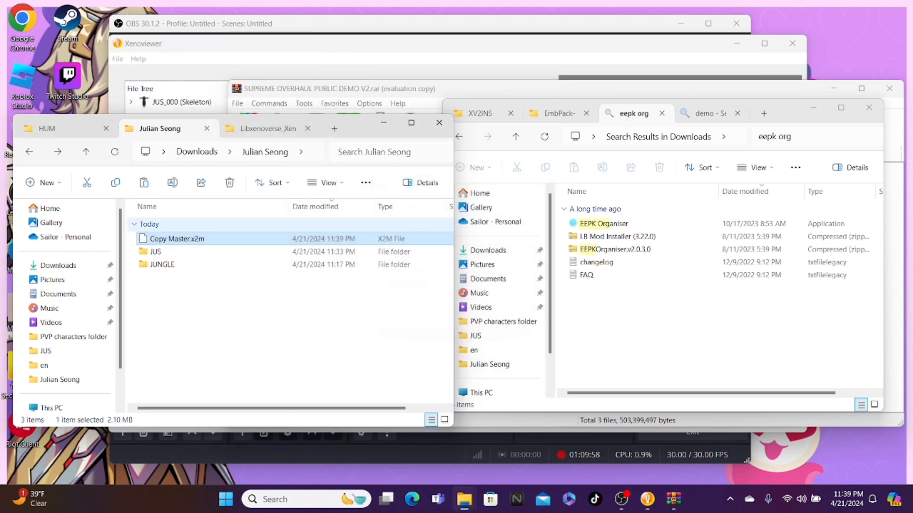
Step: Open Copy Master.rar, open the Copy Master.x2m inside it as an archive, and close Xenoviewer
click(180, 239)
double_click(180, 239)
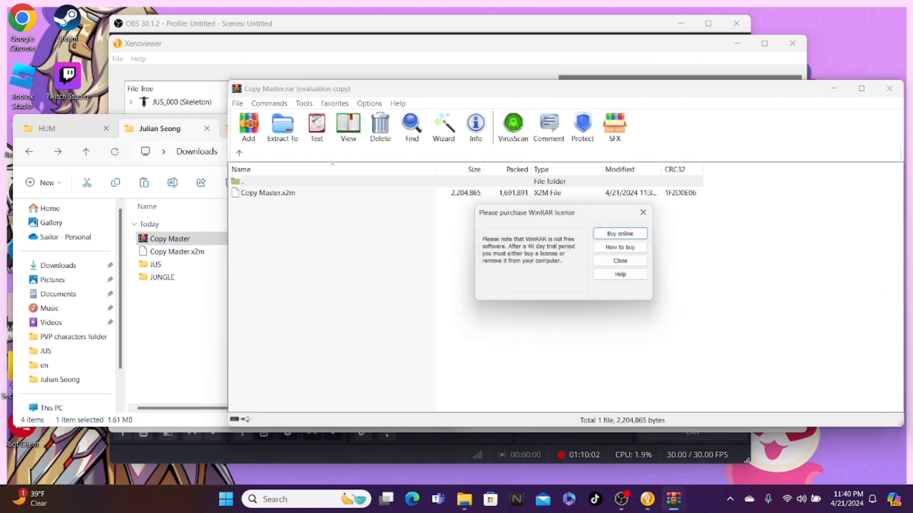
click(649, 210)
double_click(268, 193)
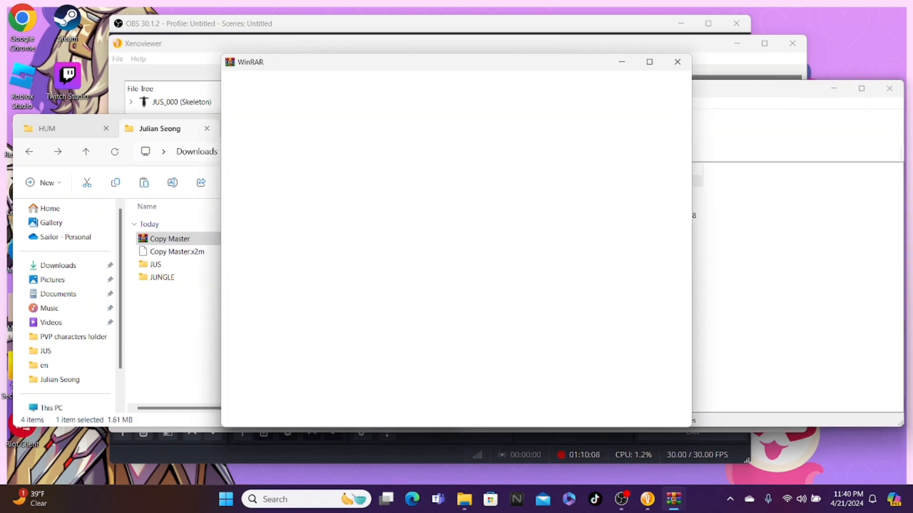
click(677, 62)
click(677, 61)
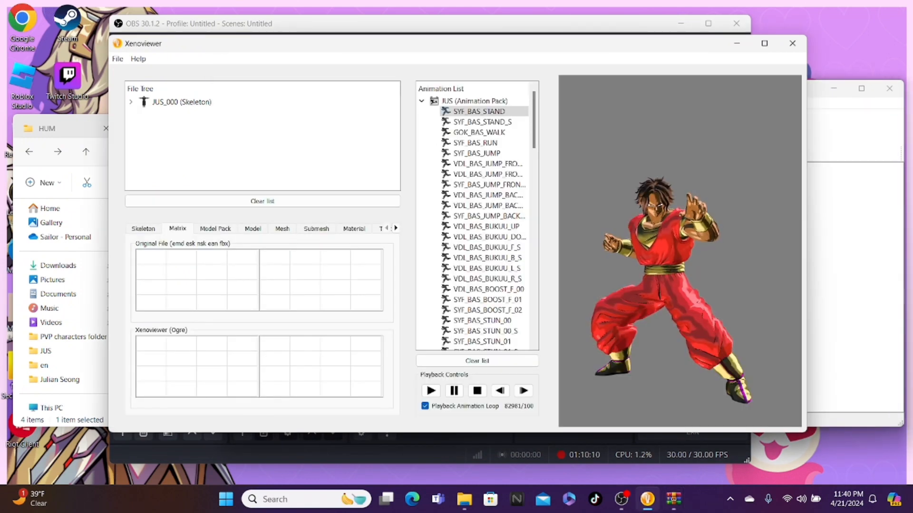
click(792, 43)
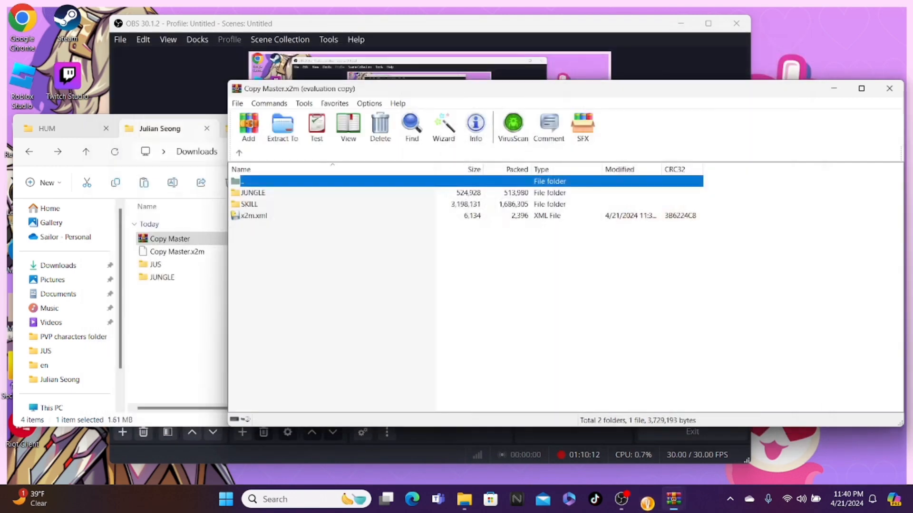
Step: Copy the SKILL folder out of the Copy Master.x2m archive into the character's folder
click(250, 204)
right_click(252, 202)
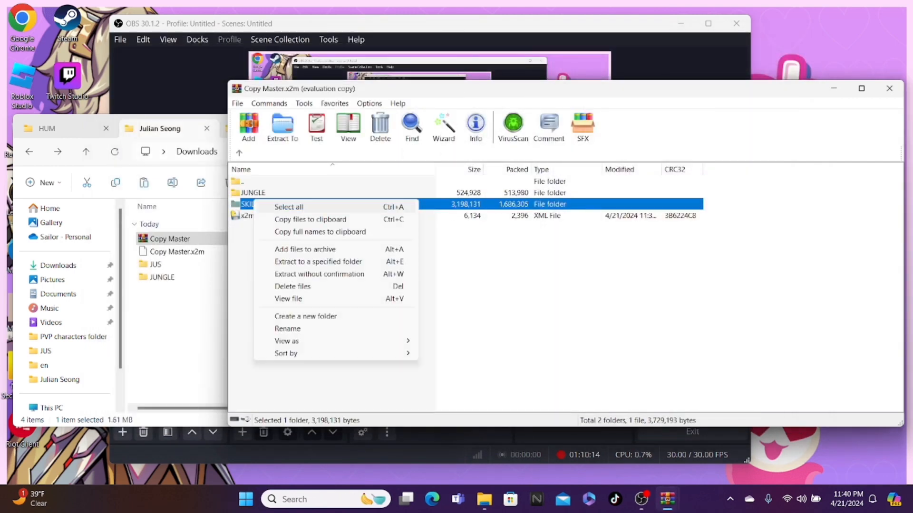
click(312, 220)
click(179, 318)
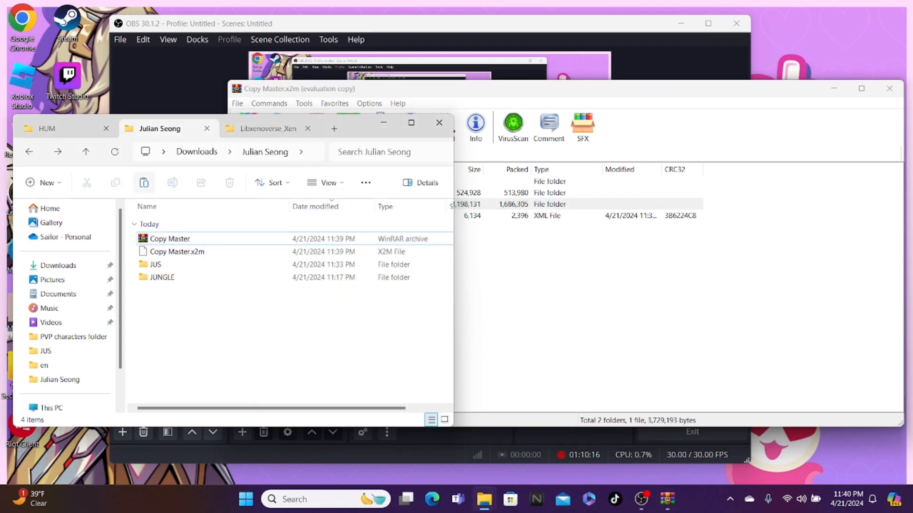
key(ctrl+v)
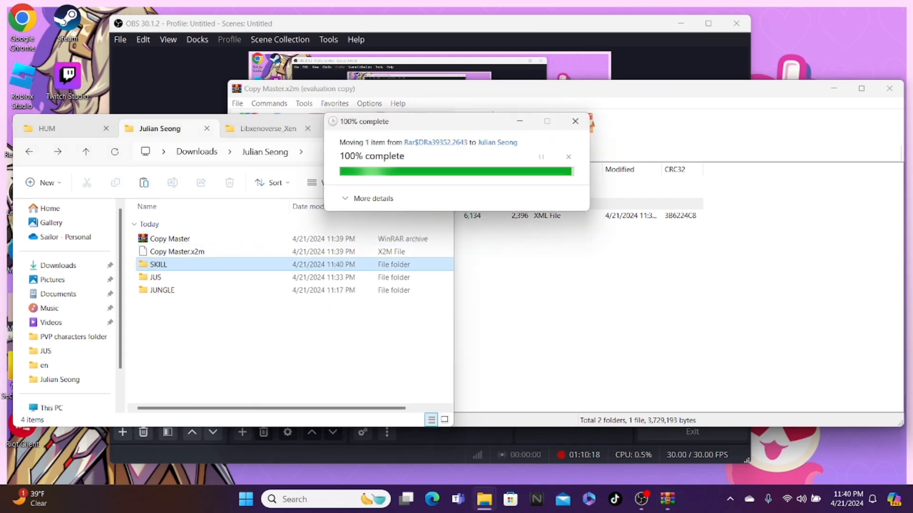
Step: Launch EEPK Organiser and open NNNN_CCC_SSSS.eepk from the SKILL folder in the character's folder
mouse_move(484, 500)
click(530, 442)
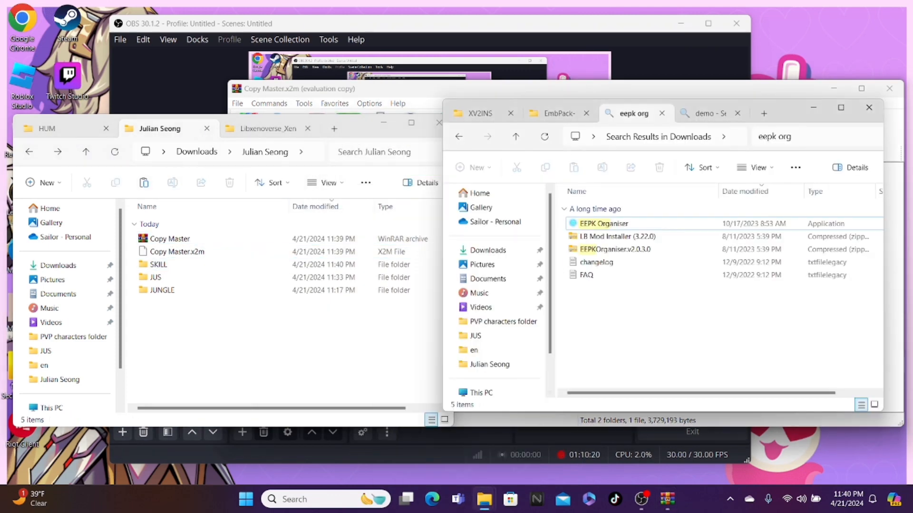
double_click(604, 224)
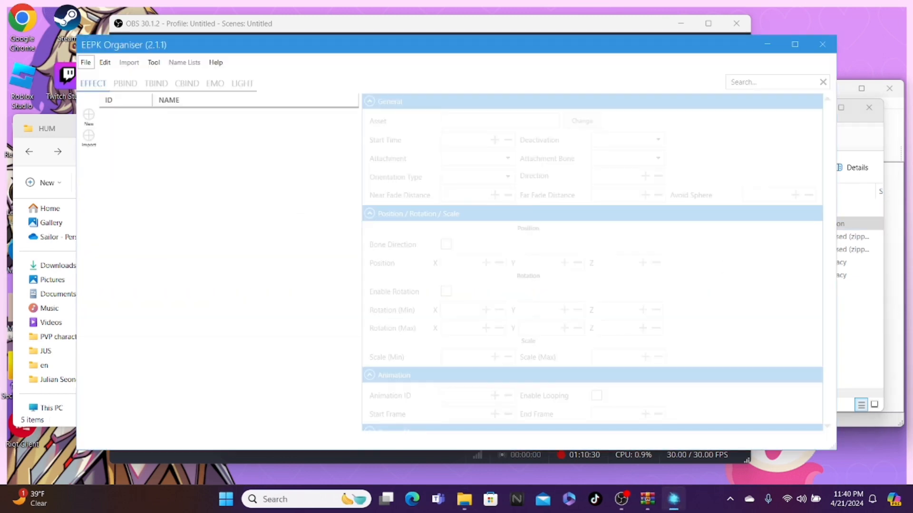
click(86, 62)
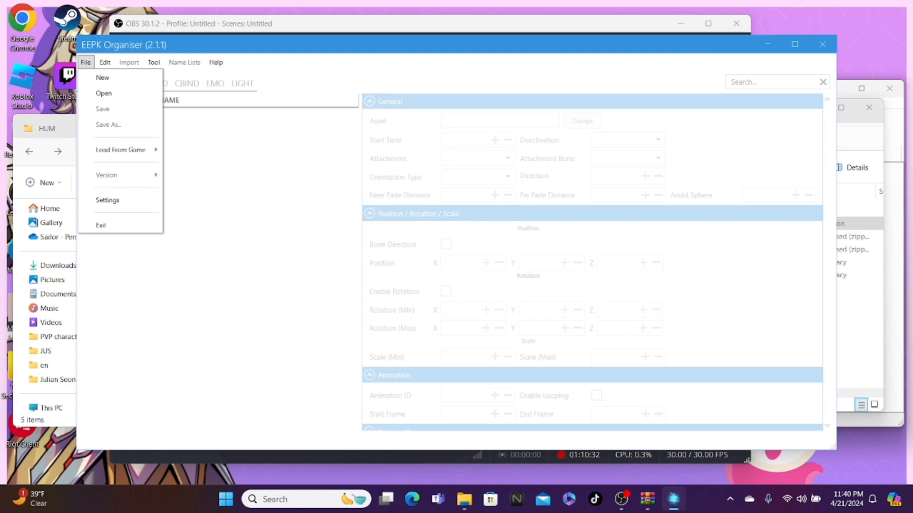
click(103, 94)
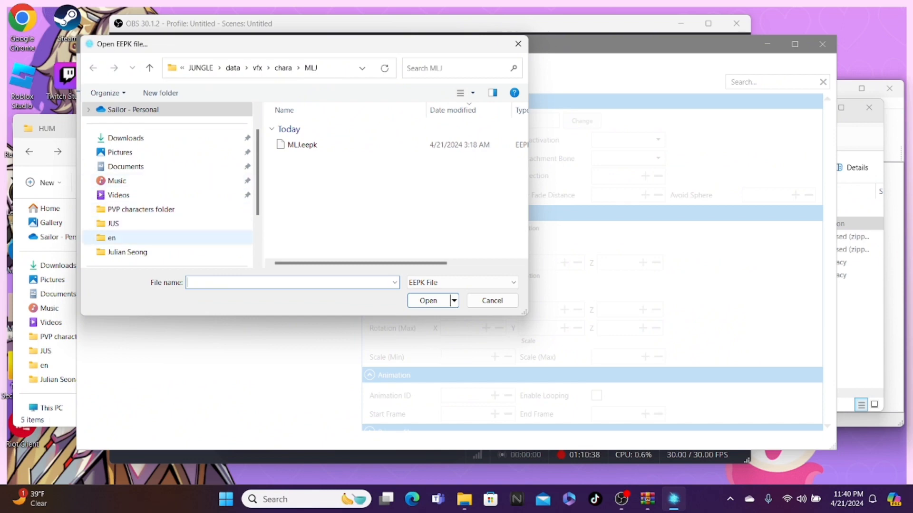
click(114, 223)
click(257, 68)
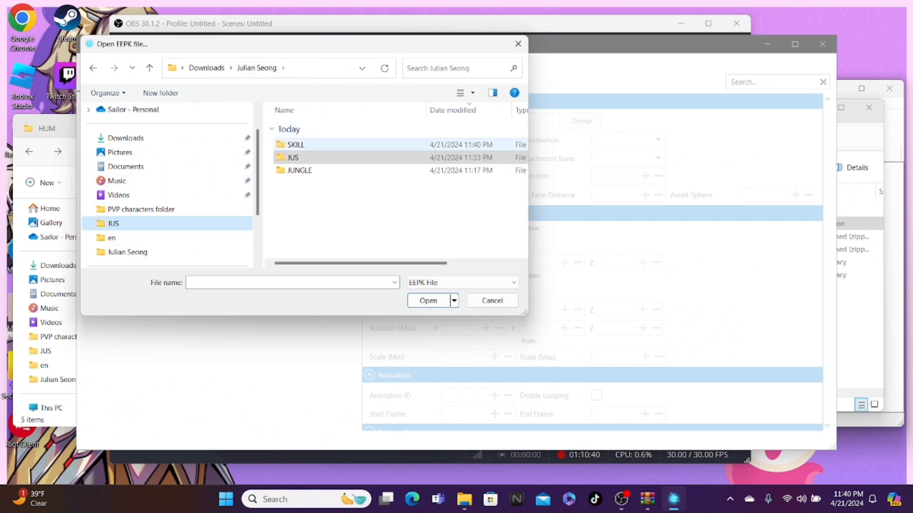
double_click(314, 145)
click(315, 145)
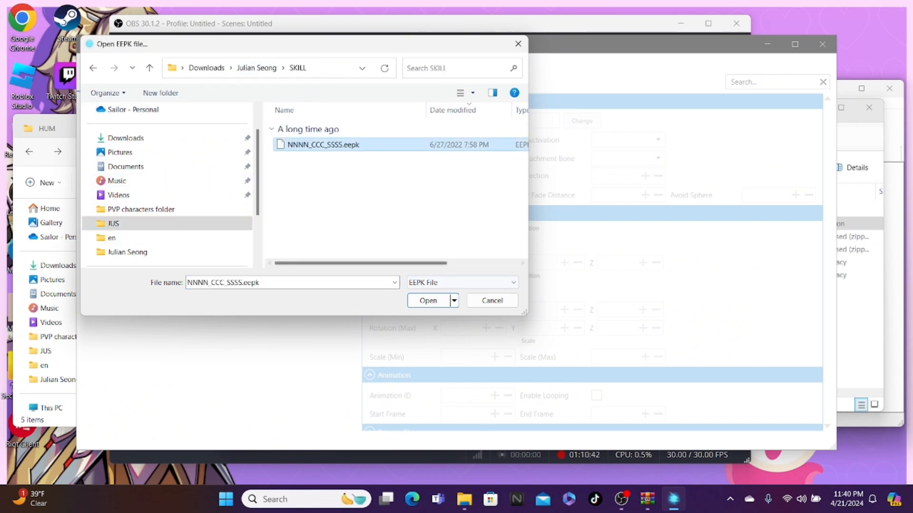
key(Return)
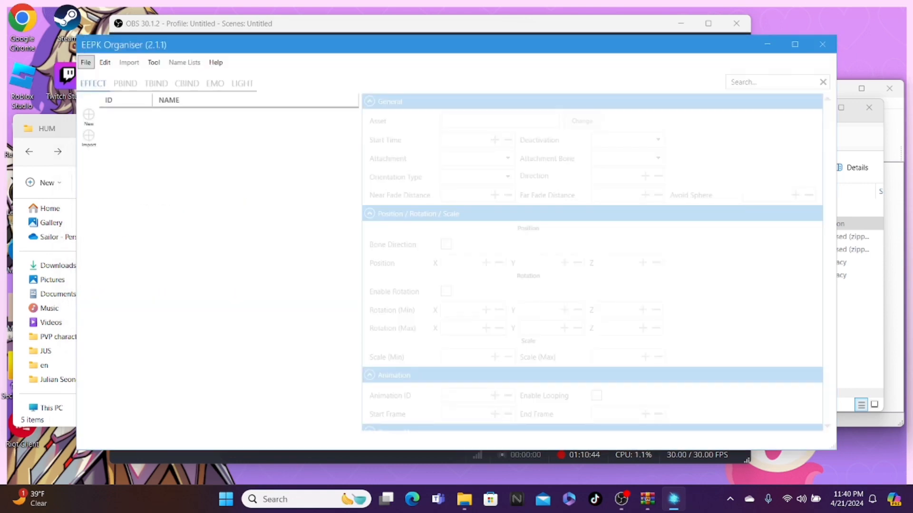
Step: Recolour all the effects to yellow with a hue adjustment of hue 65.33, saturation 1.000 and lightness 0.590
click(153, 63)
click(186, 140)
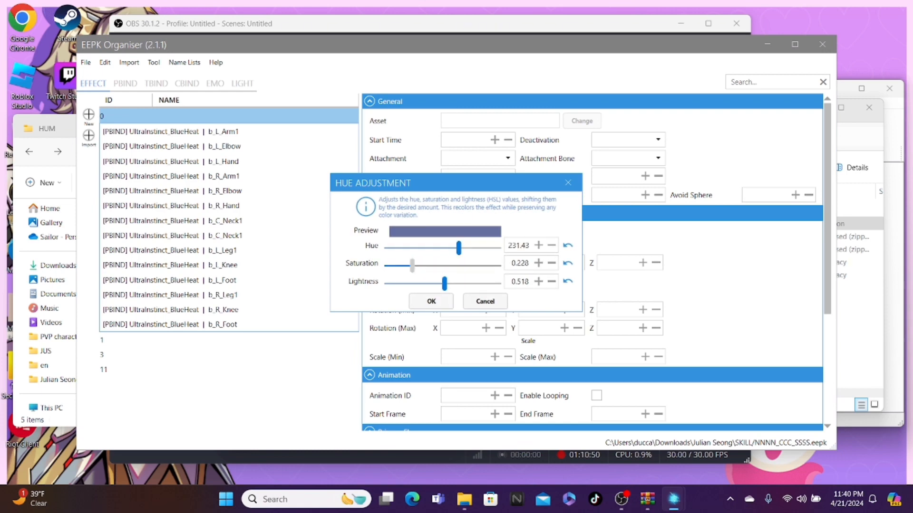
drag(412, 265, 406, 247)
mouse_move(444, 283)
mouse_down()
mouse_move(464, 283)
mouse_move(442, 284)
mouse_up()
drag(451, 265, 498, 266)
drag(442, 284, 452, 283)
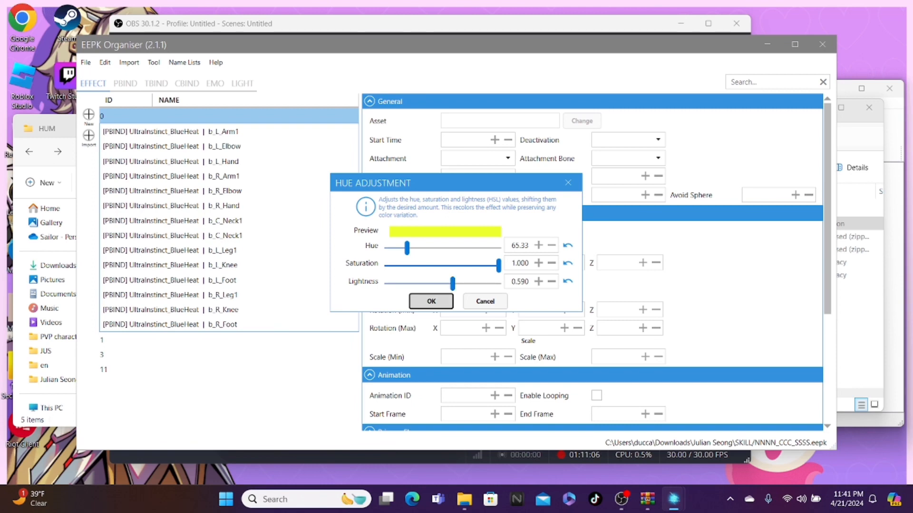
click(431, 301)
Step: Save the recoloured EEPK file and close EEPK Organiser
click(85, 62)
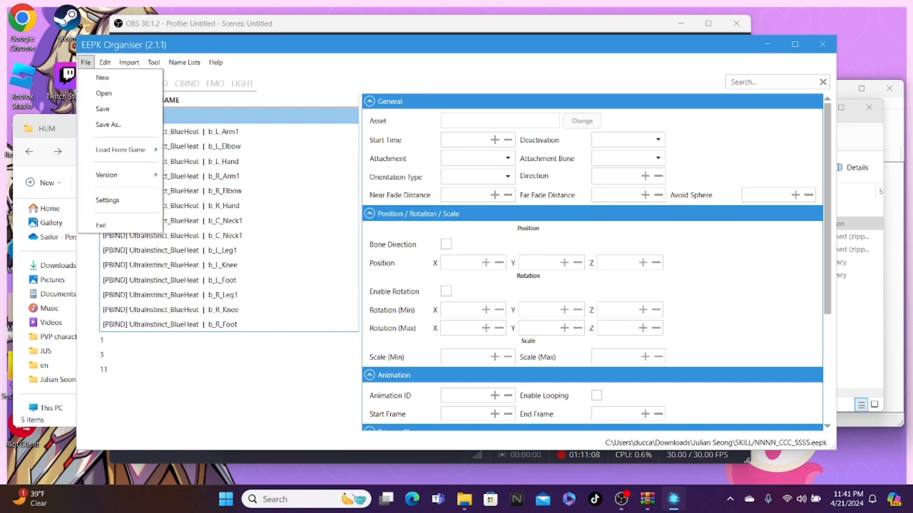
click(102, 108)
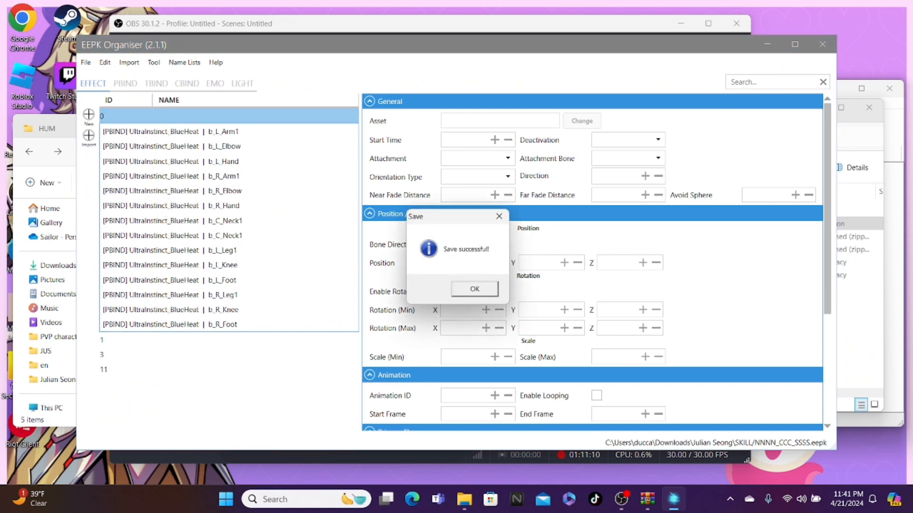
click(475, 289)
click(822, 44)
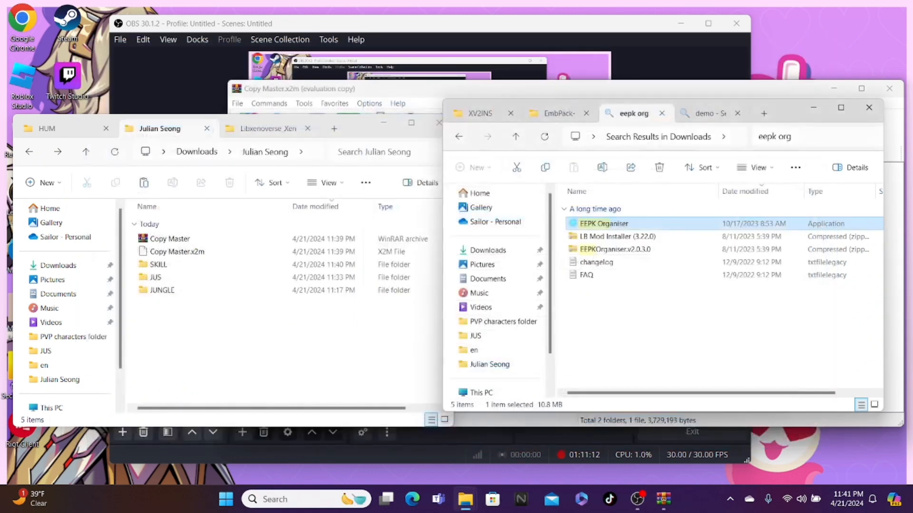
Step: Delete the SKILL folder from the Copy Master.x2m archive and update the modified file in Copy Master.rar
mouse_move(667, 499)
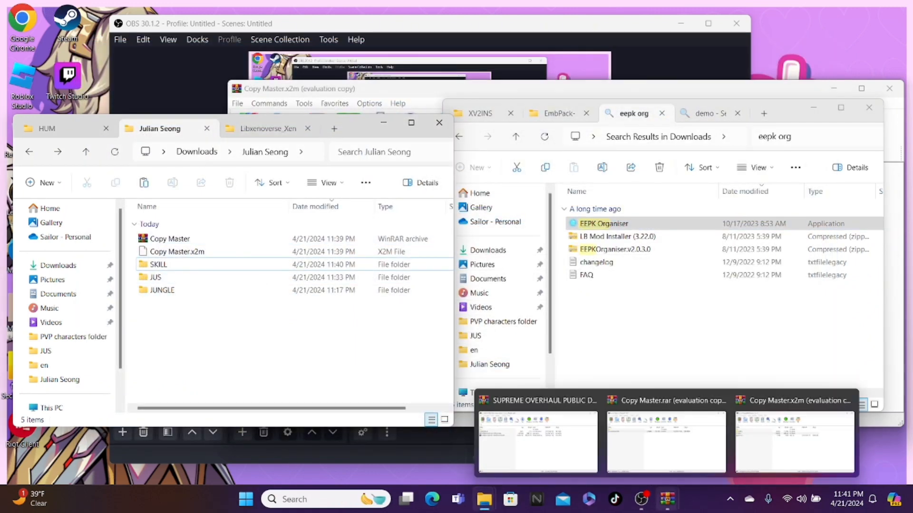
click(794, 437)
right_click(253, 203)
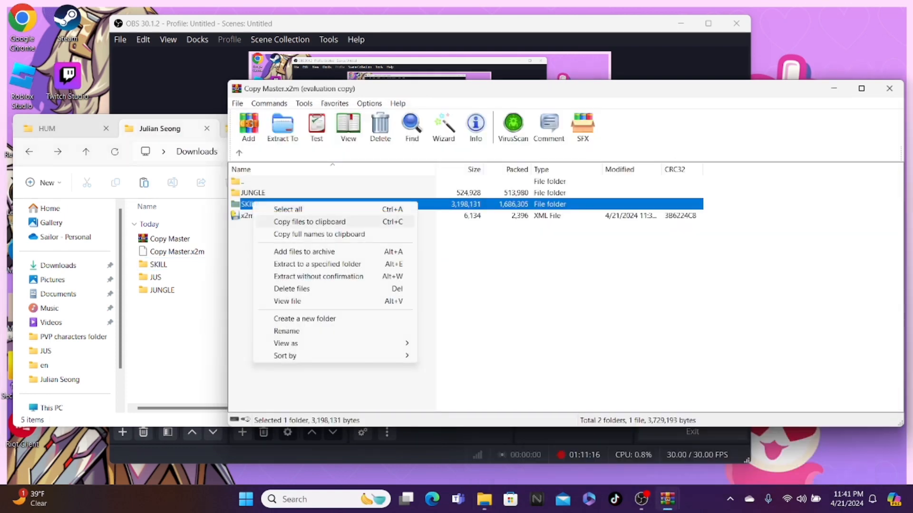
click(291, 289)
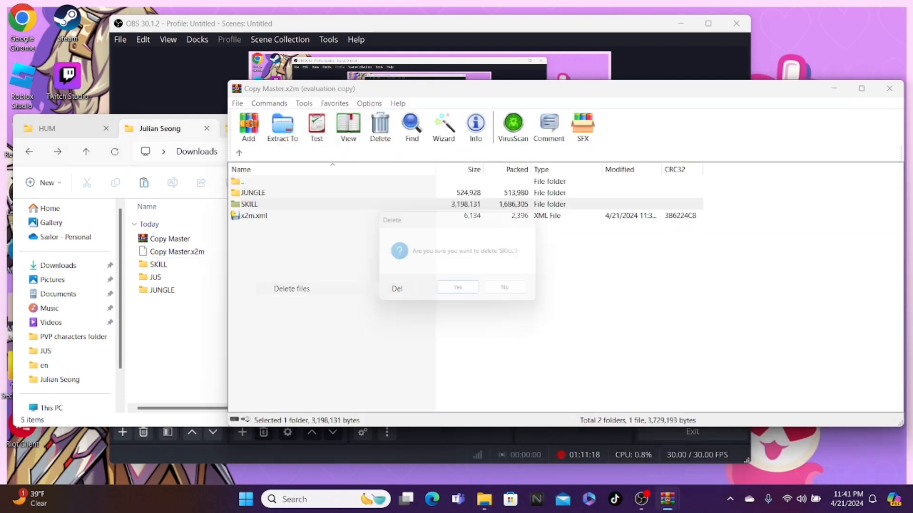
click(461, 292)
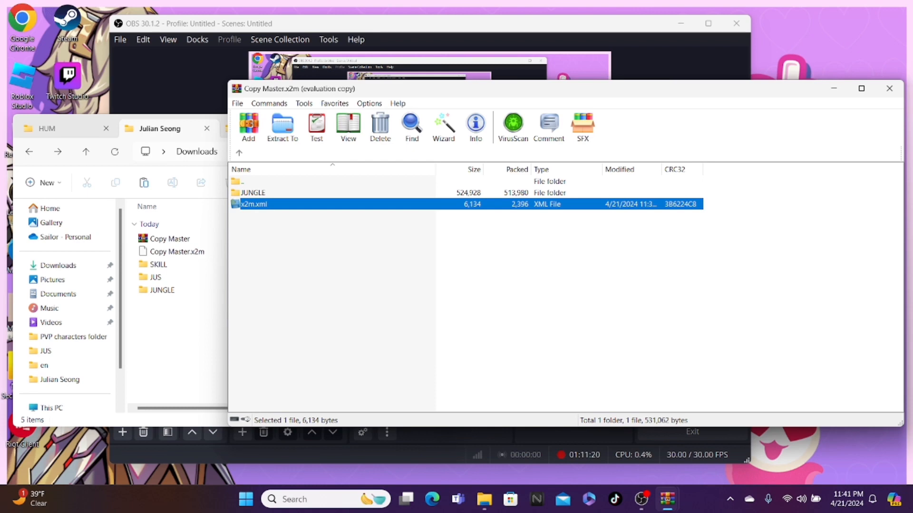
click(889, 89)
click(504, 261)
click(412, 292)
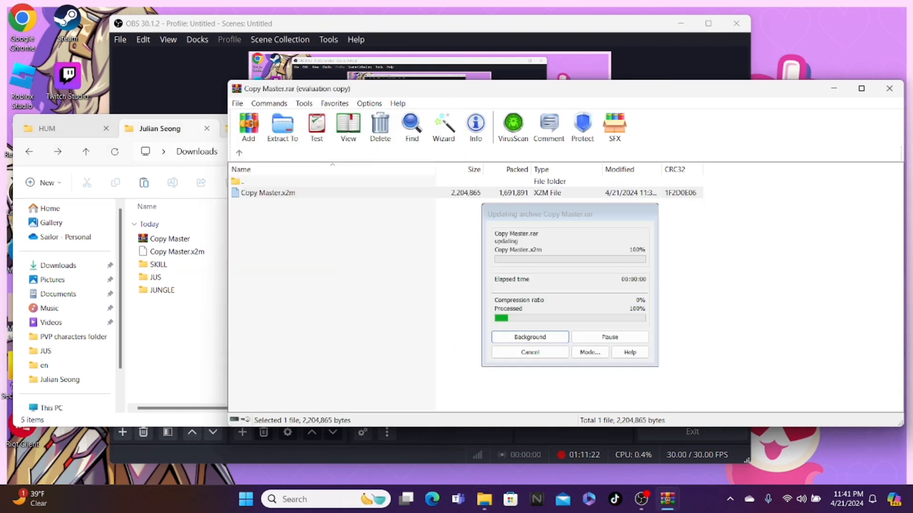
Step: Add the edited SKILL folder from the character's folder to the Copy Master.x2m archive
mouse_move(668, 499)
click(792, 430)
click(484, 499)
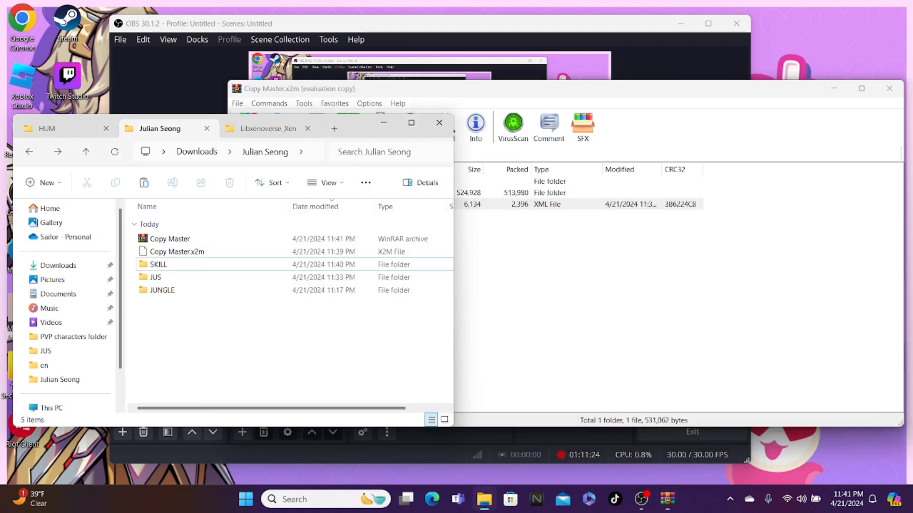
click(159, 265)
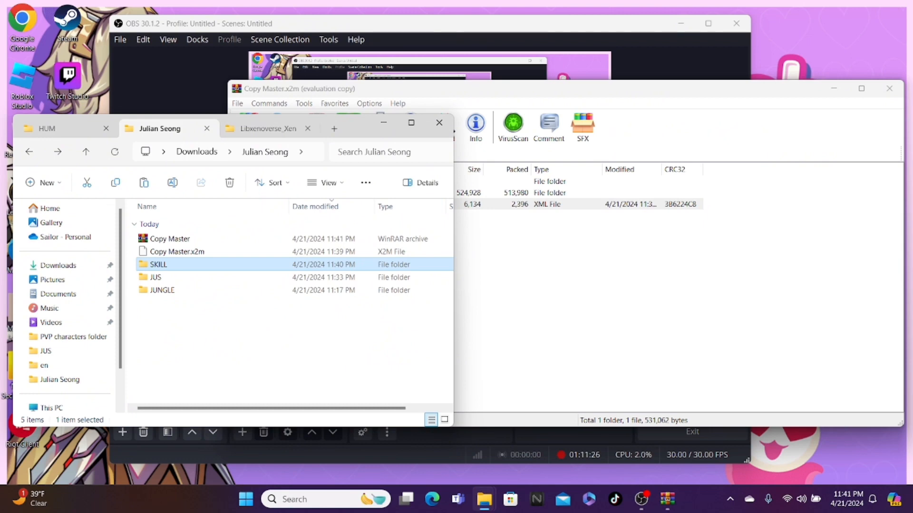
drag(159, 264, 333, 286)
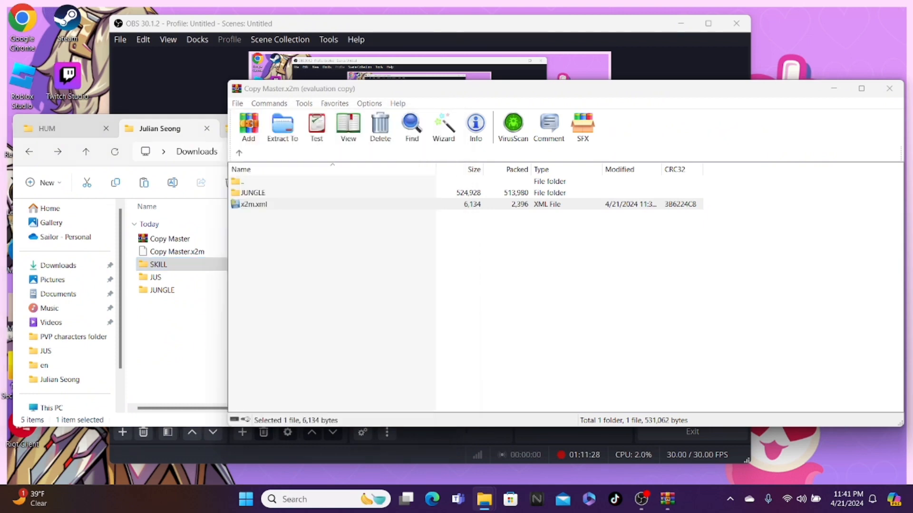
click(577, 366)
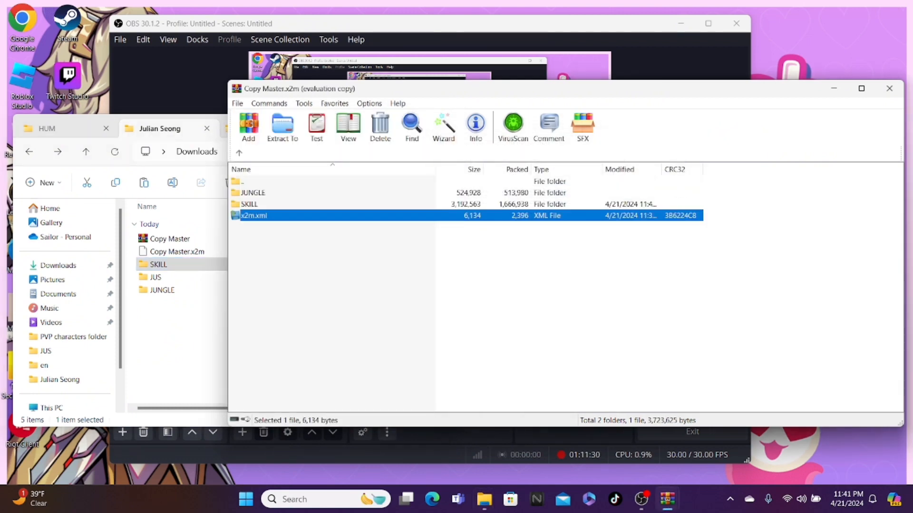
Step: Close the Copy Master.x2m archive and update it in Copy Master.rar with the new SKILL folder
click(889, 89)
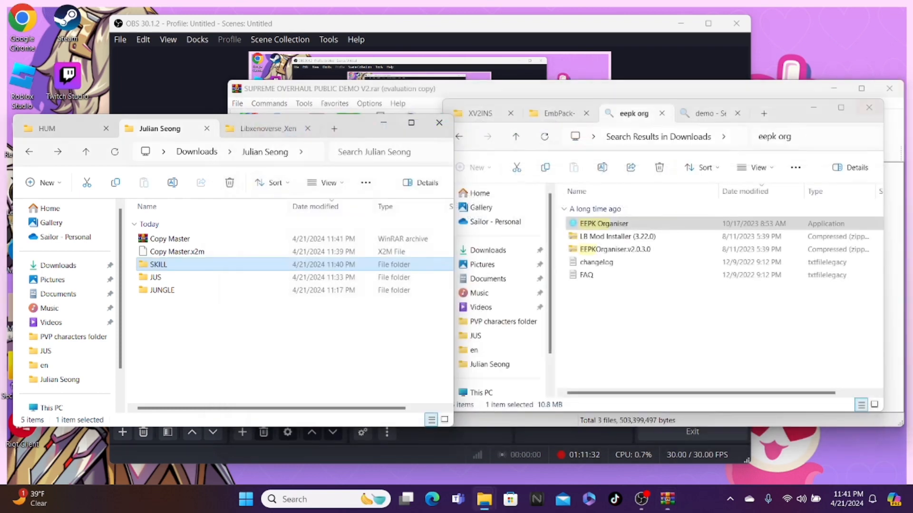
mouse_move(667, 499)
click(730, 442)
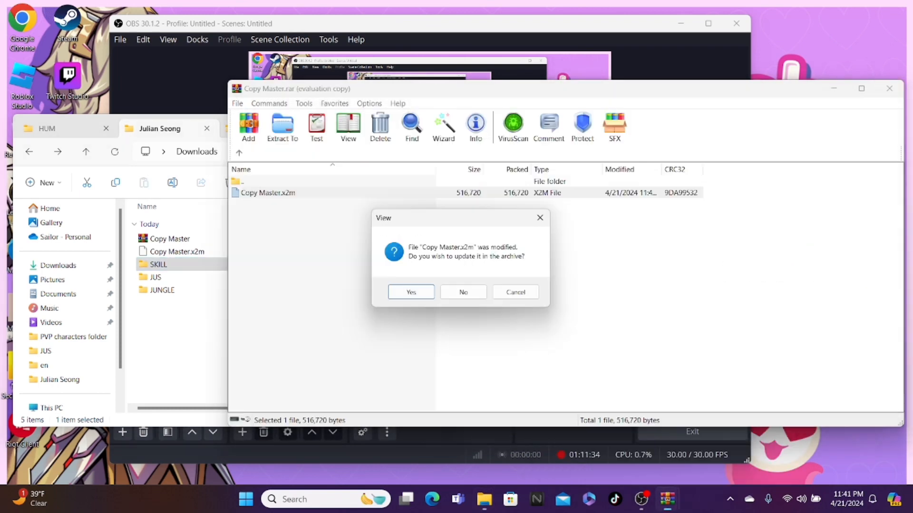
click(410, 292)
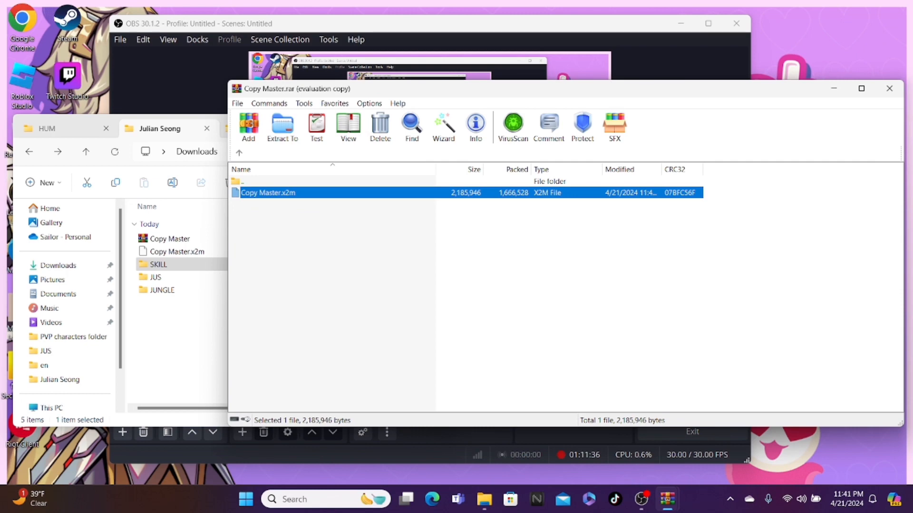
Step: Delete the old Copy Master.x2m from the character's folder and replace it with the updated copy from Copy Master.rar
click(191, 252)
click(230, 183)
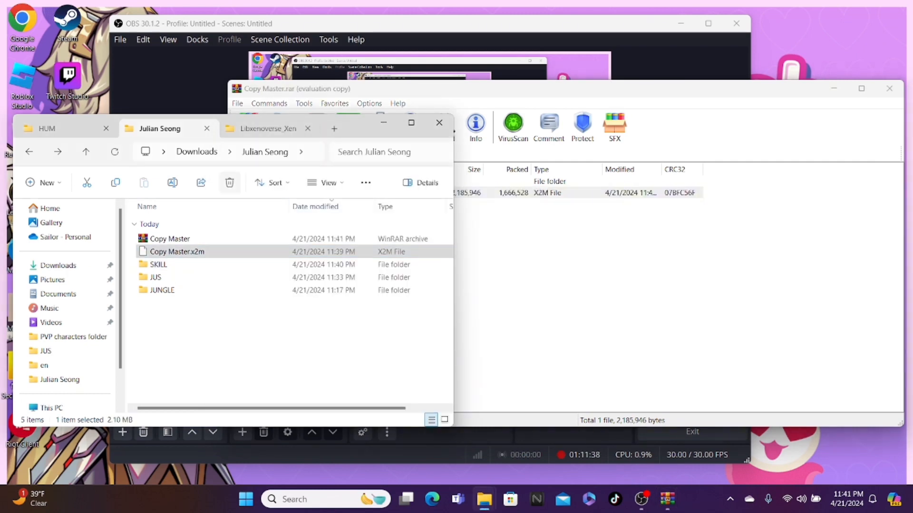
click(513, 255)
right_click(330, 193)
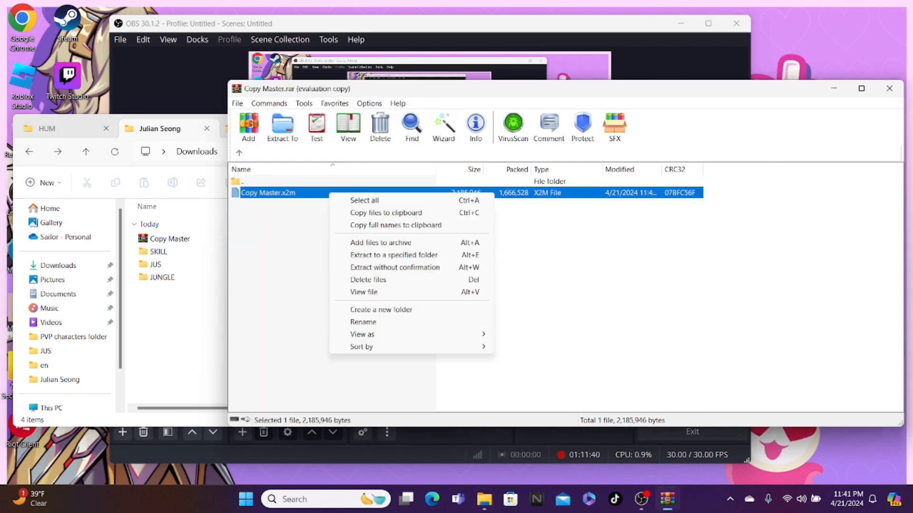
click(386, 212)
click(144, 183)
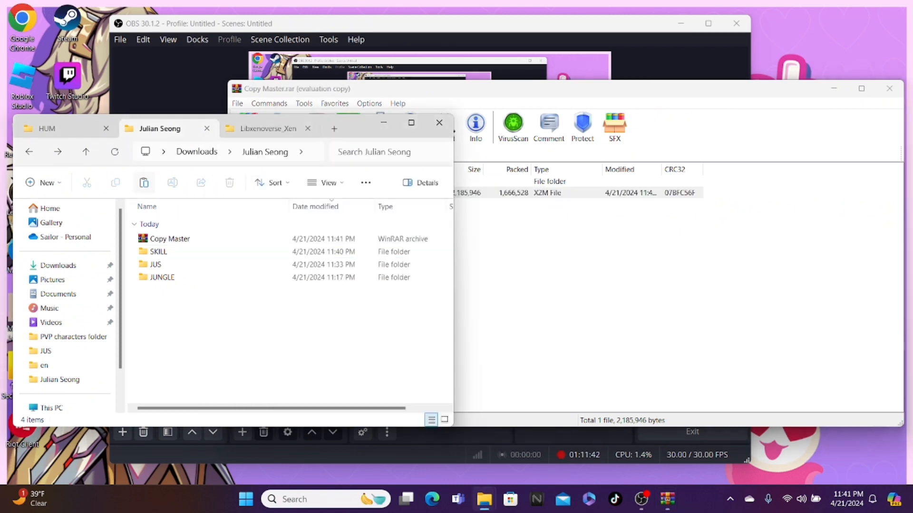
click(285, 337)
click(513, 295)
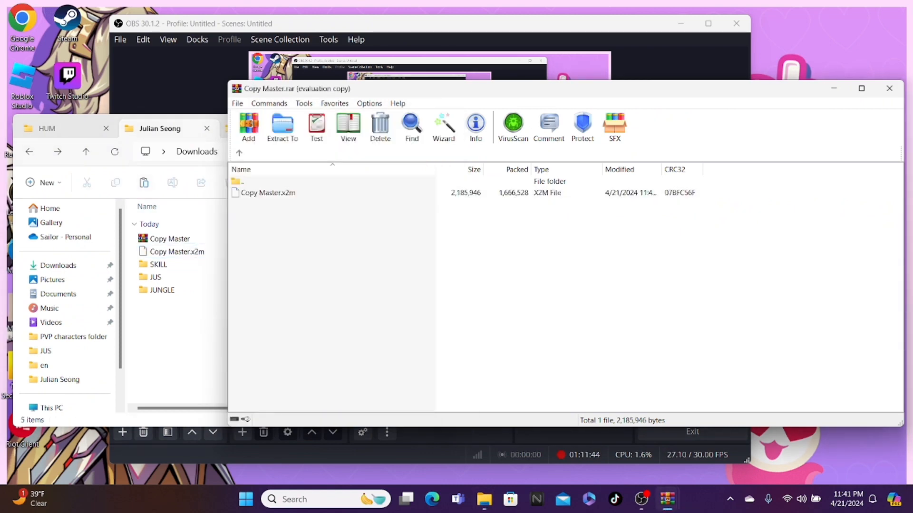
Step: Close the Copy Master.rar archive and launch XV2 Chara Creator from the XV2INS folder
click(889, 88)
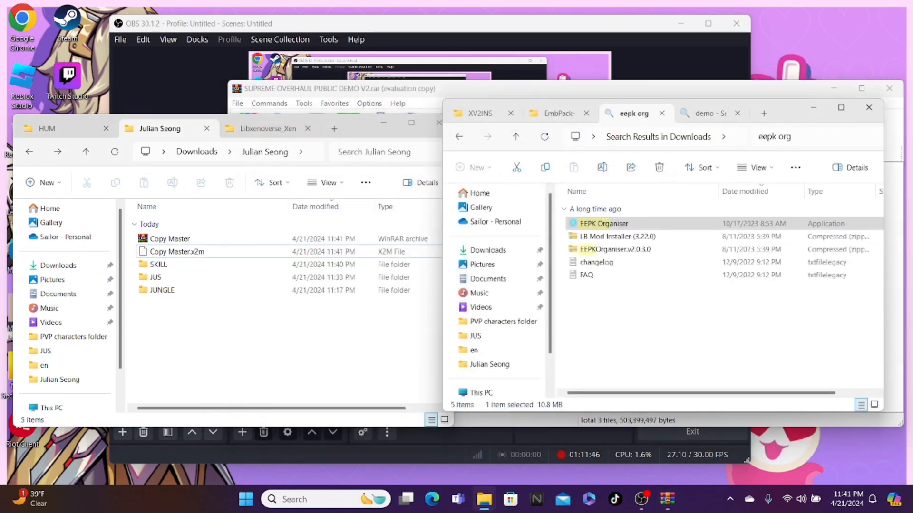
click(481, 113)
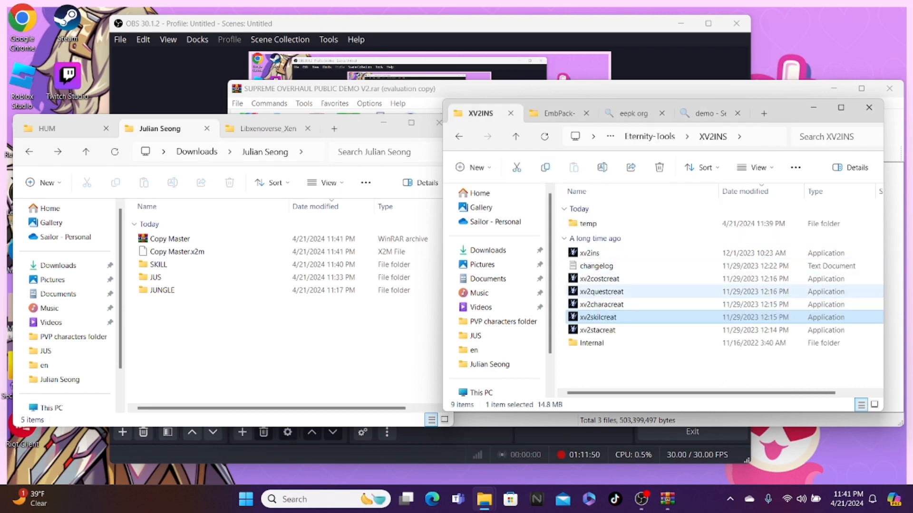
click(619, 305)
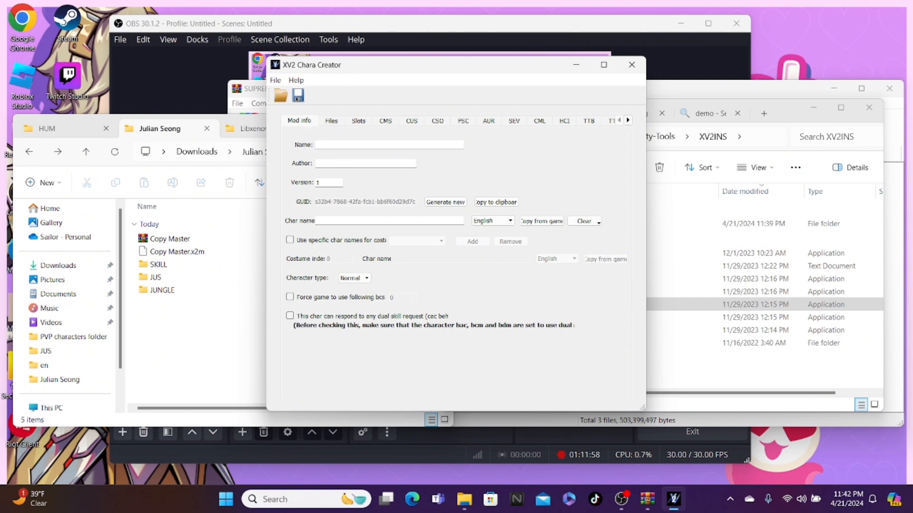
click(275, 80)
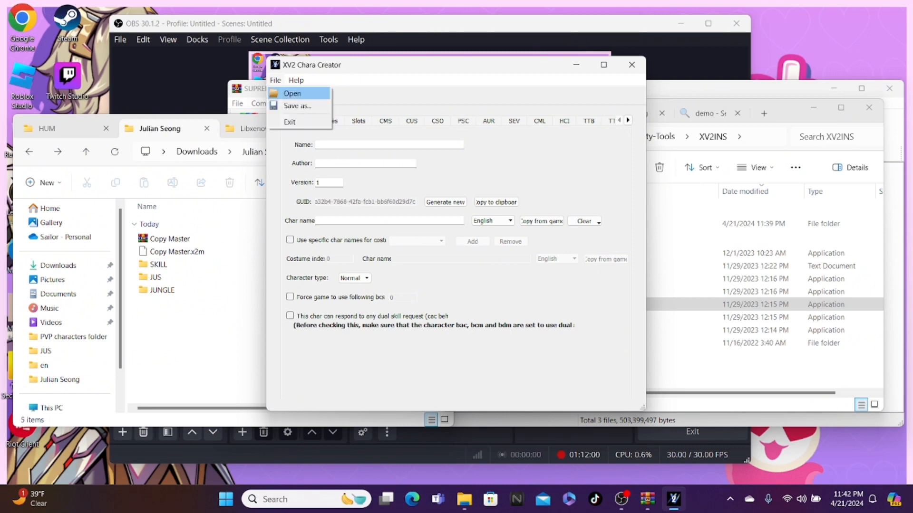
click(276, 80)
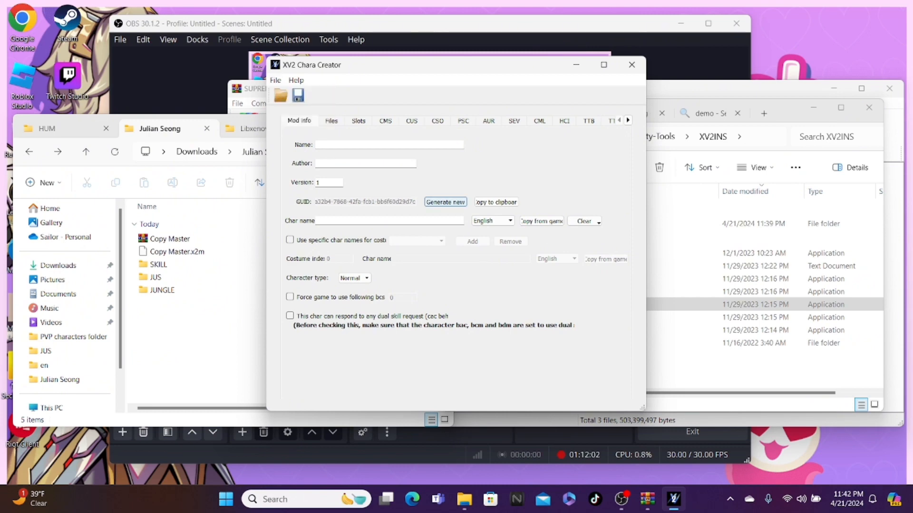
Step: Generate a new GUID for the mod and fill in the mod name, author and English character name
click(445, 202)
click(389, 145)
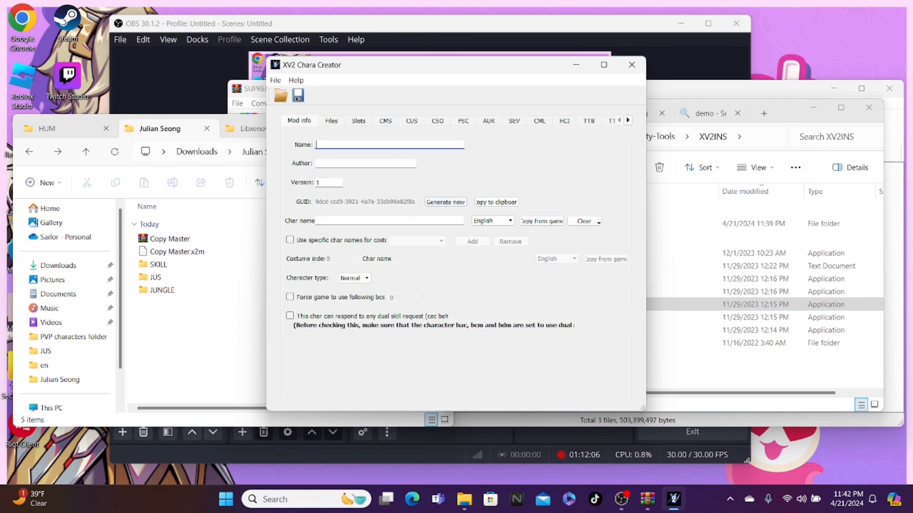
text(Julian Seong)
click(333, 164)
text(Blad)
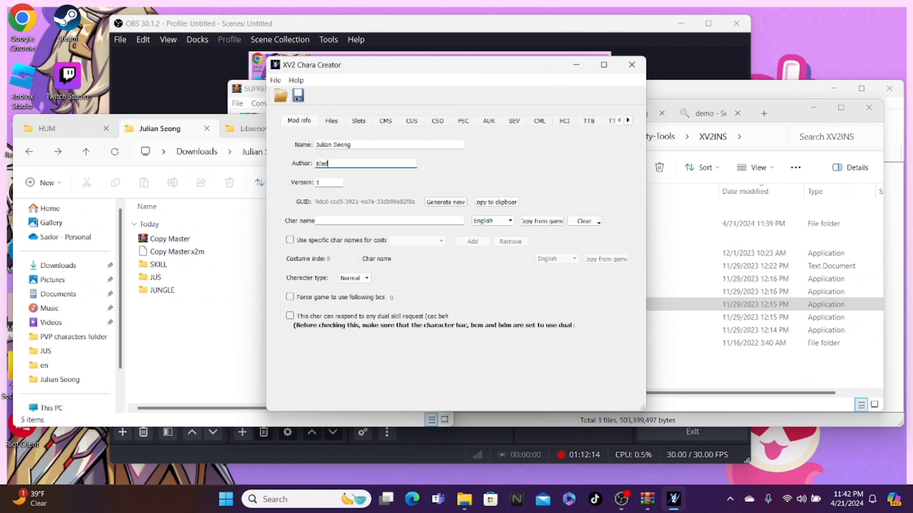
text(eGod)
click(332, 221)
text(Julian)
Step: Set the character files directory to the JUS folder and copy HUM.dds from the game as the select portrait
click(331, 121)
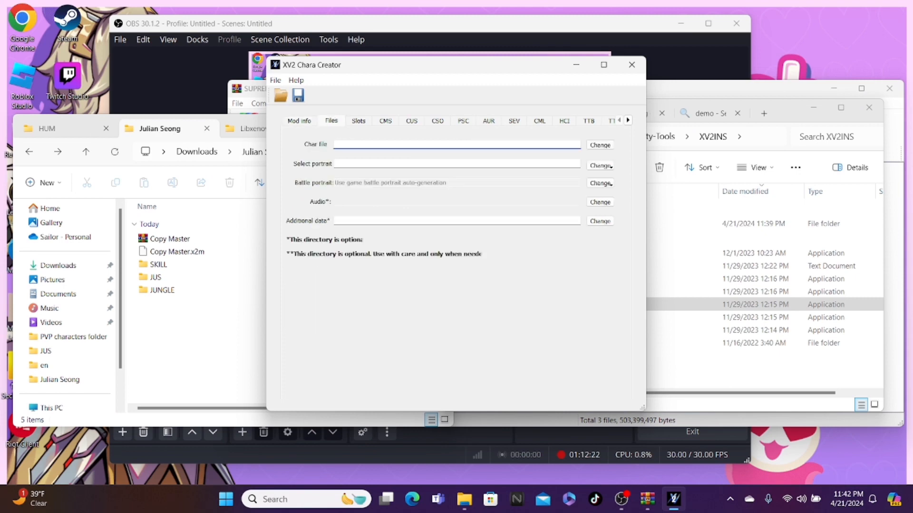
click(600, 145)
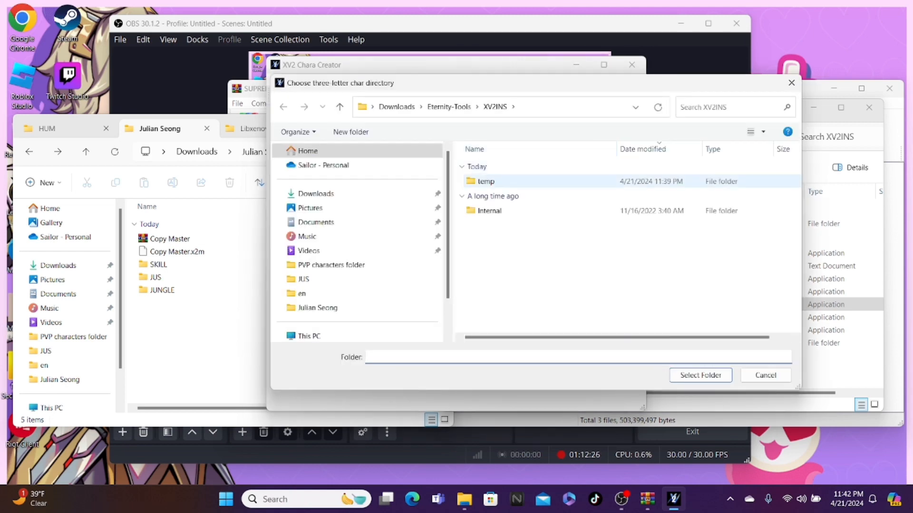
click(303, 279)
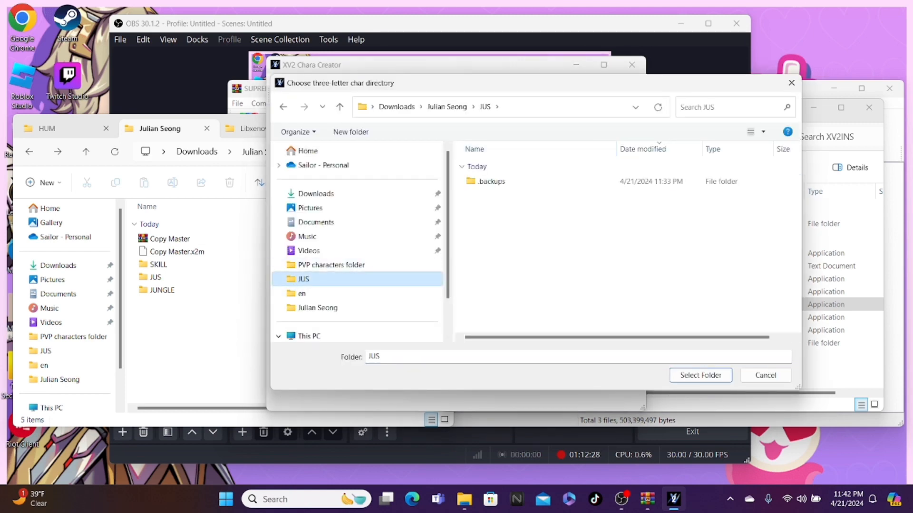
click(701, 376)
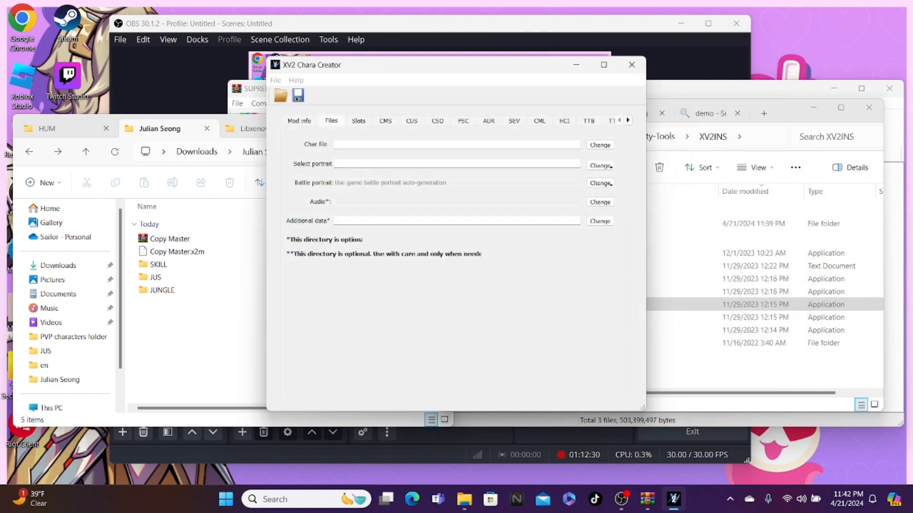
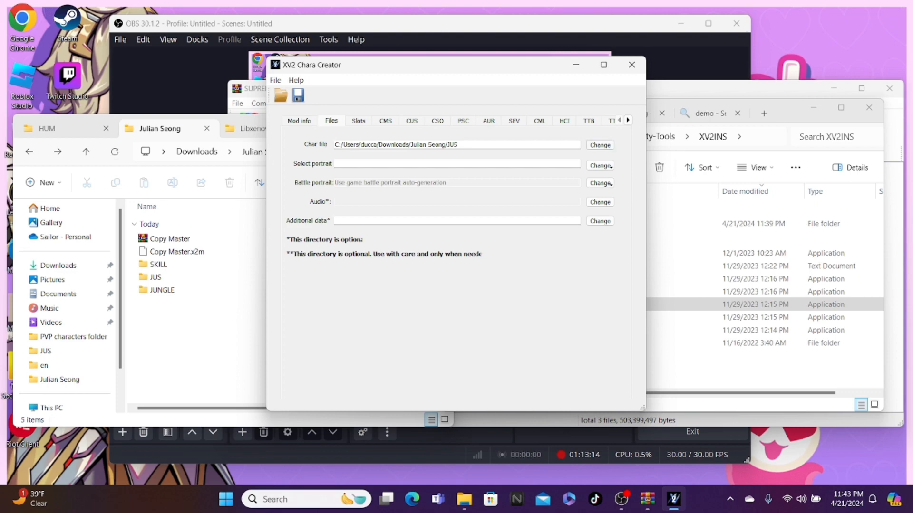
click(600, 166)
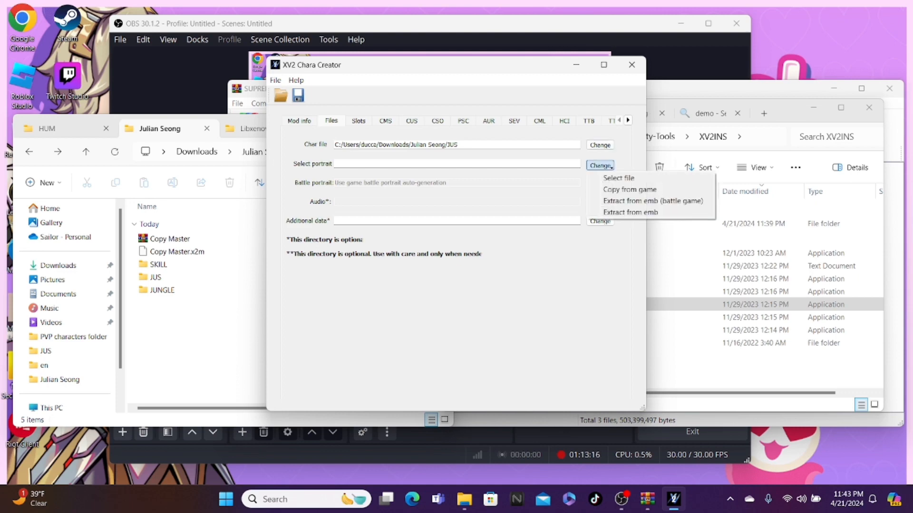
click(630, 189)
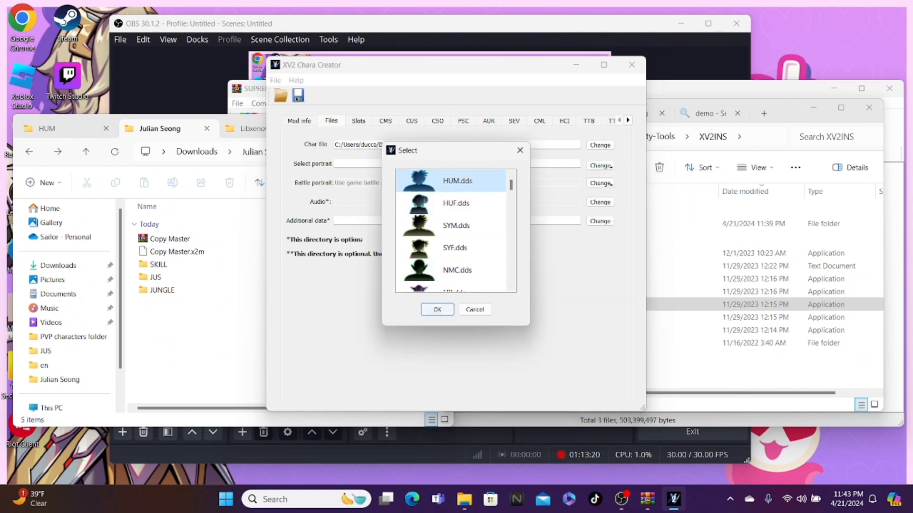
click(437, 310)
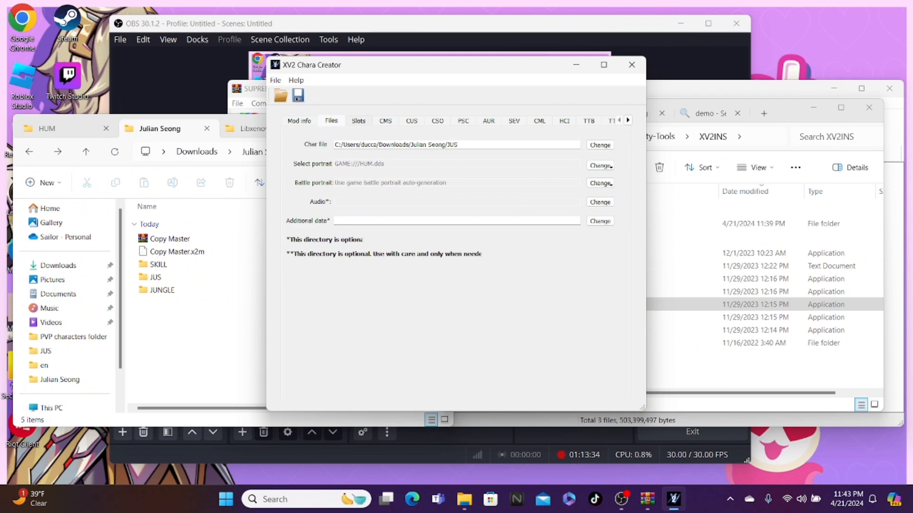
Step: Name the slot 0 costume "Keku GI" without copying slot values from the game
click(358, 121)
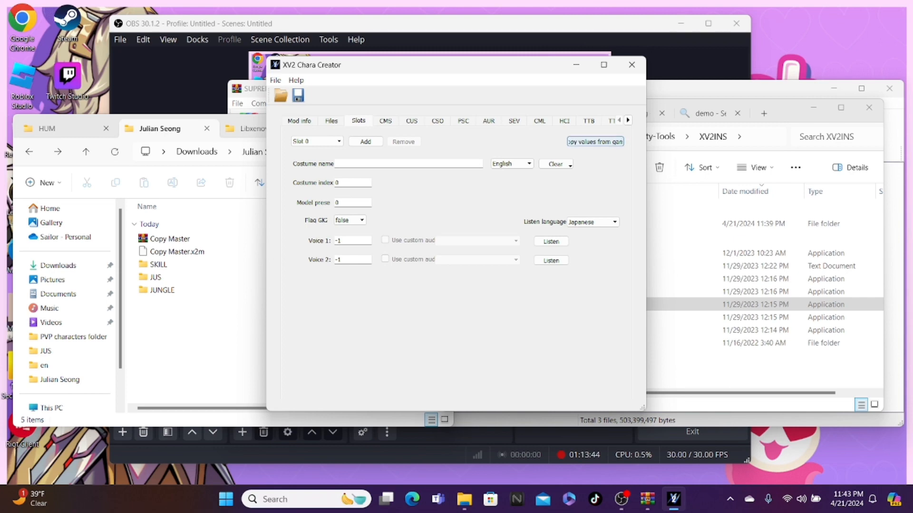
click(595, 141)
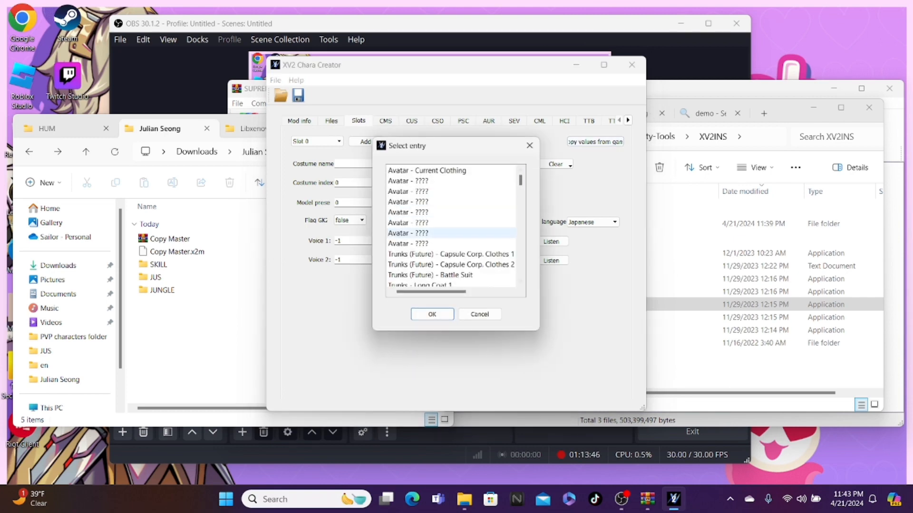
click(529, 145)
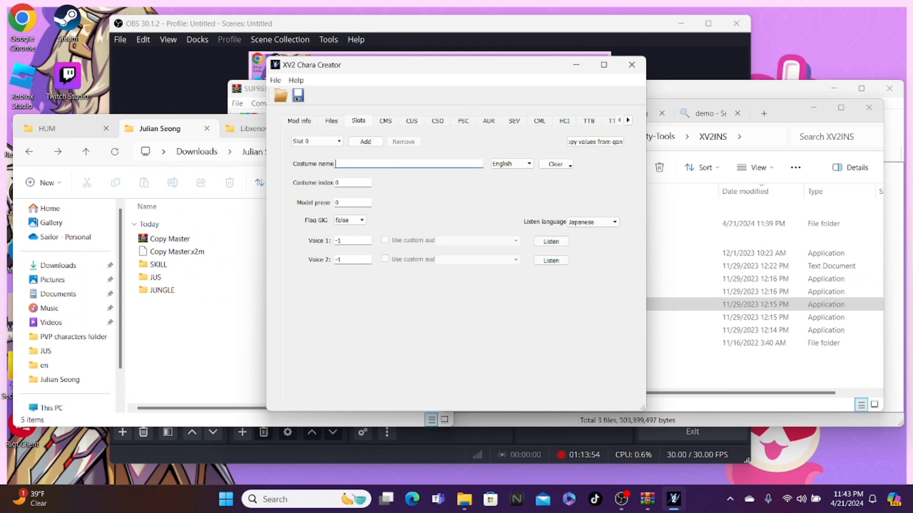
text(Keku GI)
Step: Copy the character's CMS values from the game's HUM entry
click(385, 120)
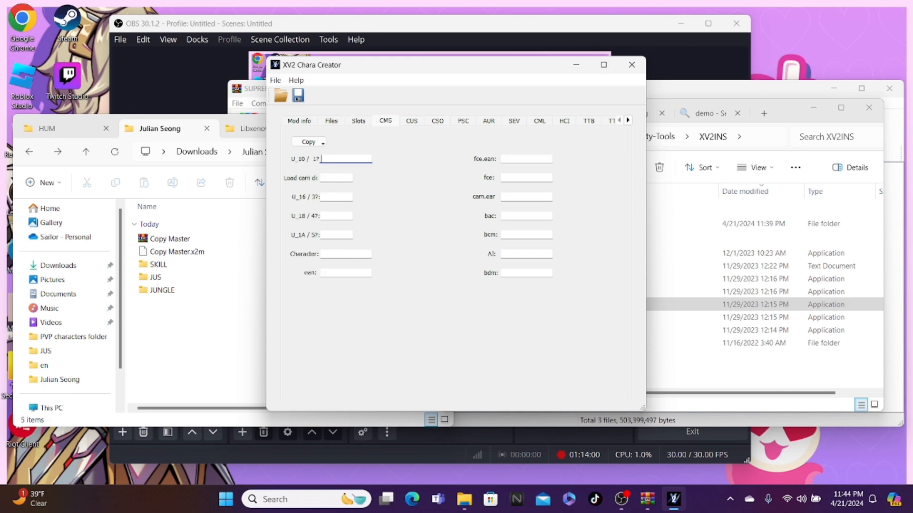
click(308, 142)
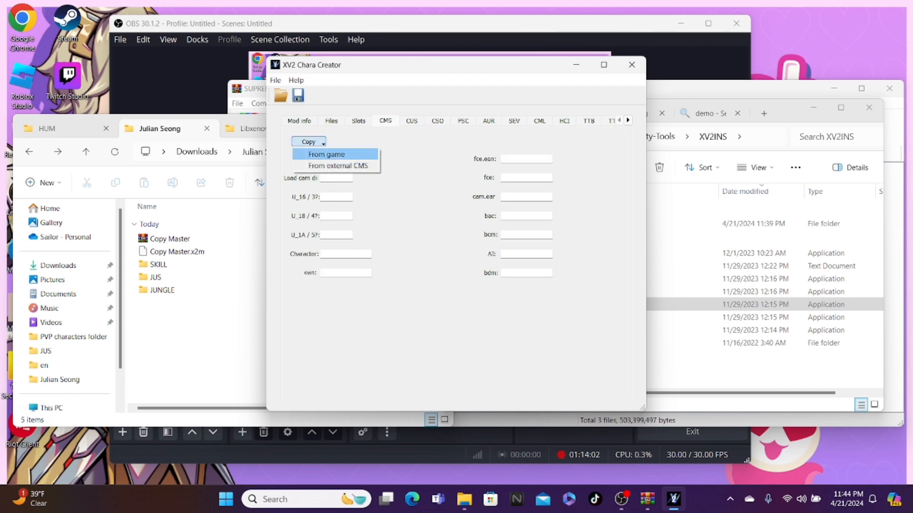
click(328, 155)
scroll(450, 244, down, 2)
scroll(450, 244, down, 10)
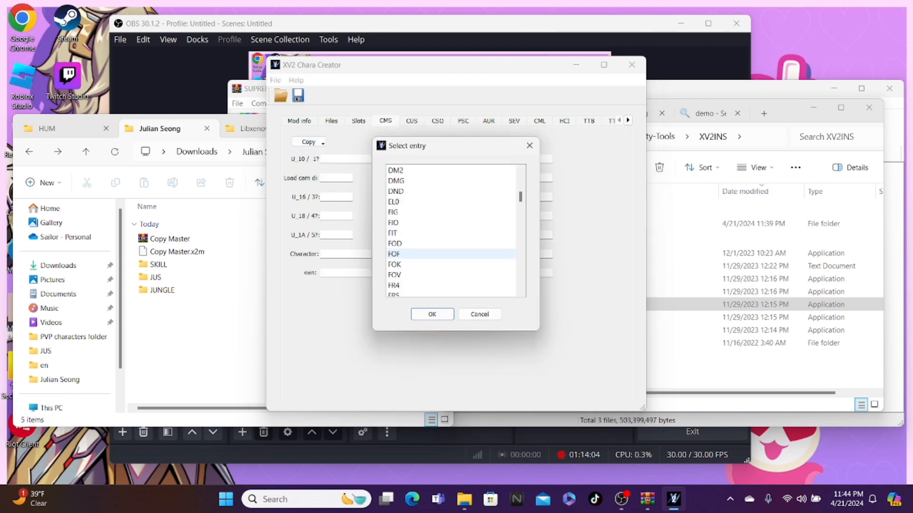
scroll(450, 243, down, 7)
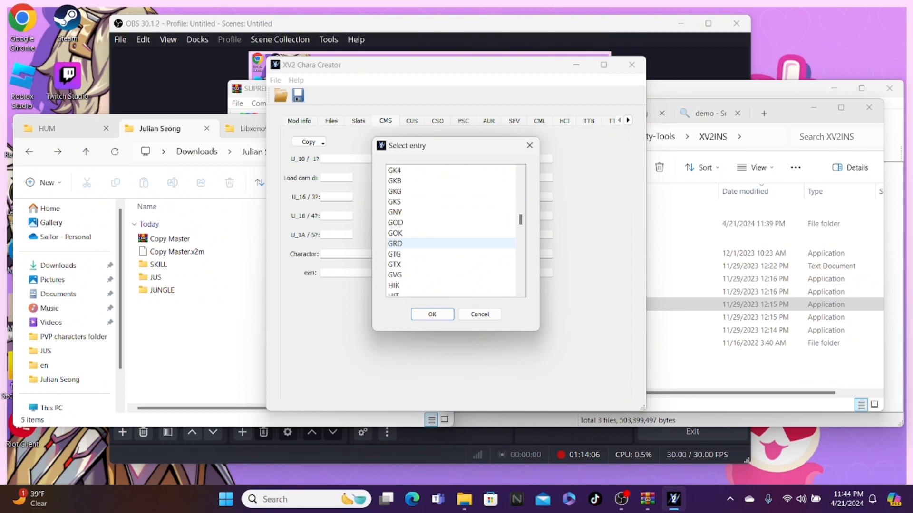
click(451, 265)
click(432, 315)
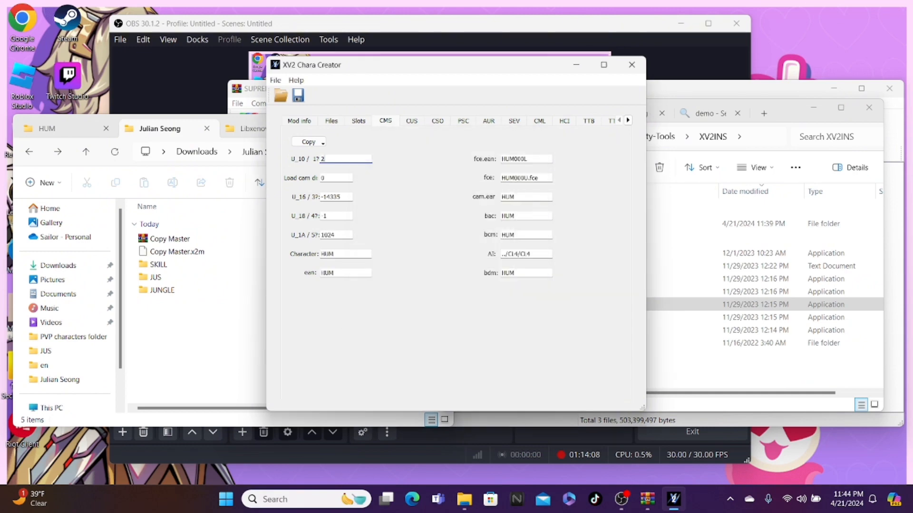
Step: Replace HUM with JUS in the CMS Character, ean, cam.ean, bac, bcm and bdm values
drag(337, 254, 320, 254)
key(BackSpace)
text(JUS)
key(ctrl+a)
key(ctrl+c)
key(Tab)
key(ctrl+v)
key(Tab)
key(ctrl+v)
key(Tab)
key(ctrl+v)
key(Tab)
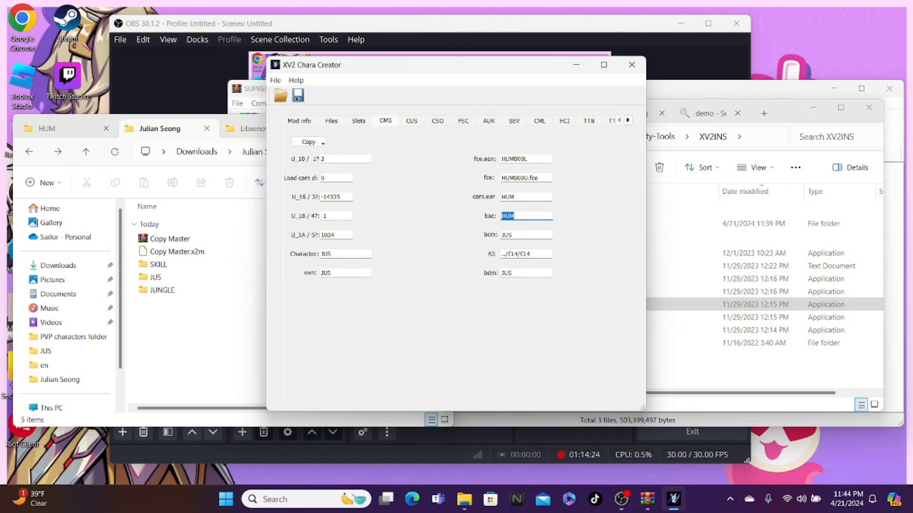
key(ctrl+v)
key(Tab)
key(ctrl+v)
Step: Change the CMS face file references to JUS000L for fce.ean and JUS000U.fce for fce
drag(529, 159, 501, 159)
click(502, 159)
key(Delete)
key(Delete)
key(Delete)
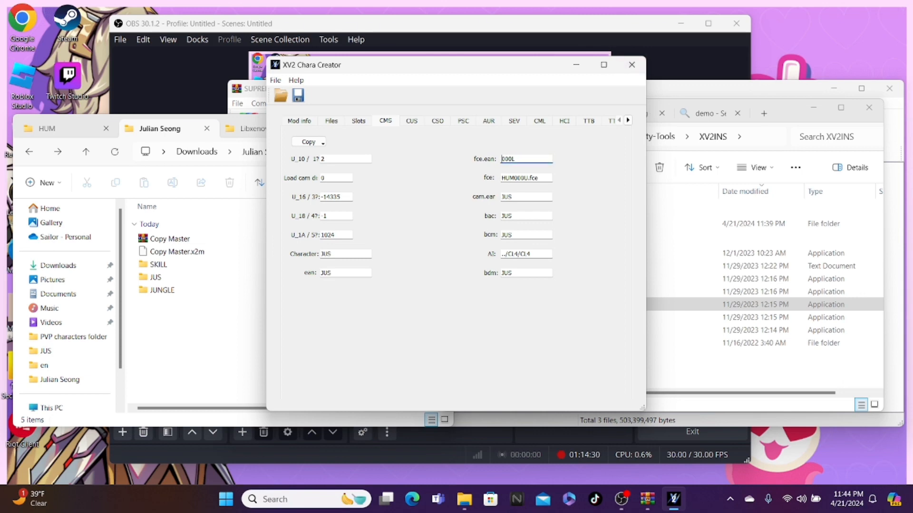
key(ctrl+v)
click(514, 178)
key(BackSpace)
key(BackSpace)
key(BackSpace)
key(ctrl+v)
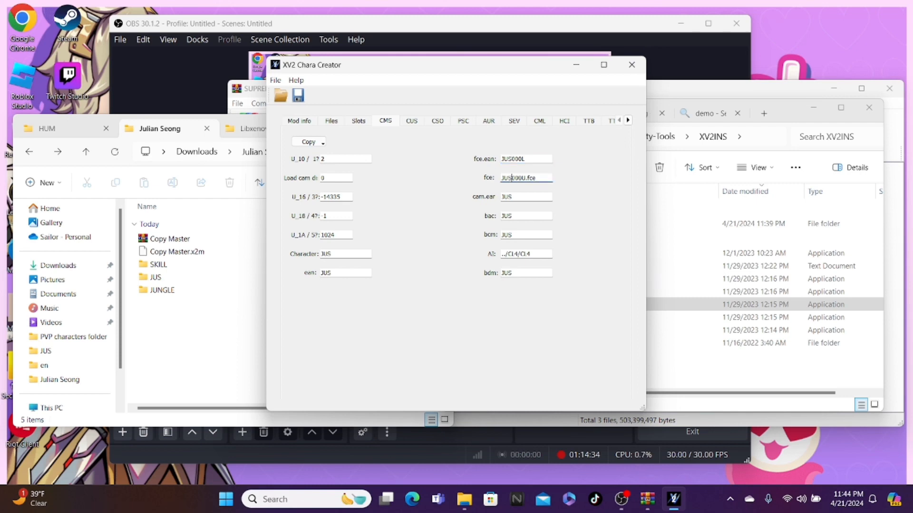
Step: Embed Copy Master.x2m from the character's folder as a custom skill in the CUS settings
click(412, 121)
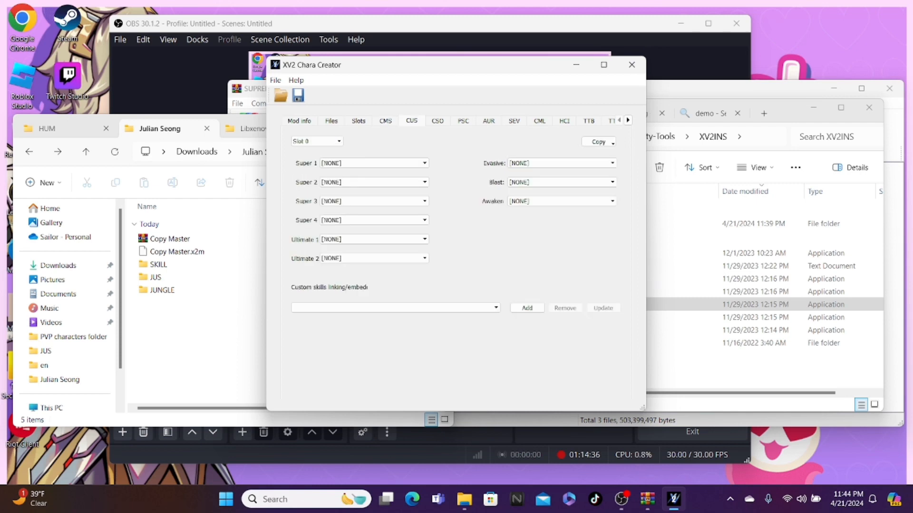
click(527, 308)
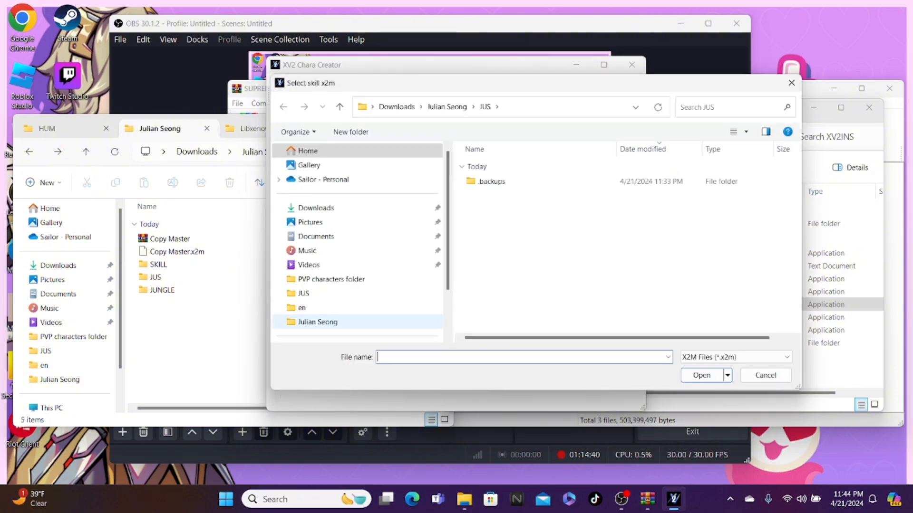
click(317, 322)
click(505, 182)
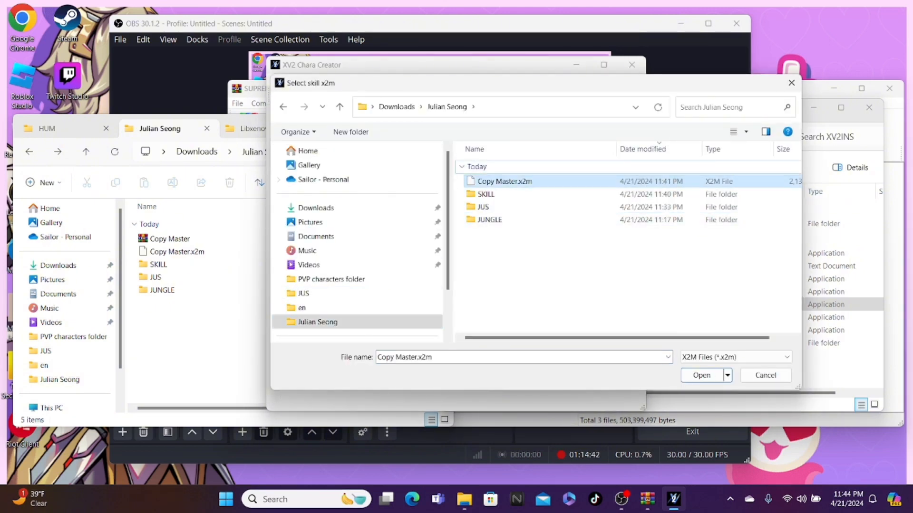
click(701, 375)
click(465, 267)
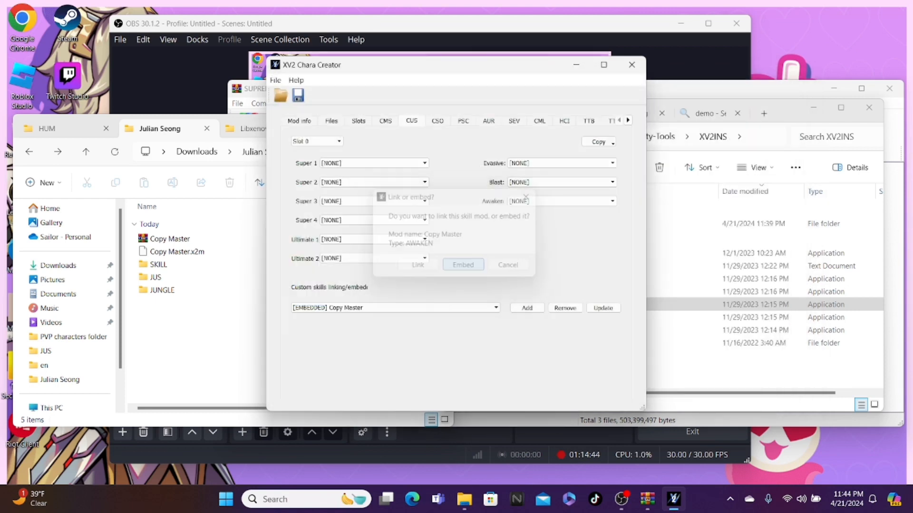
Step: Set slot 0's awoken skill to [X2M] Copy Master and its blast skill to POW - 21080
click(562, 201)
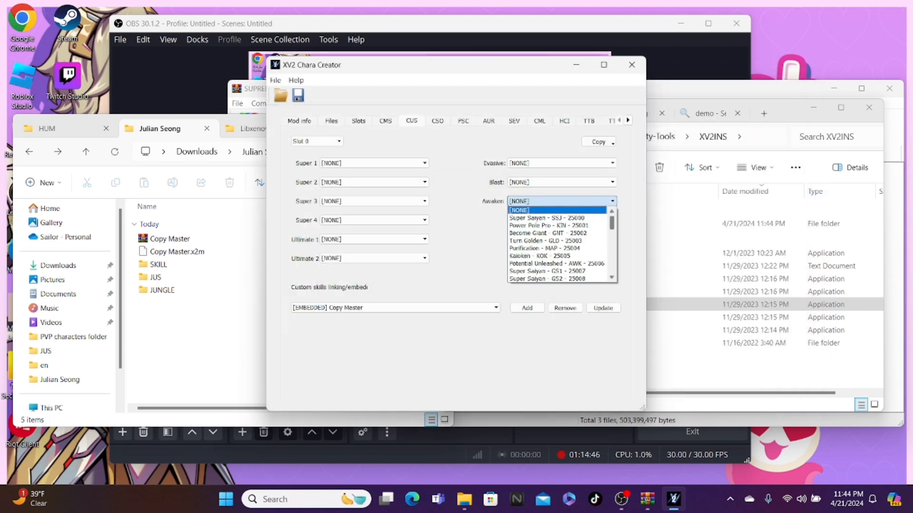
scroll(559, 245, down, 5)
click(537, 279)
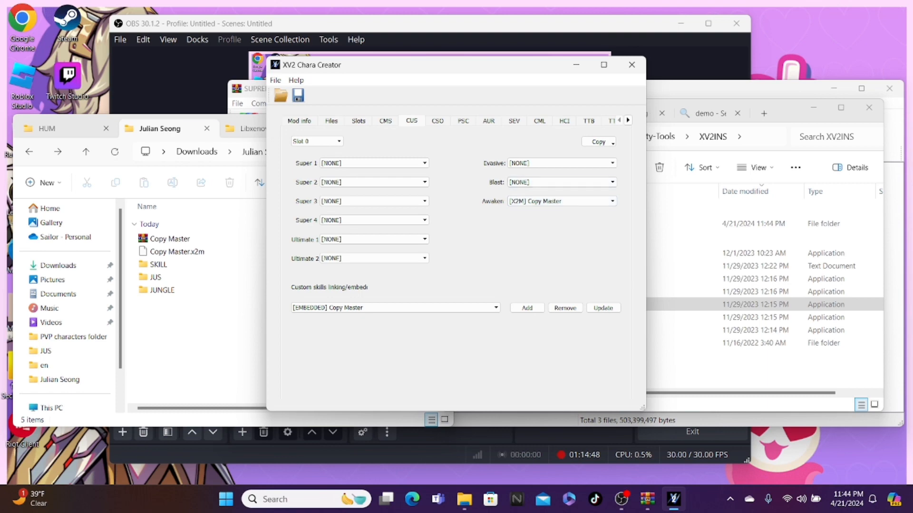
click(562, 182)
scroll(558, 214, down, 2)
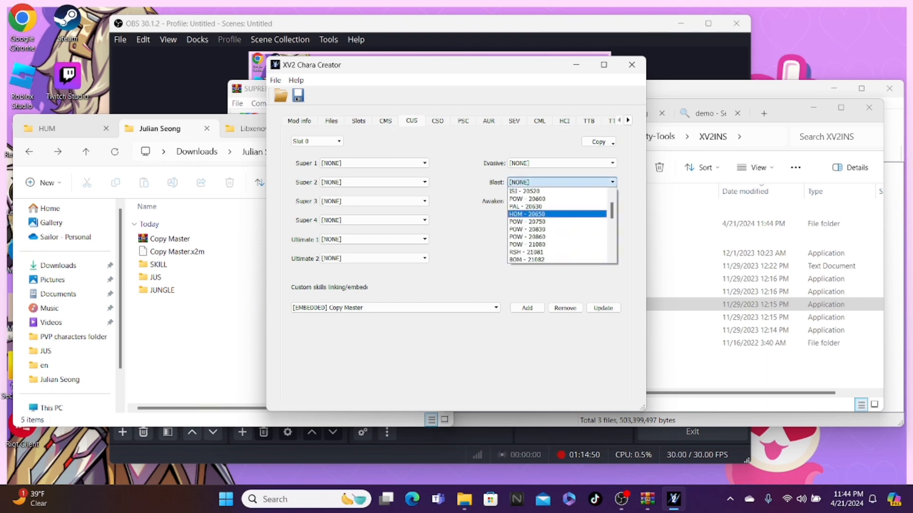
click(532, 222)
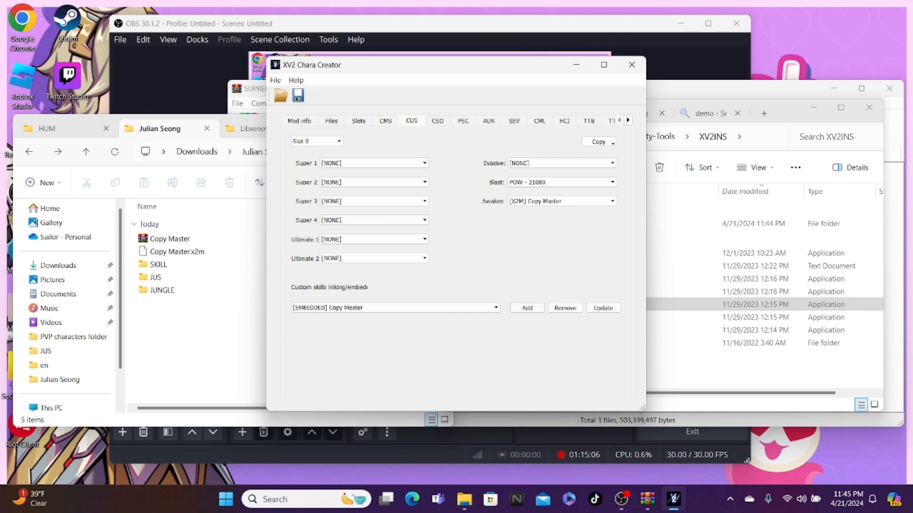
Step: Enable the CSO settings for the JUS character mod
click(437, 121)
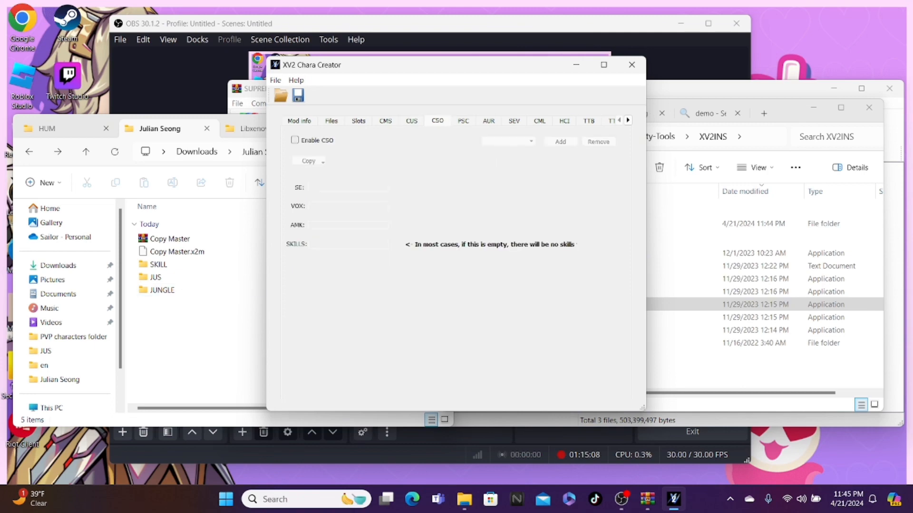
click(295, 140)
drag(427, 65, 355, 76)
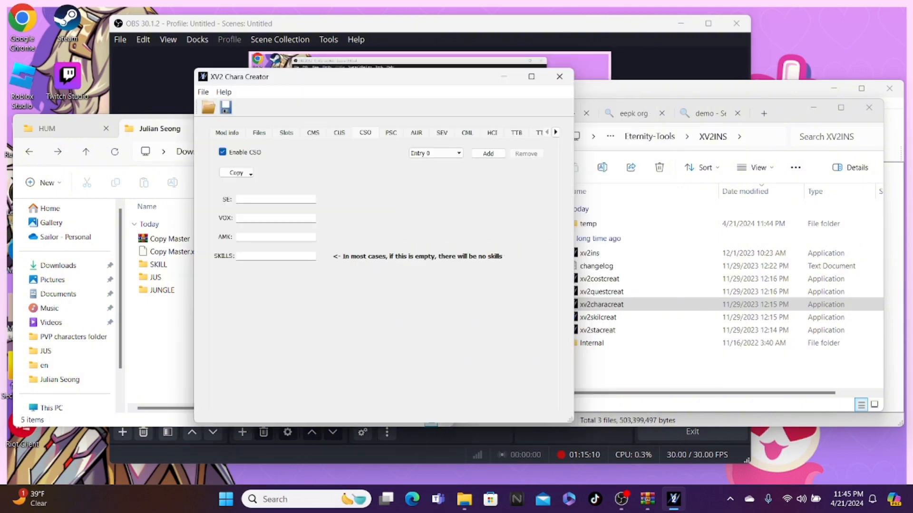
Step: Launch a second XV2 Chara Creator window and open Boreal.x2m from the Downloads folder as a reference mod
click(690, 346)
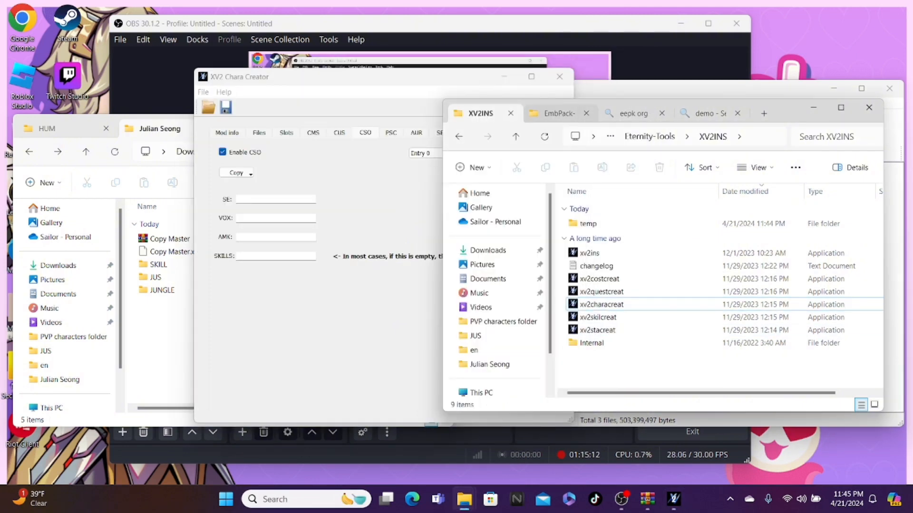
double_click(602, 304)
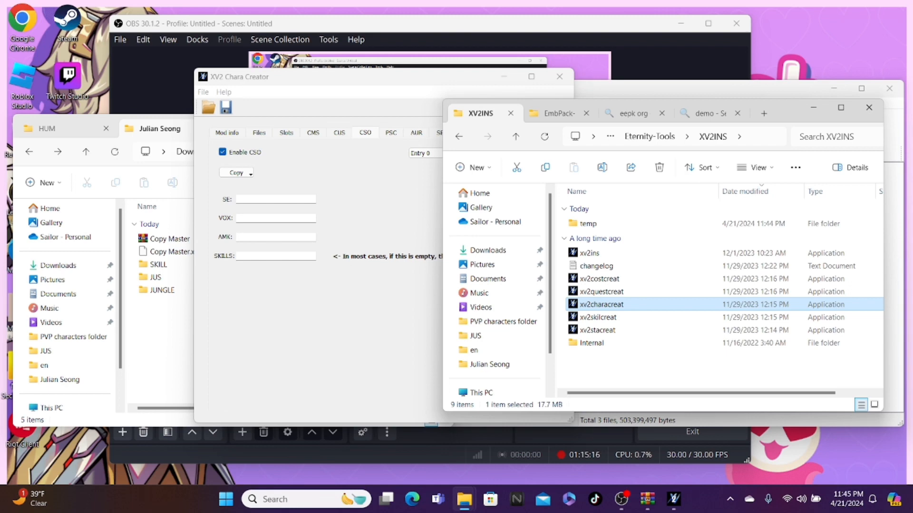
click(276, 81)
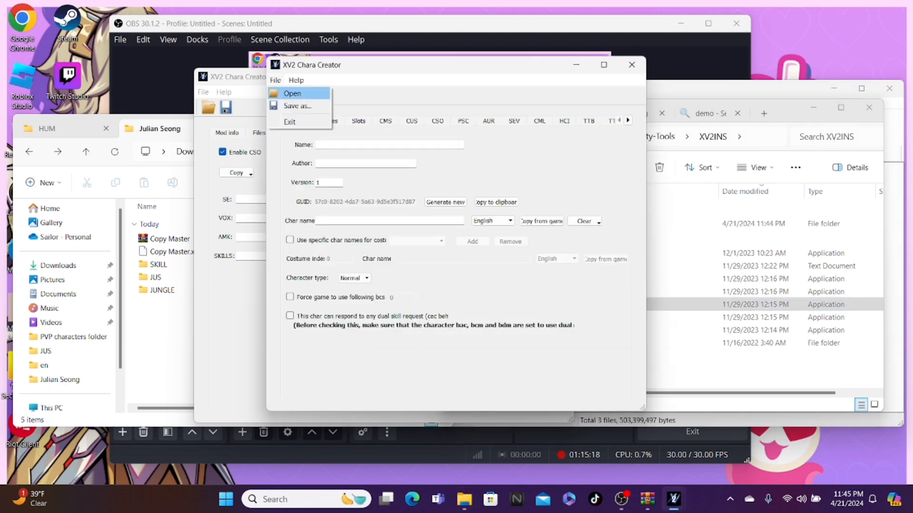
click(293, 93)
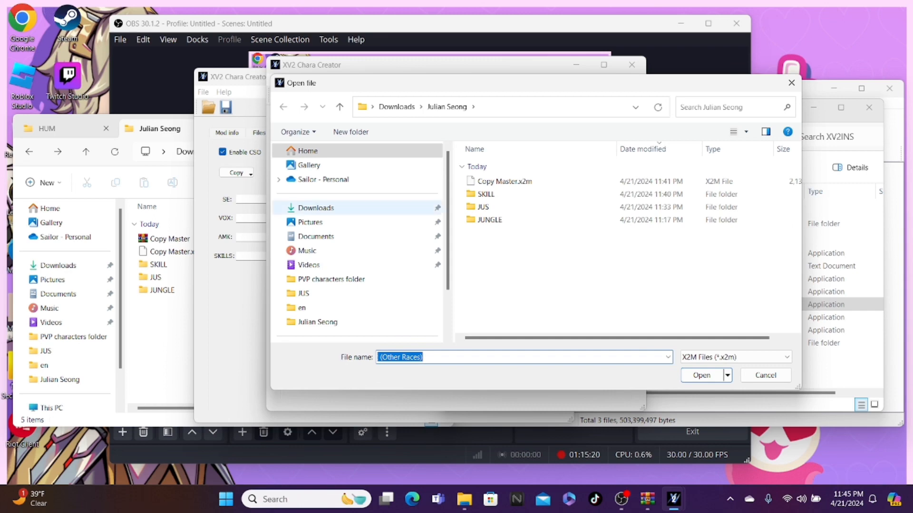
click(317, 208)
scroll(587, 205, down, 3)
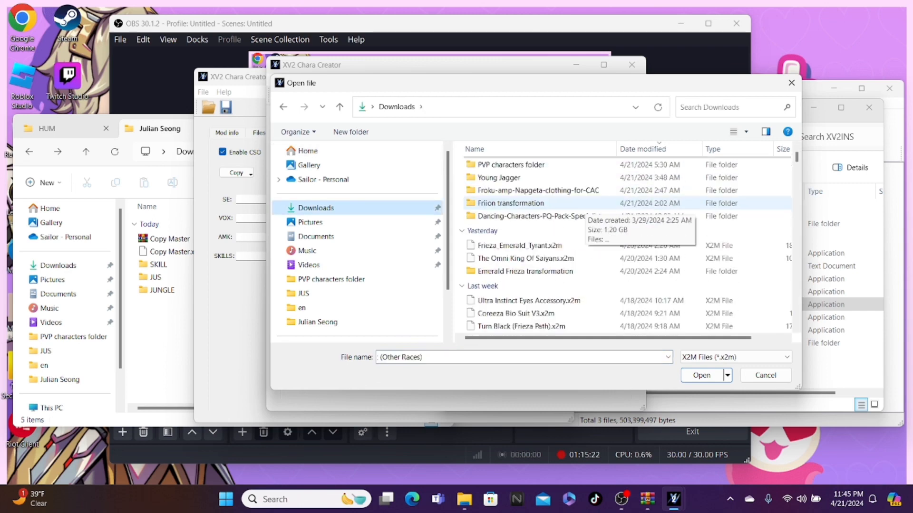
click(233, 295)
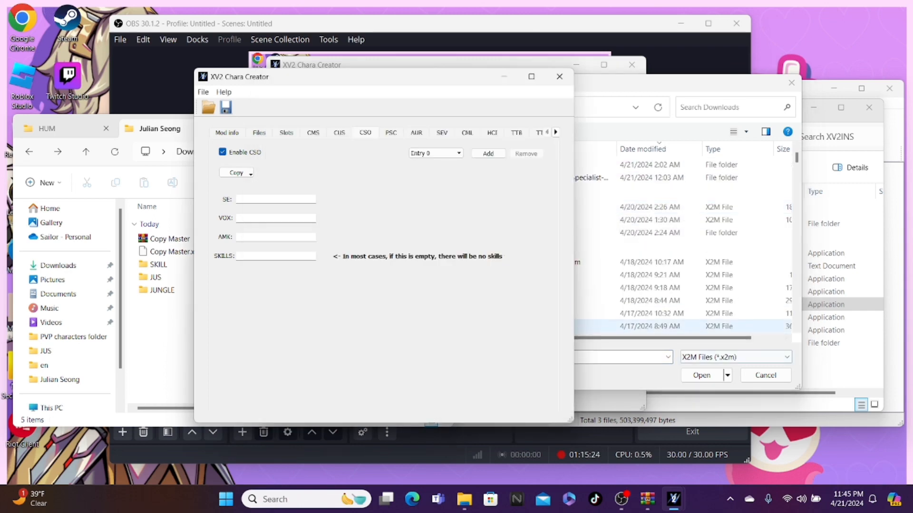
click(618, 376)
click(494, 300)
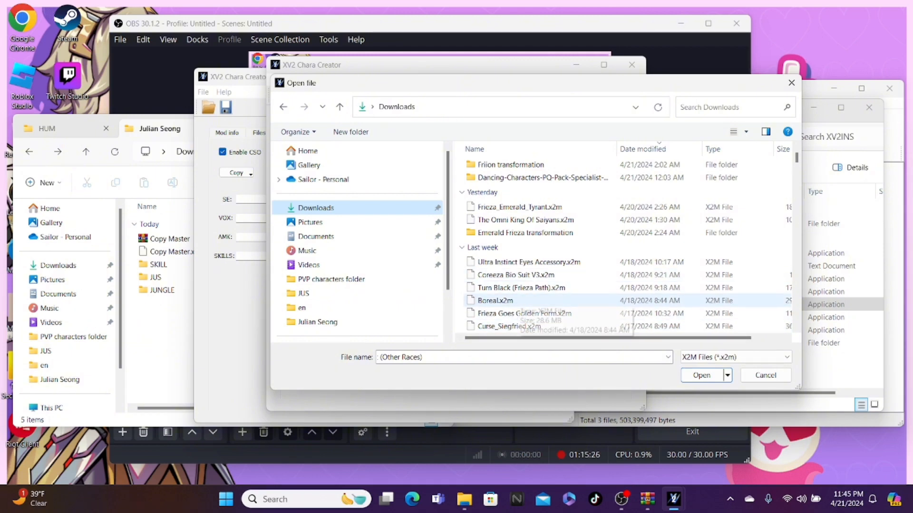
click(701, 375)
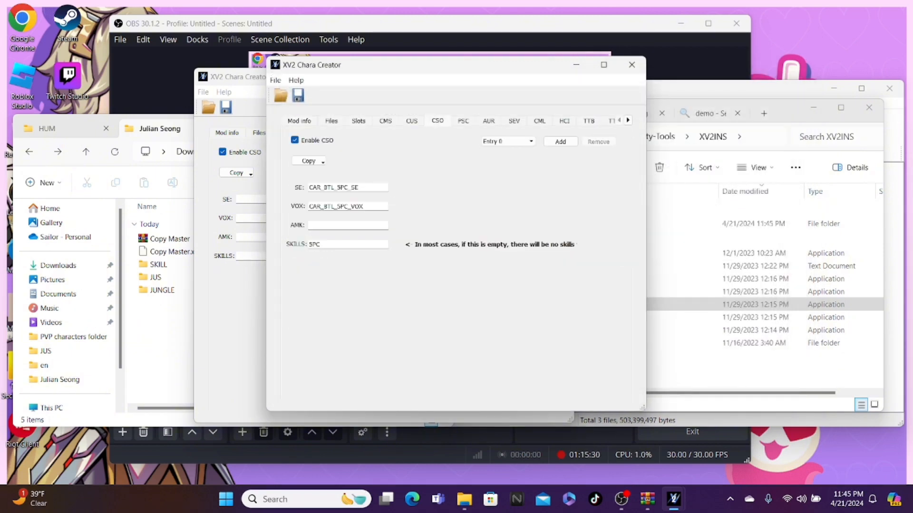
Step: Copy the reference mod's CSO SE value into the JUS mod and change it to CAR_BTL_JUS_SE
drag(404, 65, 585, 70)
double_click(515, 193)
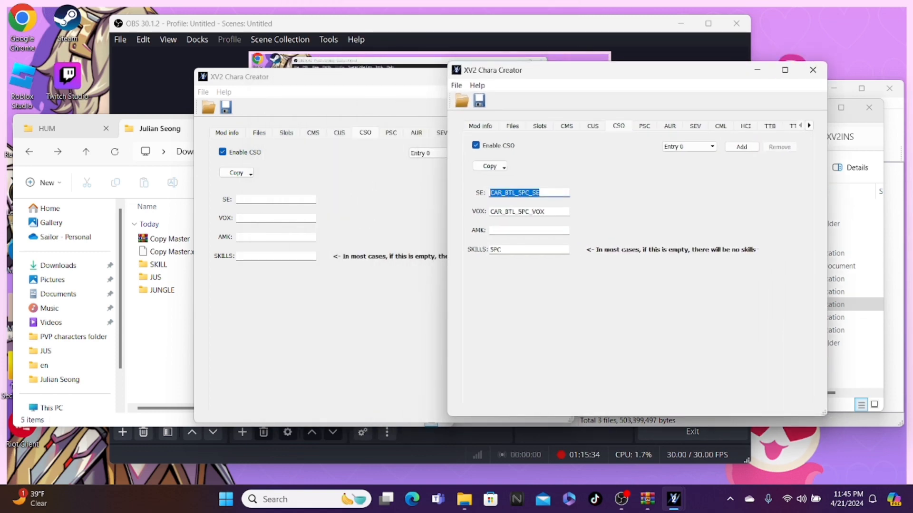
click(276, 199)
key(ctrl+v)
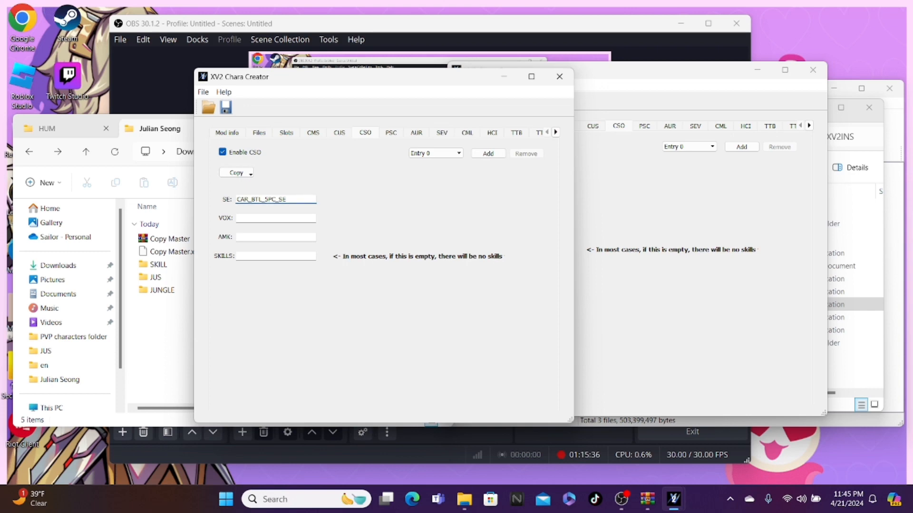
key(BackSpace)
key(BackSpace)
key(BackSpace)
text(JUS)
Step: Copy the reference mod's CSO VOX value into the JUS mod and change it to CAR_BTL_JUS_VOX
key(alt+Tab)
key(Tab)
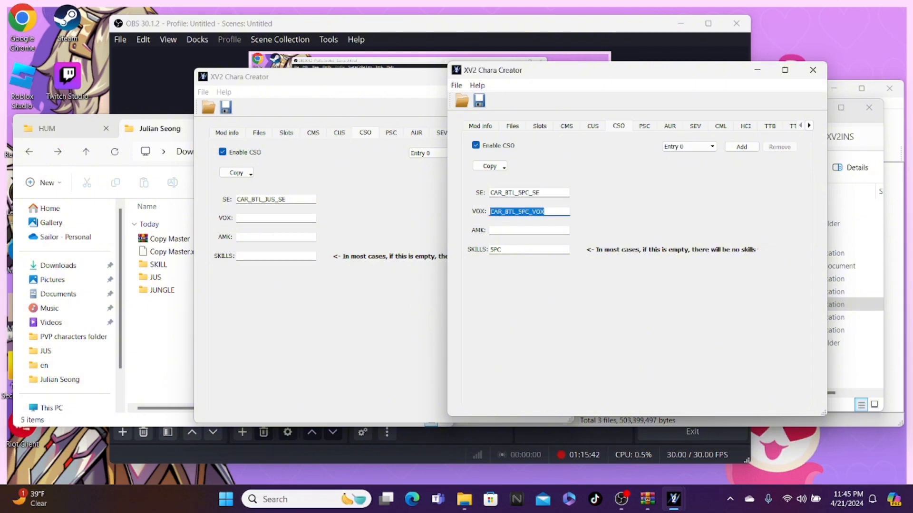
key(alt+Tab)
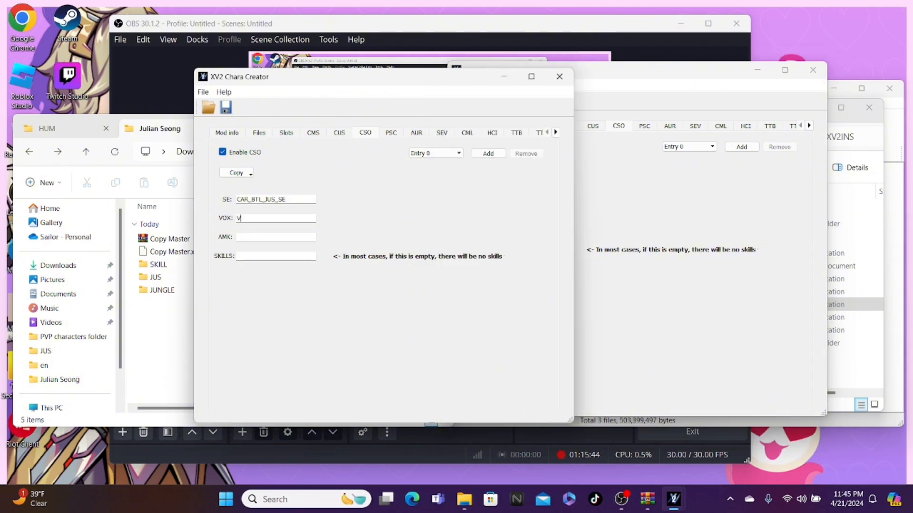
key(BackSpace)
key(ctrl+v)
key(BackSpace)
key(BackSpace)
key(BackSpace)
text(1)
key(BackSpace)
text(JUS)
Step: Set the JUS mod's CSO skills value to JUS and close the reference mod's window
key(alt+Tab)
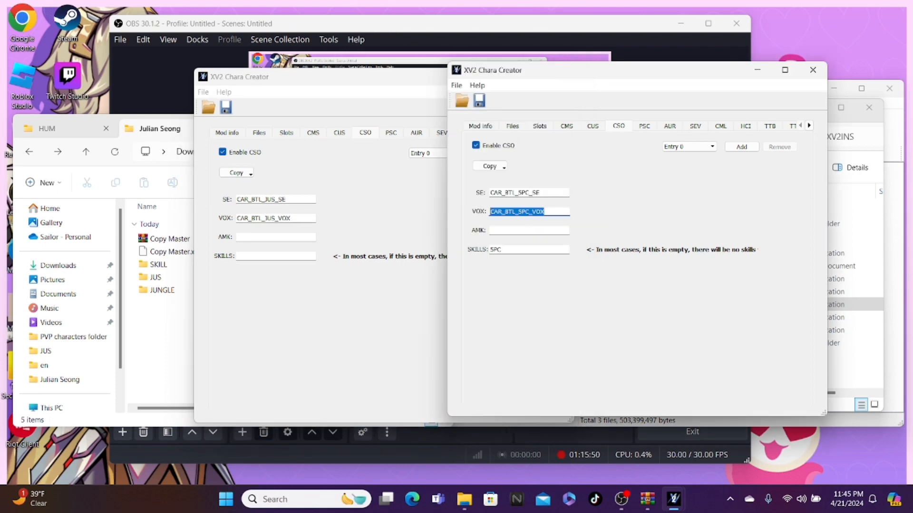
click(275, 257)
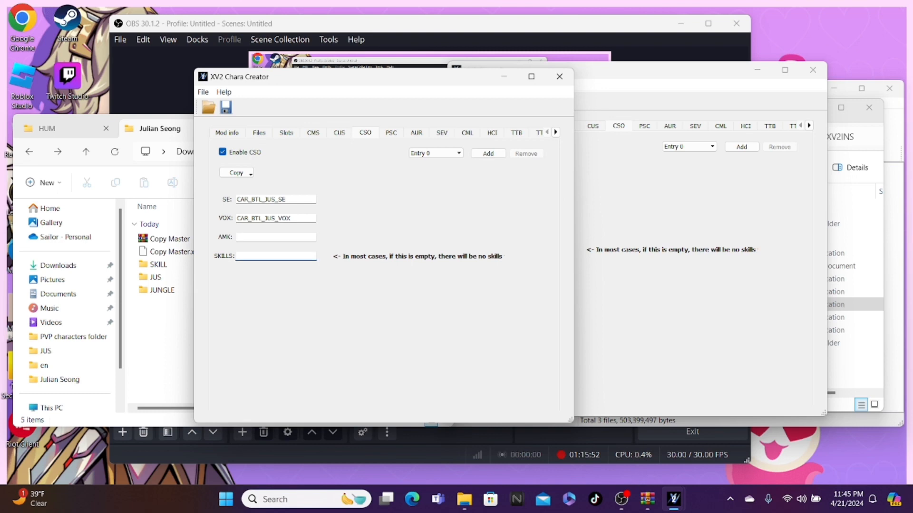
text(JUS)
click(690, 200)
click(812, 70)
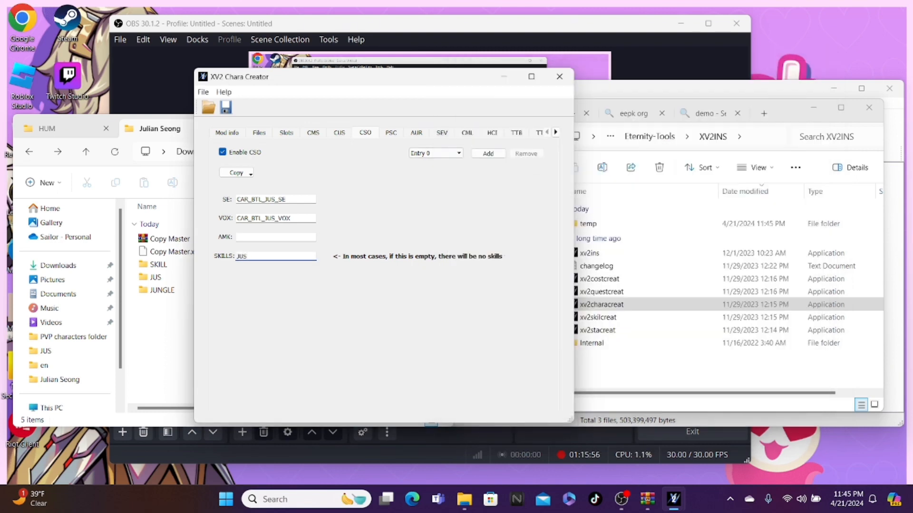
Step: Enable the PSC settings and copy the stats from the game's Majuub - Majuub's Clothes entry
click(391, 133)
click(222, 152)
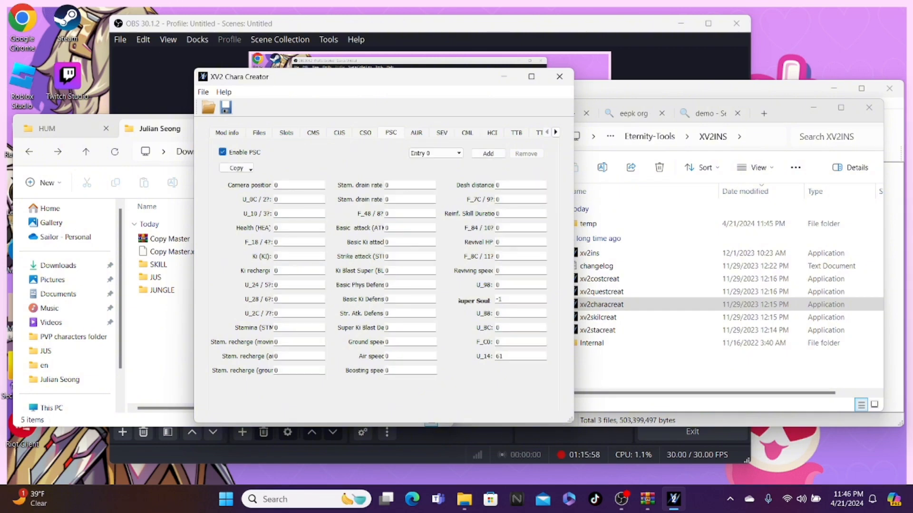
click(236, 167)
click(275, 191)
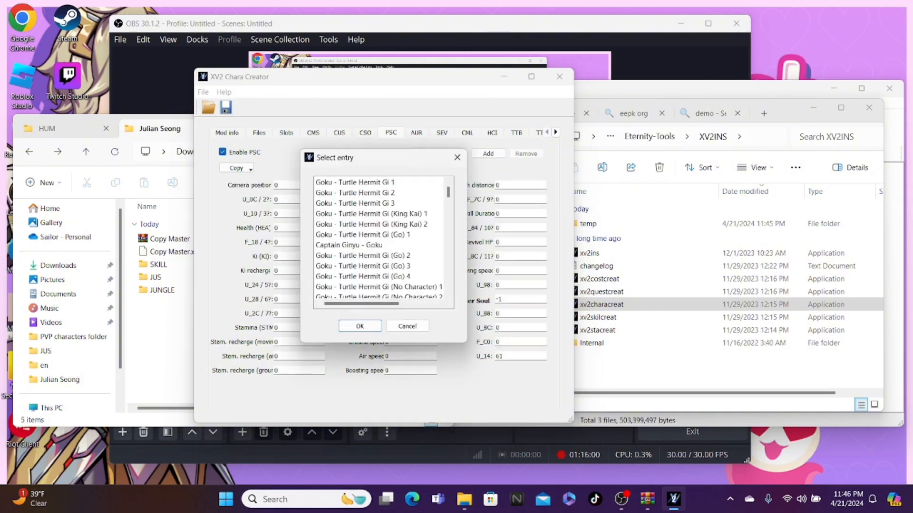
scroll(378, 238, down, 10)
scroll(377, 238, down, 20)
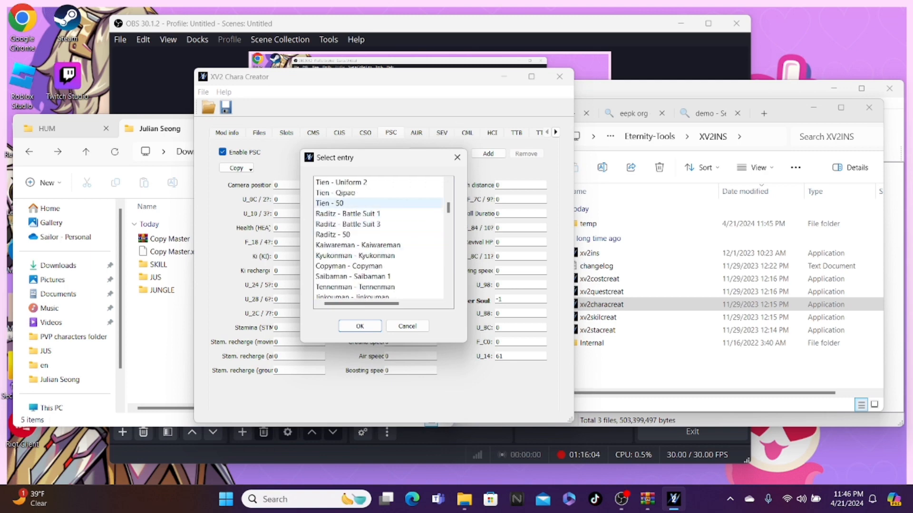
scroll(378, 245, down, 20)
scroll(378, 240, up, 15)
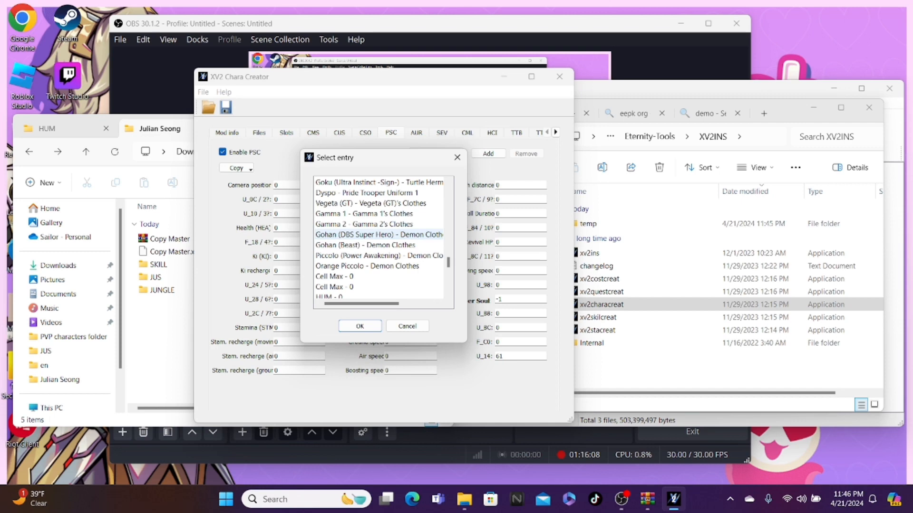
scroll(378, 238, up, 4)
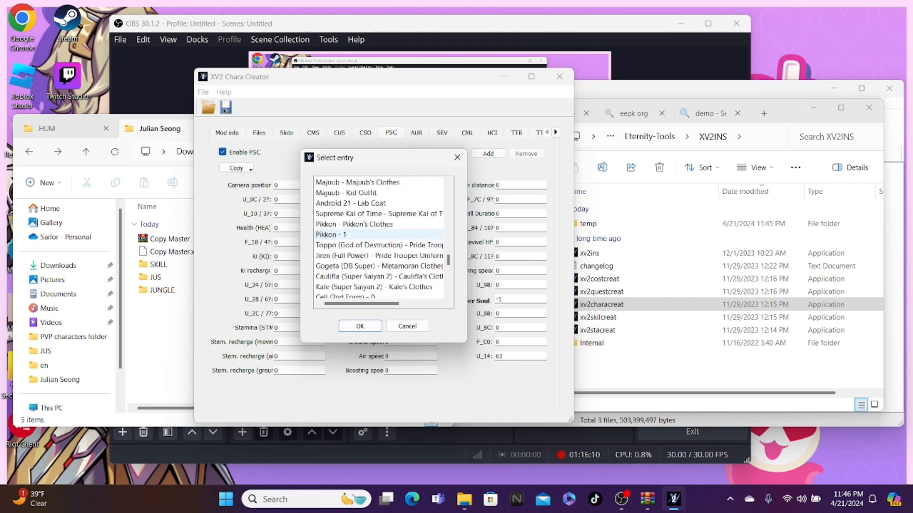
click(357, 182)
click(360, 326)
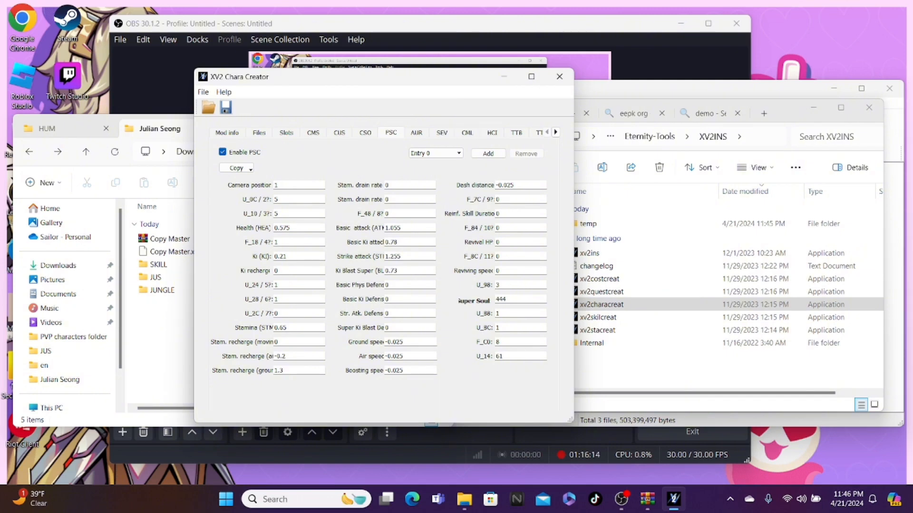
Step: Change the leading digit of the PSC health value to 4 and of the Ki and stamina values to 2
click(278, 228)
key(BackSpace)
text(4)
click(278, 257)
key(BackSpace)
text(2)
click(278, 329)
key(BackSpace)
text(2)
Step: Change the leading digit of the PSC basic attack, basic Ki attack, strike attack and Ki blast super values to 3
click(386, 228)
text(3)
click(387, 242)
key(BackSpace)
text(3)
click(388, 257)
key(BackSpace)
text(3)
click(388, 271)
key(BackSpace)
text(3)
Step: Enable the AUR settings and copy the aura from the game's first Golden Frieza - Golden Frieza entry
click(416, 133)
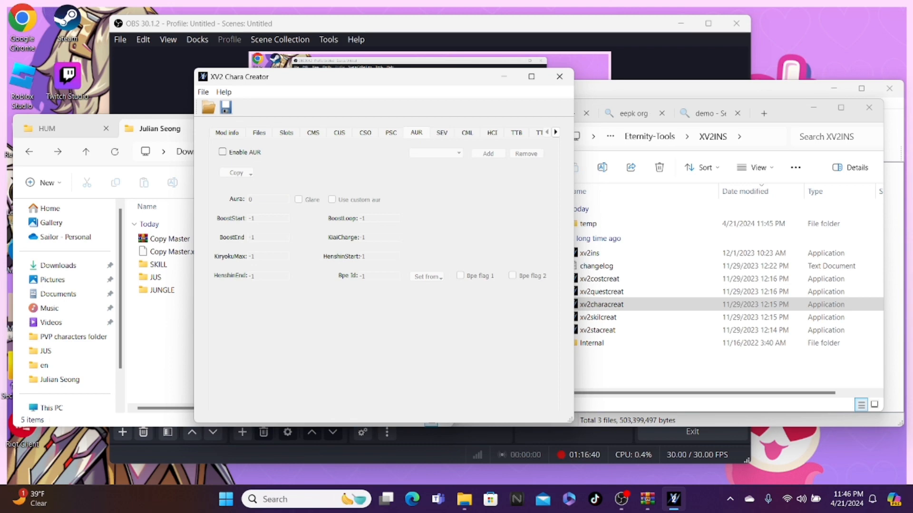
click(222, 152)
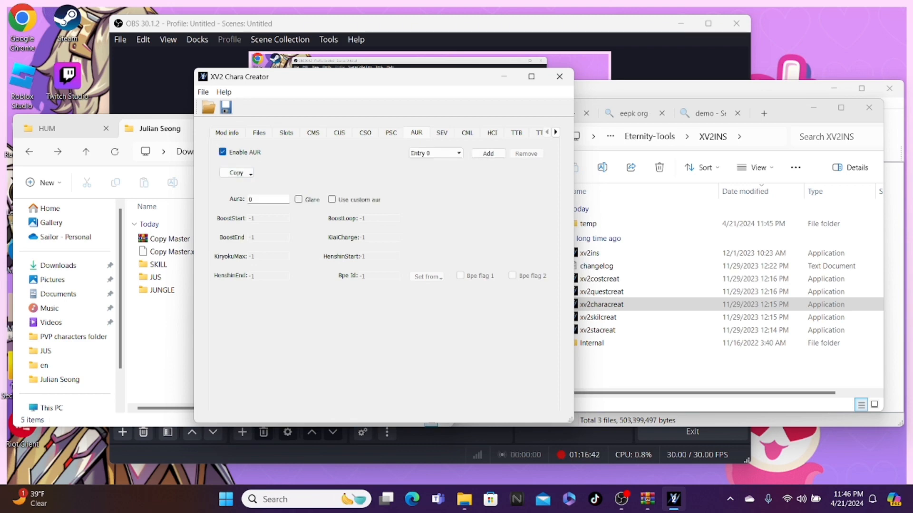
click(298, 200)
click(236, 172)
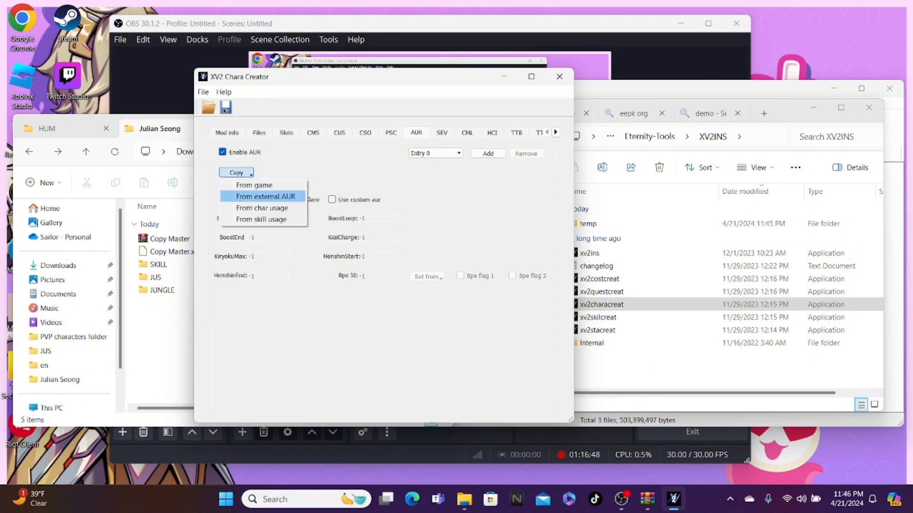
key(Return)
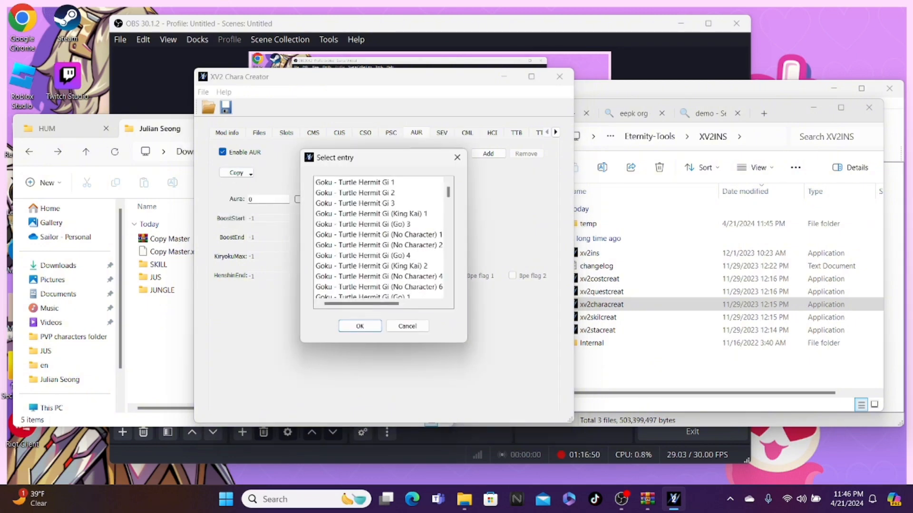
key(Down)
key(Down)
key(Down)
key(Down)
key(Down)
key(Down)
key(Down)
key(Down)
key(Down)
key(Down)
key(Down)
key(Down)
key(Down)
key(Down)
key(Down)
key(Down)
key(Down)
key(Down)
key(Down)
key(Down)
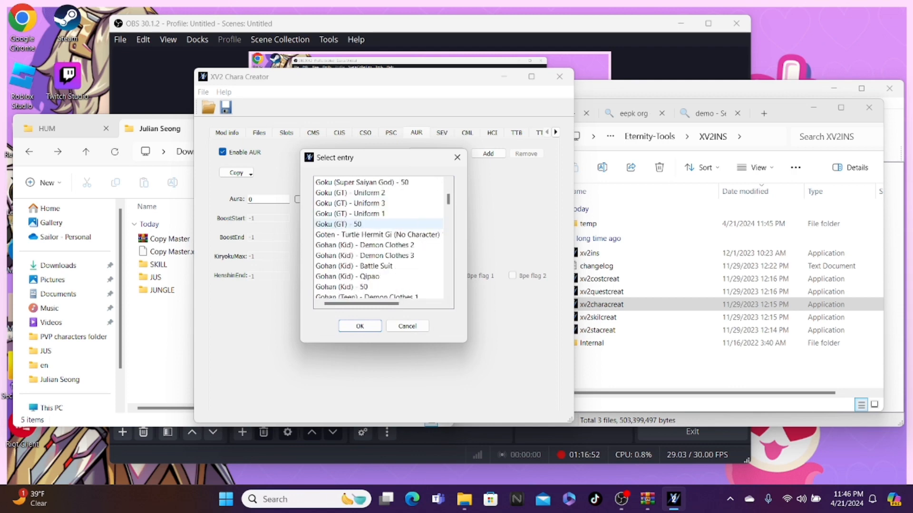
key(Down)
key(Down)
key(Down)
key(Down)
key(Down)
key(Down)
key(Down)
key(Down)
key(Down)
key(Down)
key(Down)
key(Down)
key(Down)
key(Down)
key(Down)
key(Down)
key(Down)
key(Down)
key(Down)
key(Down)
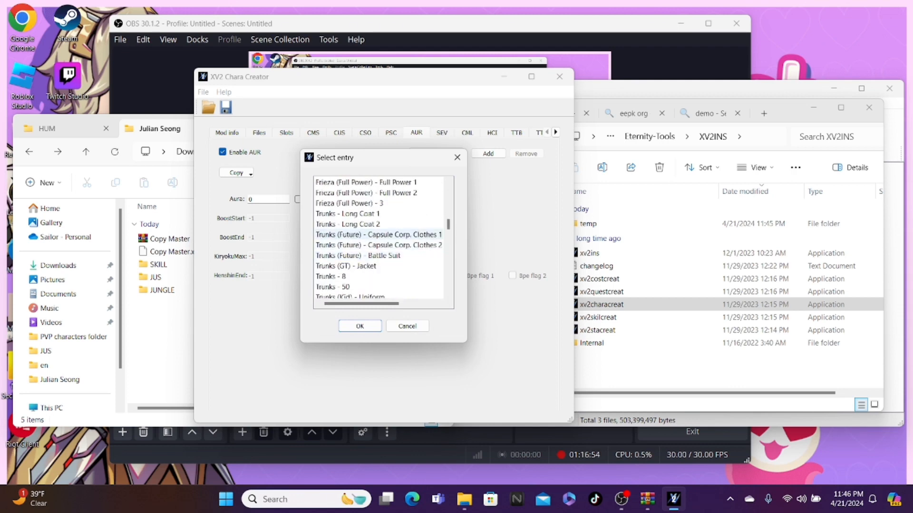
drag(448, 230, 448, 285)
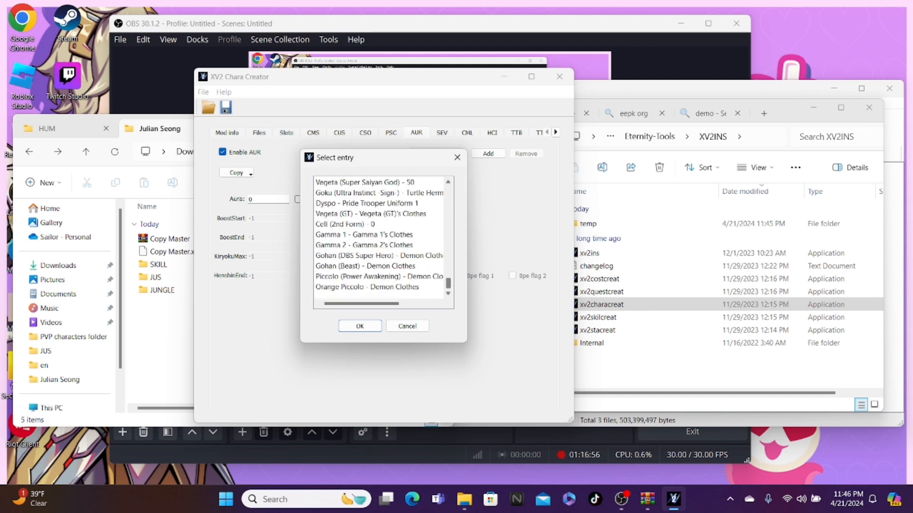
scroll(409, 266, up, 4)
scroll(409, 266, up, 12)
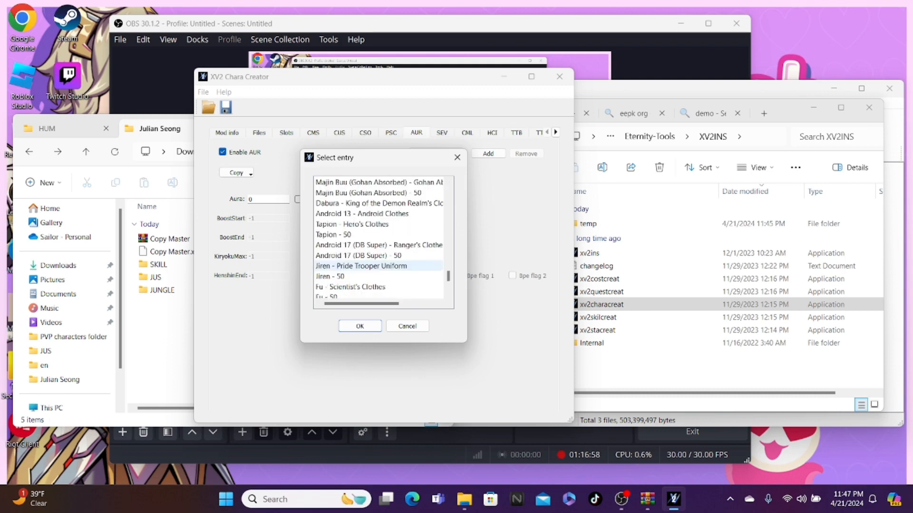
scroll(409, 255, up, 3)
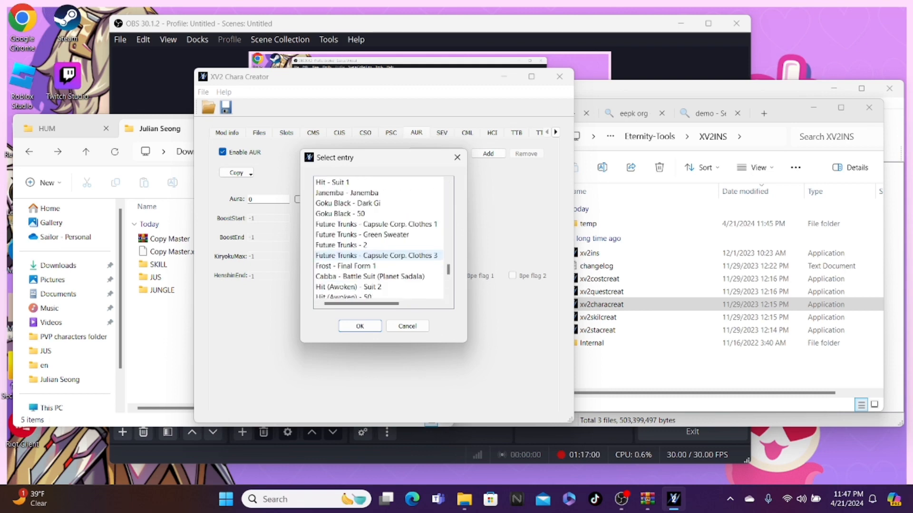
scroll(409, 255, up, 15)
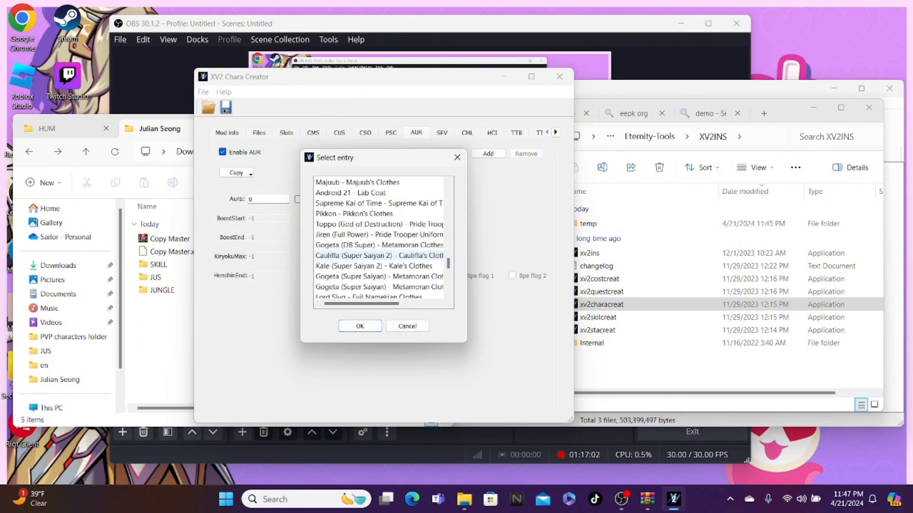
scroll(380, 247, up, 10)
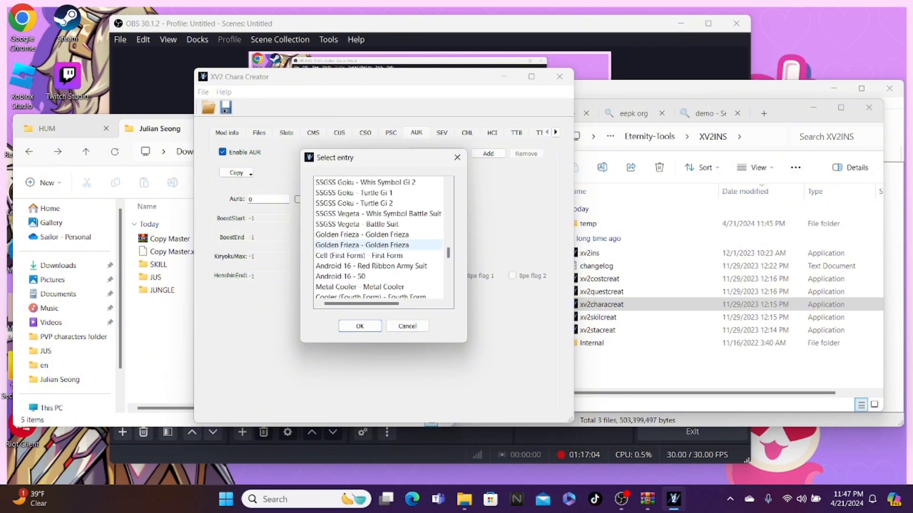
click(379, 234)
click(360, 326)
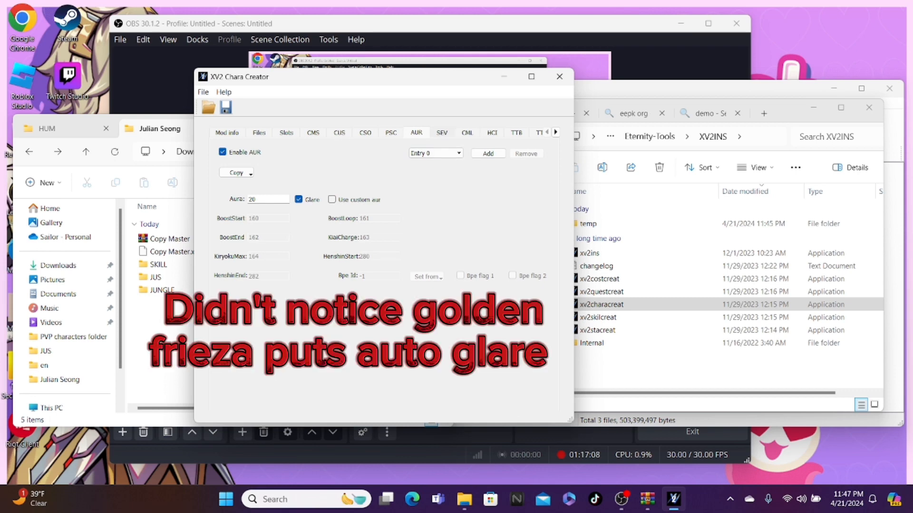
Step: Add the surname to the character name in the mod info so it matches the mod name
click(226, 133)
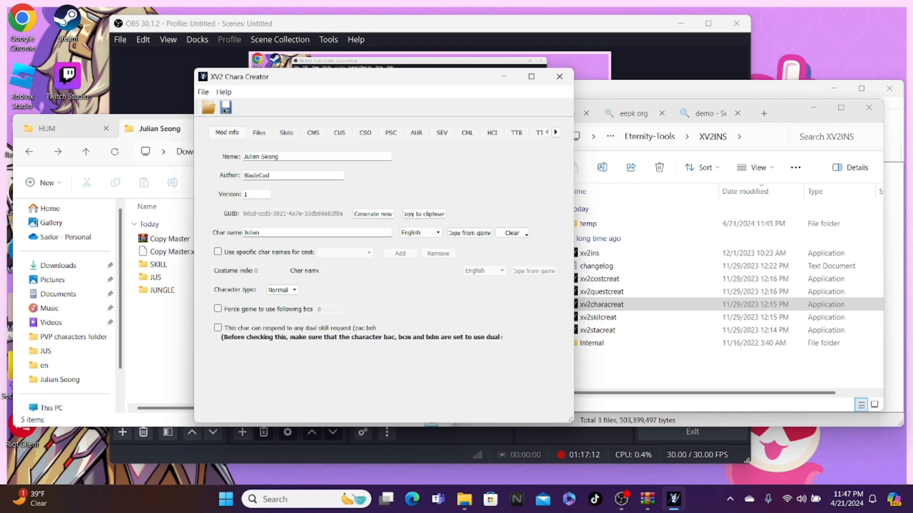
key(Caps_Lock)
key(Caps_Lock)
text(Seong)
Step: Save the mod to Downloads as an .x2m file named with the character's full name, and close the character creator
click(225, 107)
click(244, 189)
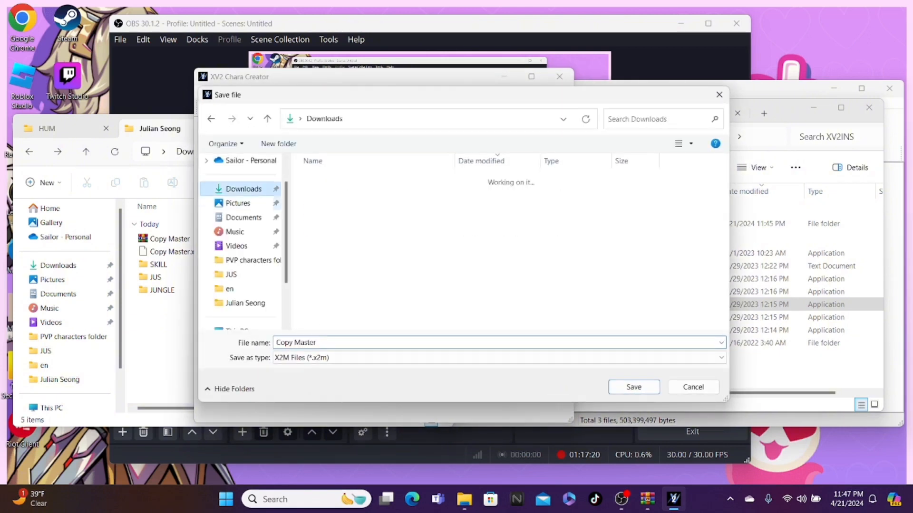
click(342, 343)
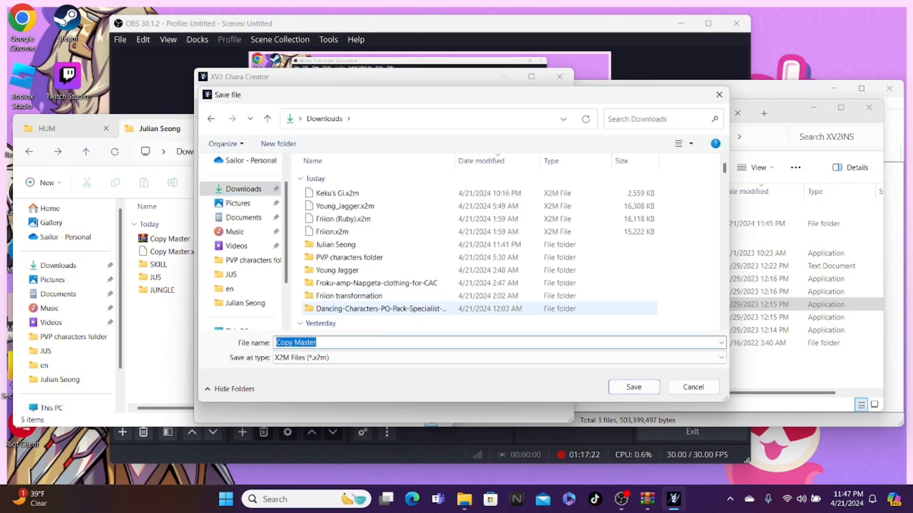
text(Jul)
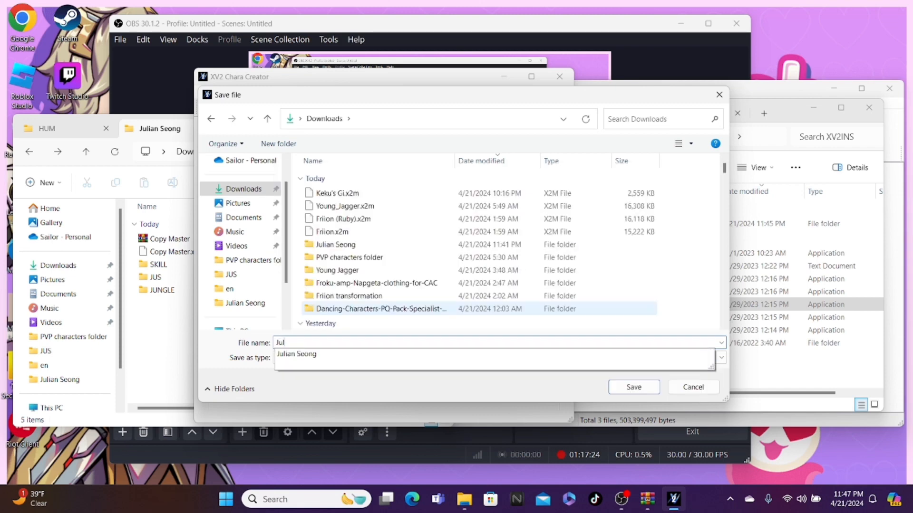
text(ian)
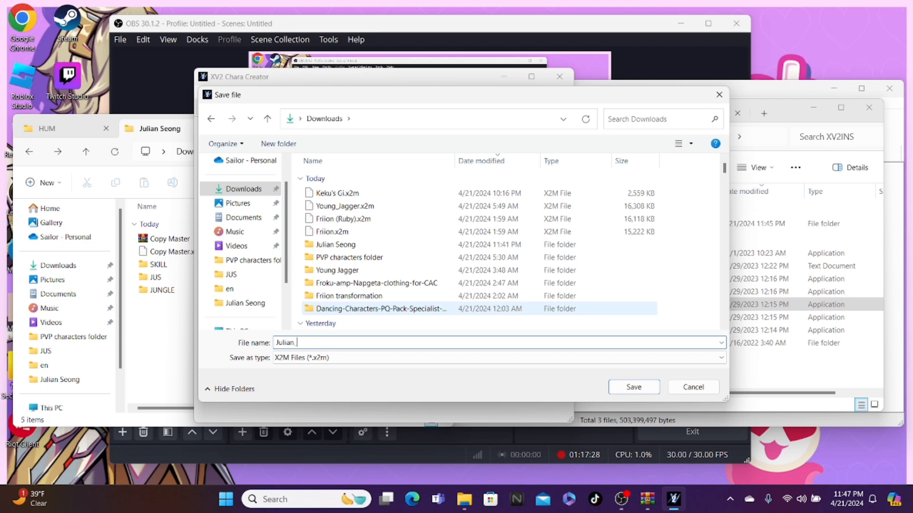
key(BackSpace)
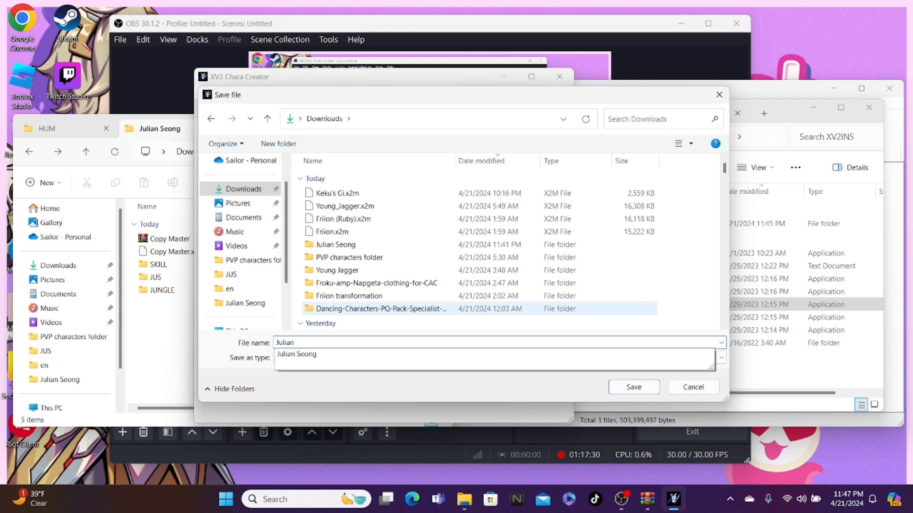
text(Seong.x)
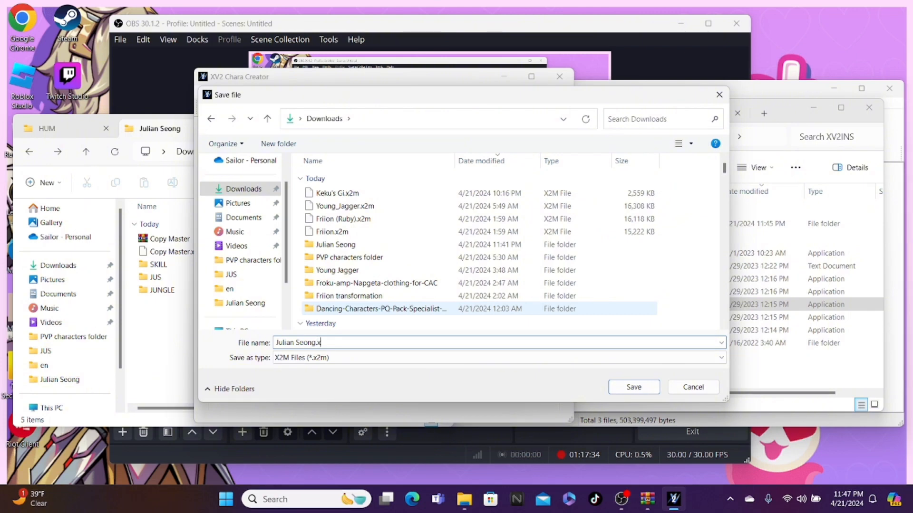
text(2m)
key(Tab)
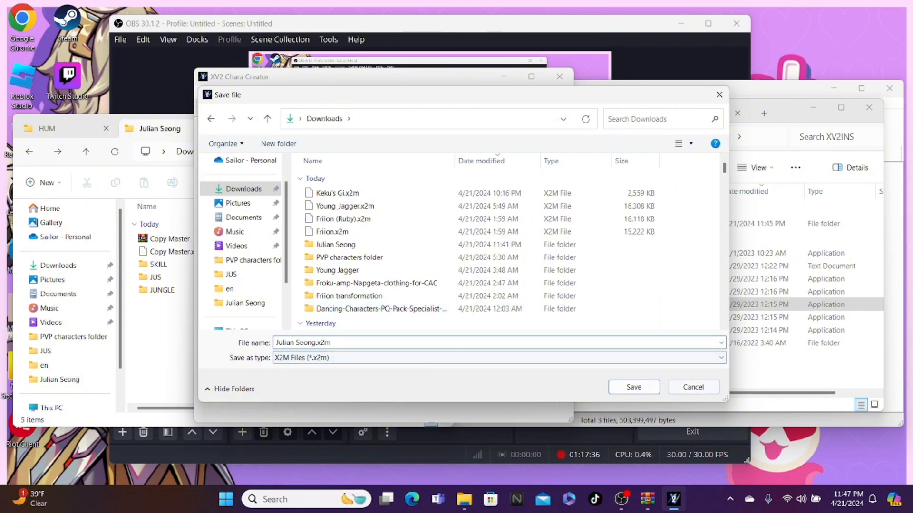
key(Return)
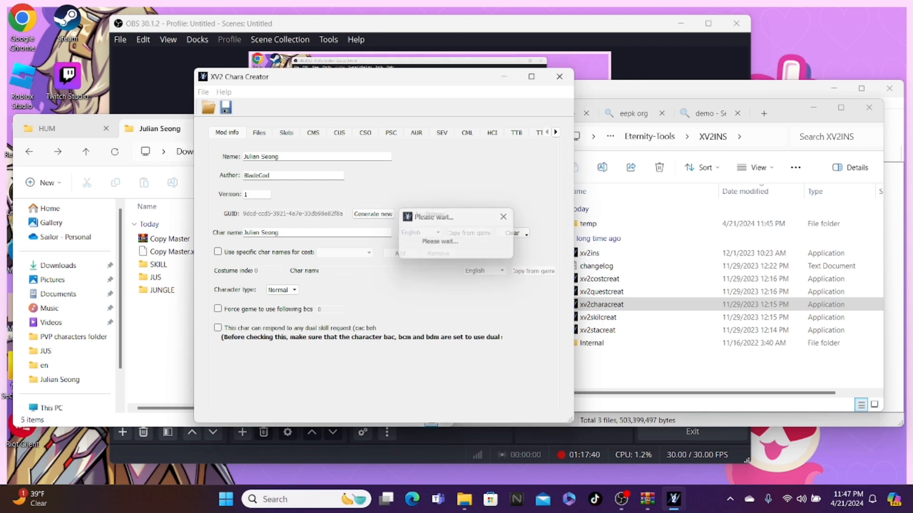
click(499, 258)
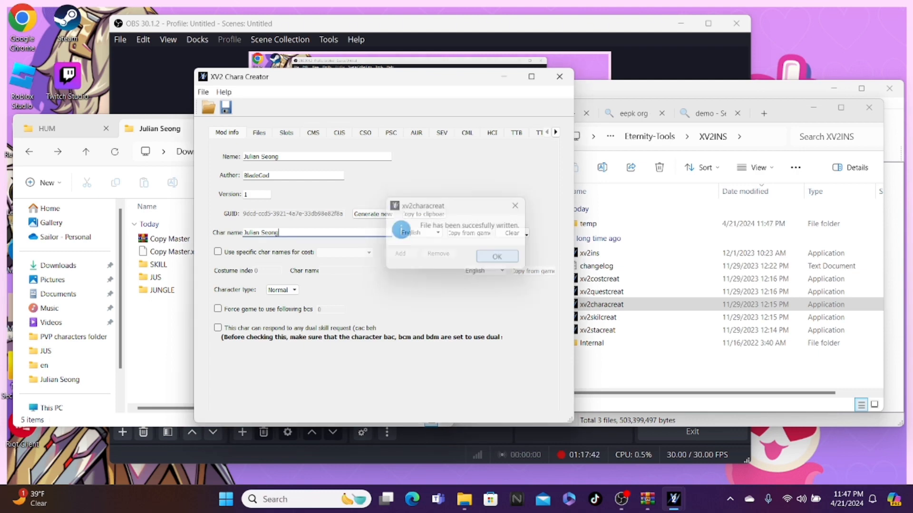
click(560, 76)
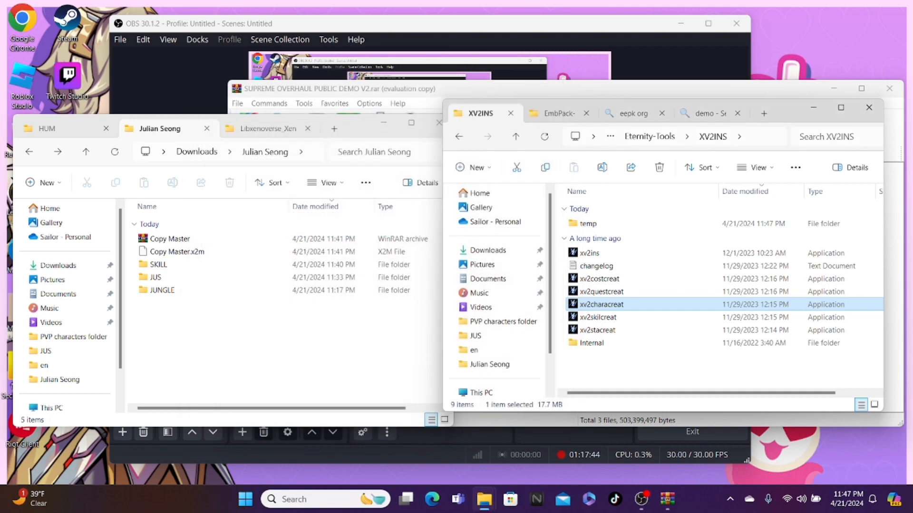
Step: Compress the newly saved character .x2m file in Downloads into a RAR archive of the same name
click(710, 113)
click(489, 251)
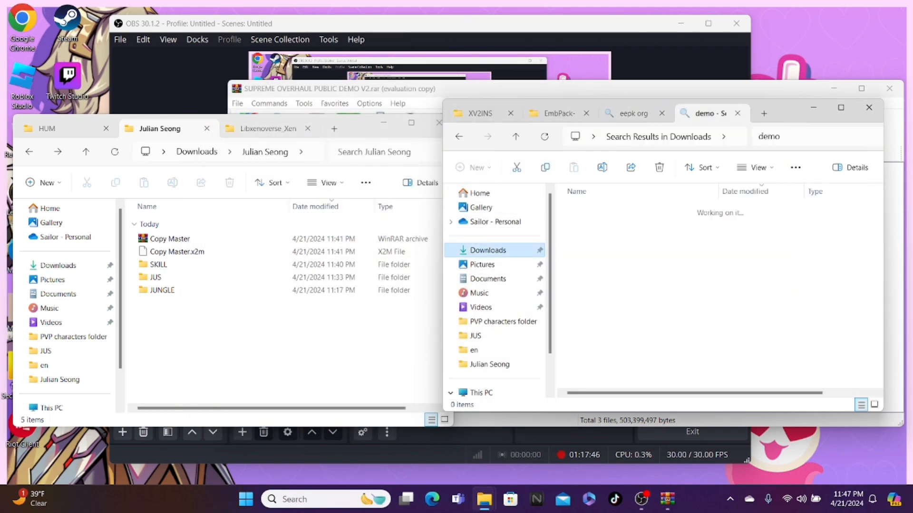
click(625, 224)
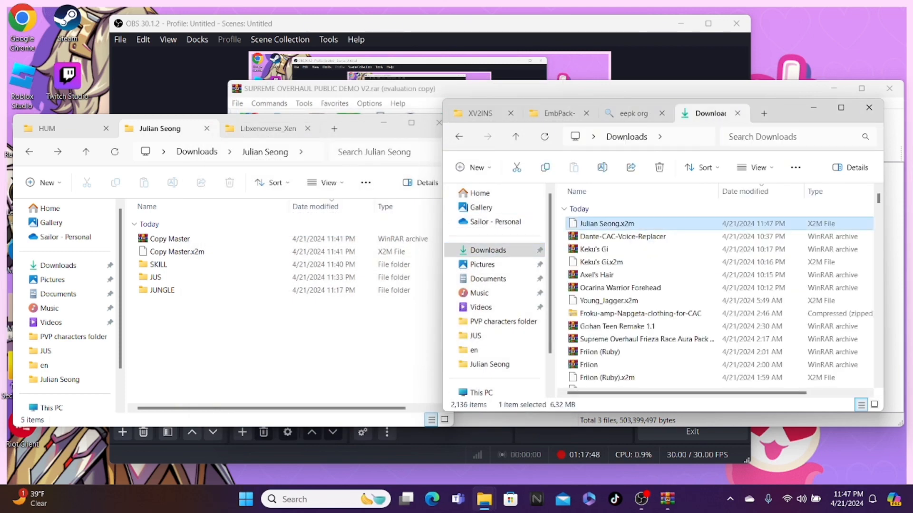
right_click(609, 224)
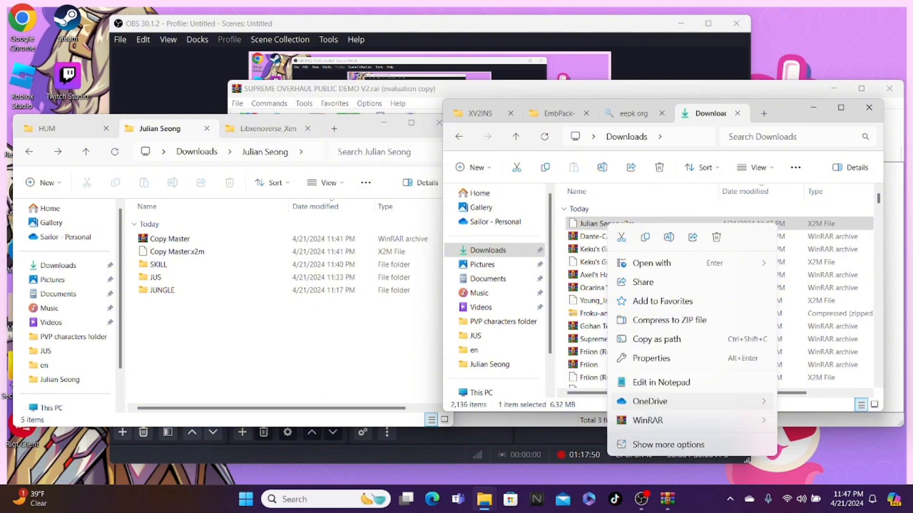
mouse_move(666, 420)
click(675, 361)
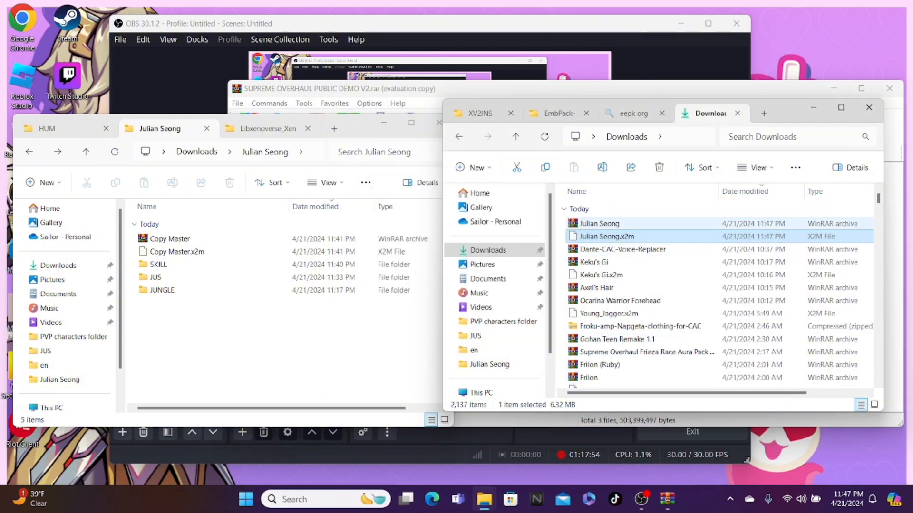
Step: Open the character's .x2m file inside the new RAR archive and add the JUNGLE folder to it with the default archive settings
double_click(600, 224)
click(600, 226)
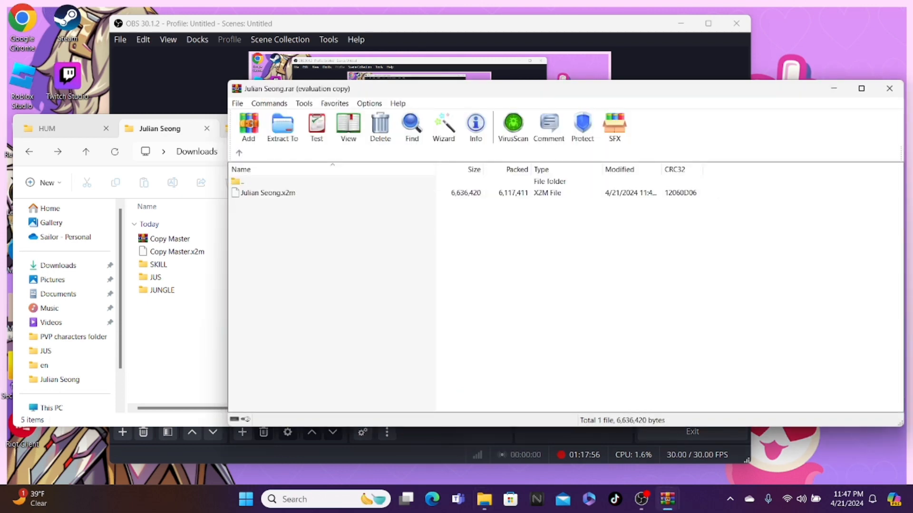
click(649, 211)
double_click(268, 193)
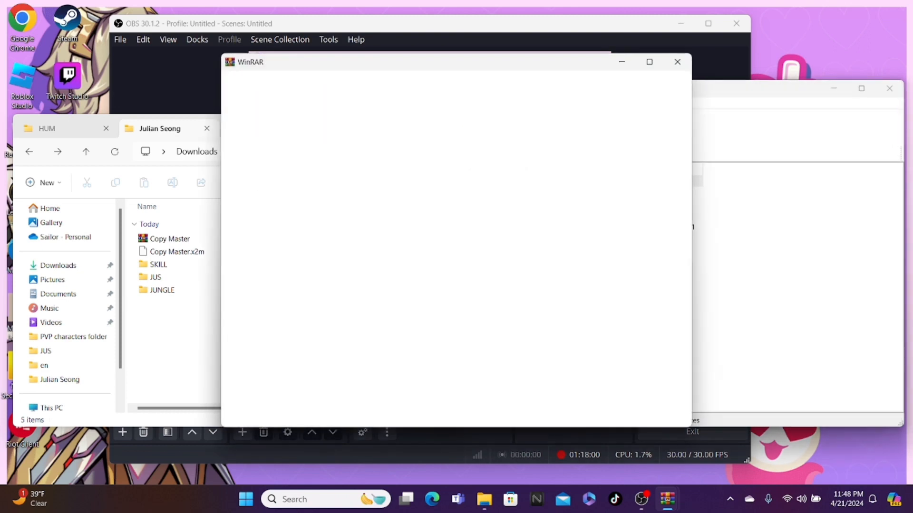
click(678, 63)
click(163, 291)
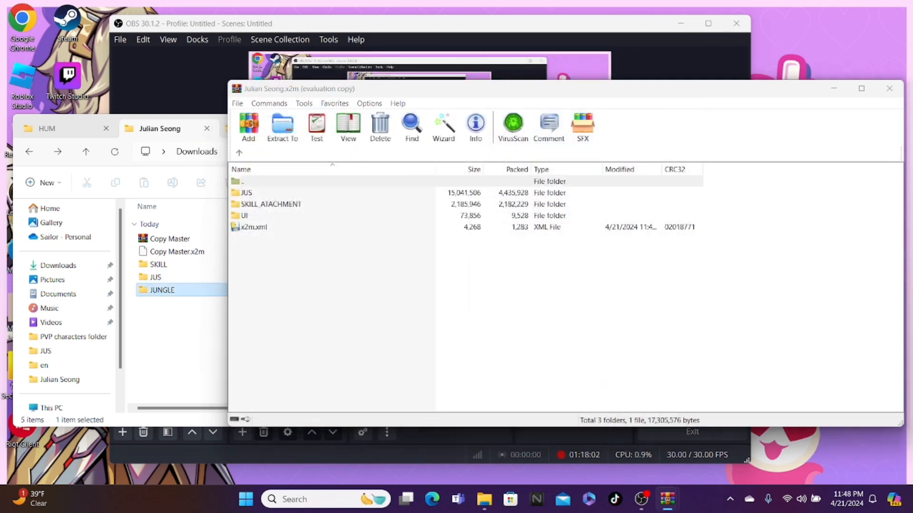
drag(162, 291, 500, 306)
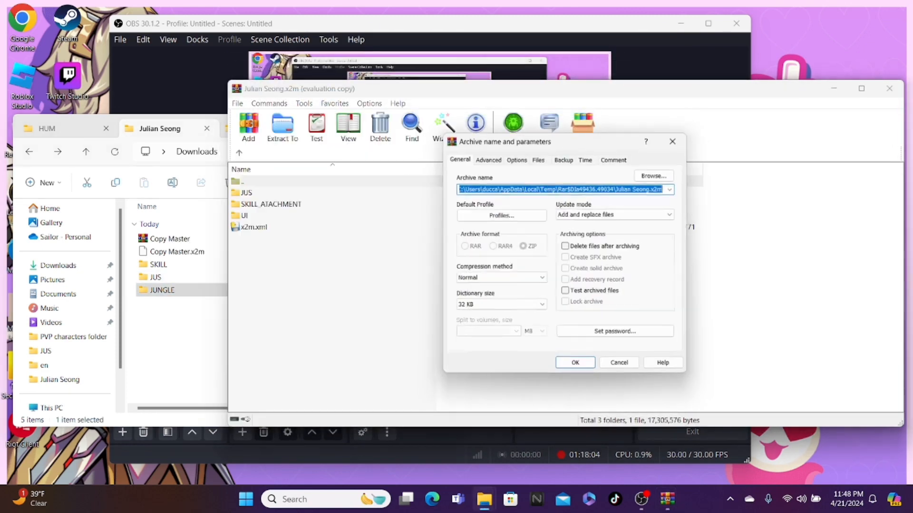
key(Return)
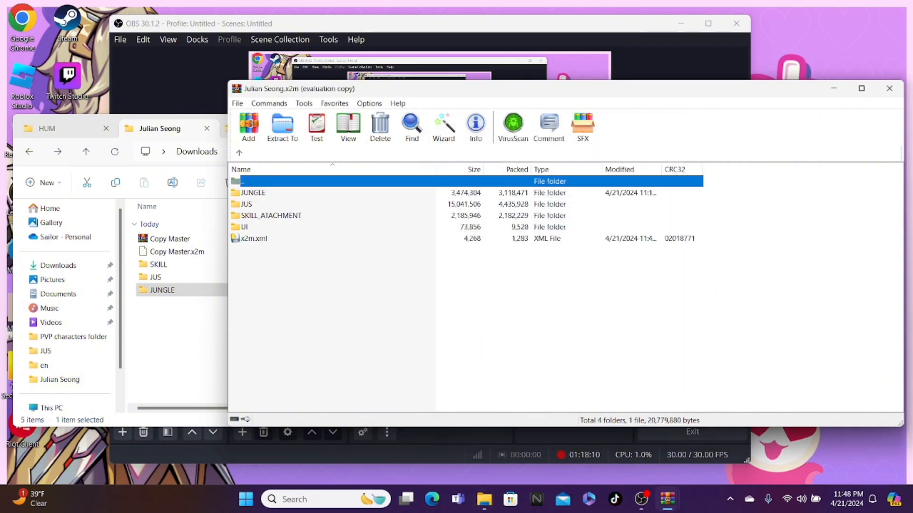
Step: Close the .x2m contents and update the character's RAR archive with the modified .x2m file
click(889, 88)
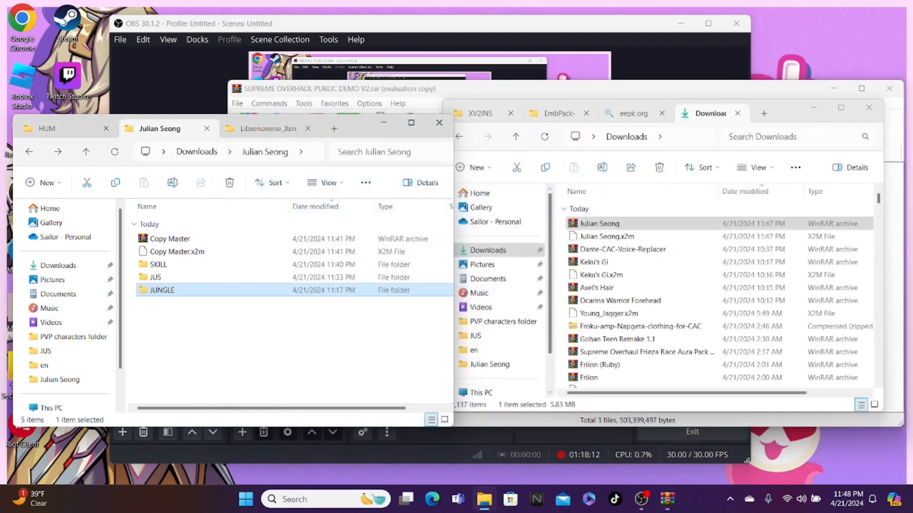
mouse_move(667, 499)
click(602, 442)
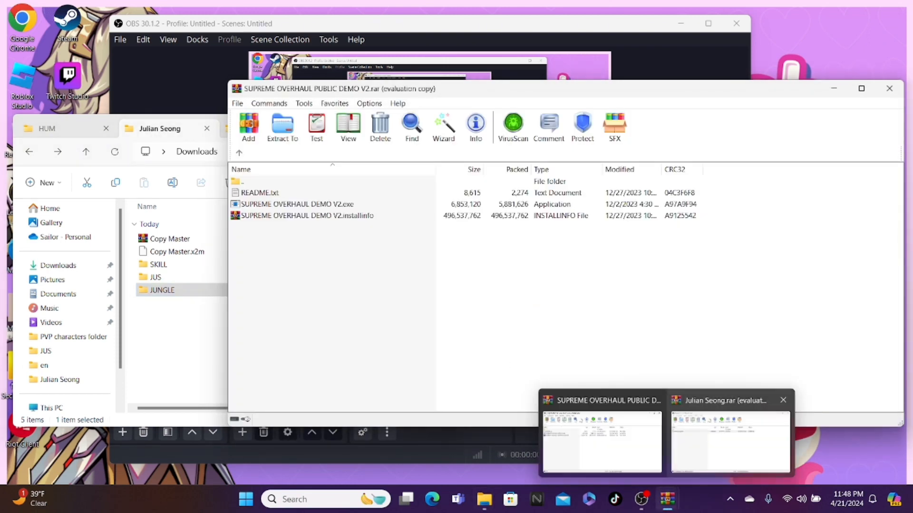
click(730, 442)
key(Return)
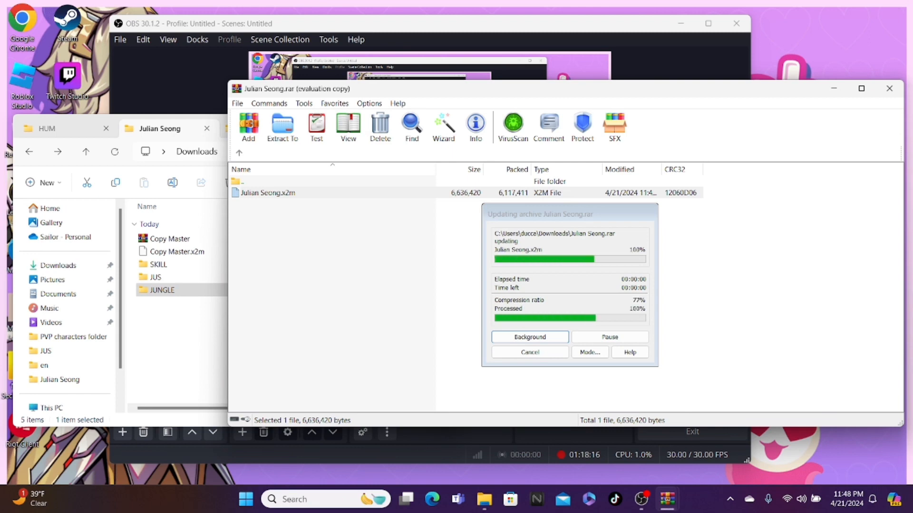
Step: Delete the original character .x2m file, the one without the JUNGLE folder, from Downloads
mouse_move(484, 499)
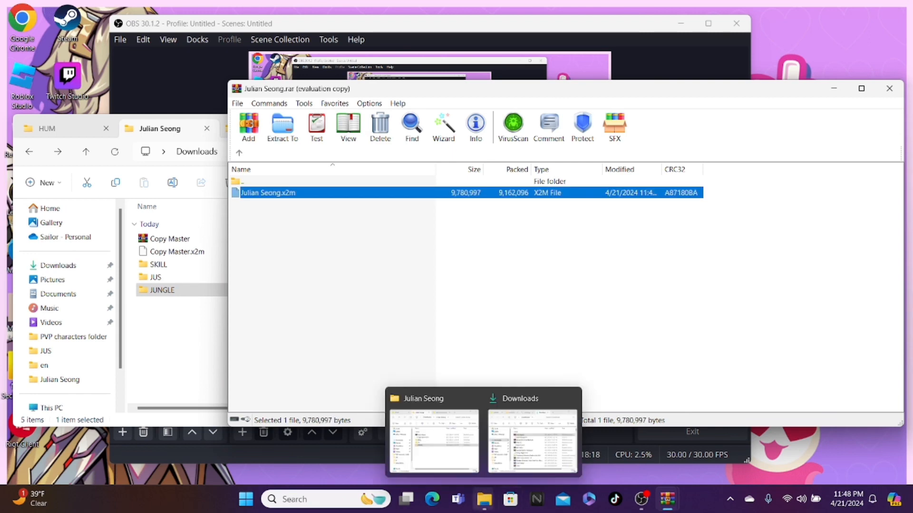
click(538, 433)
click(628, 250)
click(628, 236)
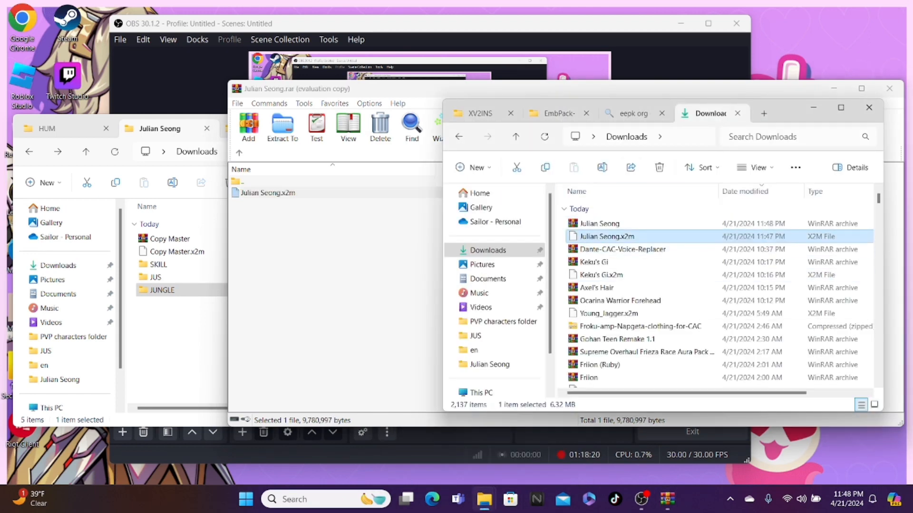
click(659, 167)
Step: Copy the updated character .x2m file from the RAR archive into Downloads
click(291, 193)
right_click(296, 193)
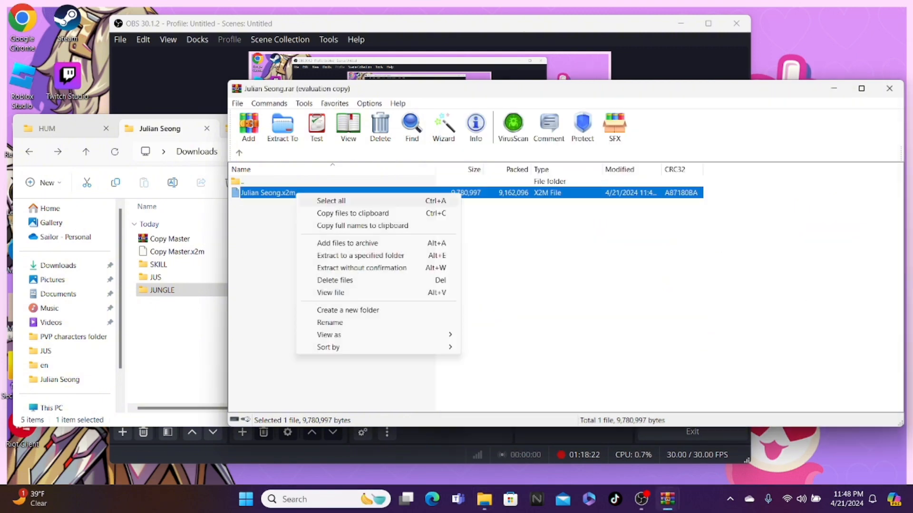
click(353, 213)
mouse_move(484, 500)
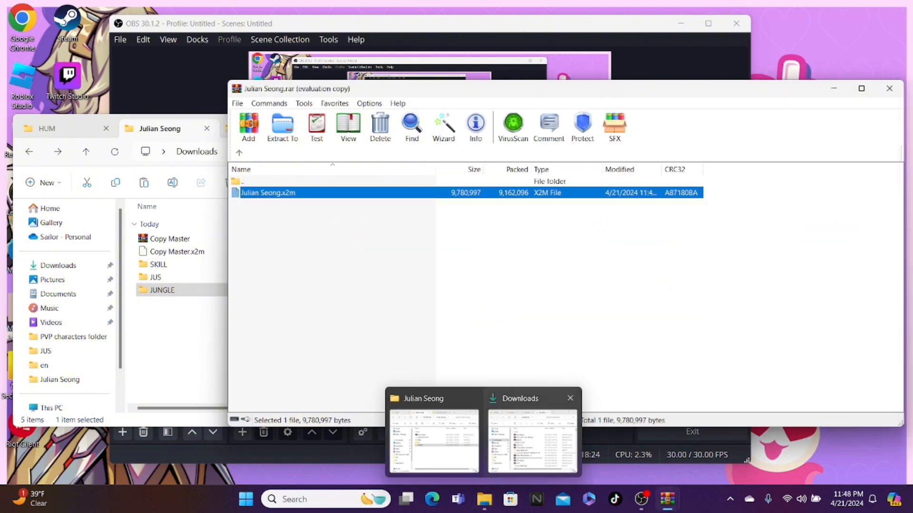
click(534, 430)
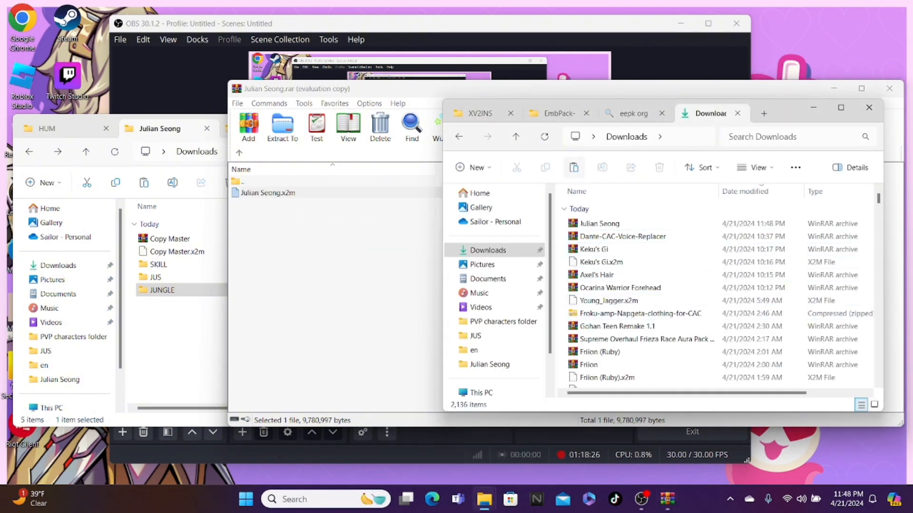
click(574, 168)
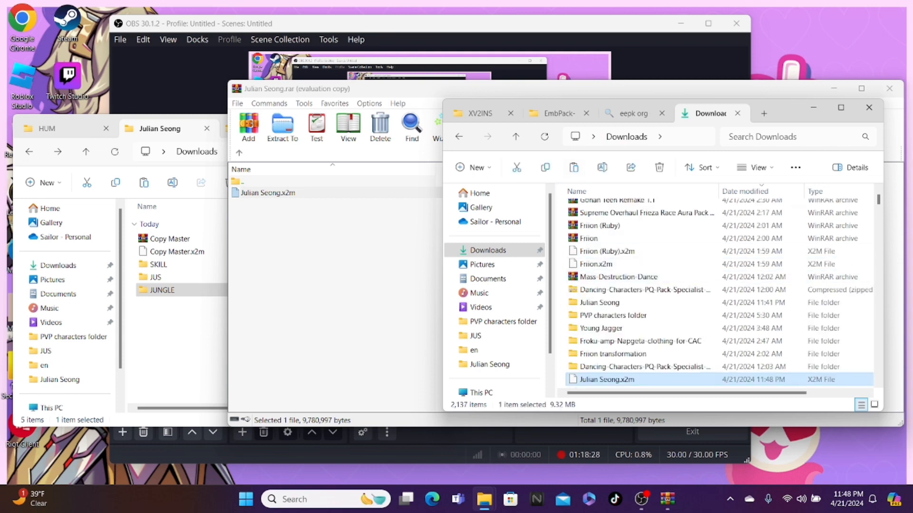
Step: Close the character's RAR archive and the Downloads folder window
click(383, 247)
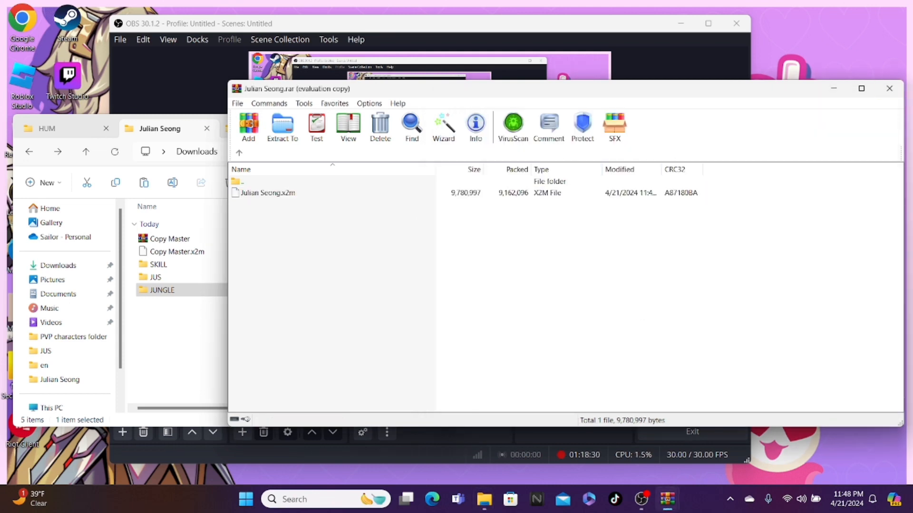
click(889, 88)
click(869, 107)
click(183, 340)
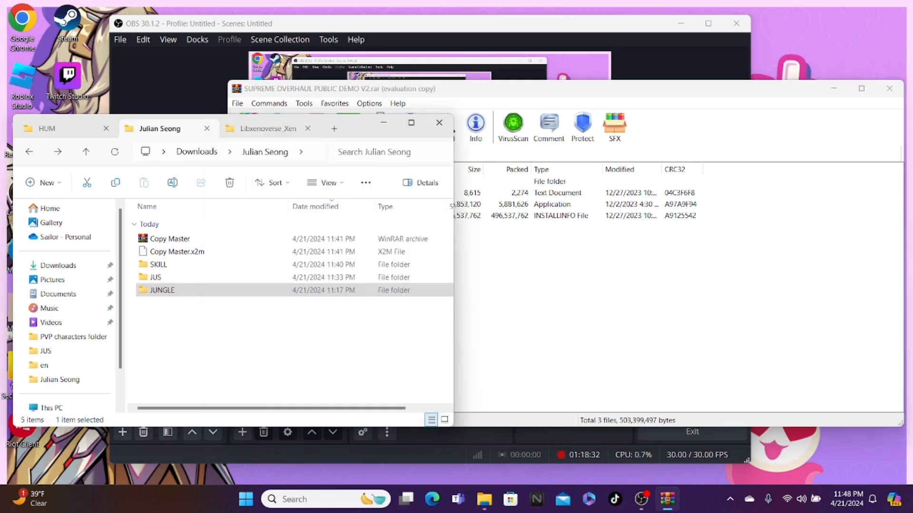
click(563, 304)
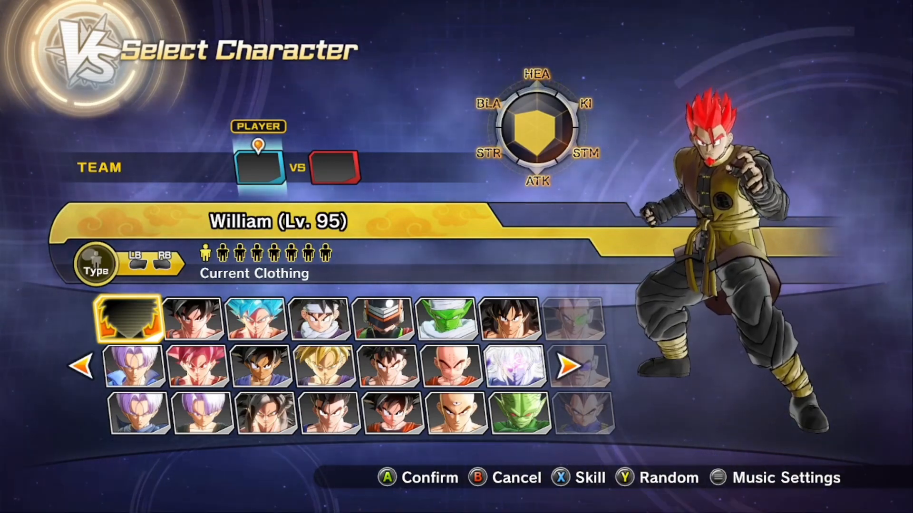
Step: In Dragon Ball Xenoverse 2, choose the new modded character as the versus player and confirm an opponent
key(Left)
key(Left)
key(Left)
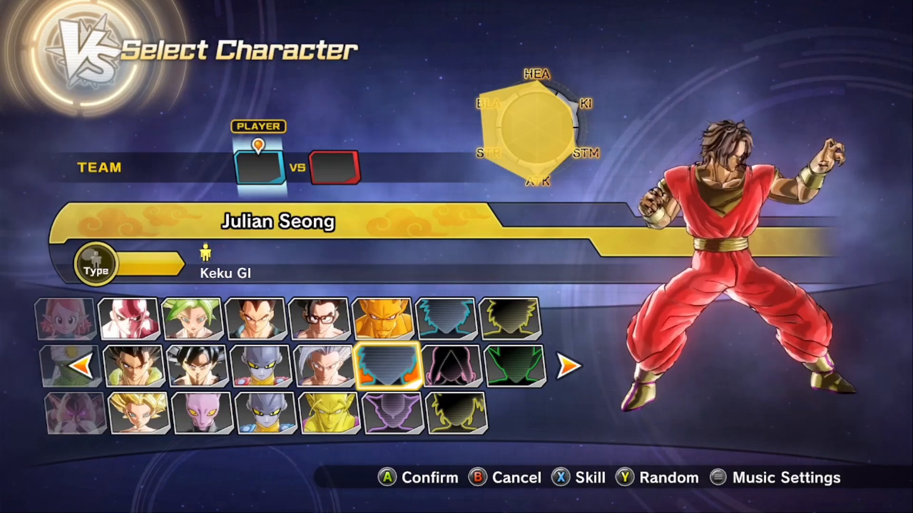
key(Return)
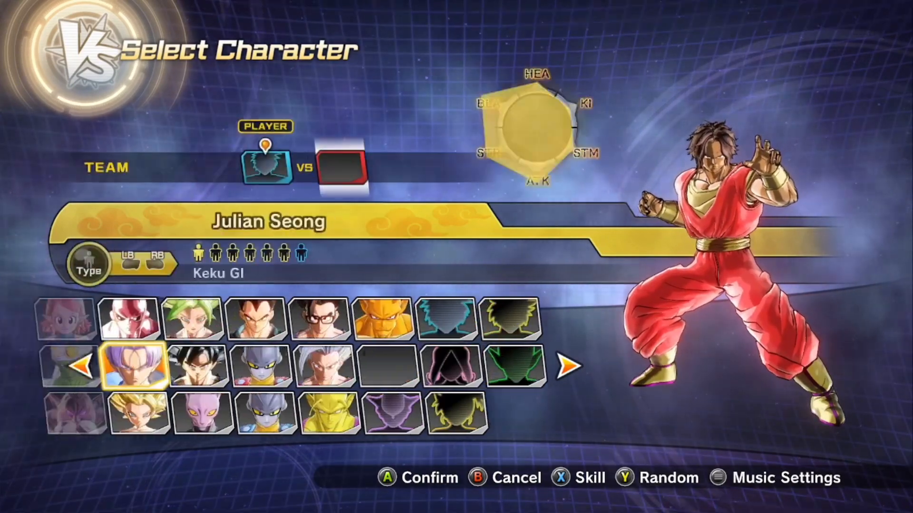
key(Return)
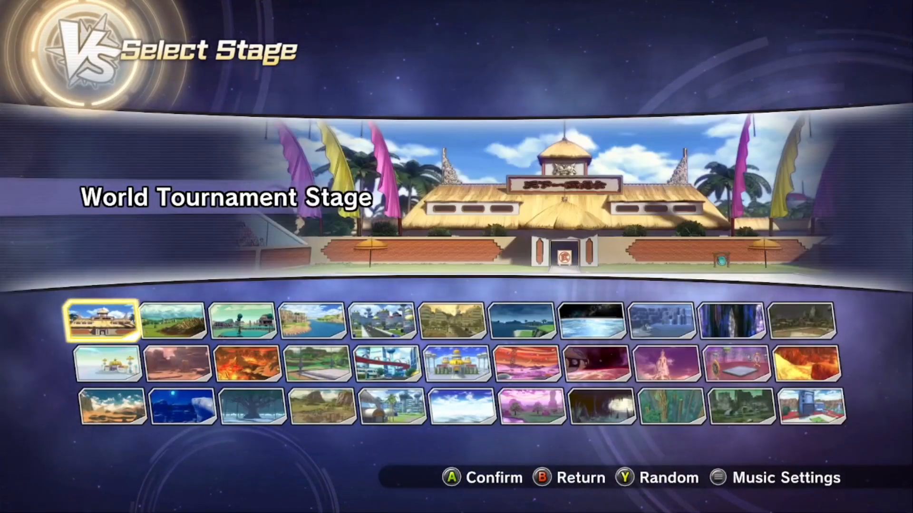
Step: Choose the purple-skied tournament arena as the versus stage and start the battle
key(Up)
key(Left)
key(Left)
key(Up)
key(Return)
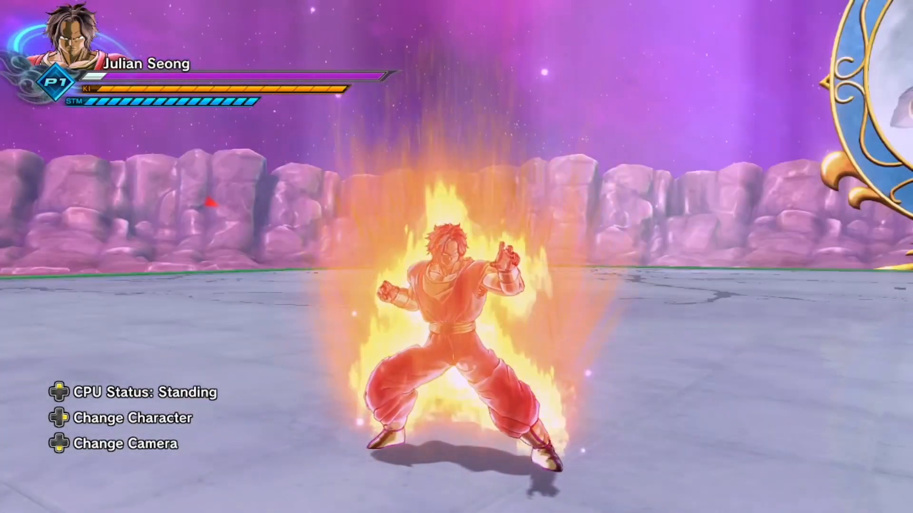
Step: Check the battle's pause options for dumping the modded character's portrait and resume the fight
key(Escape)
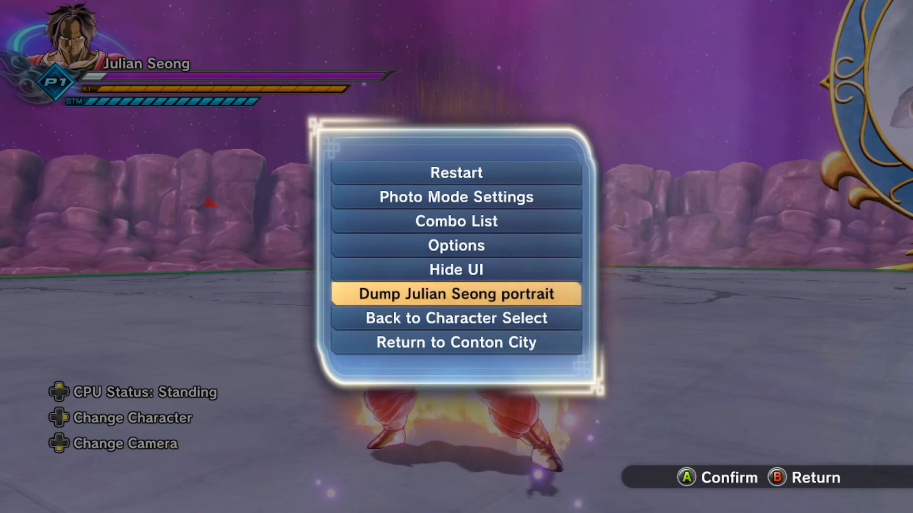
key(Escape)
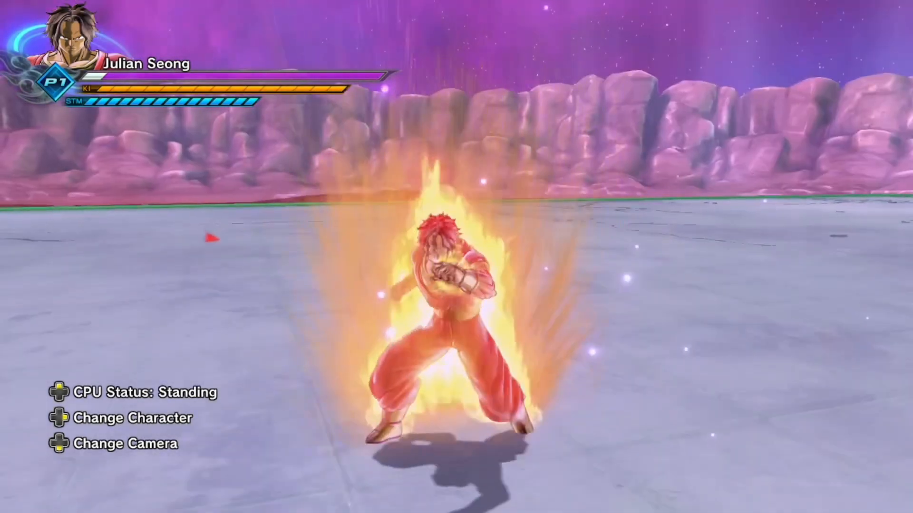
Step: Activate the modded character's Copy Master skill, switching control between that character and Trunks (Future) before and after it
key(Right)
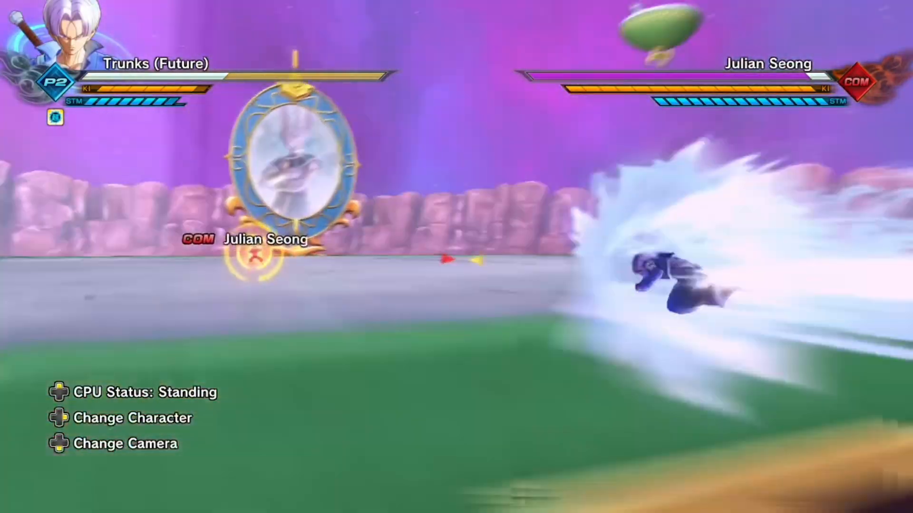
key(Right)
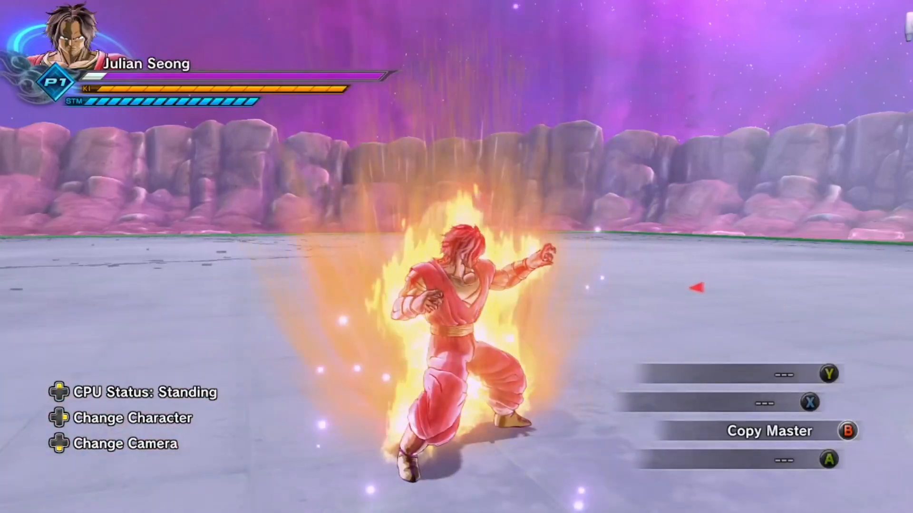
key(b)
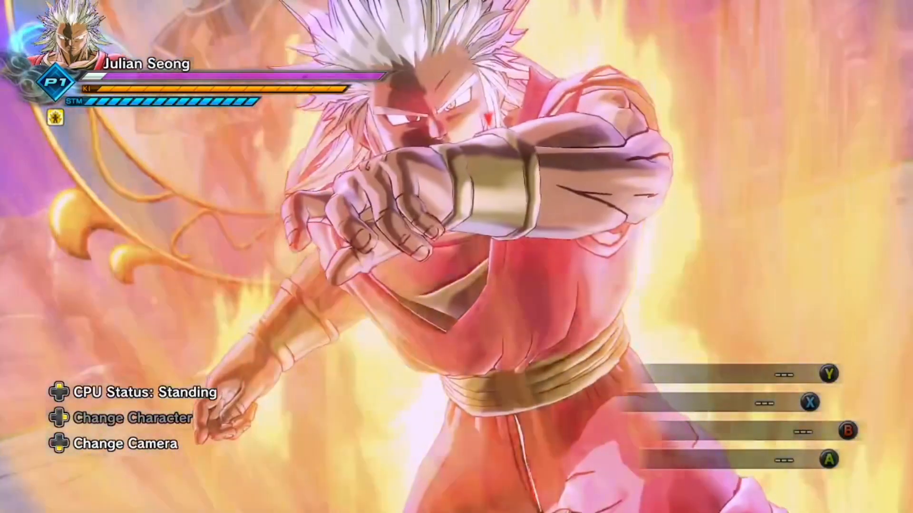
key(Right)
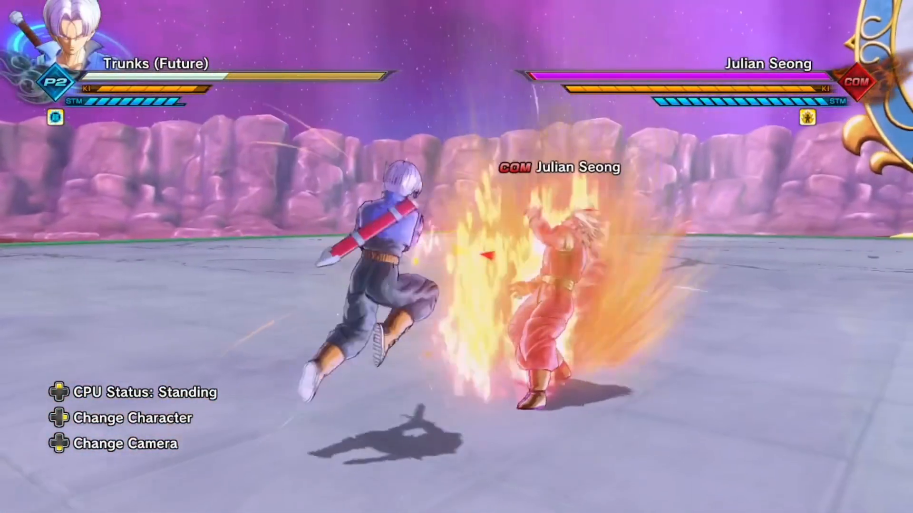
key(Right)
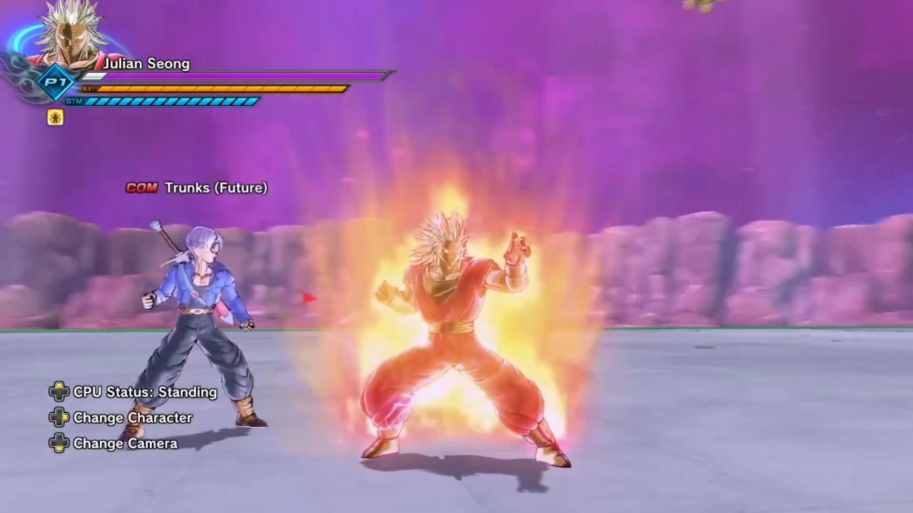
Step: Inspect the transformed character up close with the photo camera and return to the battle
key(Down)
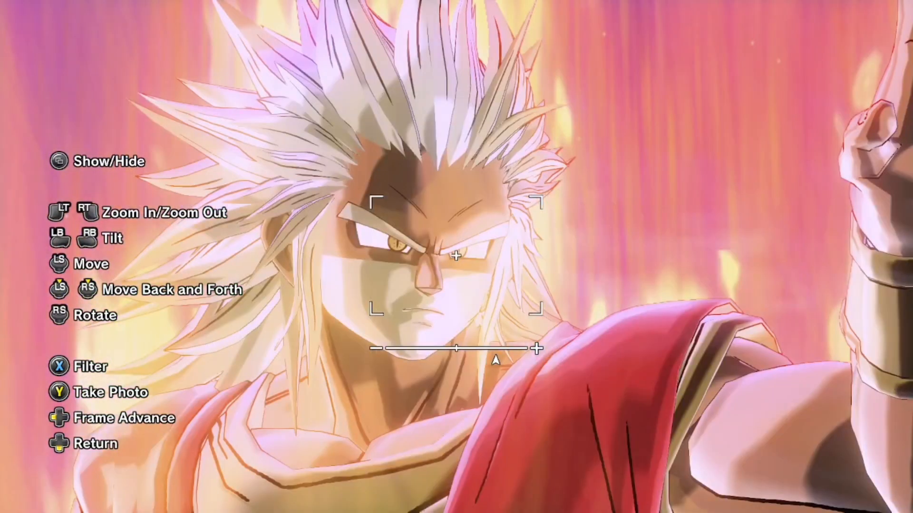
key(Down)
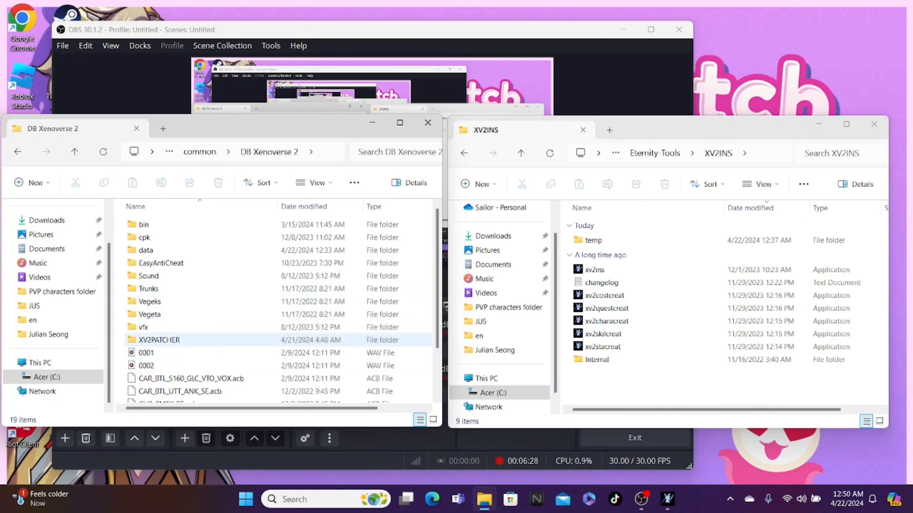
Step: Open the XV2PATCHER folder inside DB Xenoverse 2 and locate the modded character's dumped BMP portrait
double_click(159, 340)
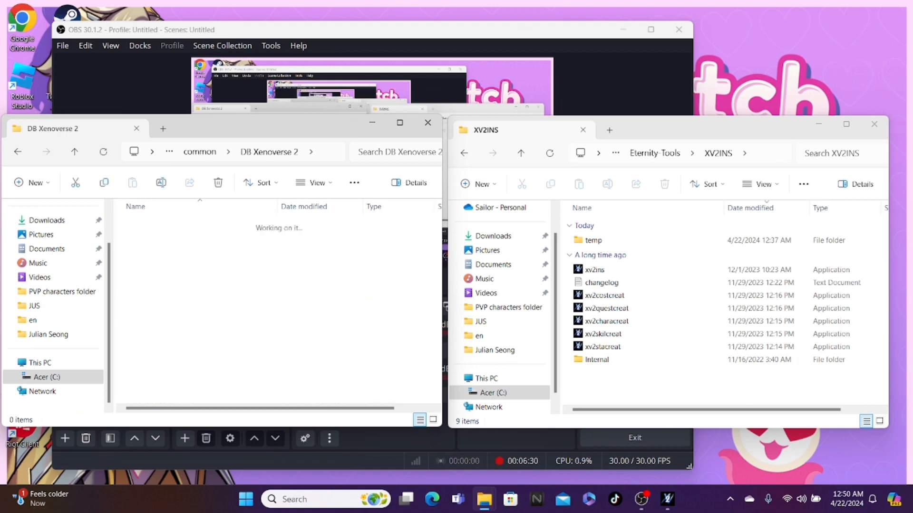
scroll(266, 255, down, 12)
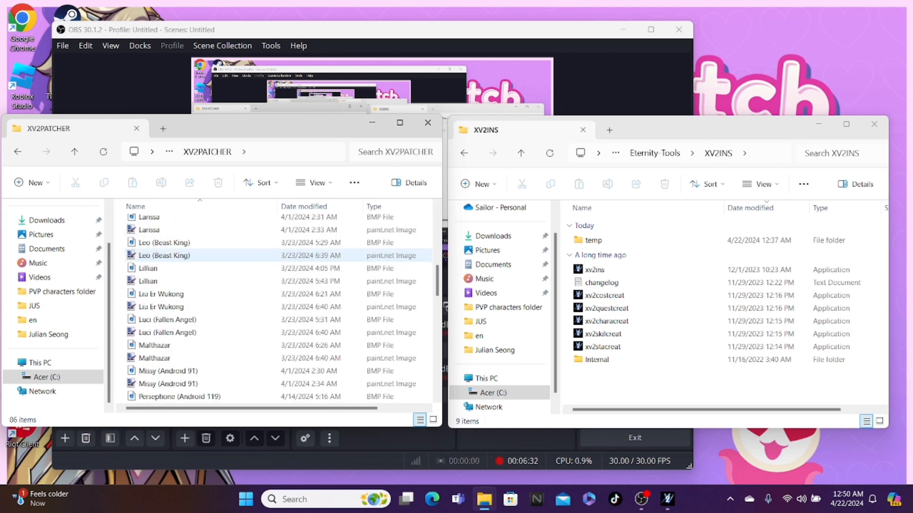
scroll(266, 261, down, 10)
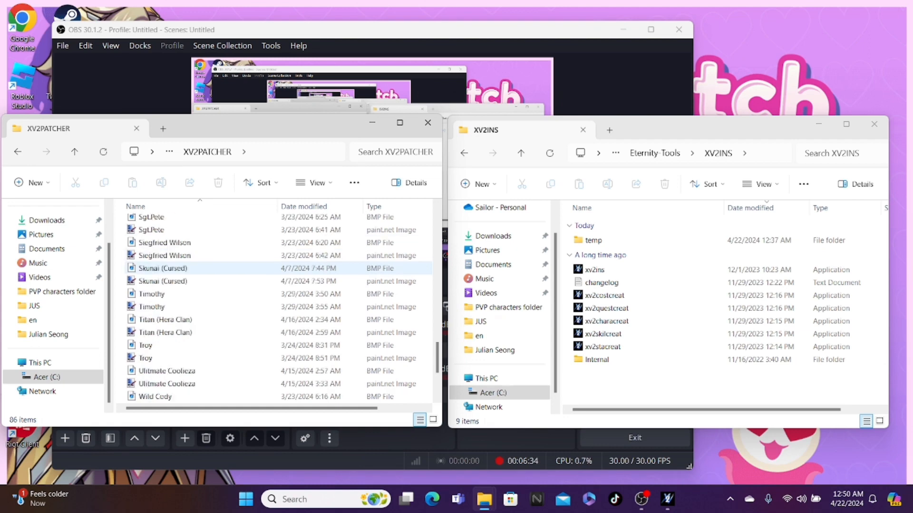
scroll(279, 308, down, 1)
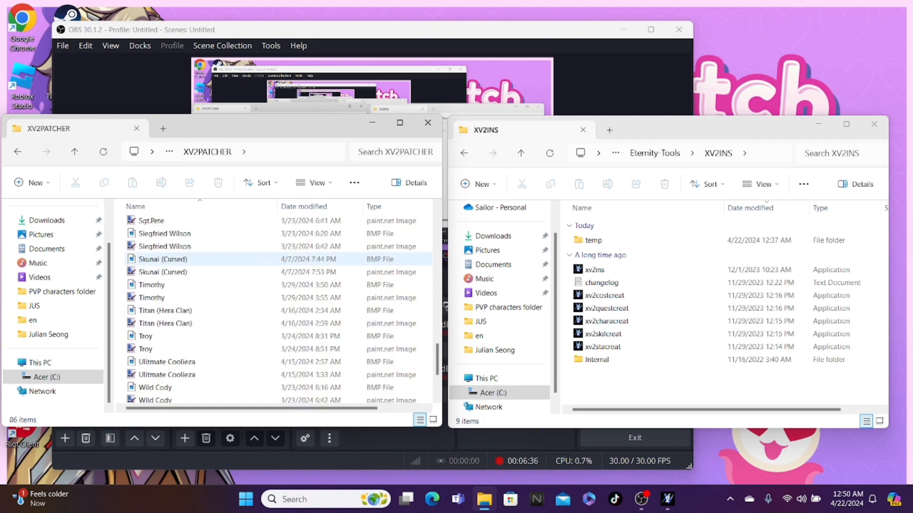
scroll(276, 259, up, 8)
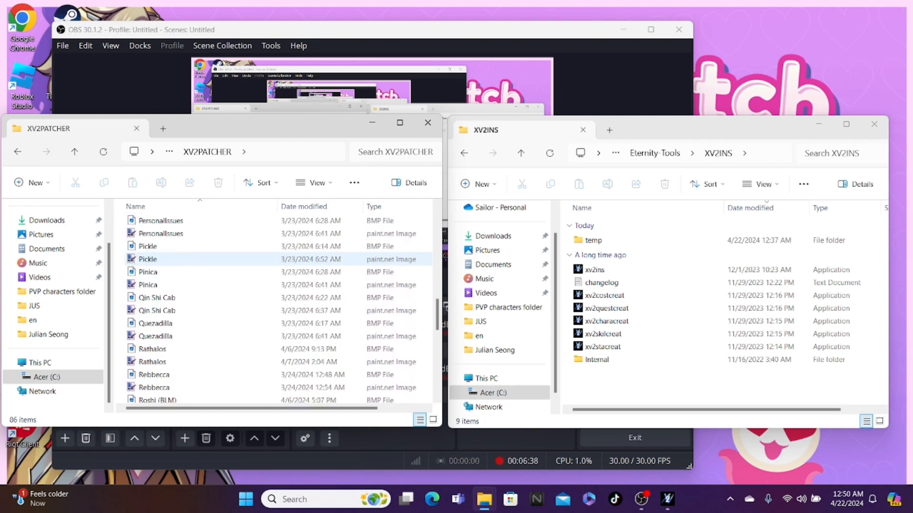
scroll(275, 259, up, 12)
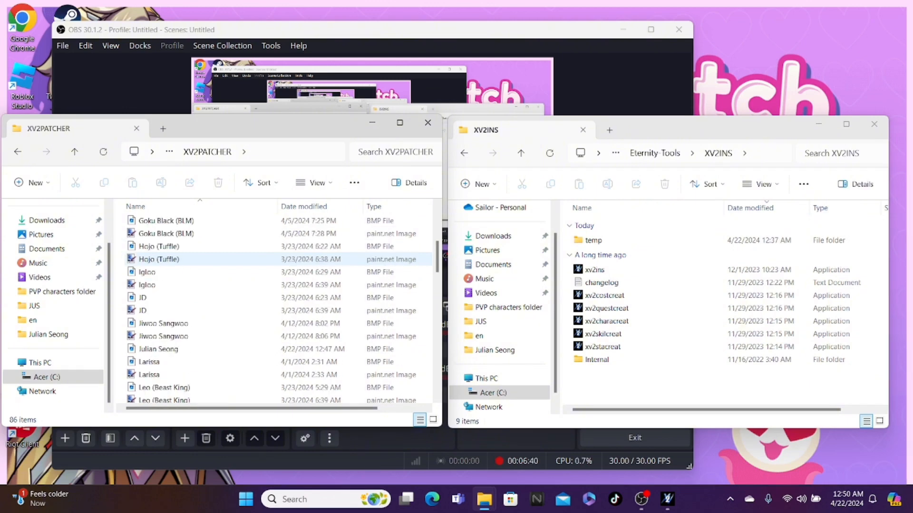
scroll(276, 259, down, 1)
click(158, 320)
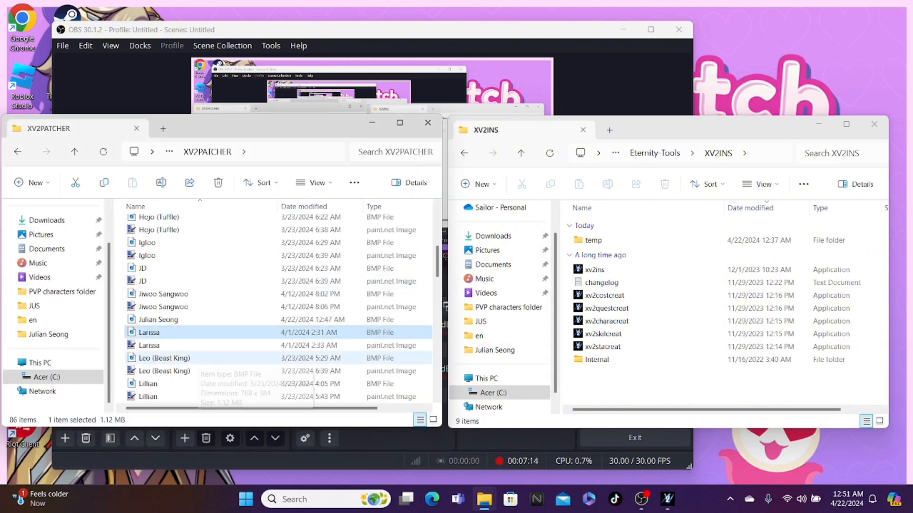
Step: Open the modded character's BMP portrait in paint.net
right_click(187, 322)
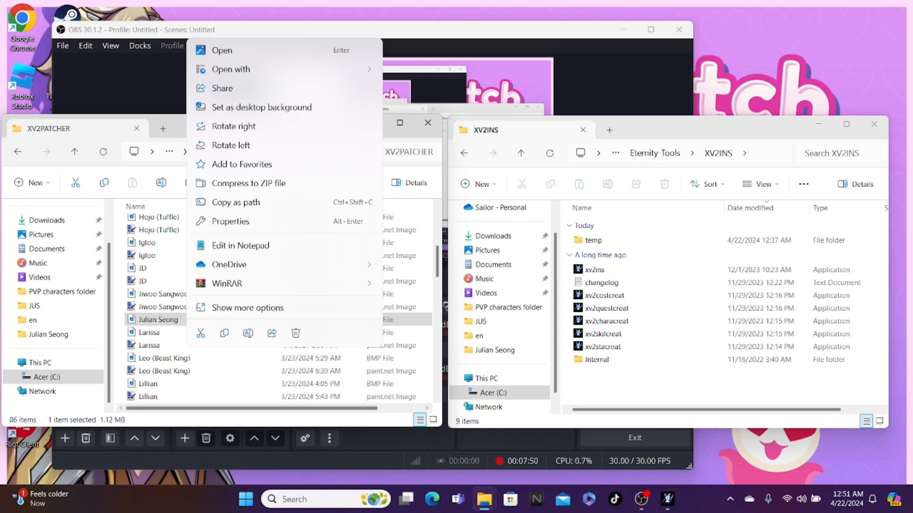
key(Escape)
right_click(186, 320)
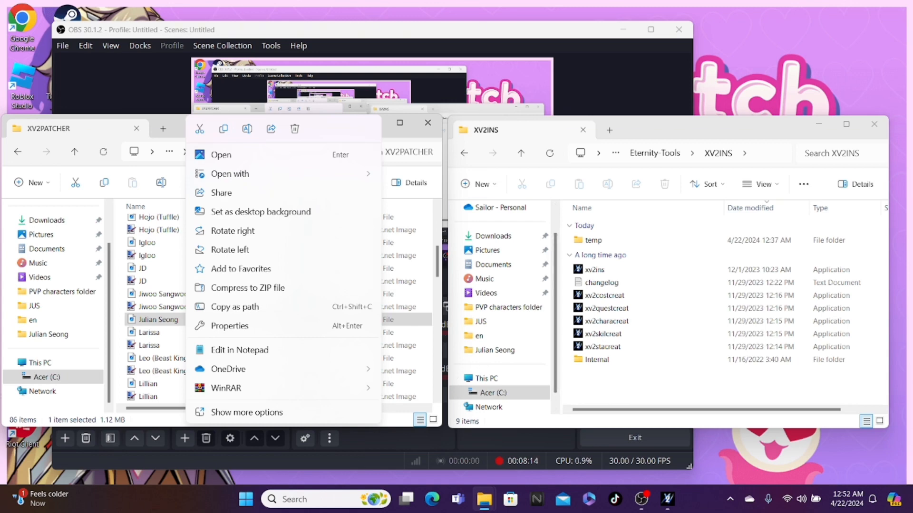
click(181, 320)
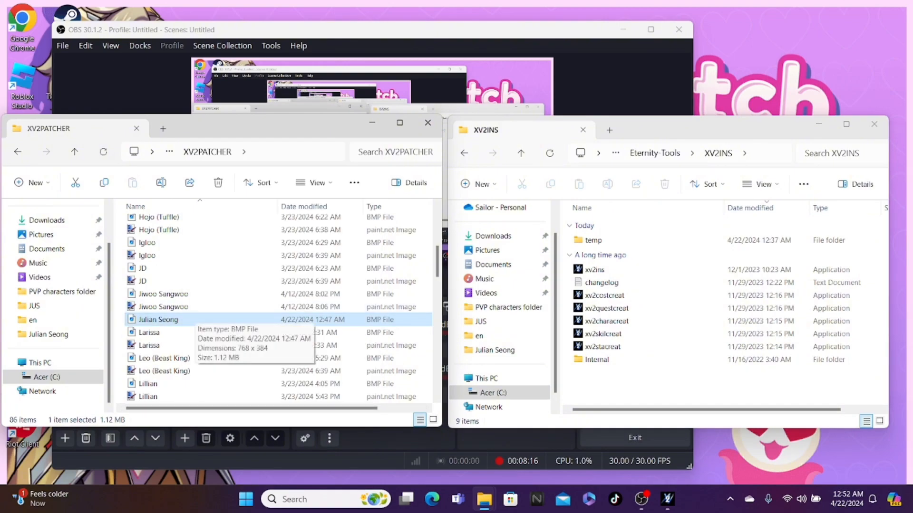
right_click(188, 319)
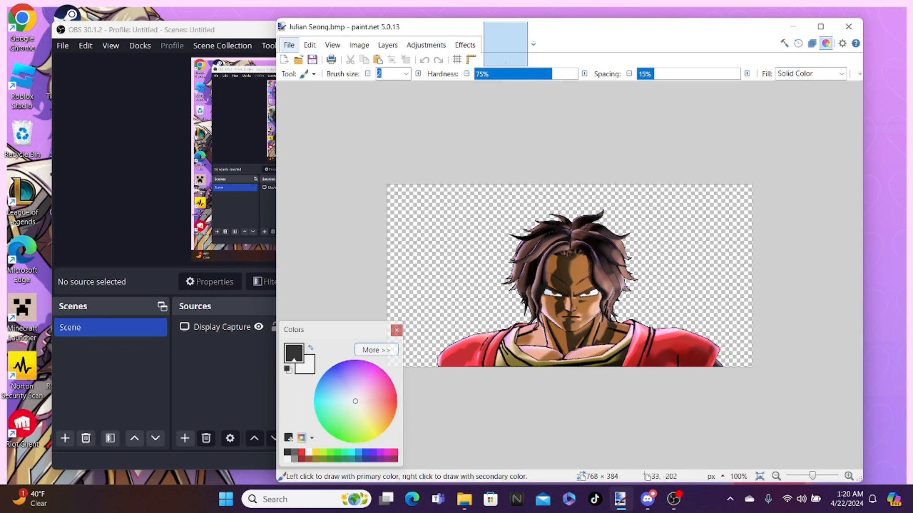
Step: Save the portrait into XV2PATCHER as a DirectDraw Surface (DDS) file using BC1 (Linear, DXT1) with error diffusion dithering
click(288, 45)
click(307, 121)
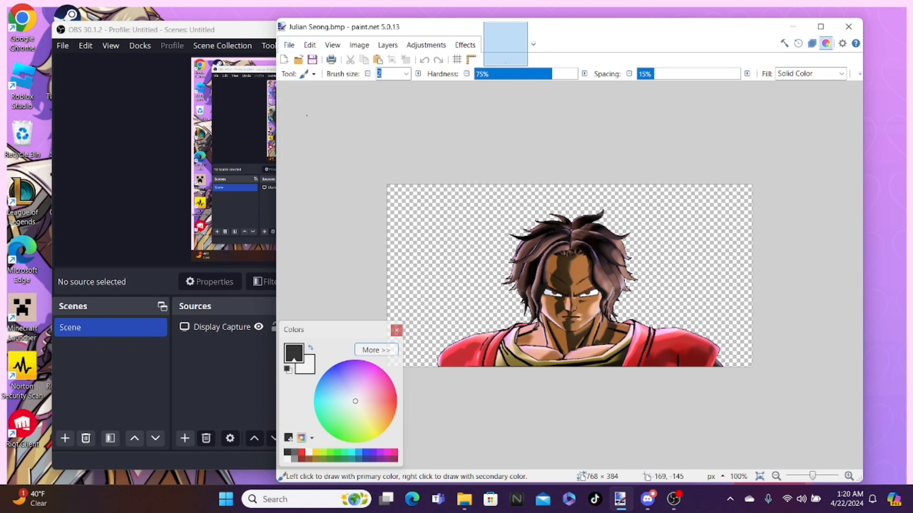
click(289, 45)
click(313, 135)
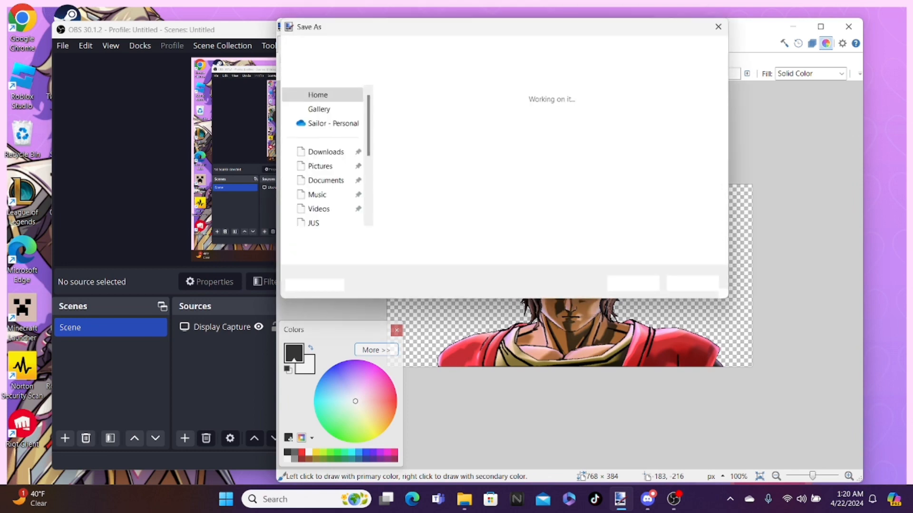
click(537, 254)
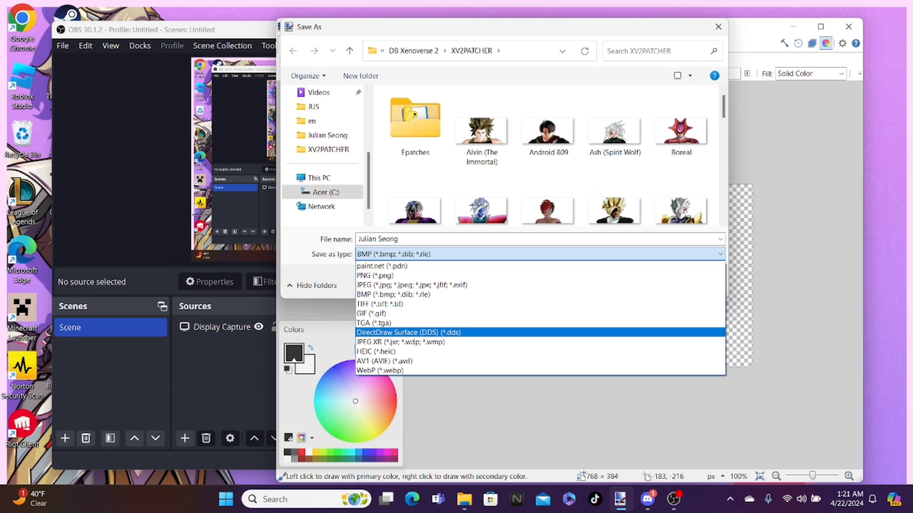
click(408, 332)
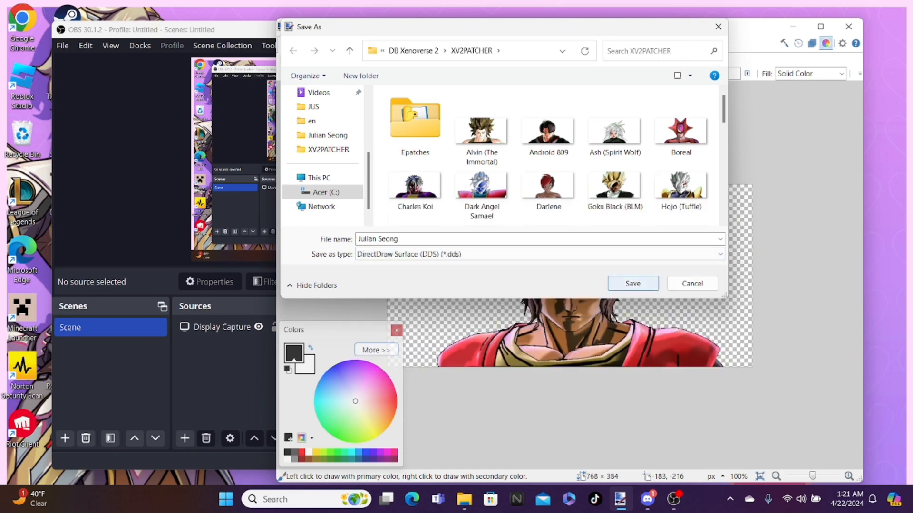
click(633, 283)
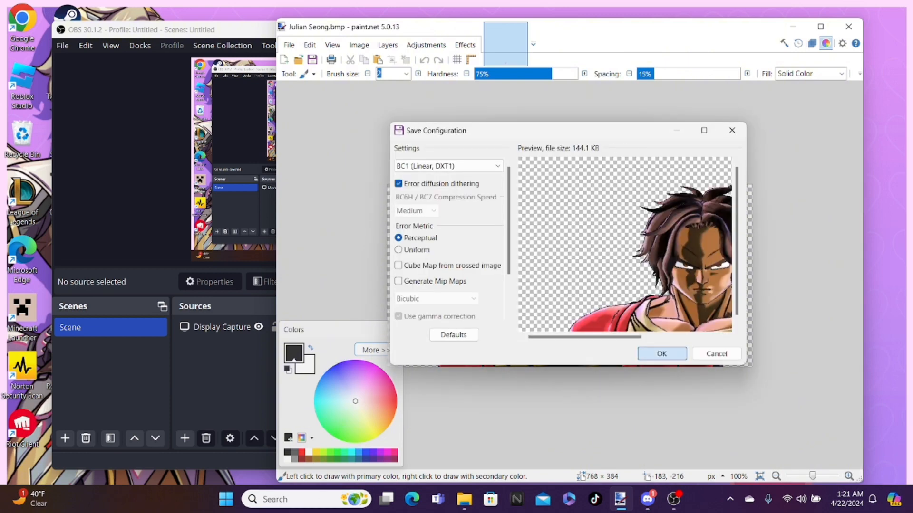
click(662, 354)
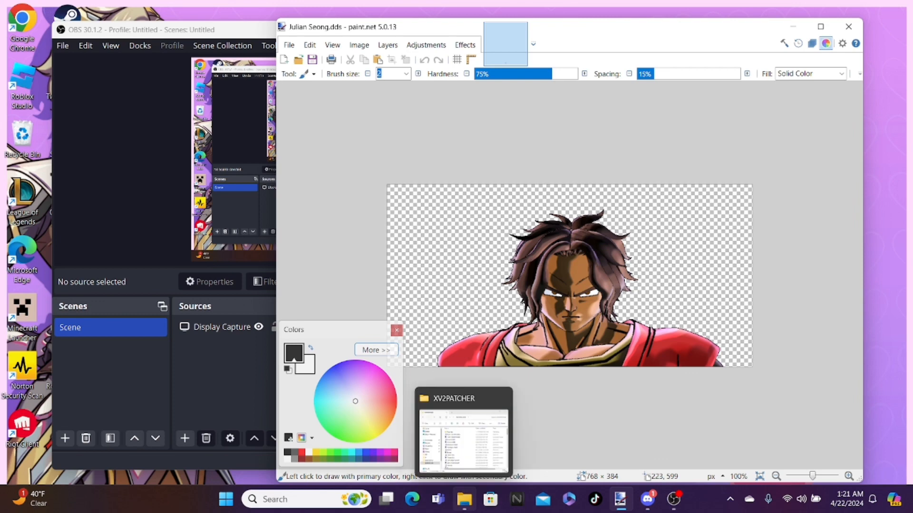
Step: Bring up the XV2PATCHER folder, open XV2INS inside Eternity-Tools and launch xv2characreat
click(464, 499)
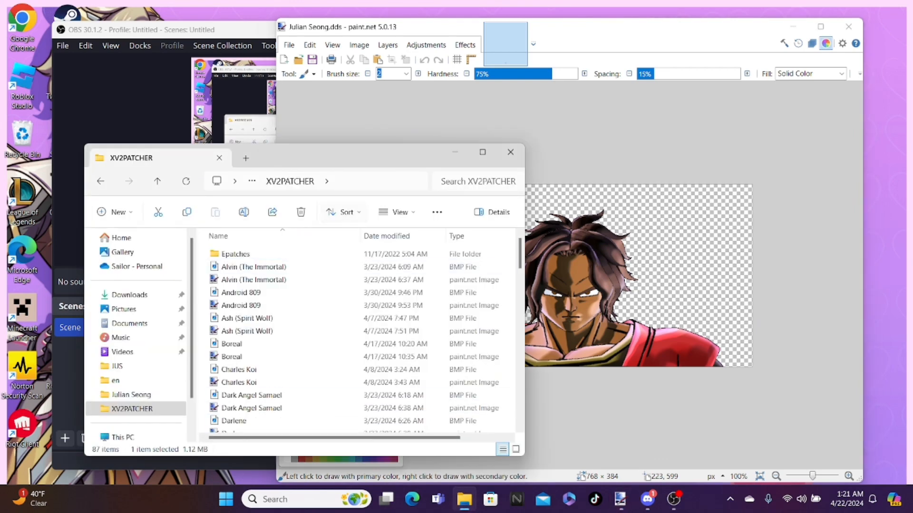
click(271, 499)
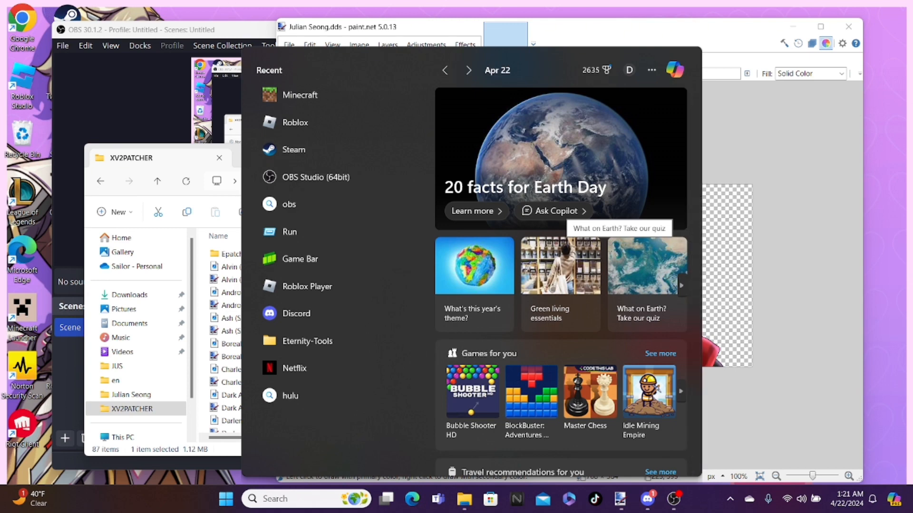
key(Escape)
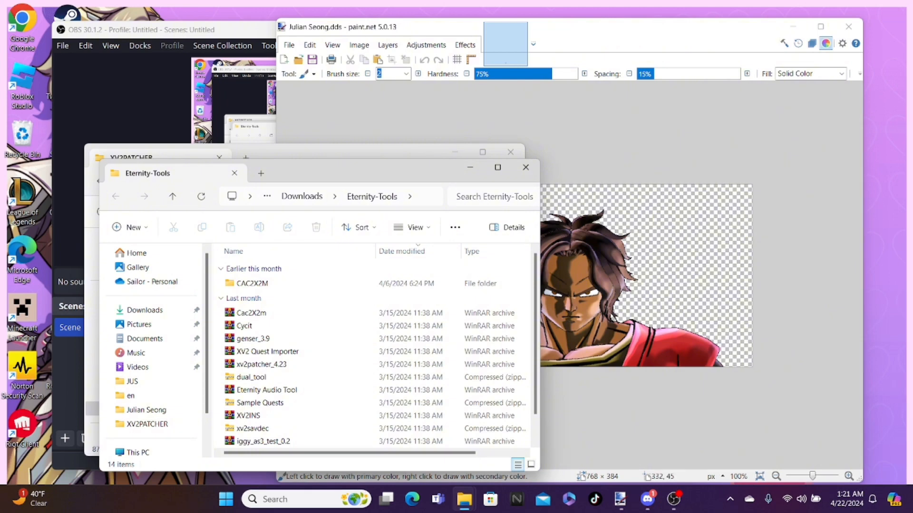
drag(381, 170, 465, 169)
scroll(361, 353, down, 1)
click(334, 439)
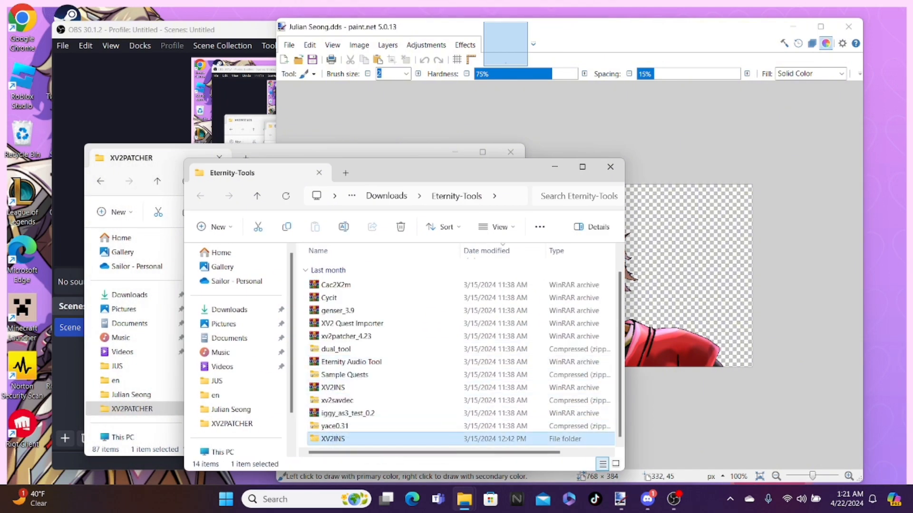
key(Return)
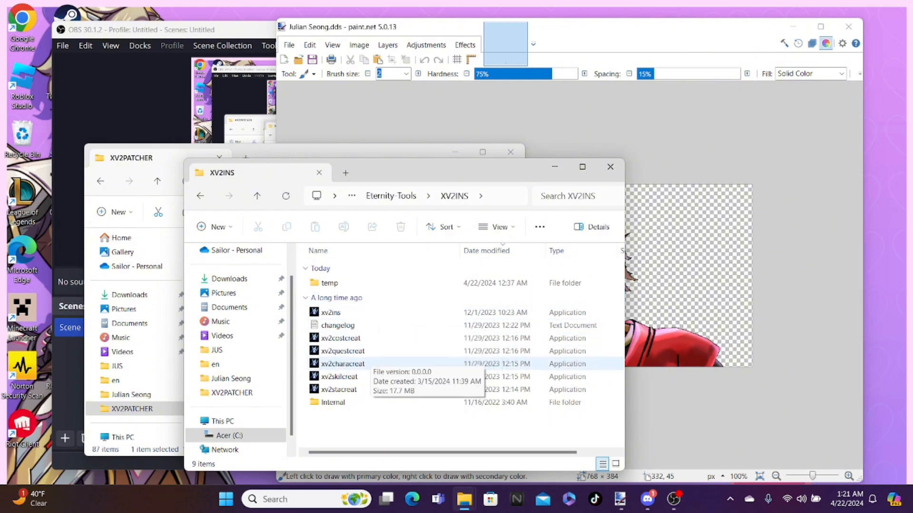
click(342, 364)
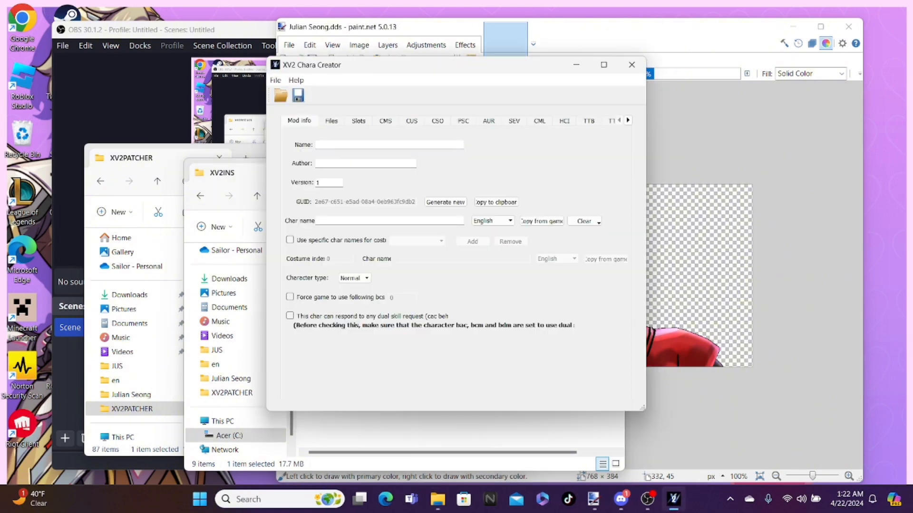
Step: Open the modded character's .x2m file from Downloads in XV2 Chara Creator
click(275, 80)
click(292, 92)
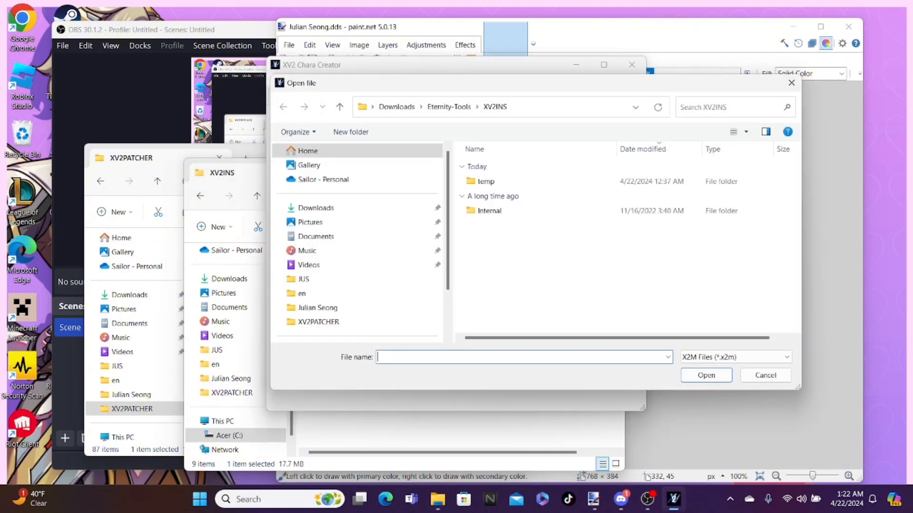
click(316, 207)
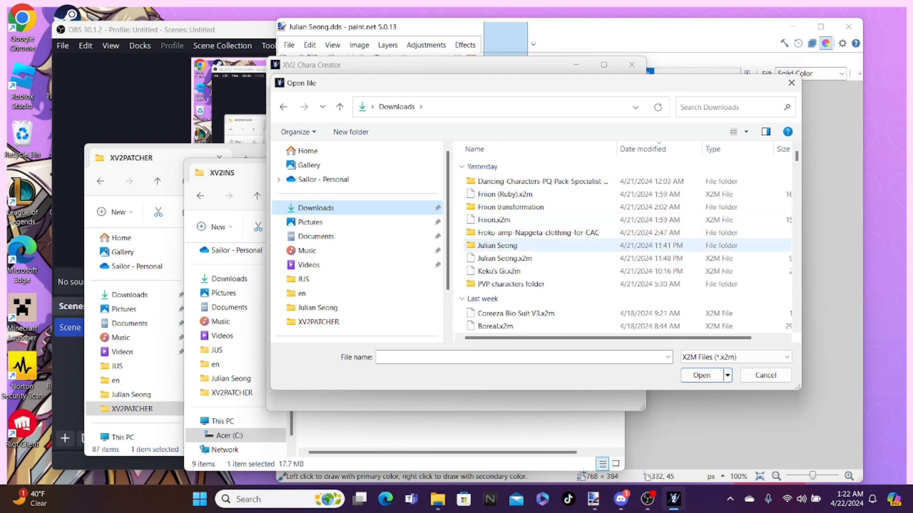
click(505, 259)
click(701, 375)
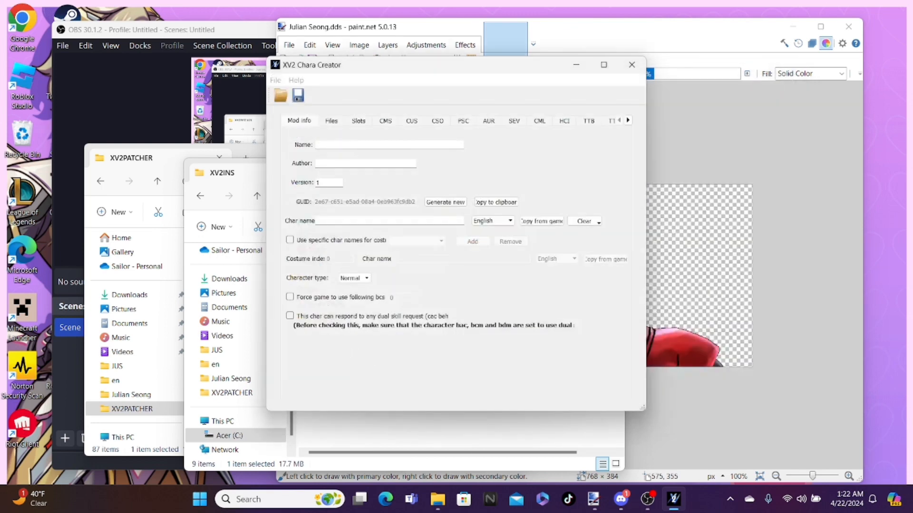
Step: Set the mod's select portrait to the character's DDS file from the XV2PATCHER folder
click(331, 121)
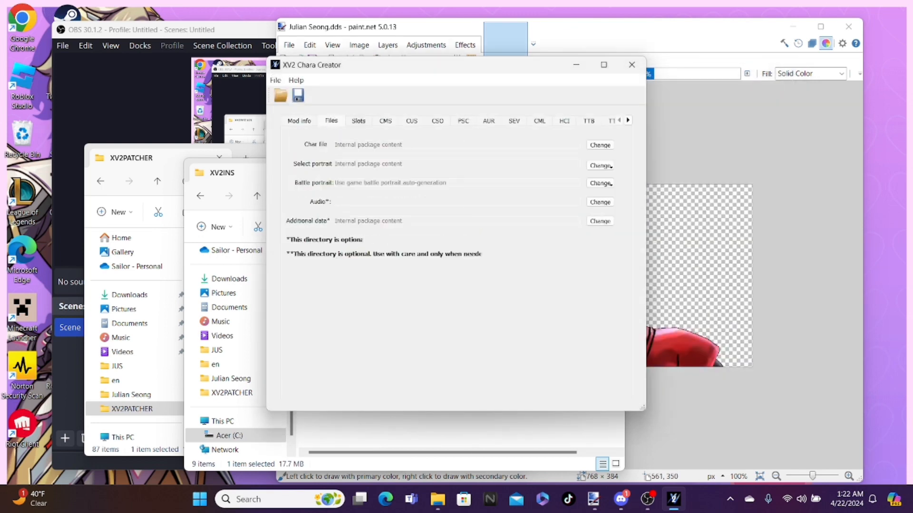
click(600, 166)
click(621, 181)
click(520, 150)
click(610, 167)
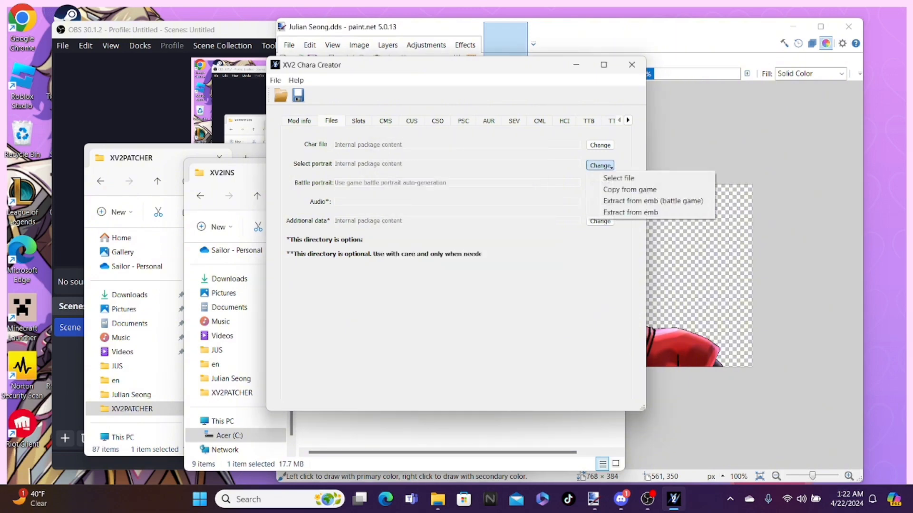
click(619, 178)
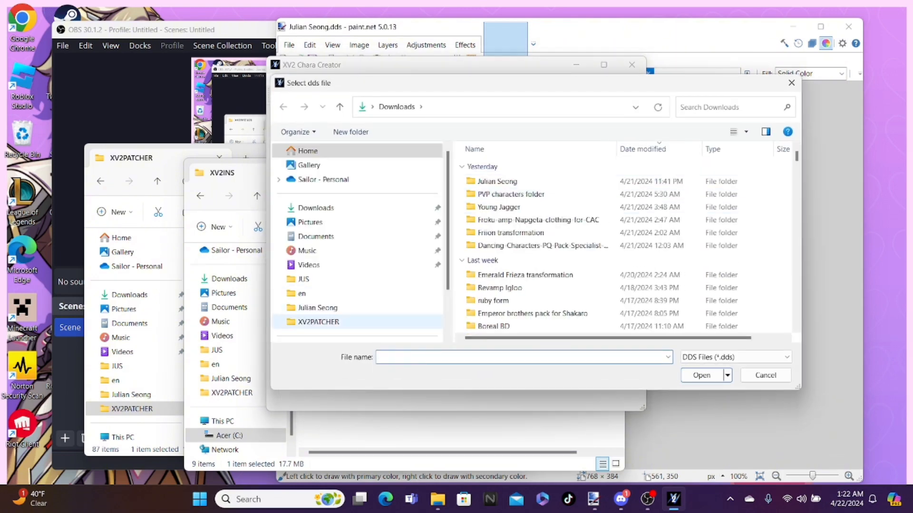
click(318, 322)
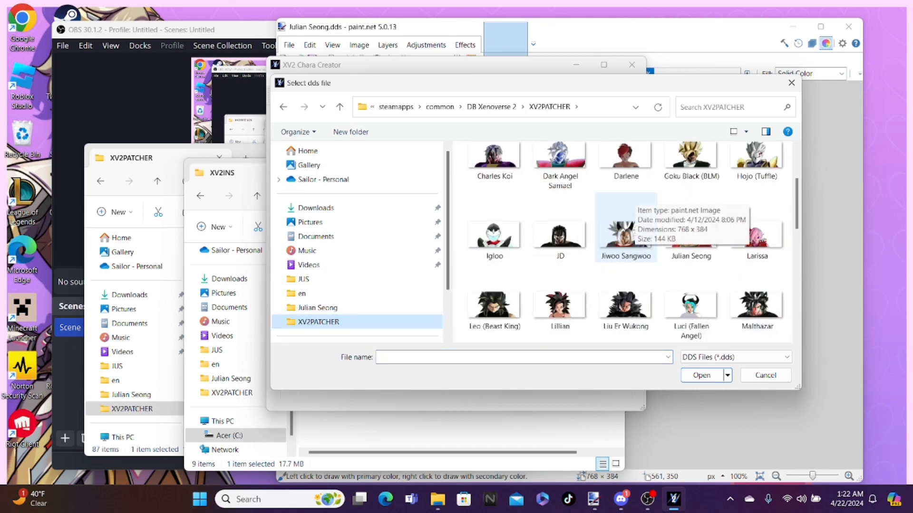
scroll(626, 223, down, 10)
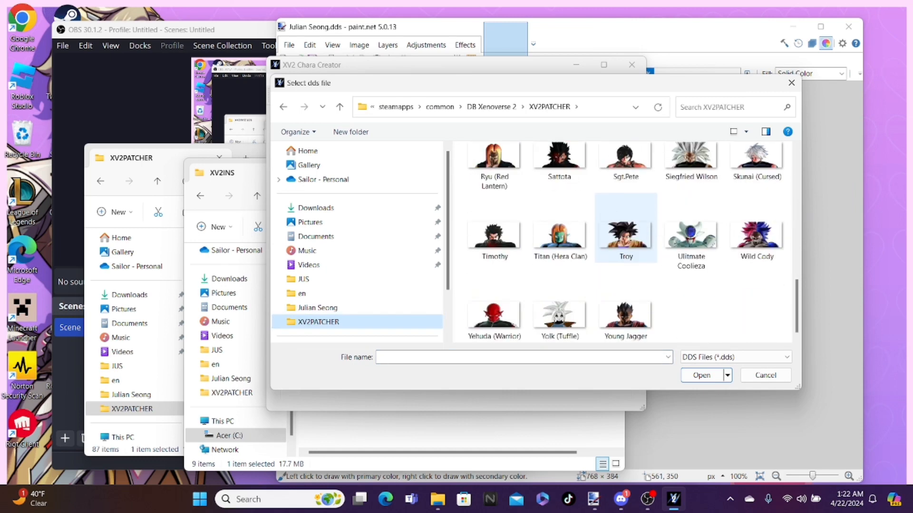
scroll(626, 248, up, 5)
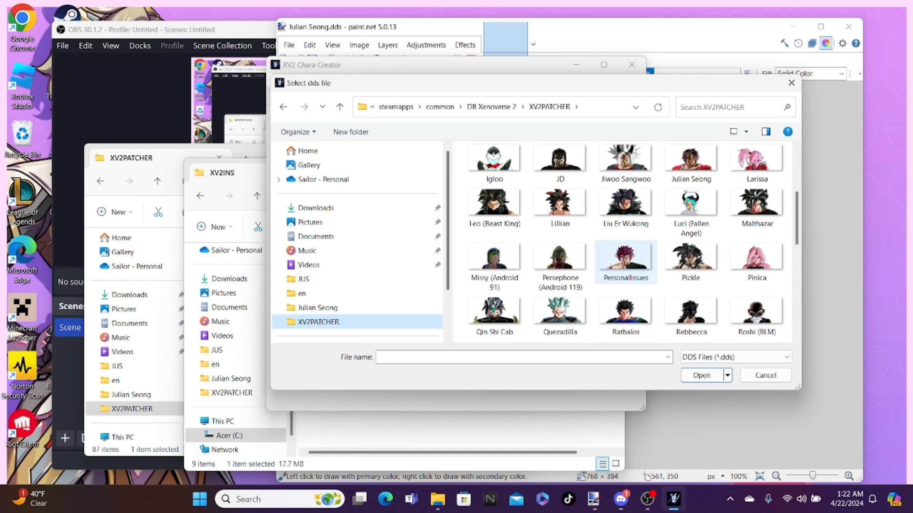
click(691, 164)
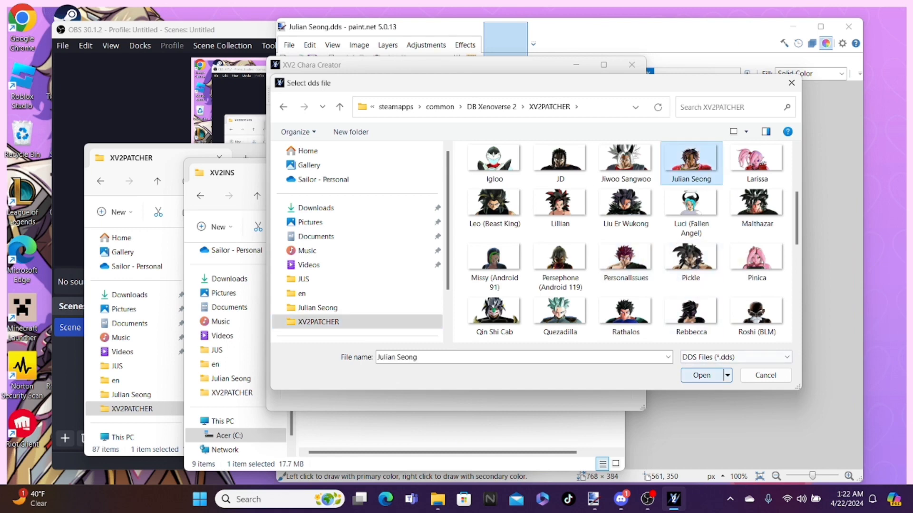
click(701, 375)
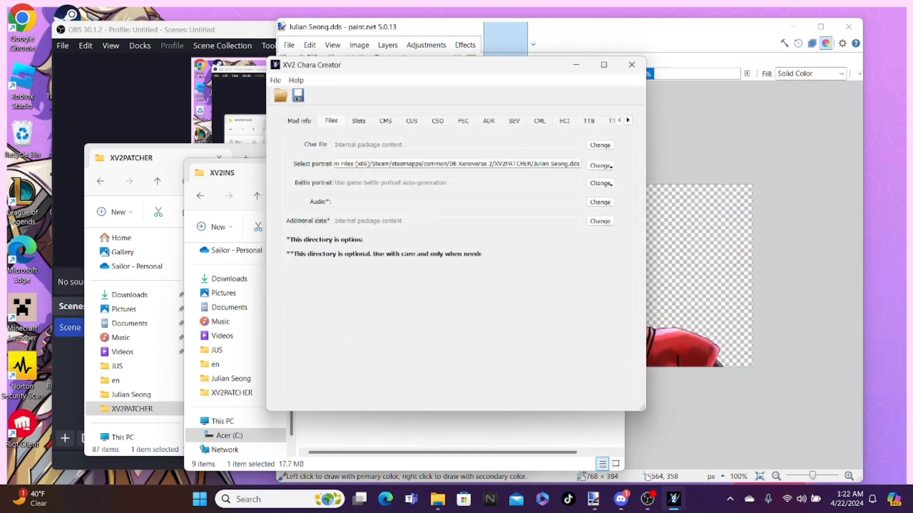
Step: Save the mod over the character's existing .x2m file in Downloads and close XV2 Chara Creator
click(299, 121)
click(298, 95)
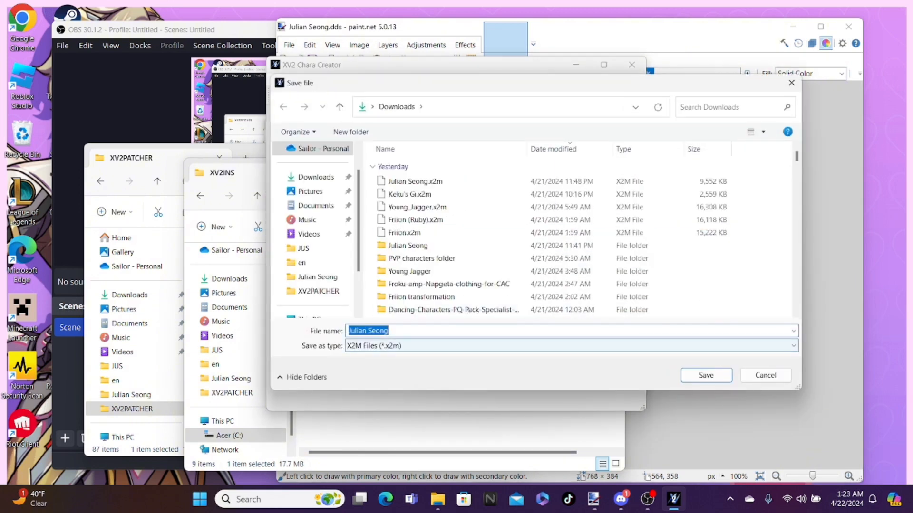
key(Return)
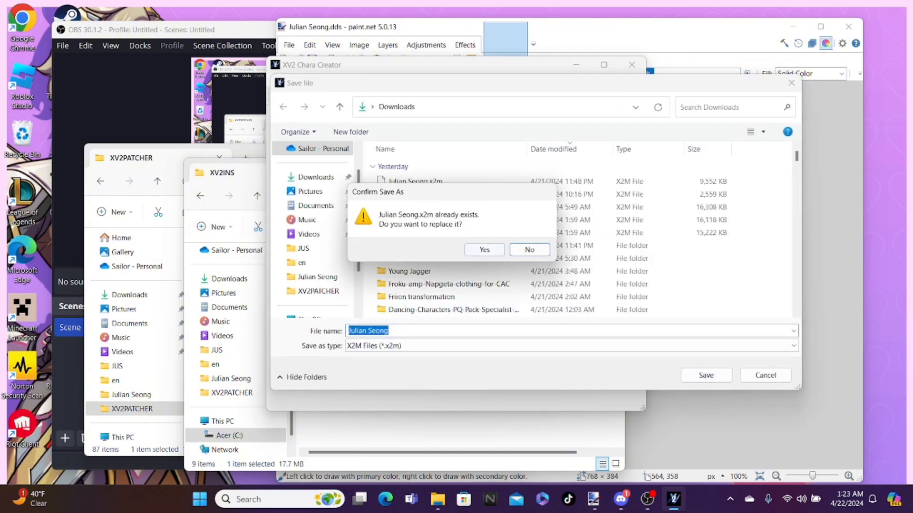
key(Left)
key(Return)
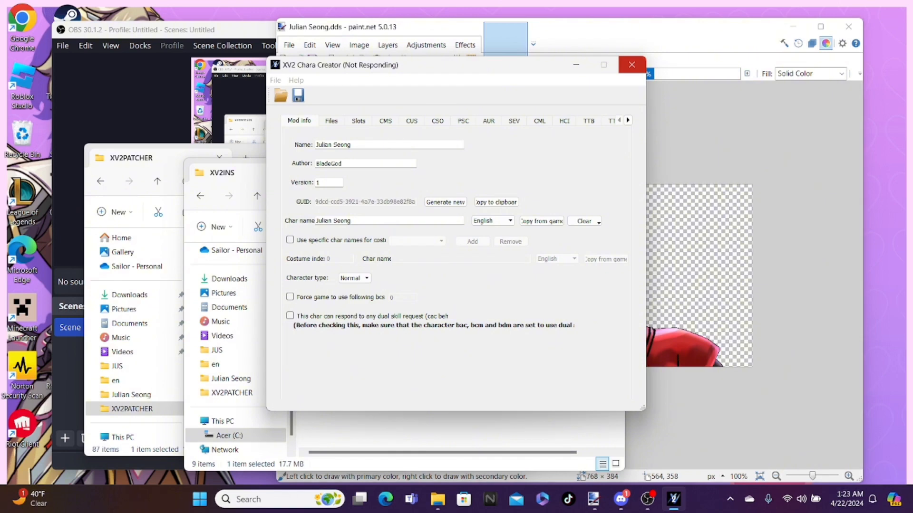
key(Return)
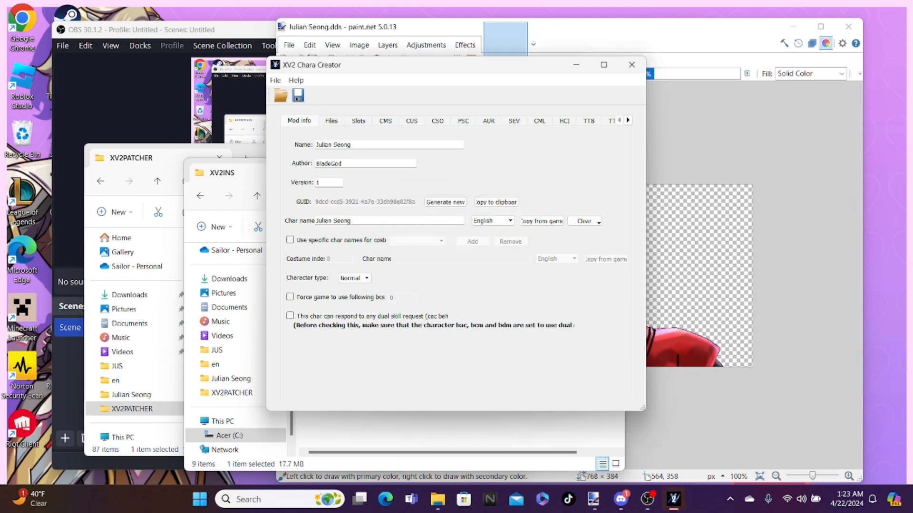
click(632, 64)
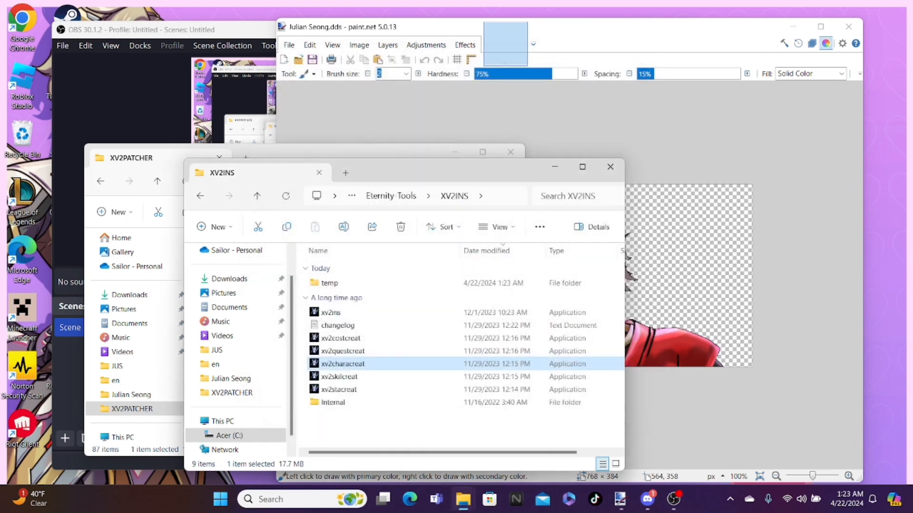